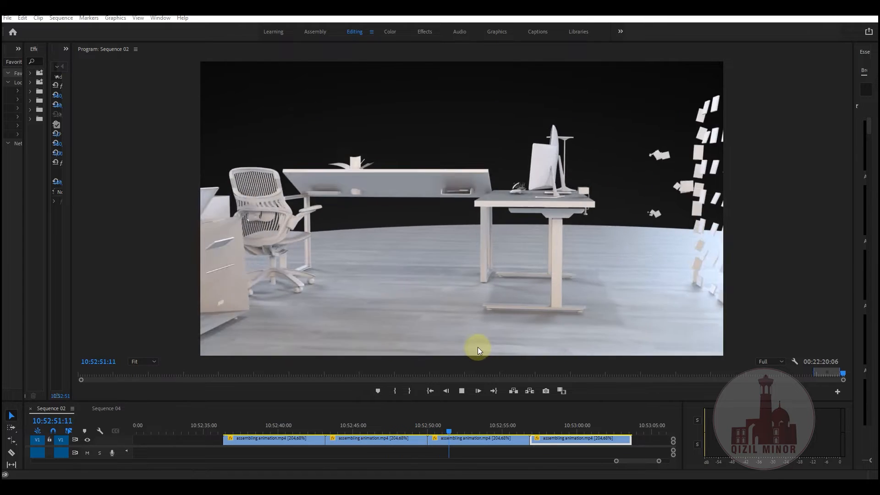
- Scrub and play back the finished furniture assembling animation in the sequence for review
left_click_drag(490, 429, 322, 433)
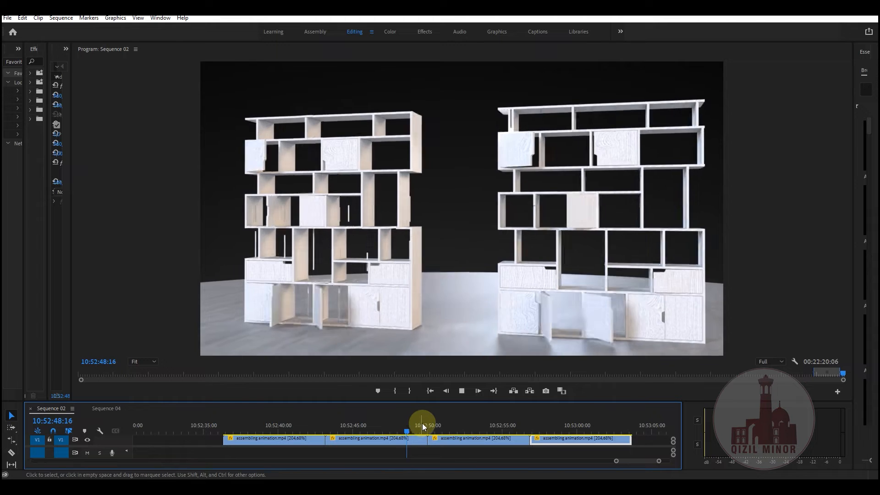
key("space")
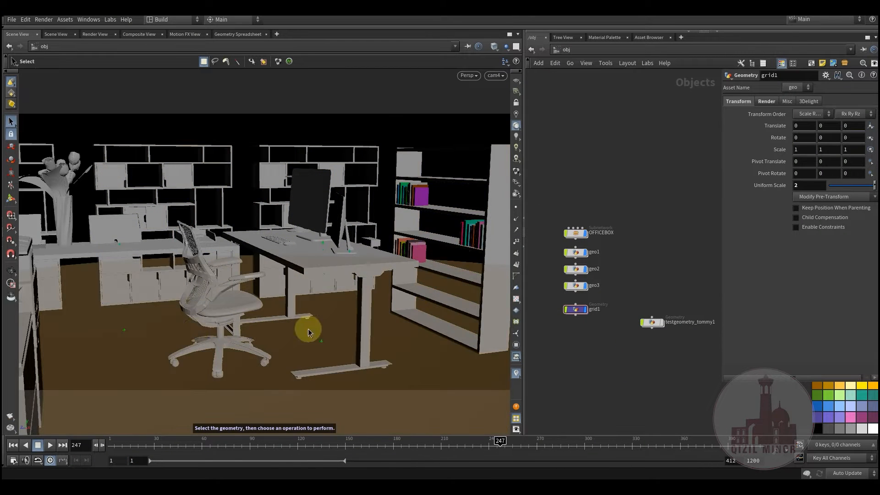
- Select OFFICEBOX, geo1, geo2, geo3 and grid1, and inspect the office scene outside the cam4 view
middle_click_drag(600, 358, 613, 364)
left_click_drag(594, 344, 574, 353)
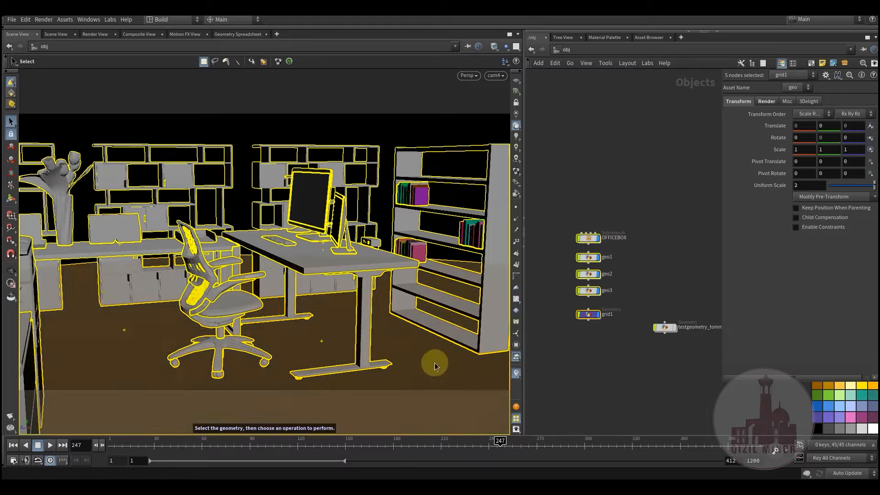
key("Escape")
left_click_drag(320, 251, 350, 271)
right_click_drag(350, 271, 316, 296)
middle_click_drag(316, 296, 260, 326)
scroll(316, 305, "up", 7)
scroll(324, 292, "down", 5)
scroll(323, 300, "up", 2)
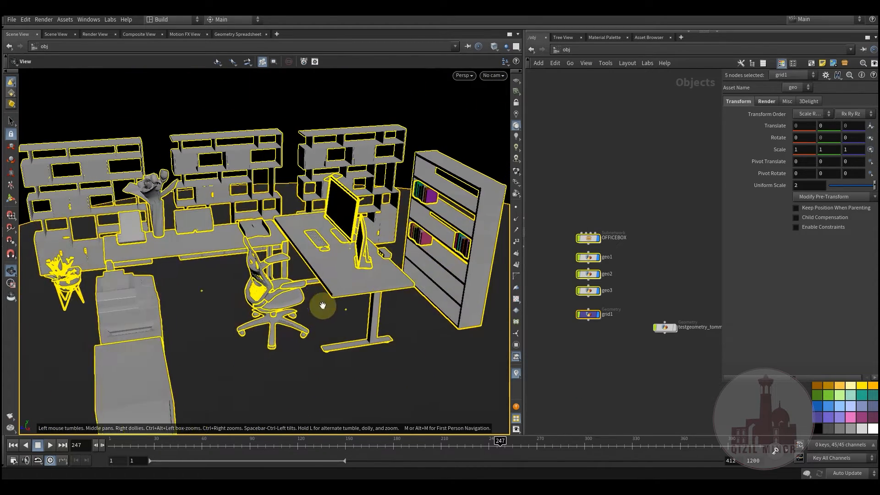
- Examine which scene objects the five nodes from OFFICEBOX to grid1 contain by highlighting them together
key("s")
left_click_drag(624, 184, 580, 345)
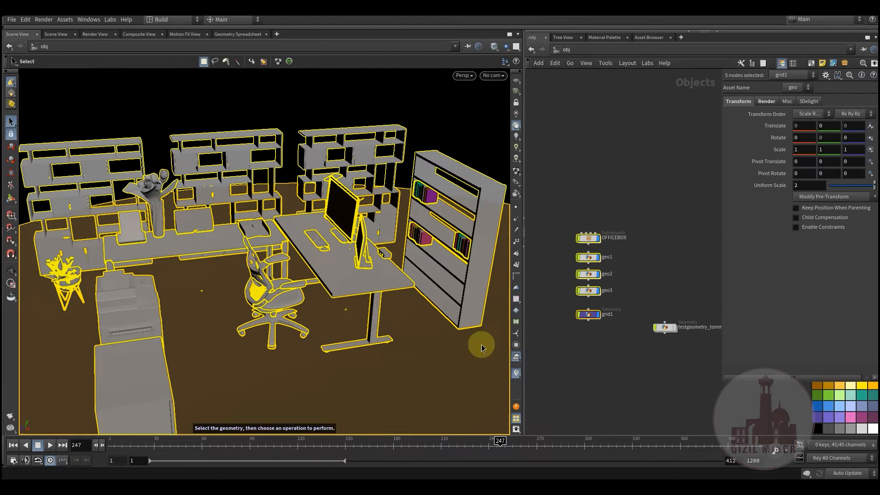
left_click_drag(646, 186, 588, 345)
left_click_drag(619, 188, 580, 355)
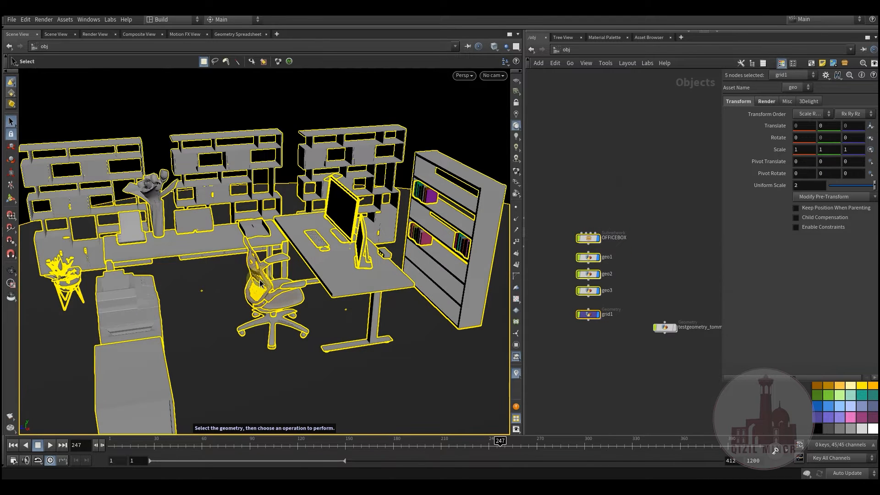
left_click(602, 356)
left_click_drag(599, 262, 578, 372)
left_click(590, 342)
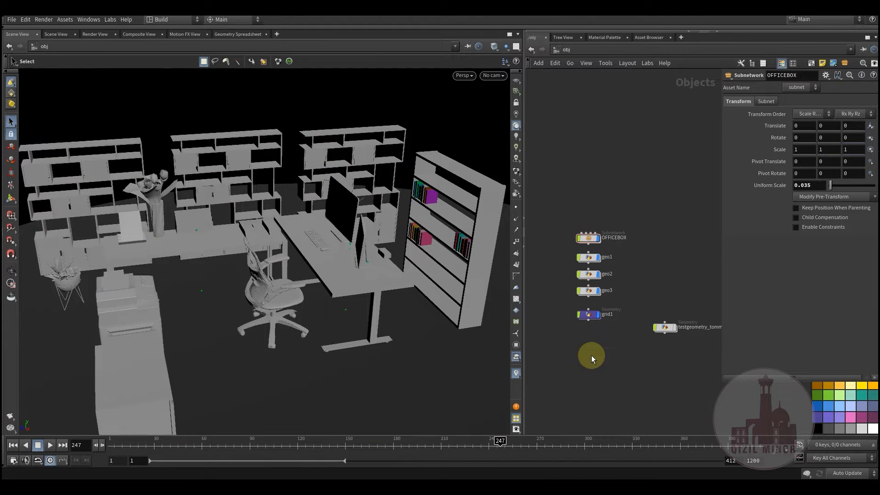
- Highlight the furniture nodes OFFICEBOX, geo1, geo2 and geo3 without the floor grid and compare them with the full set
left_click_drag(626, 193, 612, 312)
left_click_drag(636, 193, 592, 301)
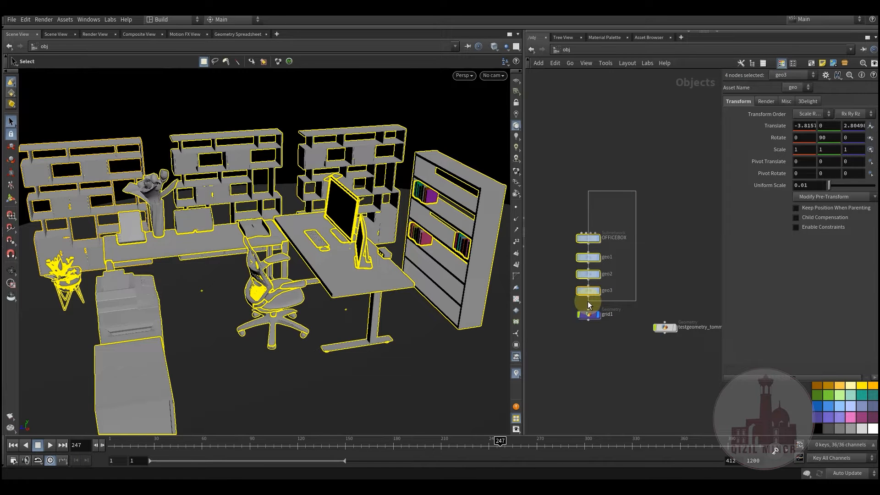
left_click_drag(580, 306, 581, 307)
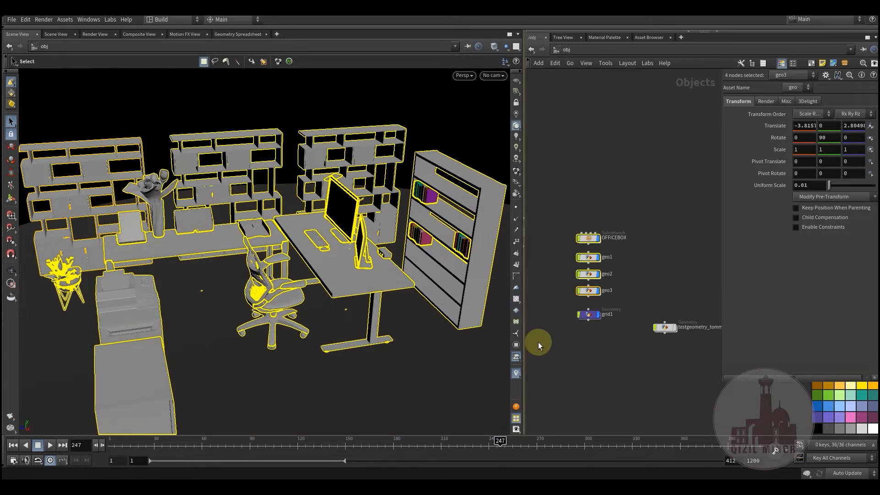
left_click_drag(612, 353, 613, 354)
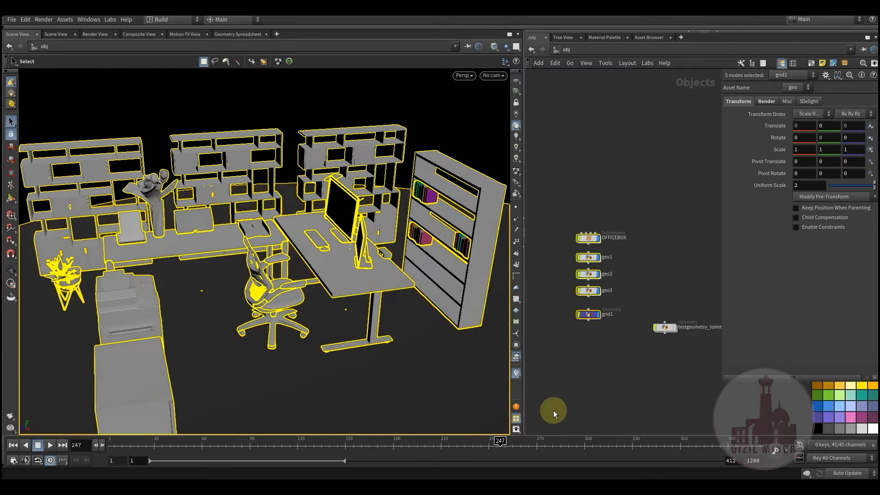
left_click(596, 361)
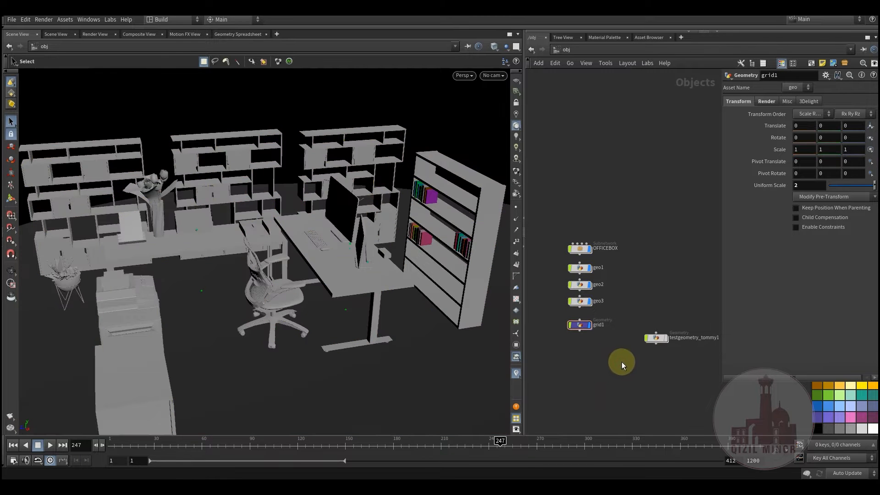
- Examine the whole office layout from farther away with all five object nodes highlighted, and clear the selection
right_click_drag(312, 255, 315, 265, "alt")
left_click_drag(314, 265, 328, 277, "alt")
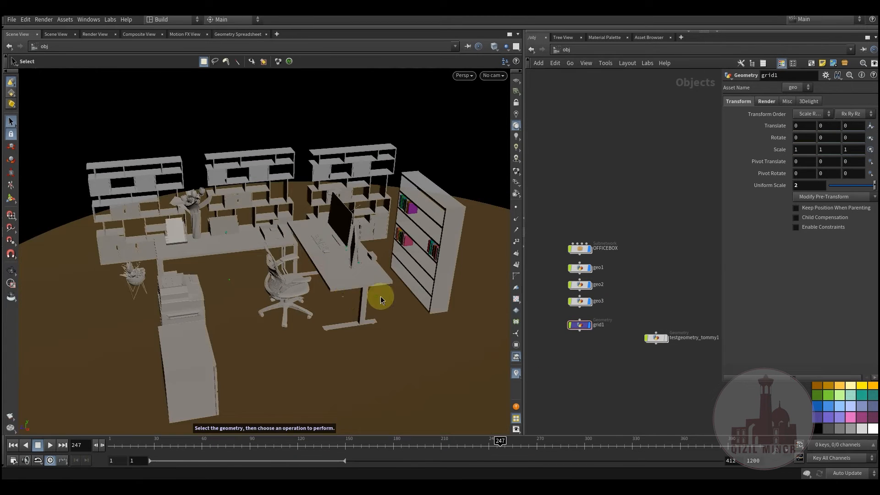
left_click_drag(640, 220, 576, 355)
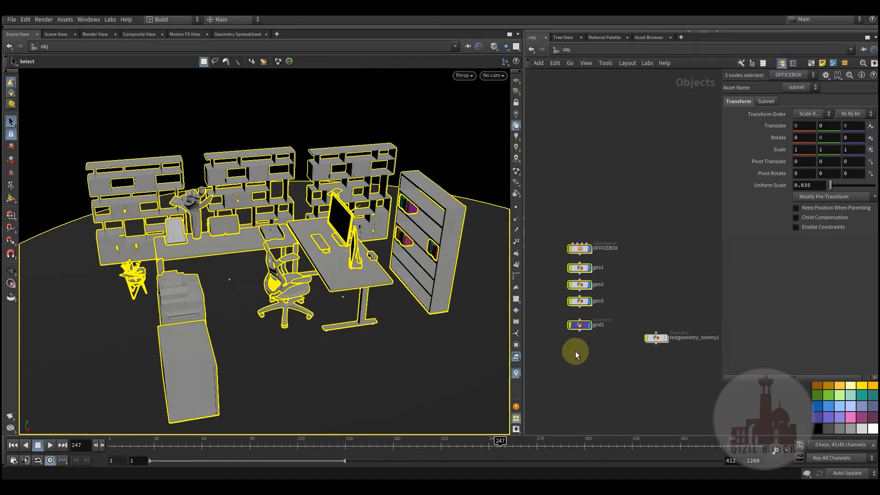
left_click_drag(614, 194, 580, 349)
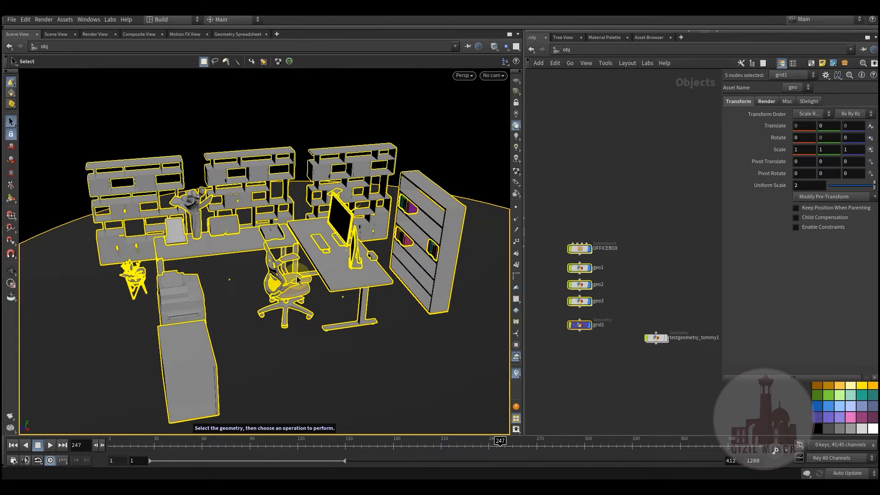
left_click_drag(604, 208, 574, 351)
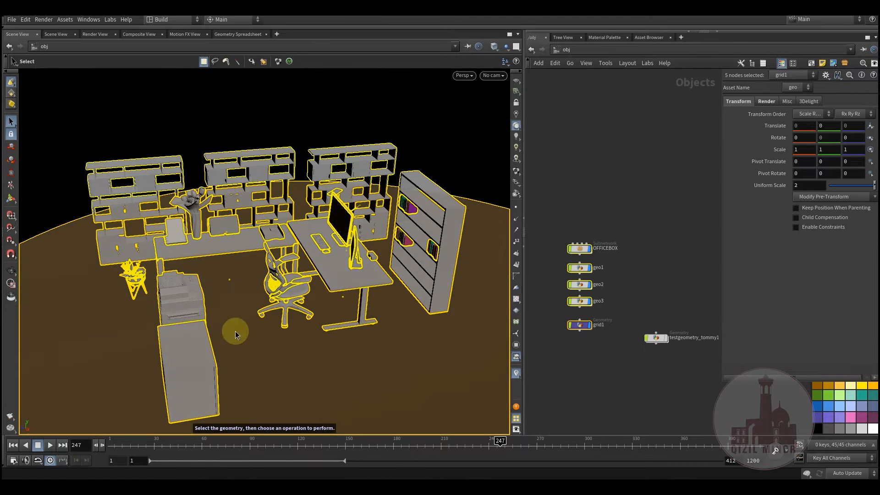
left_click(618, 229)
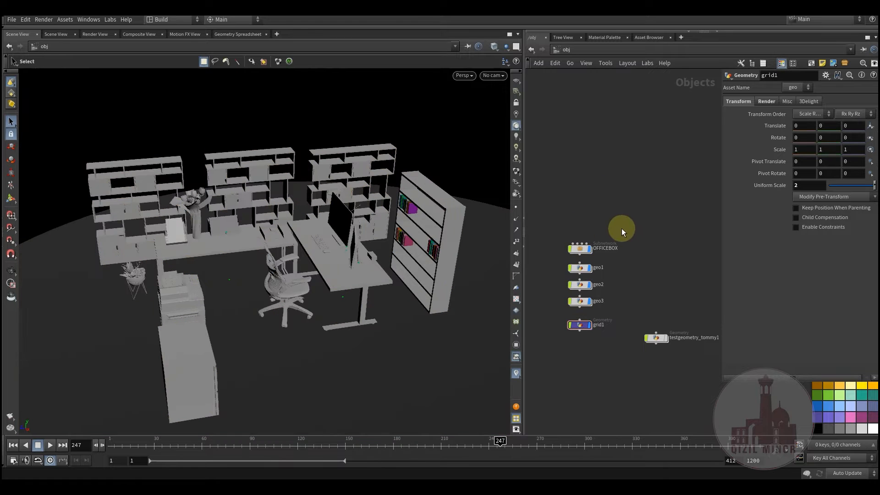
- Select the OFFICEBOX subnetwork and examine its furniture and transform parameters
left_click(602, 250)
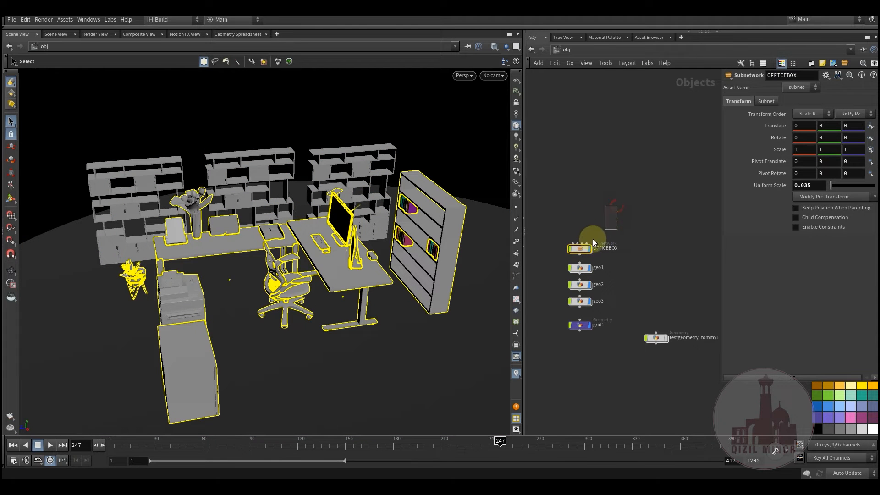
left_click_drag(569, 255, 618, 200)
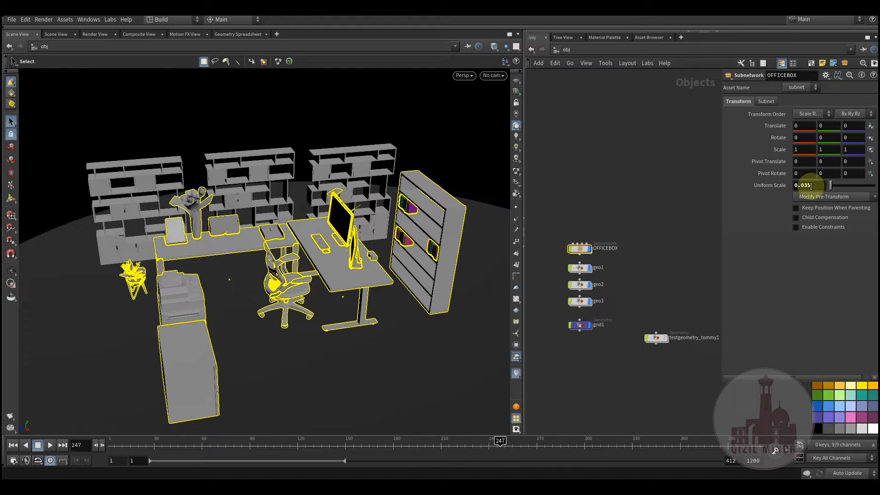
left_click_drag(640, 261, 617, 276)
left_click_drag(649, 224, 578, 253)
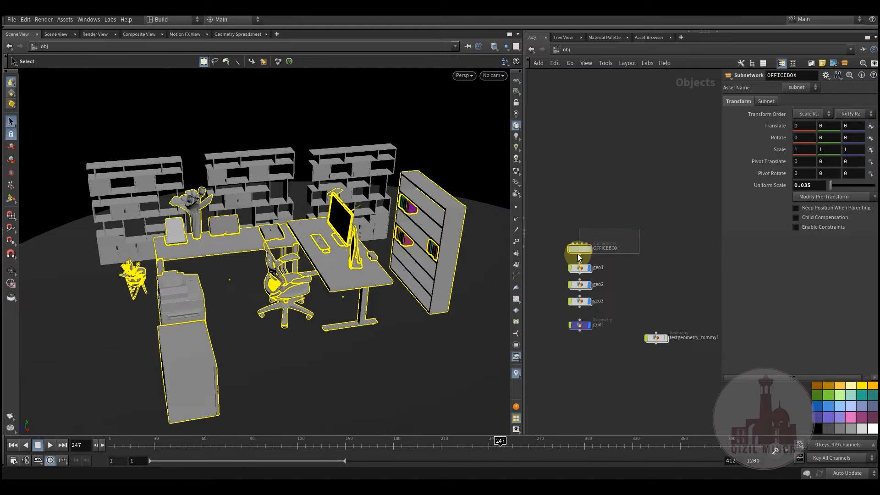
left_click_drag(653, 221, 572, 254)
left_click_drag(647, 232, 604, 249)
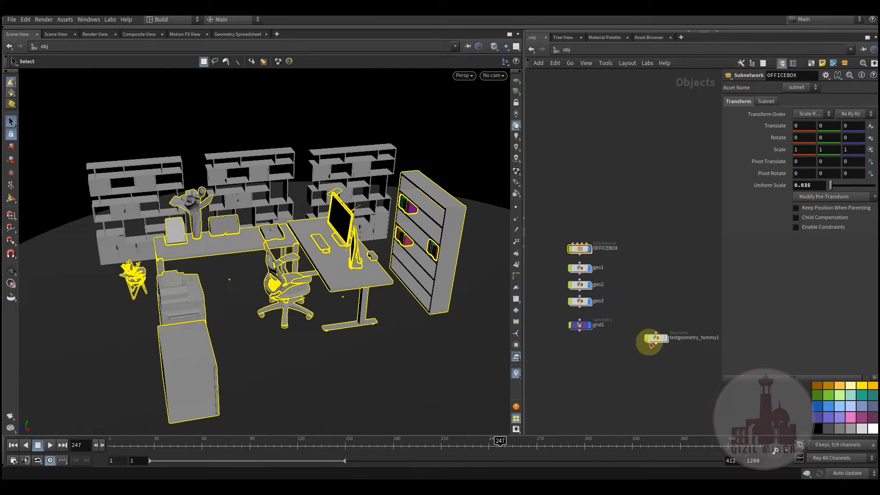
- Display the testgeometry_tommy1 figure and select it to compare its height with the office furniture
left_click(670, 326)
left_click(660, 261)
left_click_drag(305, 287, 342, 284, "alt")
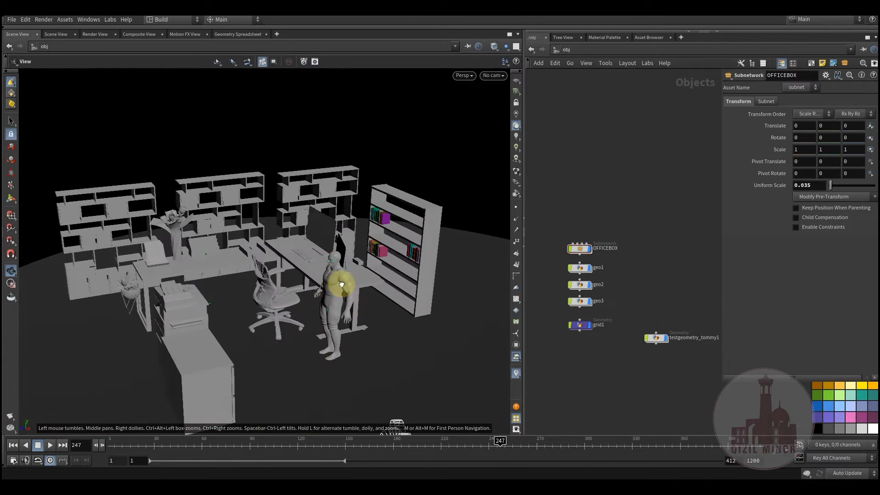
key("s")
left_click(339, 350)
left_click_drag(644, 300, 661, 364)
left_click_drag(368, 278, 351, 265, "alt")
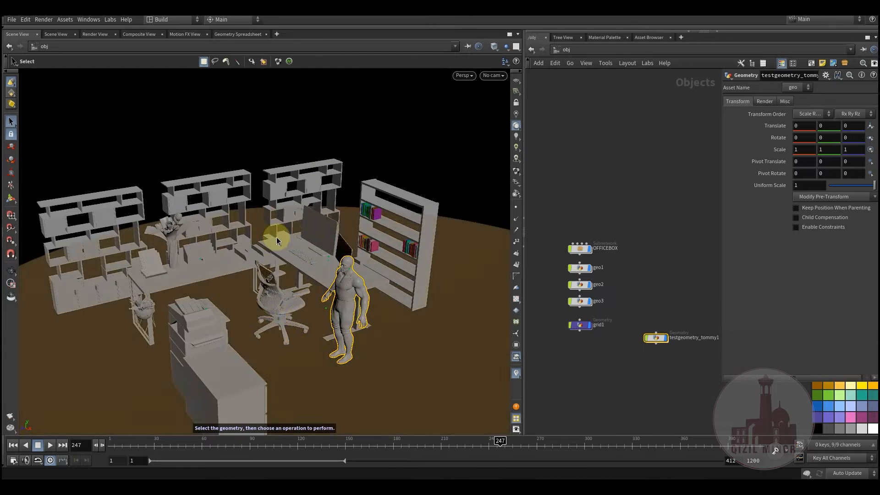
left_click_drag(299, 308, 284, 295, "alt")
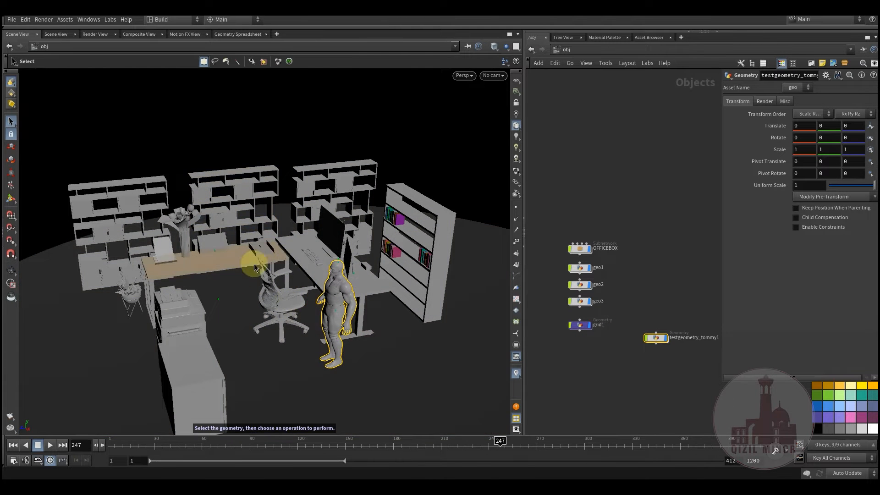
- Inspect the bookcase nodes geo2 and geo3, highlight all furniture nodes with the floor grid, and clear the selection
left_click_drag(579, 282, 581, 280)
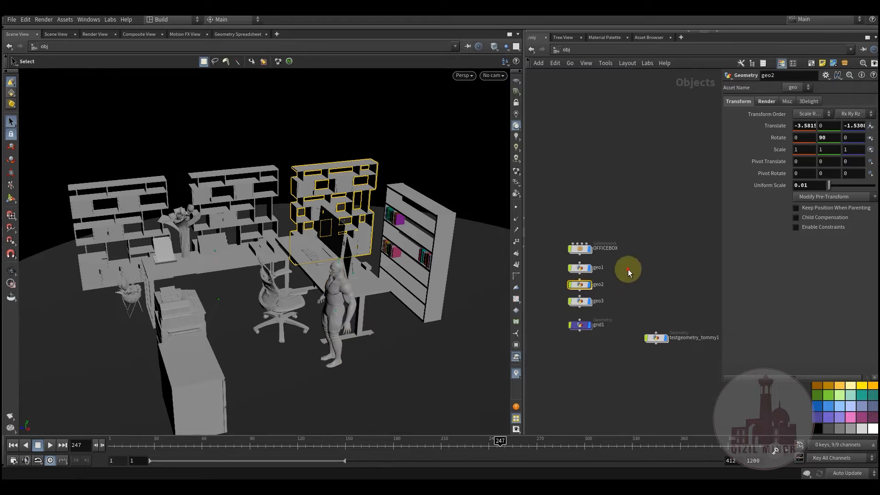
left_click(588, 287)
left_click(576, 308)
left_click(598, 364)
left_click_drag(630, 213, 559, 347)
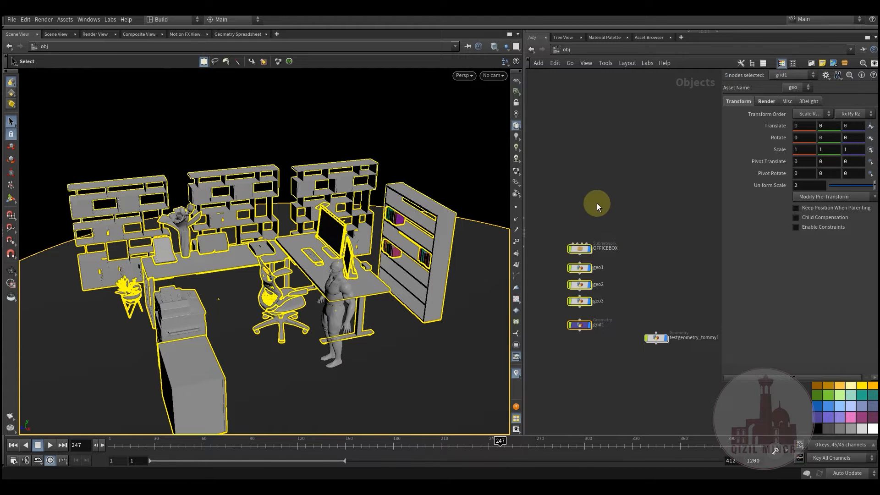
left_click_drag(571, 318, 576, 349)
left_click(602, 363)
- Hide the testgeometry_tommy1 figure from the scene
left_click_drag(347, 300, 358, 298, "alt")
middle_click_drag(606, 350, 598, 364)
middle_click_drag(620, 288, 670, 290)
scroll(633, 277, "up", 3)
middle_click_drag(696, 365, 651, 336)
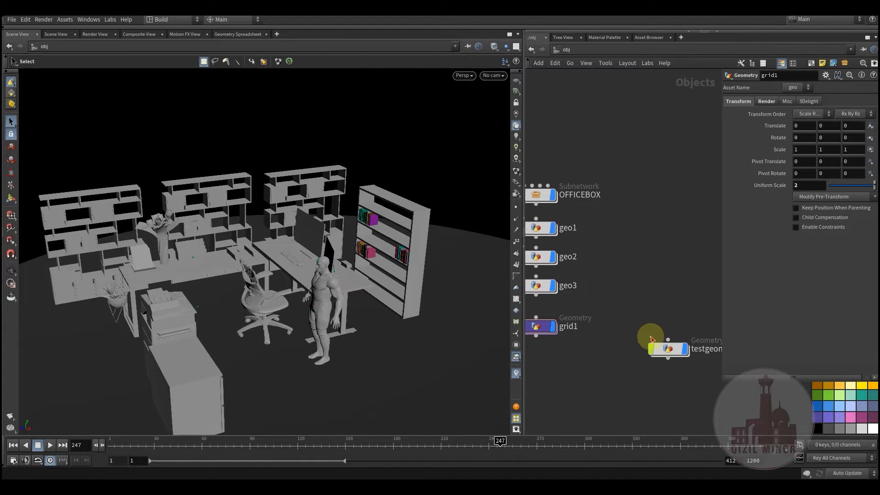
middle_click_drag(632, 275, 668, 334)
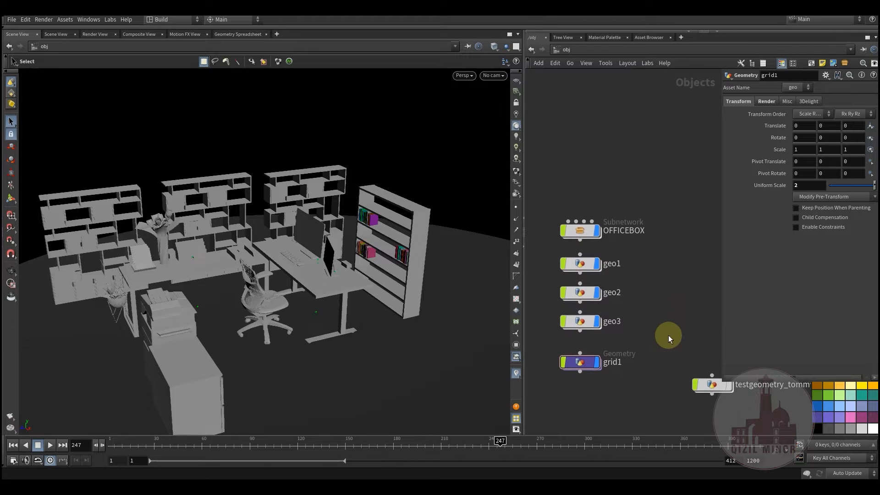
- Hide the geo1, geo2, geo3 and grid1 objects so only the OFFICEBOX furniture is displayed
left_click(596, 231)
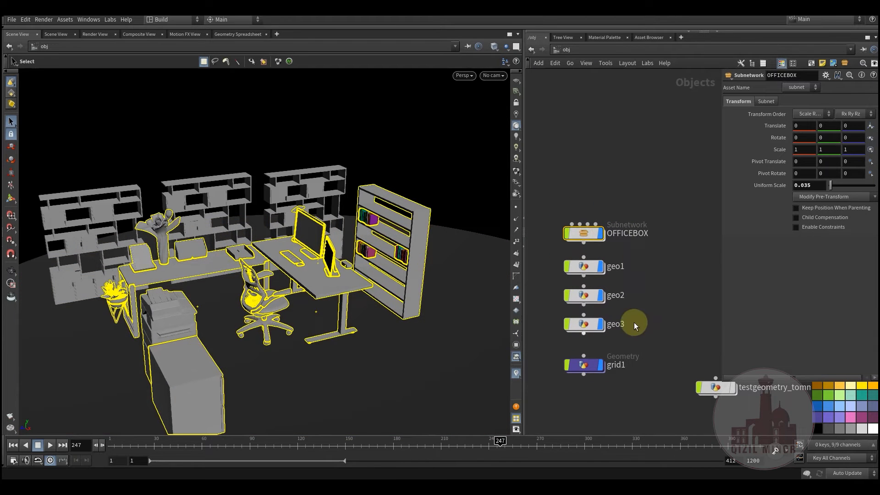
left_click(661, 257)
left_click_drag(661, 256, 563, 398)
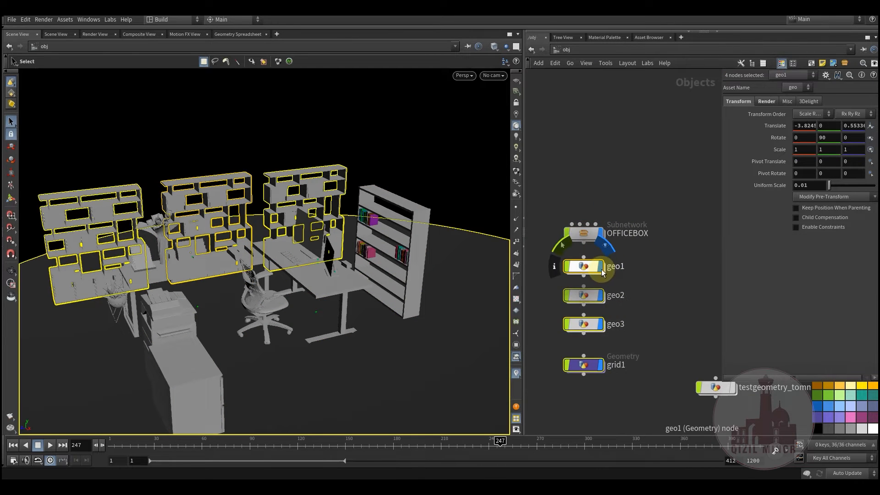
left_click(584, 234)
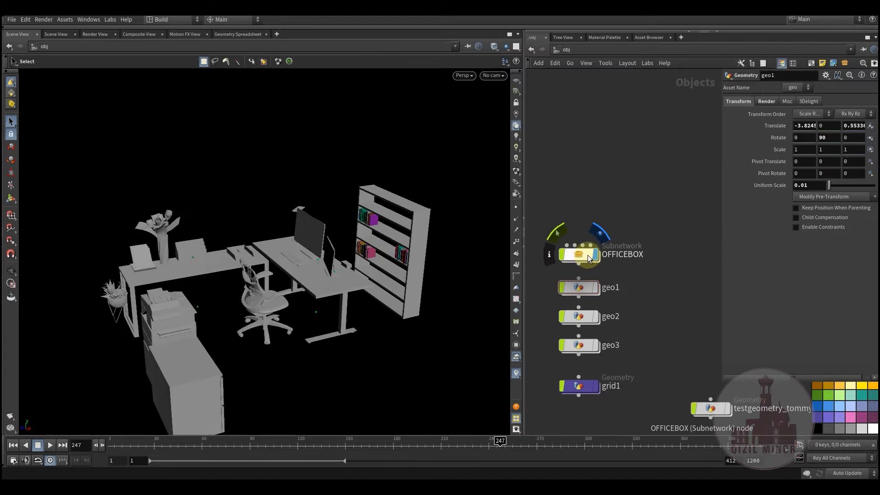
- Enter the OFFICEBOX subnetwork and widen the network editor to fit its nodes
double_click(585, 235)
left_click_drag(524, 386, 331, 367)
left_click_drag(157, 336, 118, 332)
key("space")
left_click_drag(187, 248, 134, 270)
key("space")
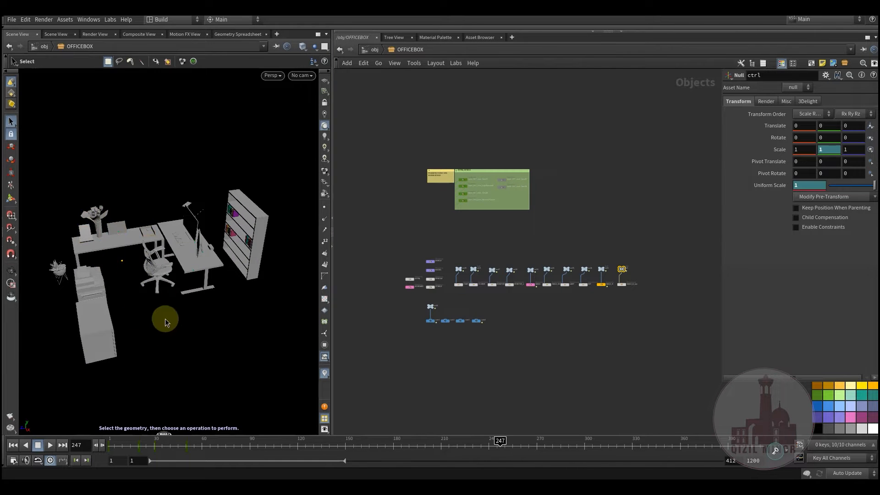
- Examine the OFFICEBOX desks, chair, lamp and bookcase from several angles alongside their node network
key("space")
left_click_drag(193, 281, 129, 197)
key("space")
left_click_drag(217, 292, 257, 257)
key("space")
left_click_drag(134, 296, 183, 261)
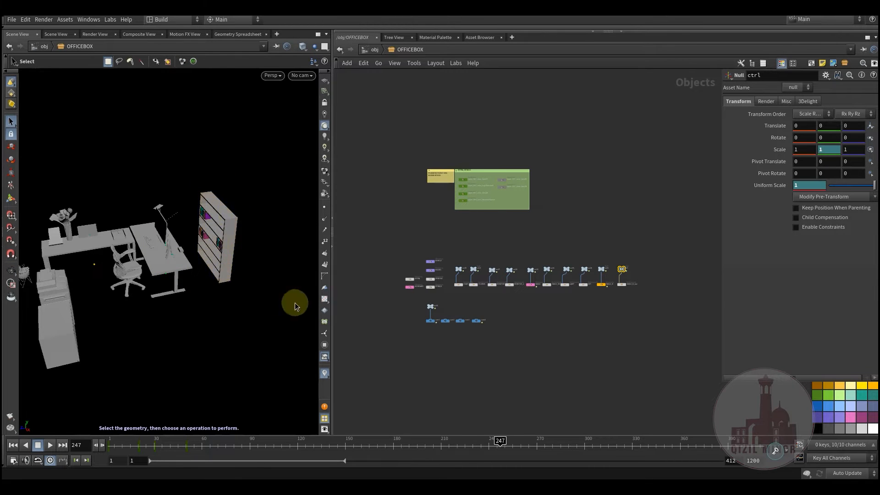
key("Escape")
left_click_drag(135, 244, 193, 264)
key("s")
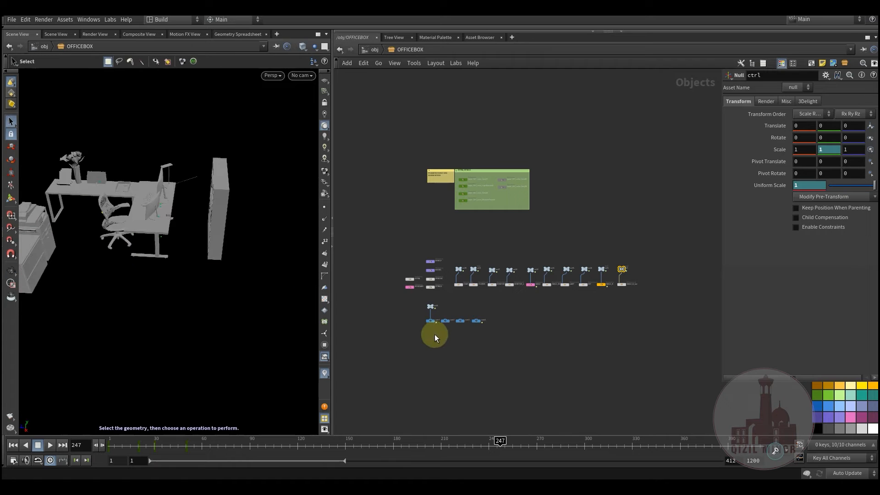
key("space")
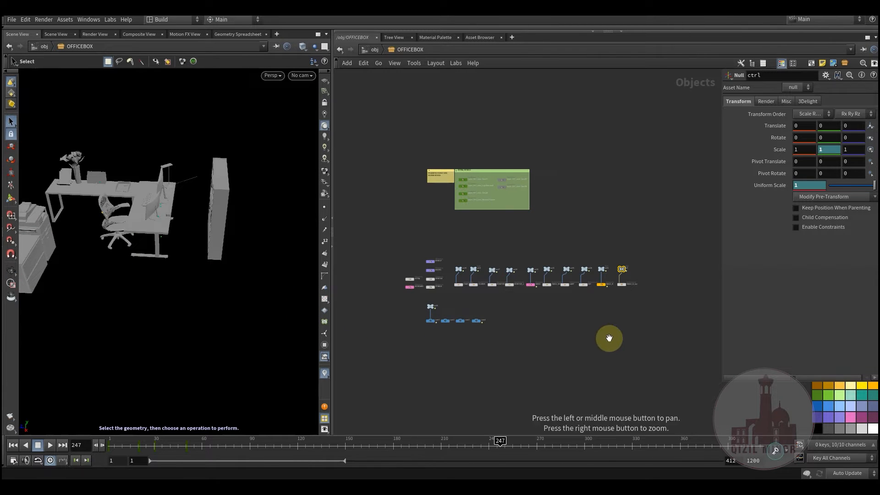
left_click_drag(573, 335, 530, 353)
left_click_drag(79, 251, 158, 209)
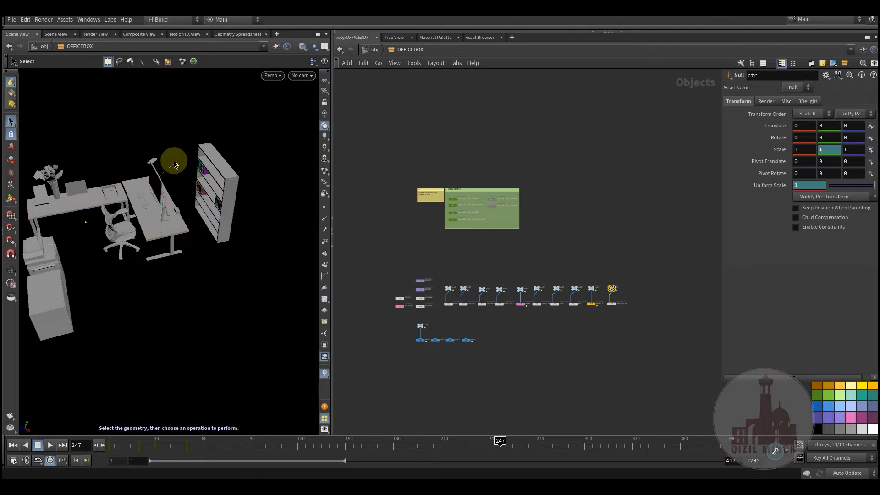
- Hide all the furniture nodes and their control nulls in the OFFICEBOX network
left_click_drag(159, 205, 102, 210)
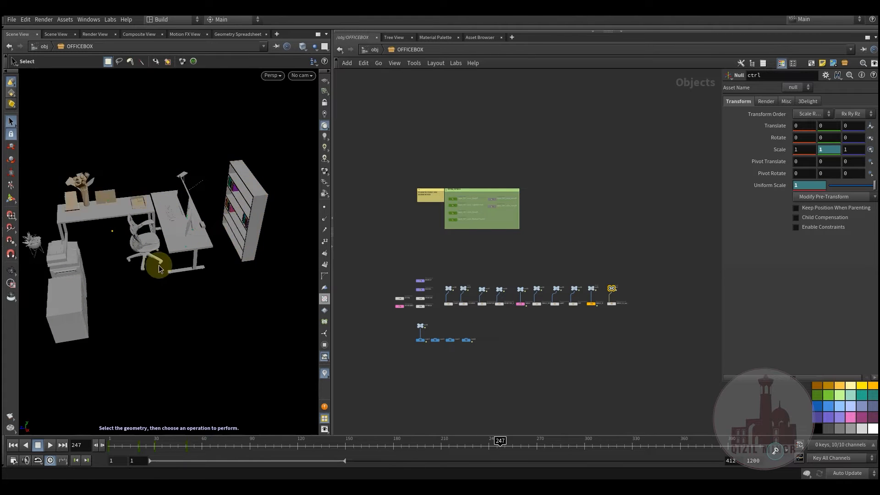
mouse_move(545, 331)
middle_mouse_down()
mouse_move(547, 311)
mouse_move(531, 331)
middle_mouse_up()
scroll(528, 321, "up", 3)
middle_click_drag(495, 308, 583, 324)
scroll(458, 304, "up", 3)
middle_click_drag(483, 305, 545, 313)
scroll(543, 312, "down", 3)
middle_click_drag(630, 332, 541, 331)
scroll(522, 323, "down", 2)
left_click_drag(656, 286, 402, 332)
scroll(441, 328, "up", 3)
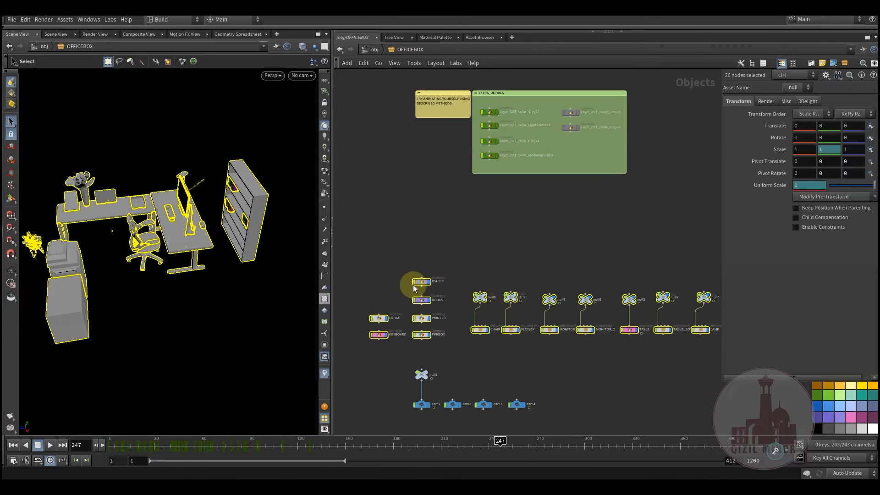
left_click(432, 272)
- Display only the CHAIR subnetwork together with its null8 controller
scroll(466, 312, "up", 2)
middle_click_drag(480, 356, 463, 334)
scroll(455, 298, "up", 1)
left_click(455, 299)
left_click_drag(432, 228, 494, 318)
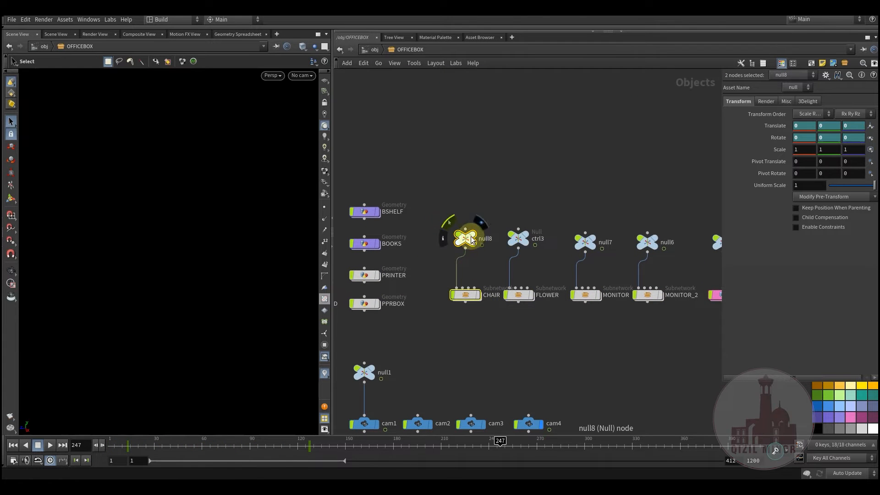
left_click(480, 224)
left_click(478, 355)
- Scrub the timeline to frame 109 to examine the chair's movement driven by null8
middle_click_drag(457, 330, 535, 350)
scroll(517, 350, "down", 2)
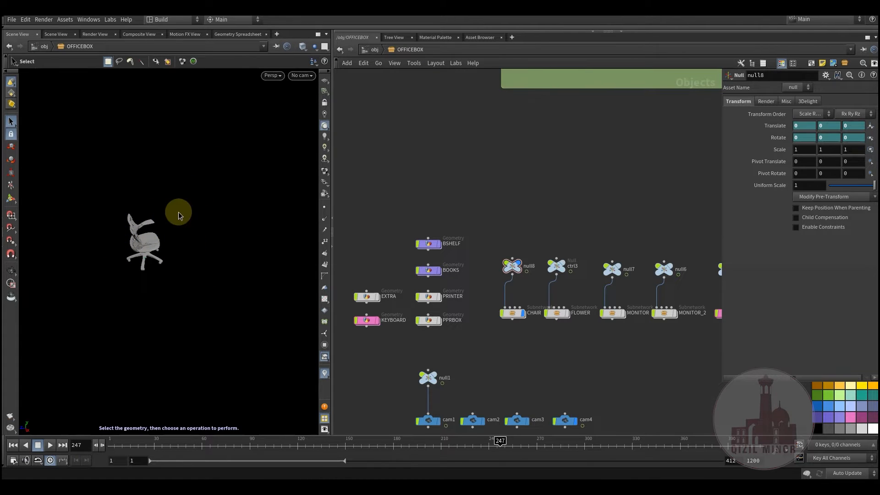
middle_click_drag(535, 321, 494, 301)
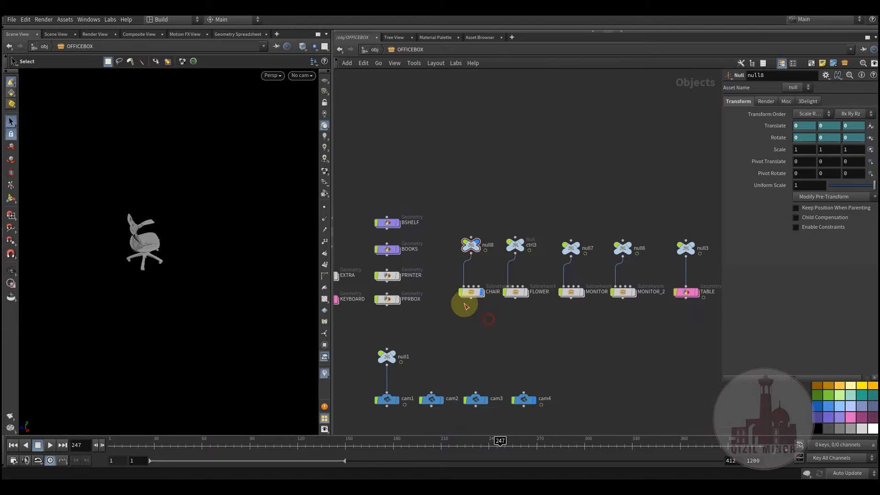
left_click_drag(262, 442, 280, 446)
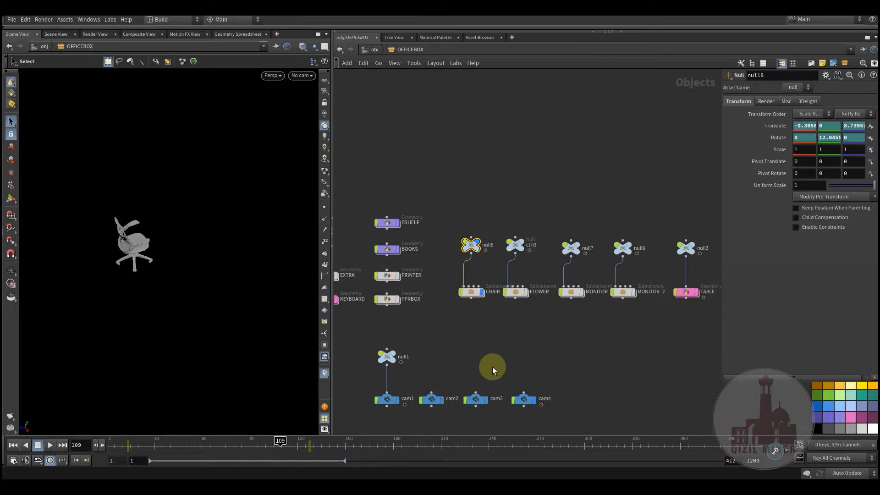
- Highlight the row of ten furniture nodes from CHAIR to TABLE_B_bot
key("h")
left_click_drag(675, 274, 396, 327)
left_click(401, 331)
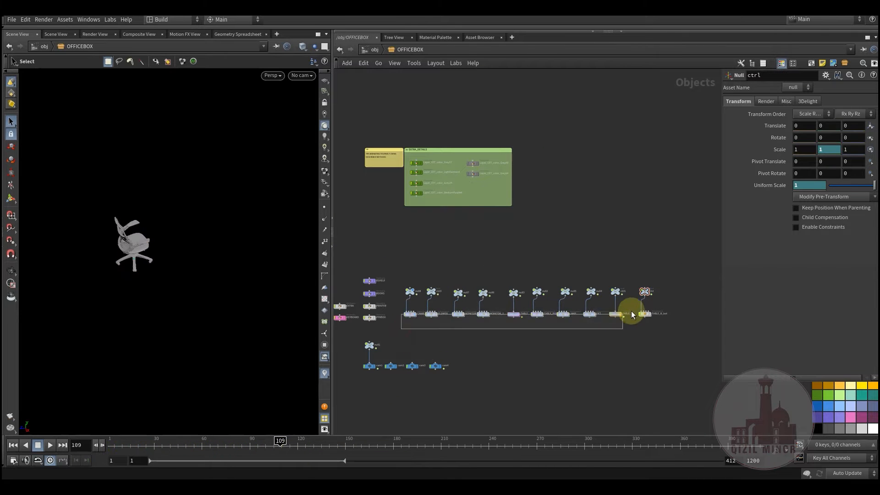
left_click_drag(656, 311, 656, 312)
left_click(436, 332)
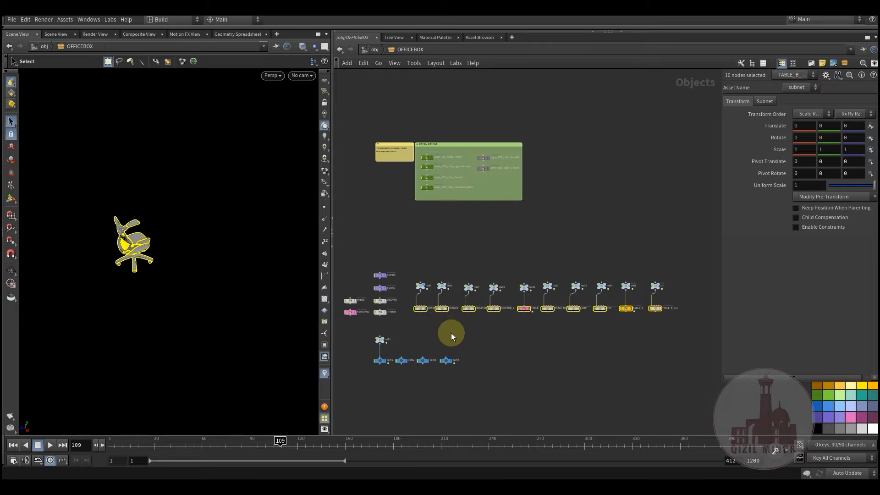
- Highlight the ten control nulls wired above the furniture nodes and clear the selection
left_click_drag(685, 265, 476, 297)
left_click_drag(415, 288, 412, 292)
left_click_drag(659, 262, 415, 292)
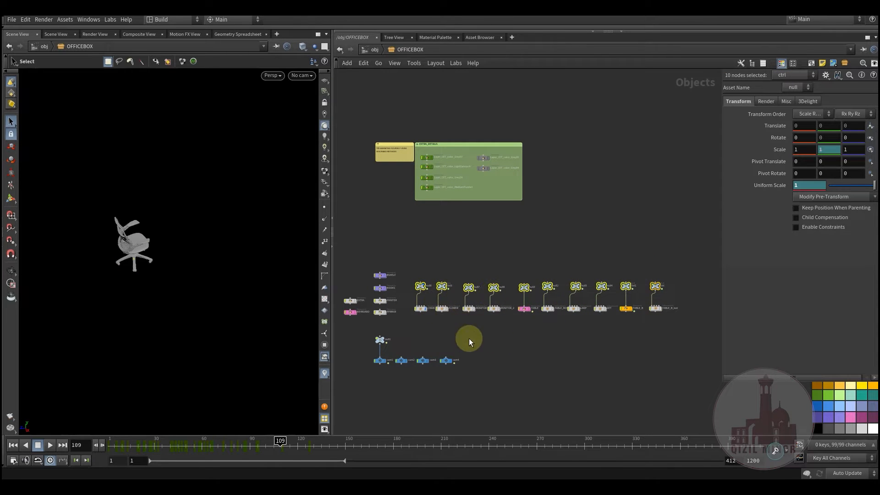
middle_click_drag(473, 342, 491, 343)
scroll(480, 342, "up", 3)
left_click(406, 316)
- Review the furniture node row, highlighting FLOWER through TABLE_B_bot with their controllers before selecting CHAIR
middle_click_drag(456, 201, 445, 216)
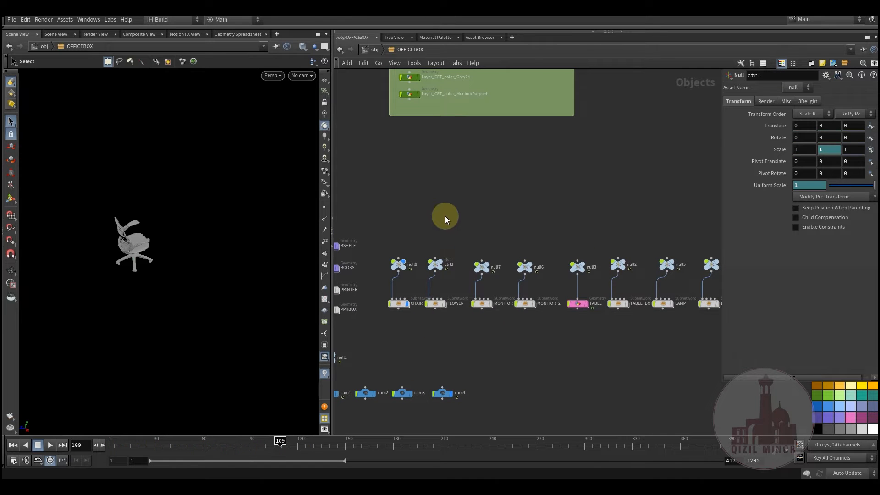
middle_click_drag(463, 347, 456, 358)
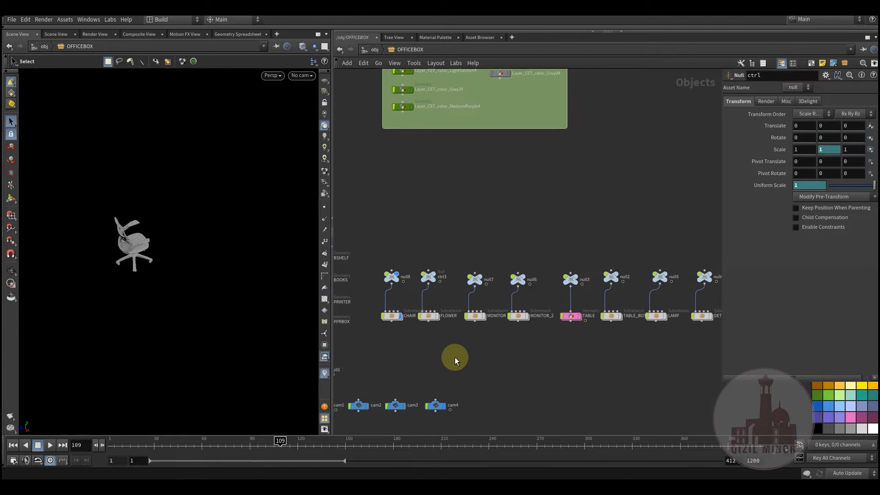
middle_click_drag(519, 368, 463, 374)
scroll(462, 373, "down", 1)
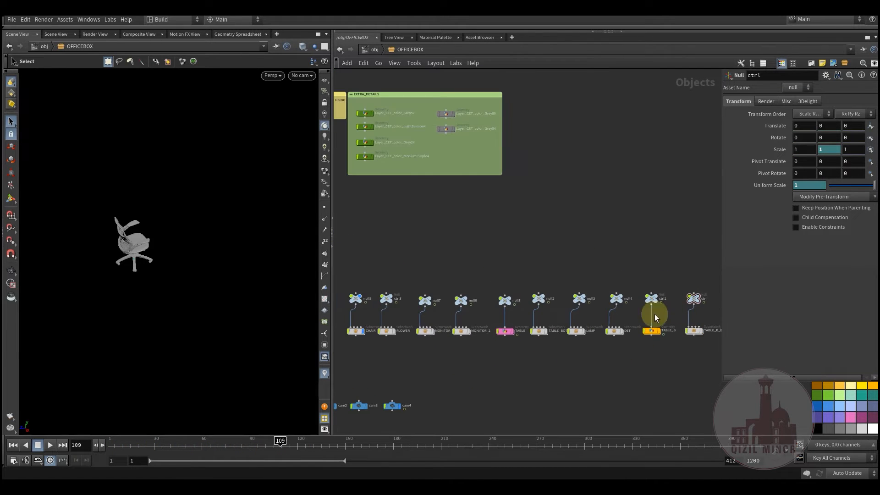
scroll(626, 349, "down", 2)
middle_click_drag(627, 375, 587, 358)
left_click_drag(675, 268, 647, 303)
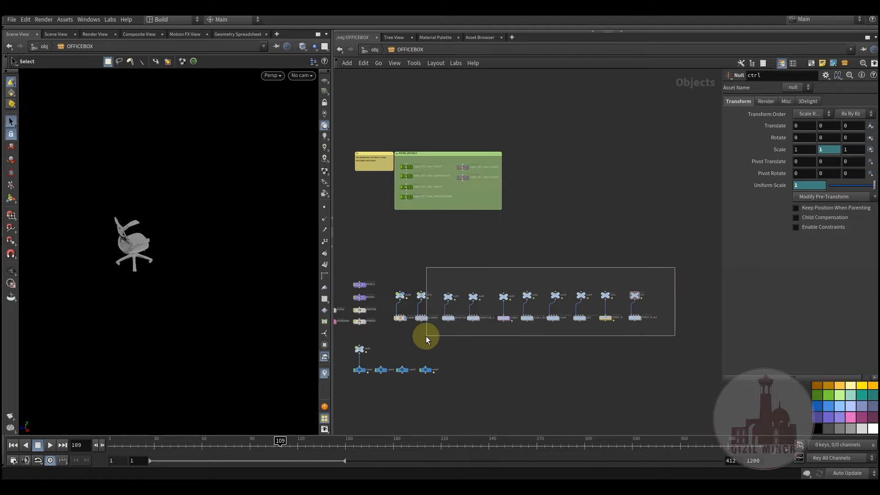
left_click_drag(425, 336, 422, 336)
scroll(406, 334, "up", 5)
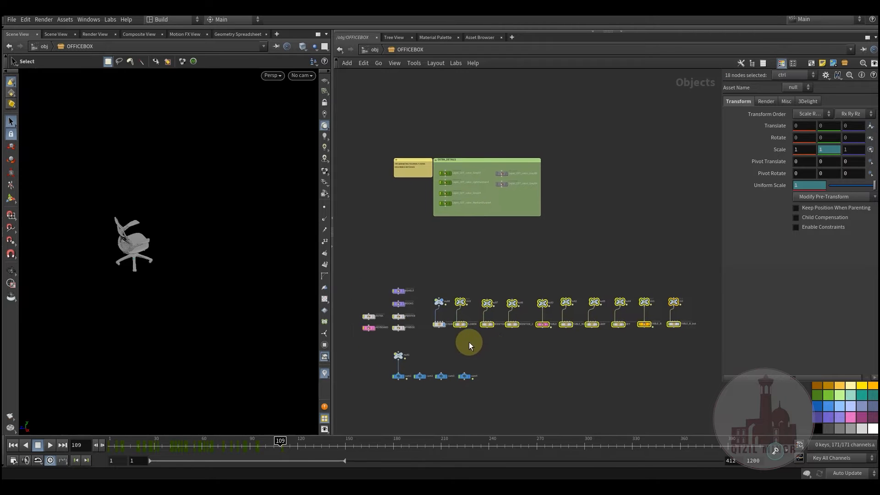
left_click(423, 320)
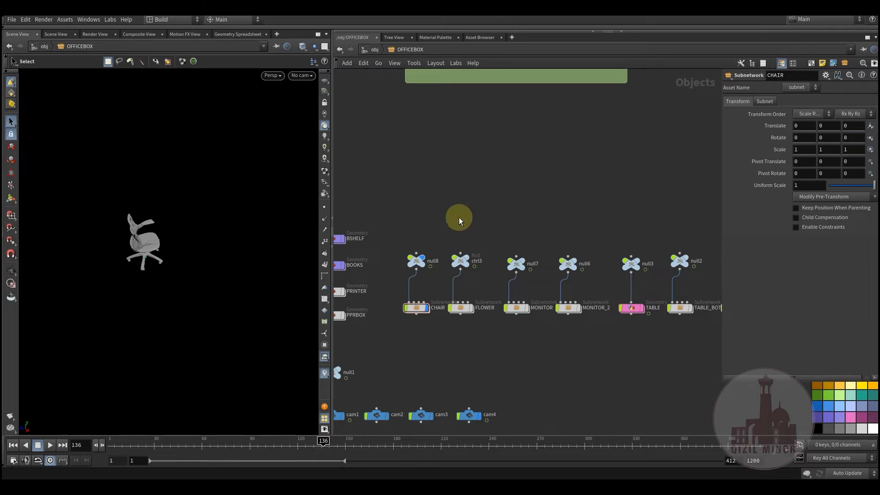
- Display the FLOWER subnetwork with its ctrl3 null and bring the plant into close view
left_click(462, 307)
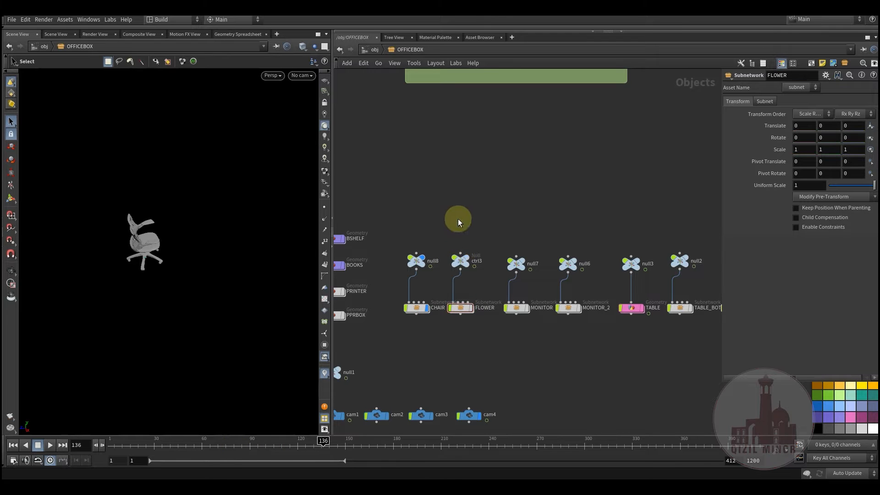
left_click(461, 261, "shift")
left_click(477, 247)
left_click(425, 341)
middle_click_drag(432, 362, 488, 359)
mouse_move(130, 270)
left_mouse_down("alt")
mouse_move(212, 290)
mouse_move(209, 312)
mouse_move(147, 289)
mouse_move(121, 261)
left_mouse_up("alt")
middle_click_drag(121, 261, 132, 273, "alt")
right_click_drag(124, 265, 184, 303, "alt")
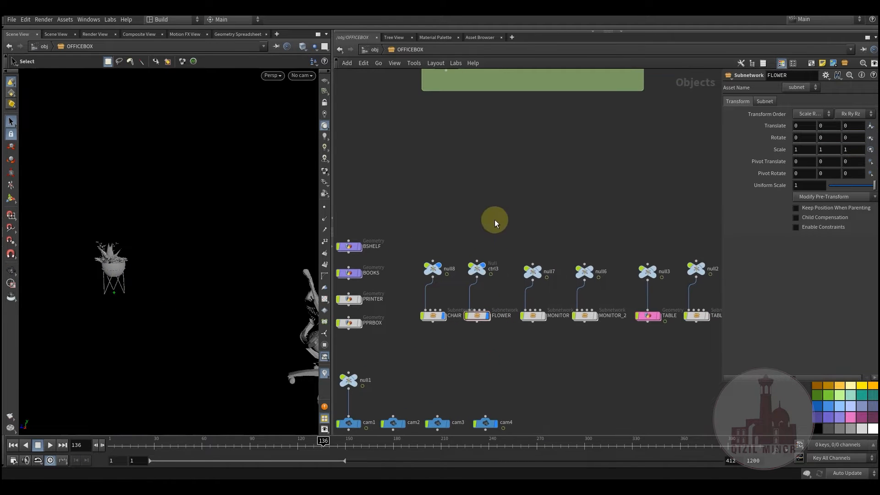
- Scrub the ctrl3 plant animation to frame 117 and inspect the geometry layers inside the FLOWER subnetwork
left_click(477, 269)
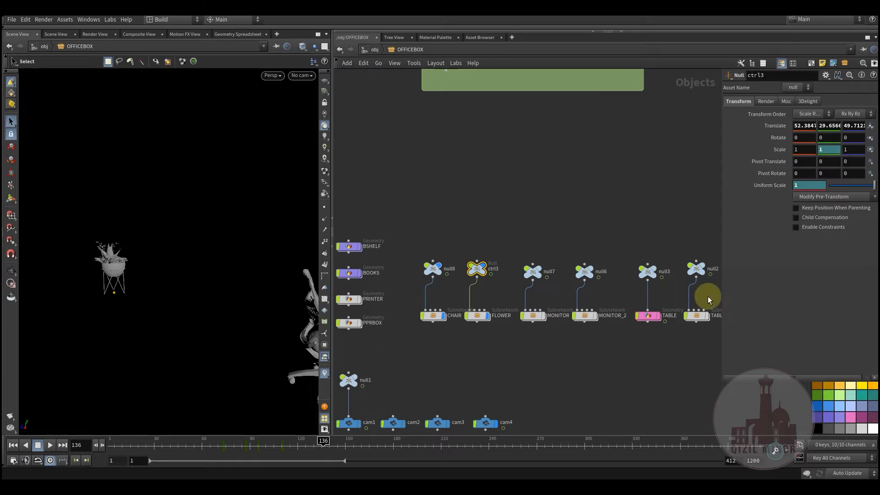
left_click_drag(215, 447, 293, 449)
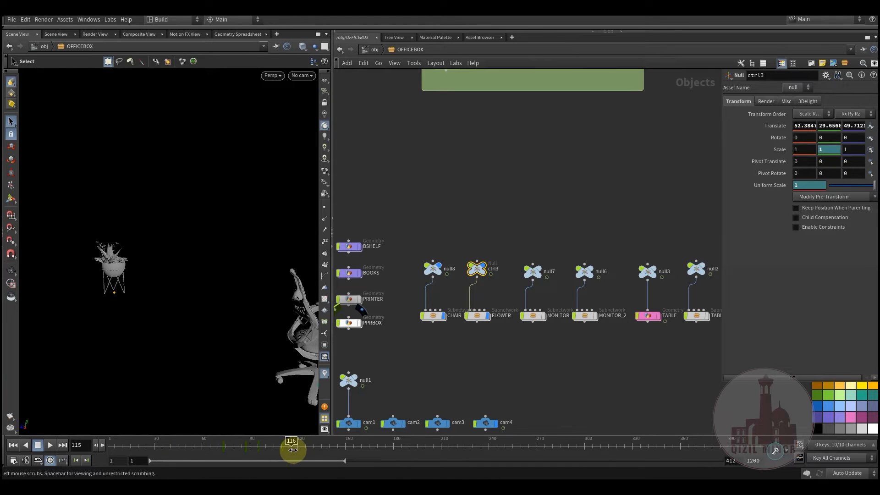
double_click(477, 316)
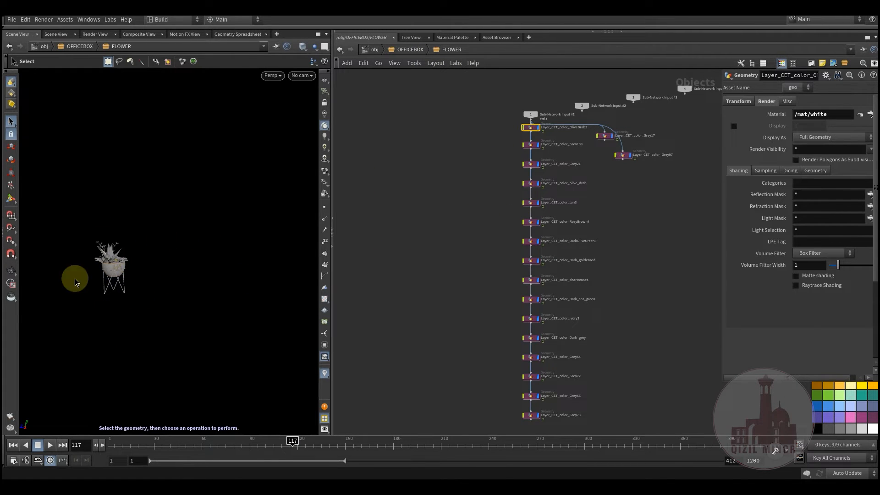
left_click(410, 50)
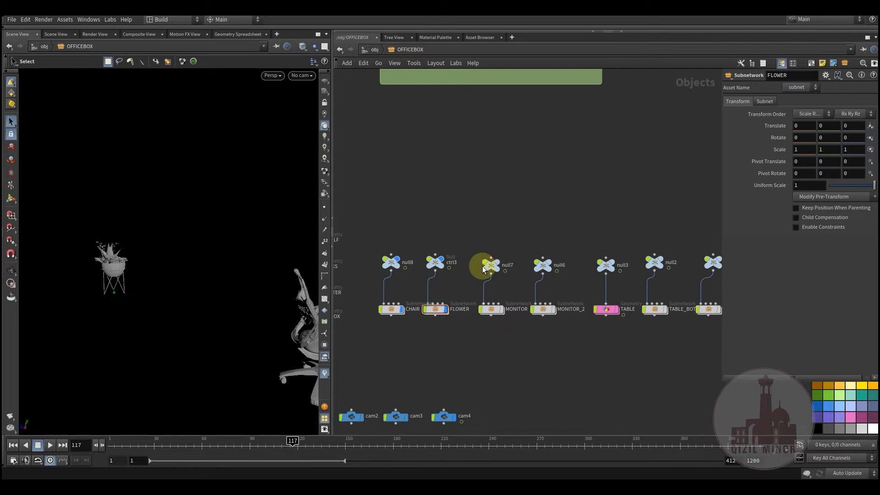
- Display the MONITOR subnetwork with its null7 controller and view the monitor from behind
left_click_drag(472, 242, 503, 330)
left_click(516, 369)
middle_click_drag(517, 365, 492, 375)
left_click_drag(242, 309, 197, 323, "alt")
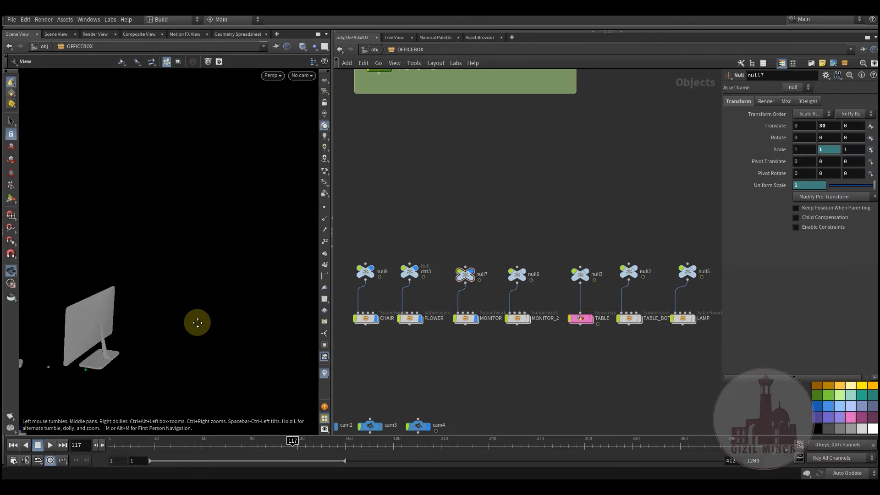
- Scrub the timeline back to frame 37 and forward again to examine the monitor's scale animation
key("s")
left_click_drag(217, 442, 165, 451)
key("Escape")
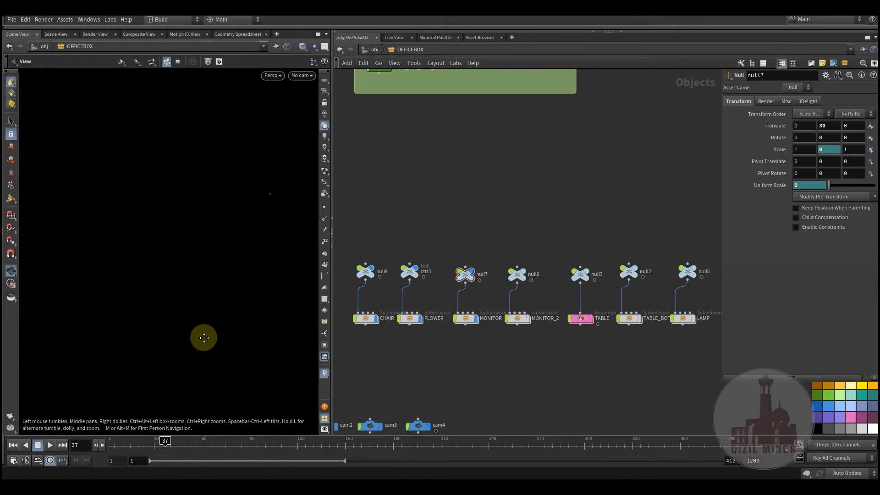
left_click_drag(291, 448, 217, 445)
mouse_move(217, 275)
left_mouse_down()
mouse_move(209, 304)
mouse_move(234, 318)
mouse_move(250, 304)
left_mouse_up()
key("s")
- Change the viewport shading to show mesh edges on the shaded geometry, and scrub the timeline to frame 88
left_click(302, 46)
left_click(312, 139)
left_click_drag(217, 443, 247, 443)
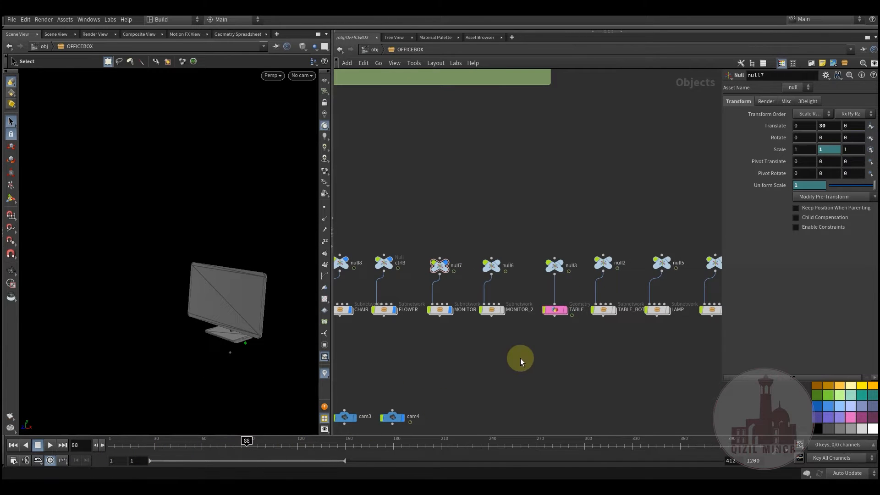
- Display the MONITOR_2 subnetwork with its null6 controller and scrub its animation to frame 93
left_click_drag(507, 335, 508, 333)
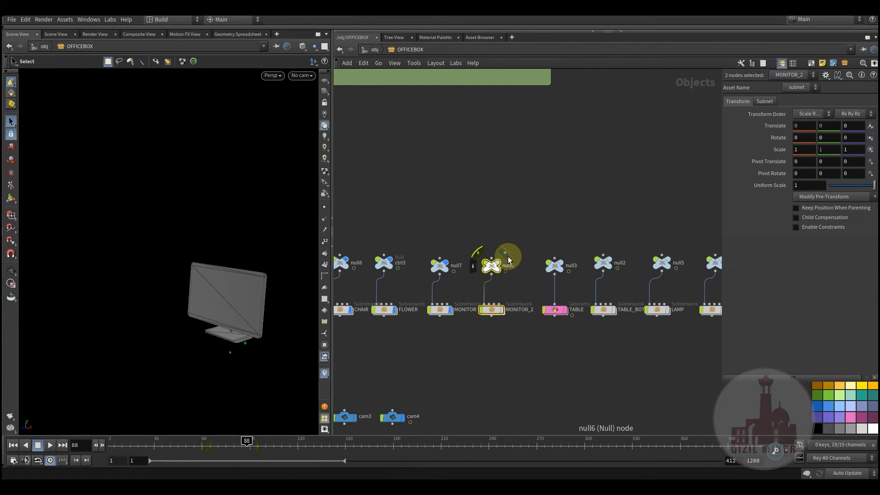
left_click(508, 258)
left_click(507, 367)
left_click_drag(229, 449, 256, 446)
middle_click_drag(515, 364, 474, 348)
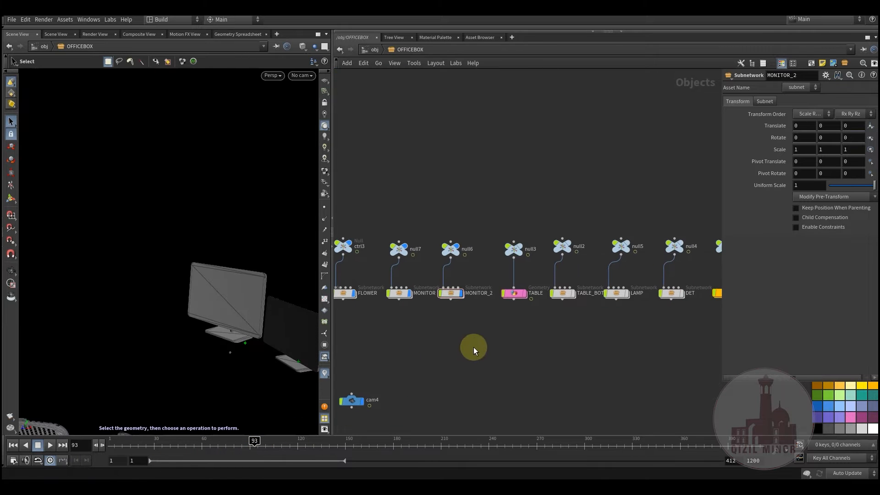
- Display the TABLE geometry with its null3 controller and scrub the timeline back to frame 51
left_click_drag(534, 320, 532, 318)
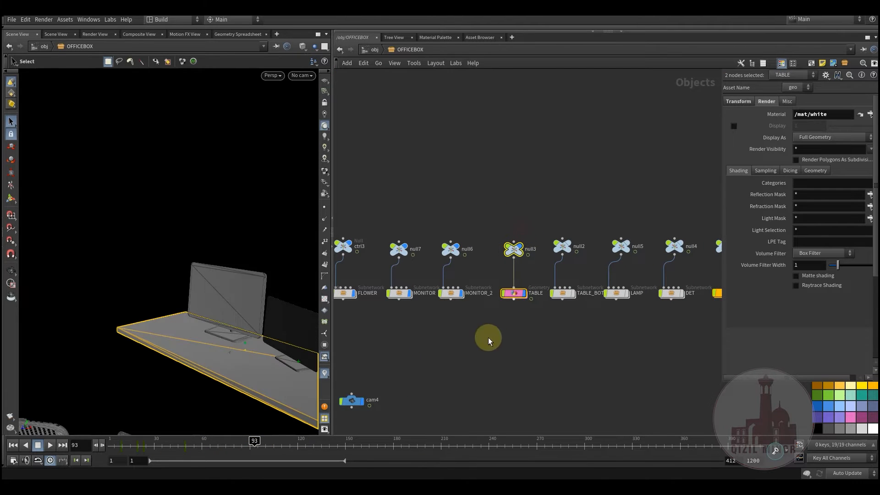
middle_click_drag(464, 362, 482, 353)
middle_click_drag(254, 328, 199, 299, "alt")
key("s")
left_click_drag(256, 447, 187, 432)
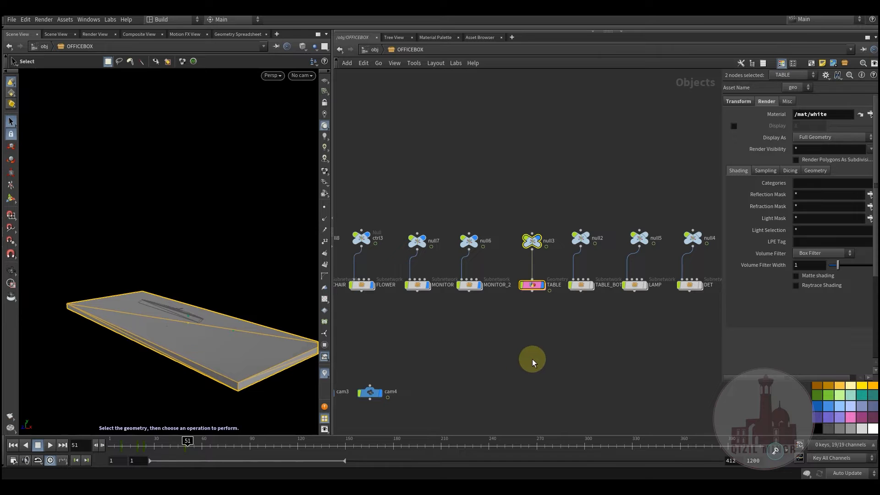
- Select the null3 controller to inspect its animated channels and scrub the timeline to frame 70
left_click(513, 211)
left_click(531, 241)
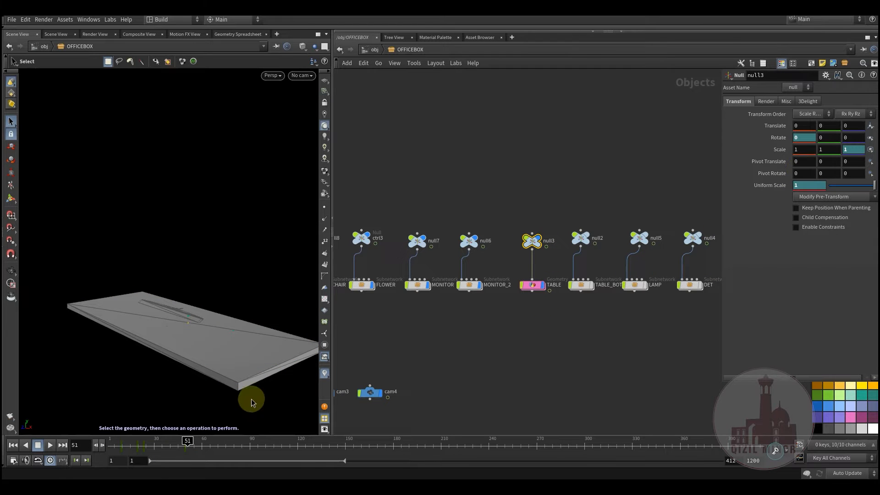
left_click_drag(196, 443, 217, 451)
- Display the TABLE_BOT legs with their null2 controller and scrub the timeline to frame 100
middle_click_drag(551, 332, 467, 343)
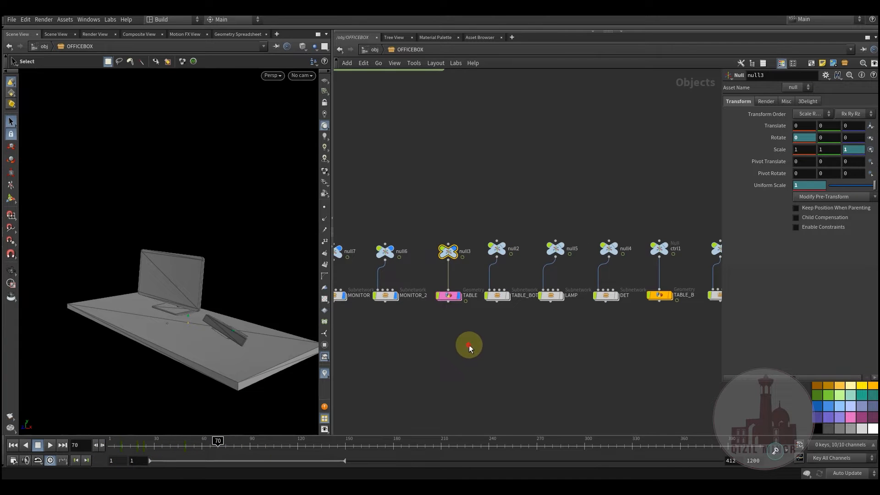
left_click_drag(497, 301, 502, 247)
left_click(508, 234)
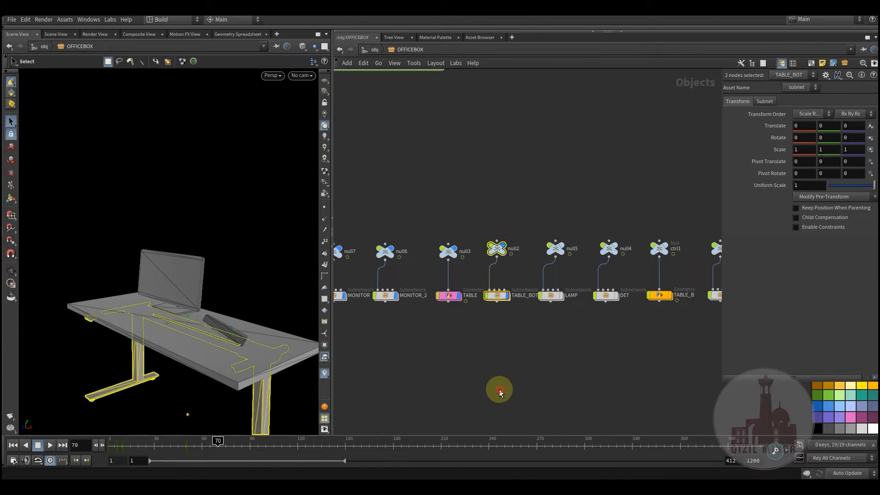
left_click(501, 391)
middle_click_drag(219, 352, 201, 315, "alt")
left_click_drag(217, 444, 266, 441)
- Display the LAMP subnetwork with its null5 controller and scrub its animation to frame 91
left_click(503, 299)
left_click(511, 255, "shift")
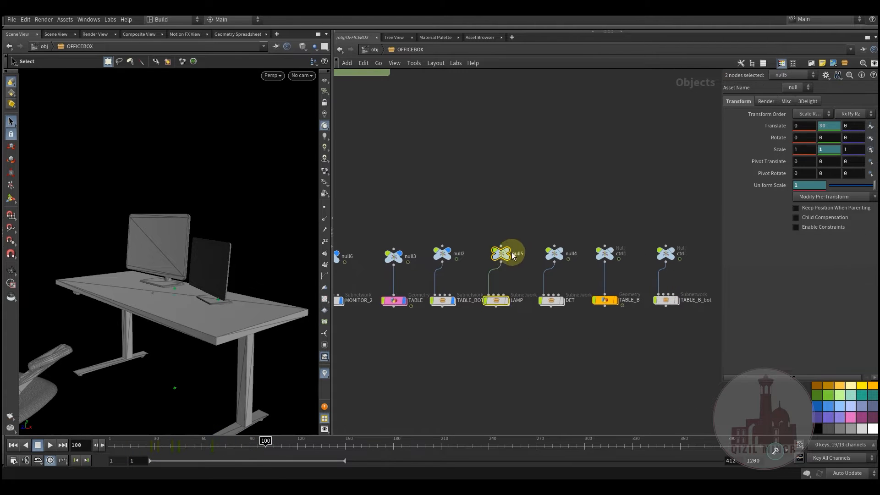
left_click(460, 367)
left_click_drag(186, 441, 251, 430)
- Display the DET subnetwork with its null4 controller and scrub the timeline to frame 95
middle_click_drag(605, 349, 488, 327)
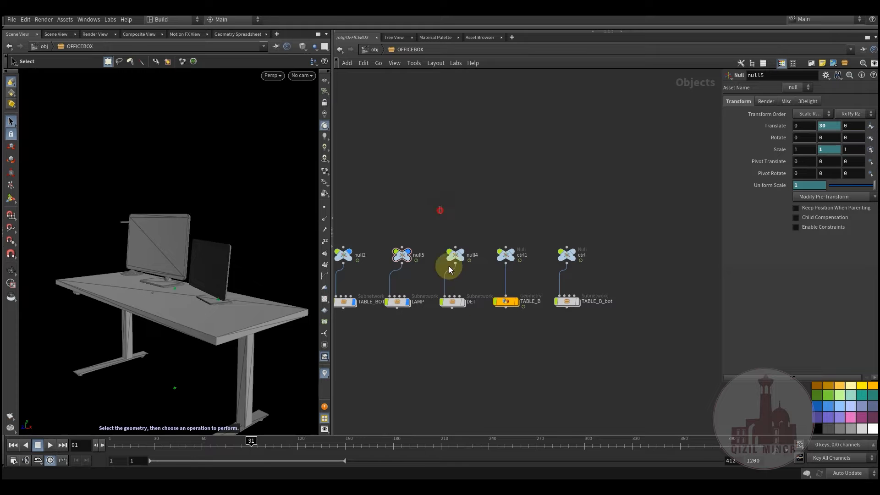
left_click_drag(440, 211, 466, 343)
middle_click_drag(412, 354, 504, 328)
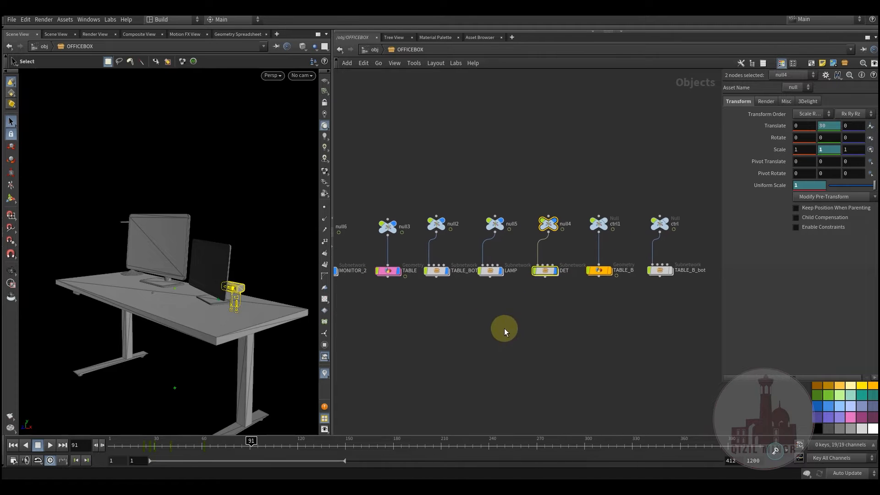
left_click_drag(255, 448, 276, 428)
left_click(629, 312)
middle_click_drag(629, 312, 563, 329)
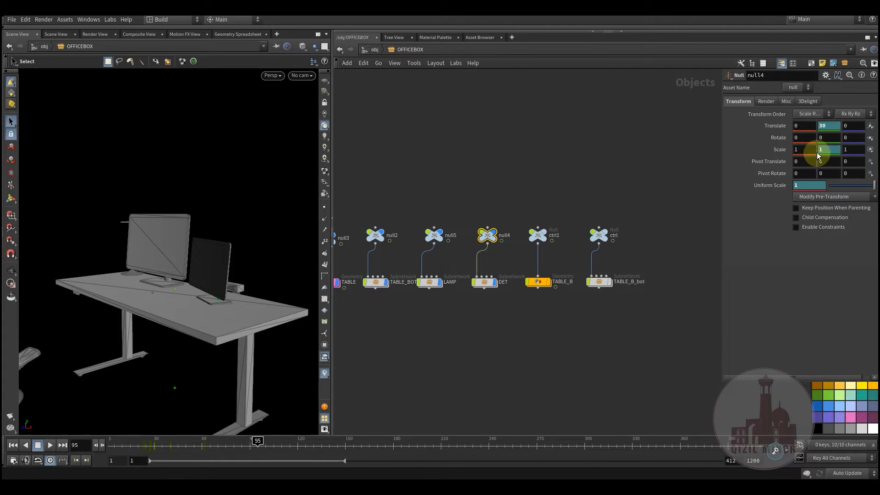
- Display the TABLE_B geometry with its ctrl1 controller and scrub the timeline from frame 1 to frame 105
left_click_drag(222, 443, 109, 458)
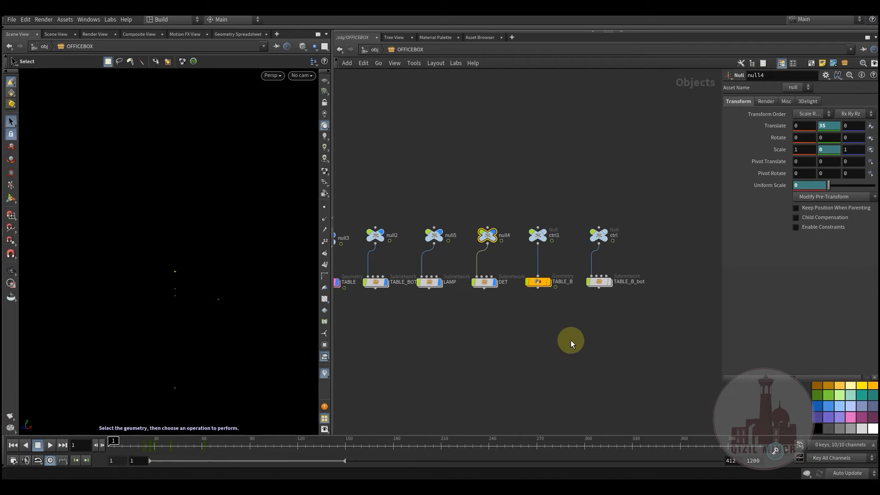
middle_click_drag(561, 327, 495, 335)
left_click_drag(467, 201, 471, 338)
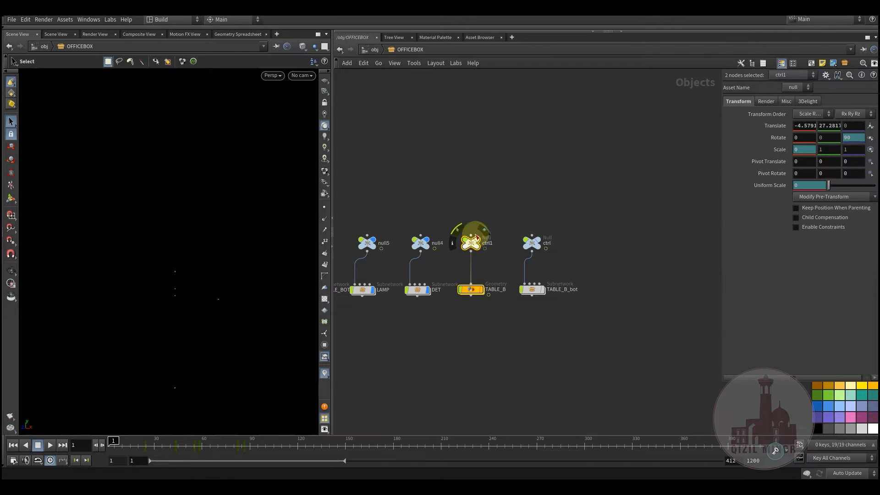
left_click(477, 353)
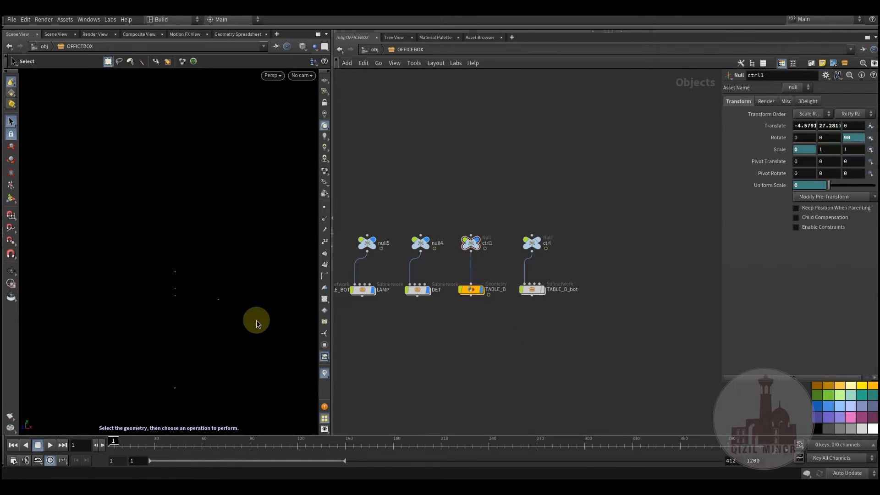
key("Escape")
left_click_drag(173, 442, 274, 444)
- Look through the OFFICEBOX/cam4 camera and scrub the TABLE_B animation to frame 102
left_click_drag(146, 318, 223, 312)
key("s")
left_click(304, 75)
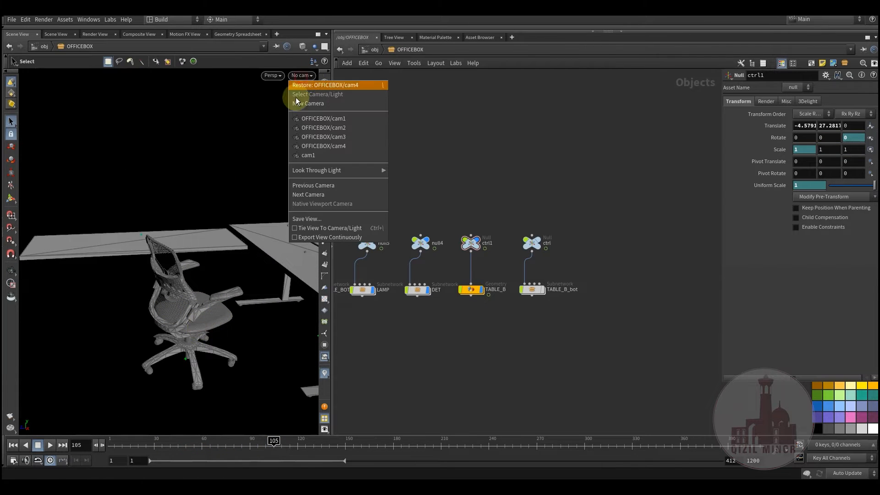
left_click(331, 146)
left_click_drag(151, 445, 170, 452)
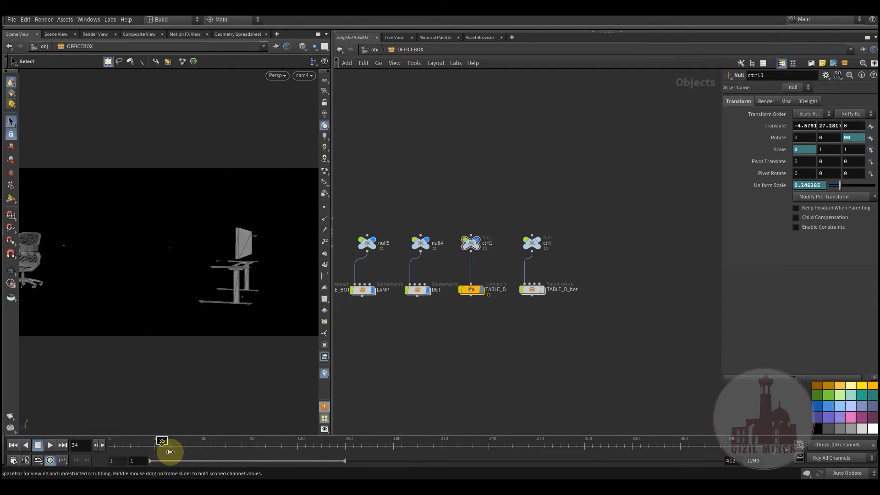
mouse_move(259, 453)
left_mouse_down()
mouse_move(137, 453)
mouse_move(298, 460)
mouse_move(246, 461)
mouse_move(268, 458)
left_mouse_up()
- Display the TABLE_B_bot subnetwork with its ctrl controller and scrub the timeline back and forth, ending at frame 99
left_click_drag(527, 200, 545, 319)
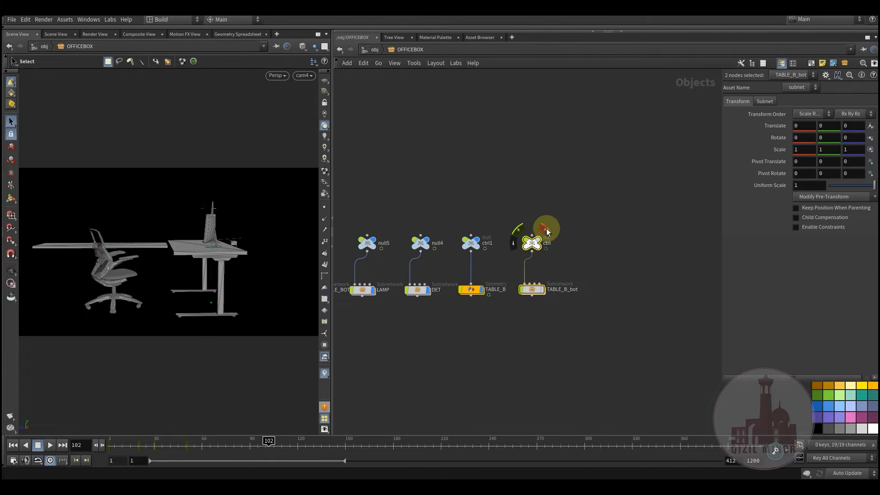
left_click(585, 310)
left_click_drag(230, 446, 111, 447)
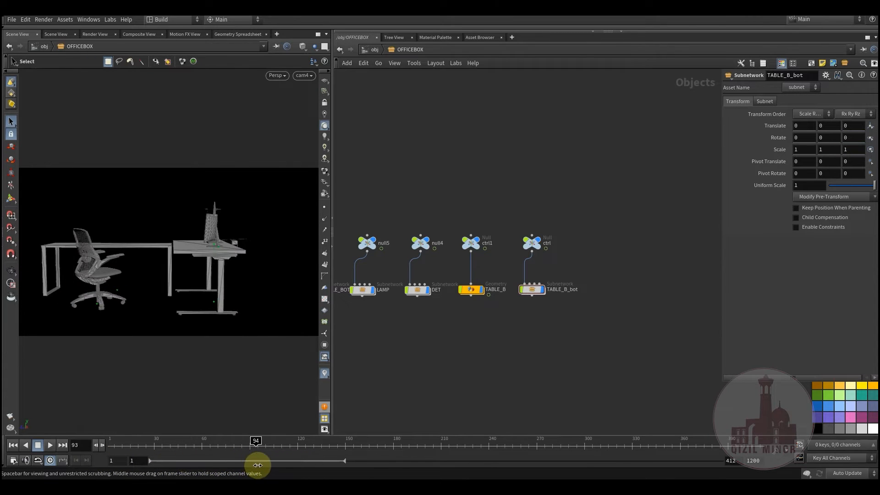
left_click_drag(285, 458, 136, 455)
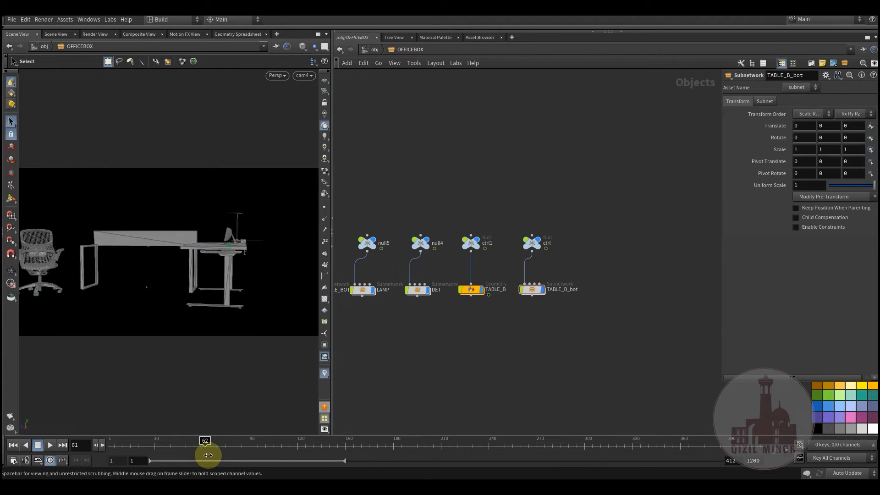
left_click_drag(291, 456, 194, 454)
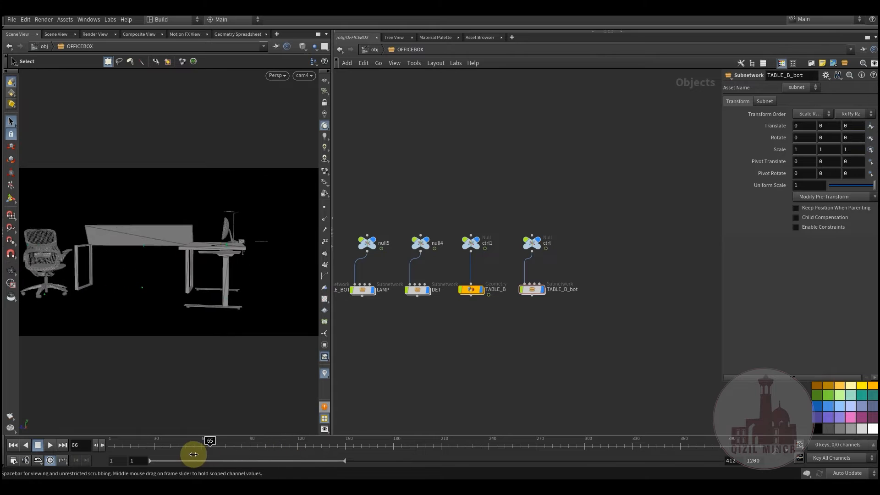
left_click_drag(246, 456, 130, 452)
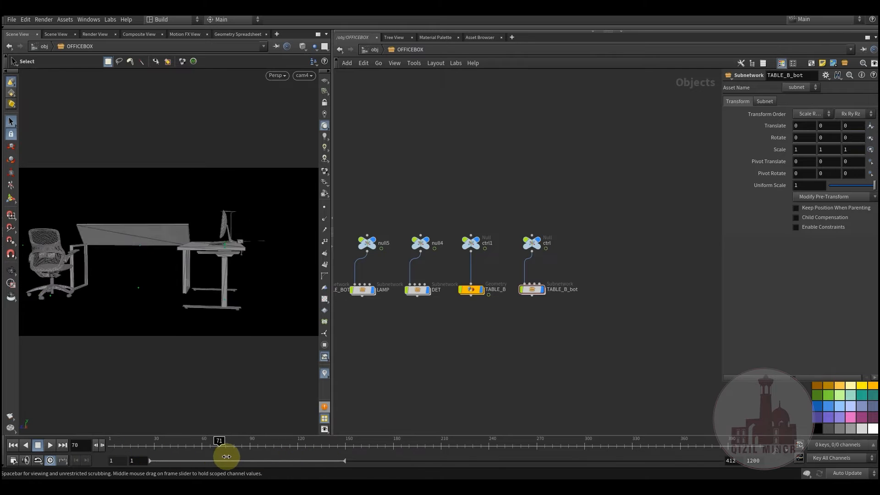
left_click_drag(226, 457, 264, 456)
- Leave the cam4 view and display the KEYBOARD geometry object
scroll(409, 362, "down", 10)
scroll(533, 359, "up", 10)
scroll(397, 340, "up", 6)
middle_click_drag(381, 194, 399, 201)
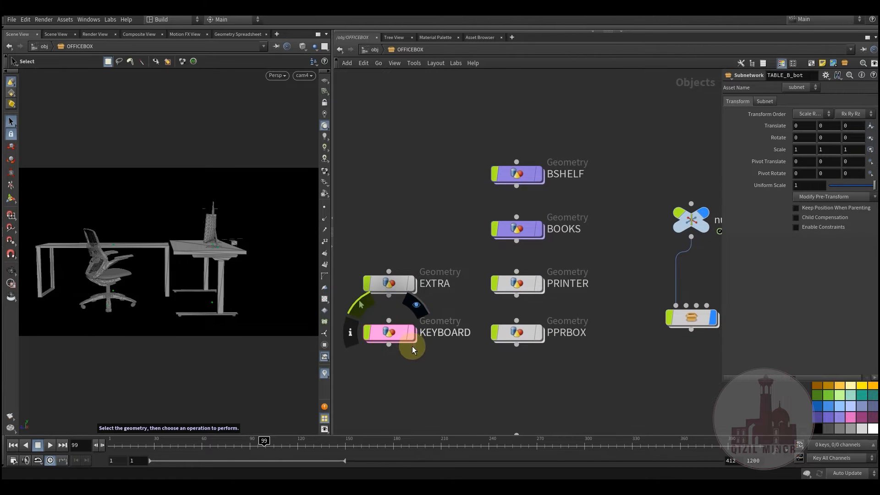
key("Escape")
left_click_drag(177, 265, 182, 284)
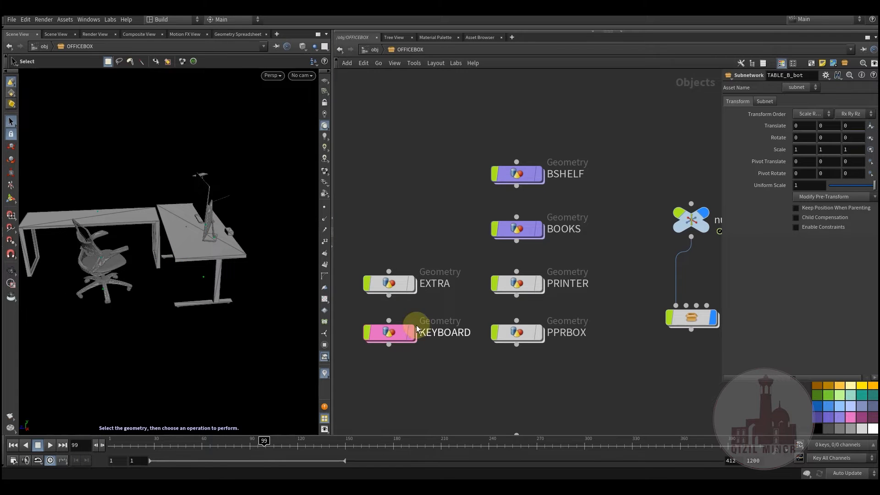
left_click(414, 334)
- Examine the keyboard and mouse up close on the desk while scrubbing their animation to frame 96
key("Escape")
left_click_drag(173, 252, 156, 246)
key("h")
right_click_drag(156, 246, 341, 207)
right_click_drag(103, 227, 207, 236)
left_click_drag(150, 441, 288, 426)
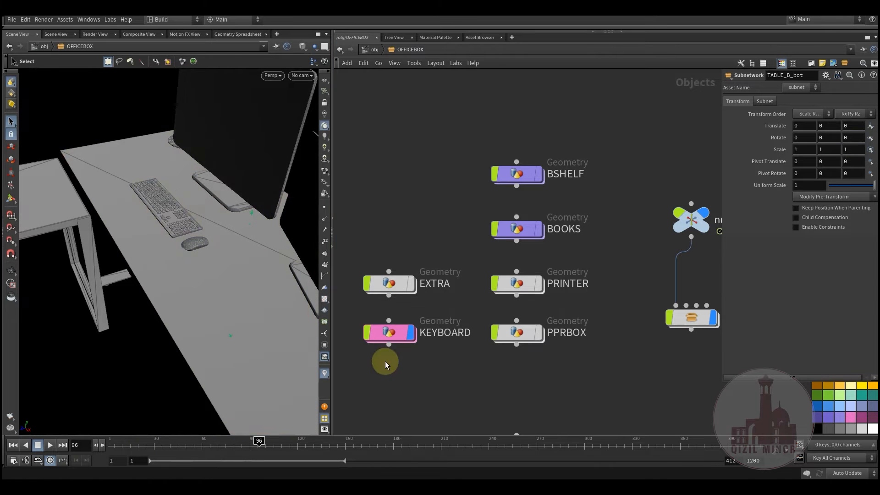
- Open the KEYBOARD network and inspect its file1, sort1 and connectivity1 nodes, displaying connectivity1
double_click(395, 332)
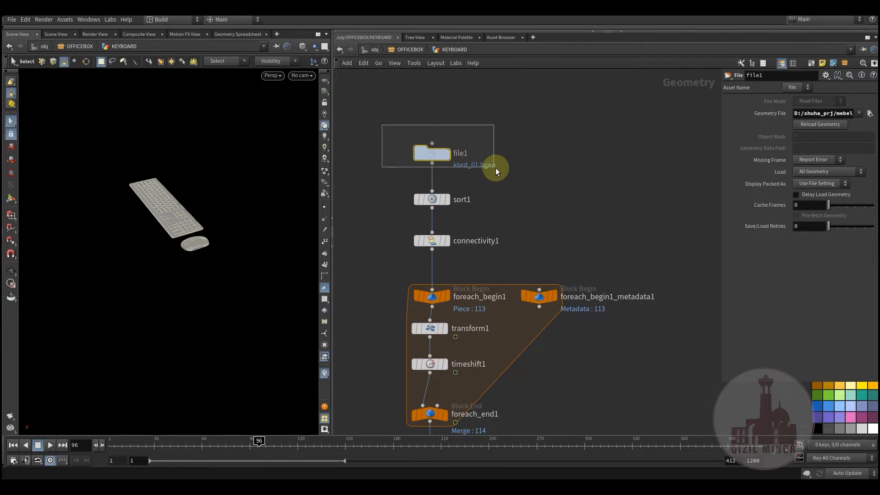
left_click_drag(464, 167, 464, 169)
left_click(451, 193)
left_click(437, 242)
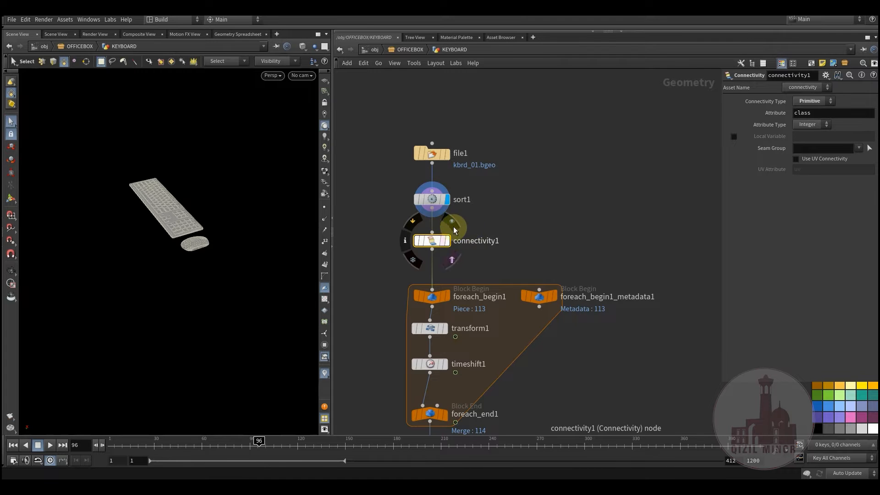
left_click(453, 228)
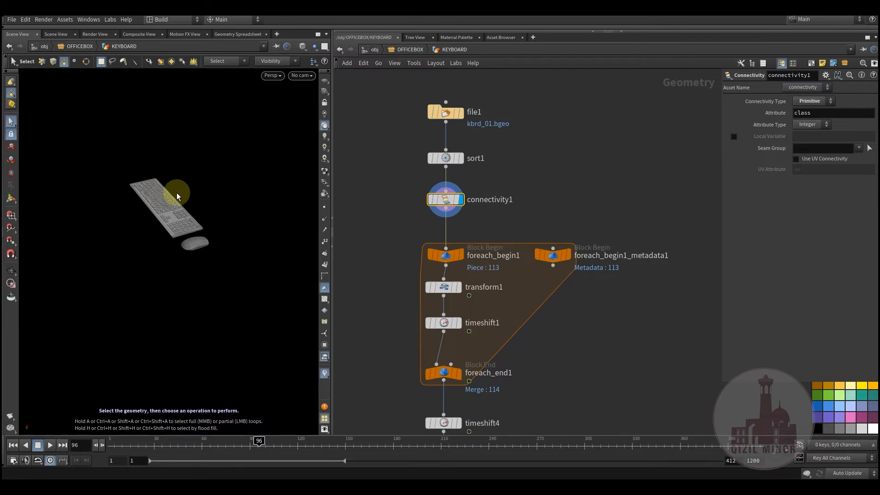
- Inspect the keyboard's foreach_end1, transform1 and foreach_begin1_metadata1 nodes, and widen the parameter area to read timeshift1's full frame expression
middle_click_drag(391, 227, 368, 141)
left_click(421, 286)
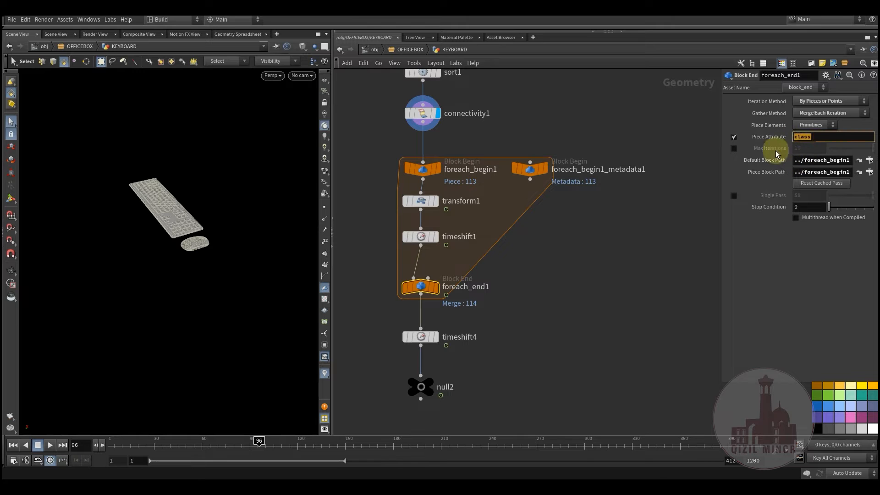
left_click(588, 267)
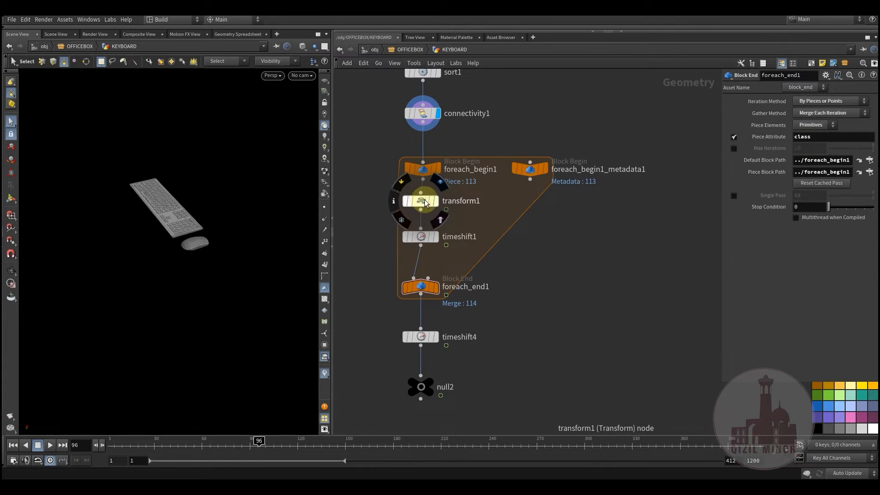
left_click(425, 202)
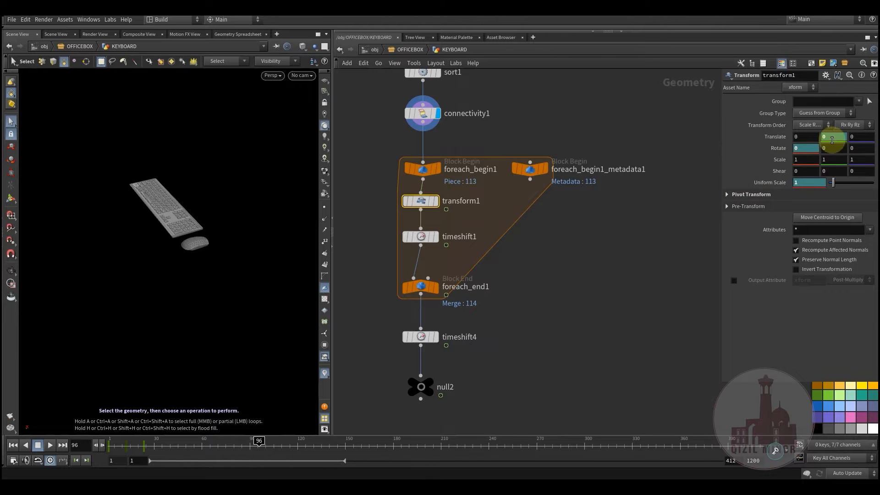
left_click(422, 237)
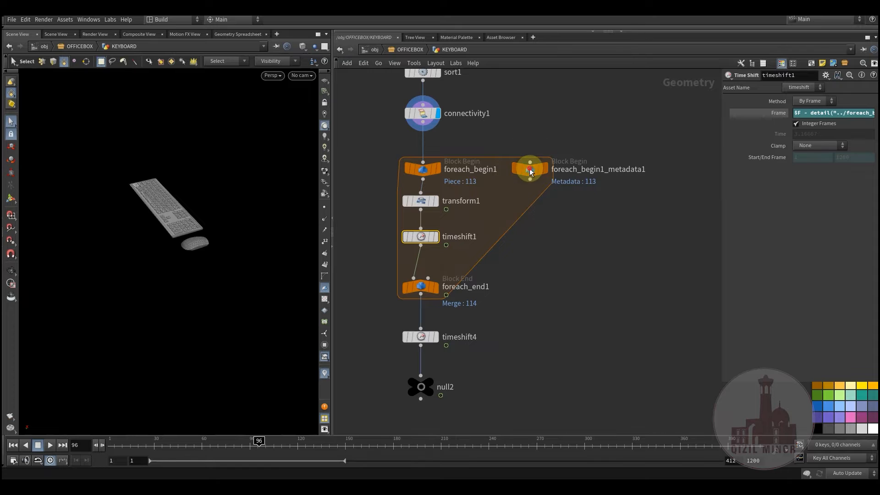
left_click(529, 169)
left_click(420, 237)
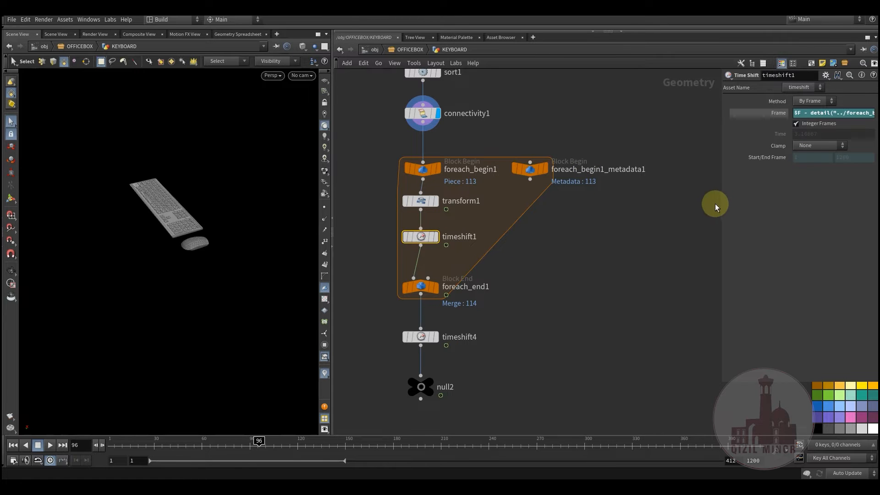
left_click_drag(719, 207, 565, 210)
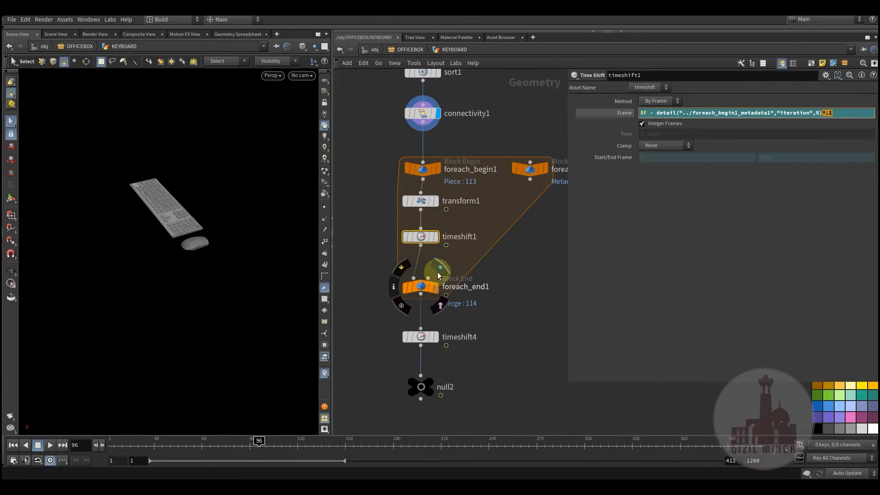
- Display the keyboard's foreach_end1 node and scrub the piece-by-piece animation to frame 32
left_click(439, 274)
left_click_drag(257, 445, 164, 441)
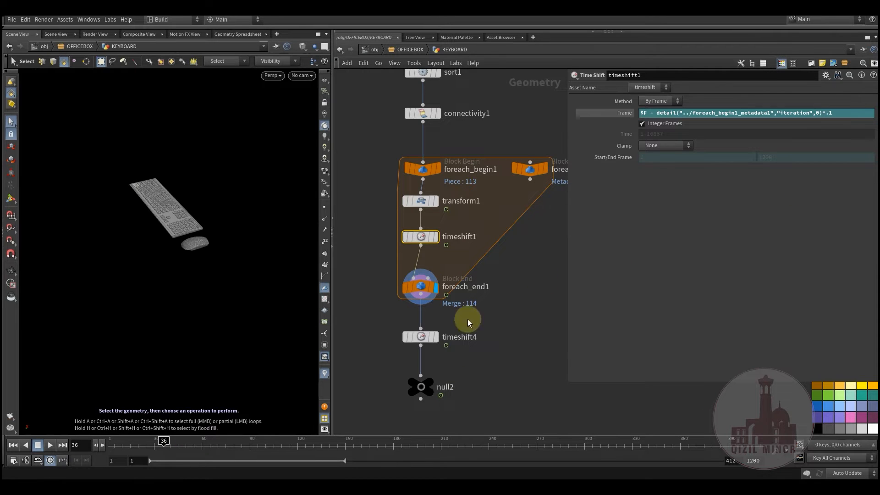
mouse_move(183, 440)
left_mouse_down()
mouse_move(114, 446)
mouse_move(193, 453)
left_mouse_up()
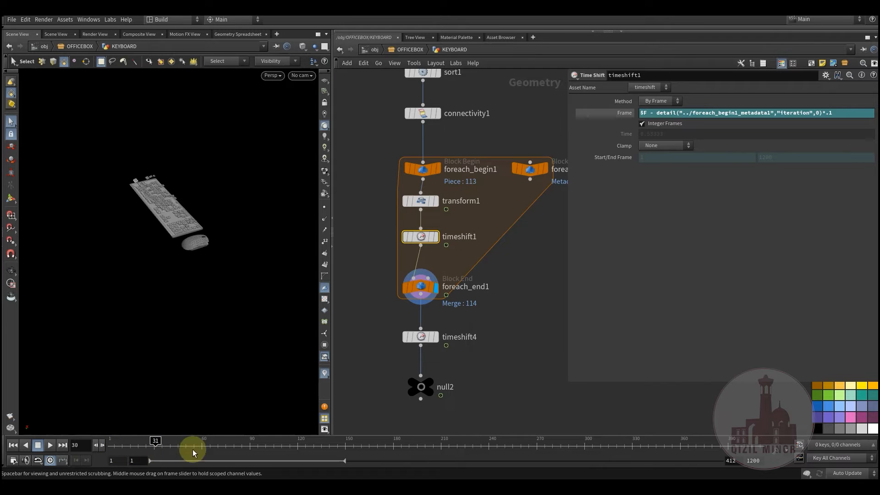
- Set the keyboard network's display to null2 and return to the OFFICEBOX level with the timeline at frame 1
left_click(453, 313)
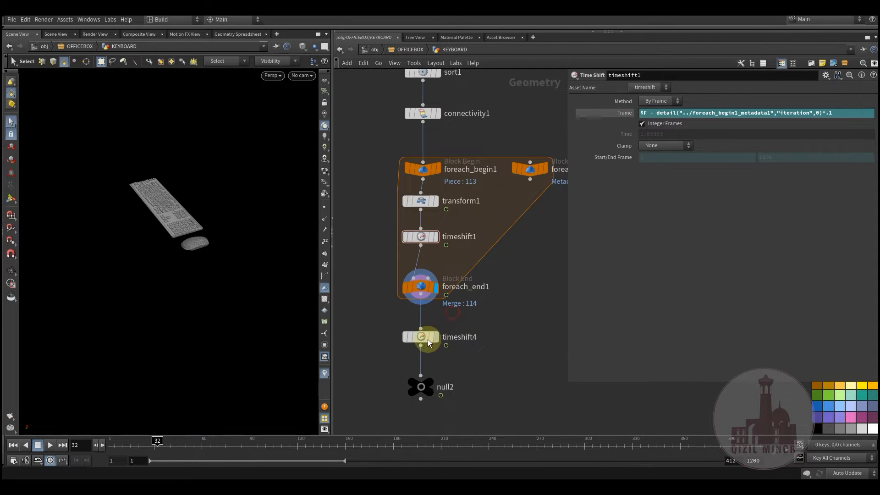
left_click(443, 319)
middle_click_drag(490, 377, 492, 347)
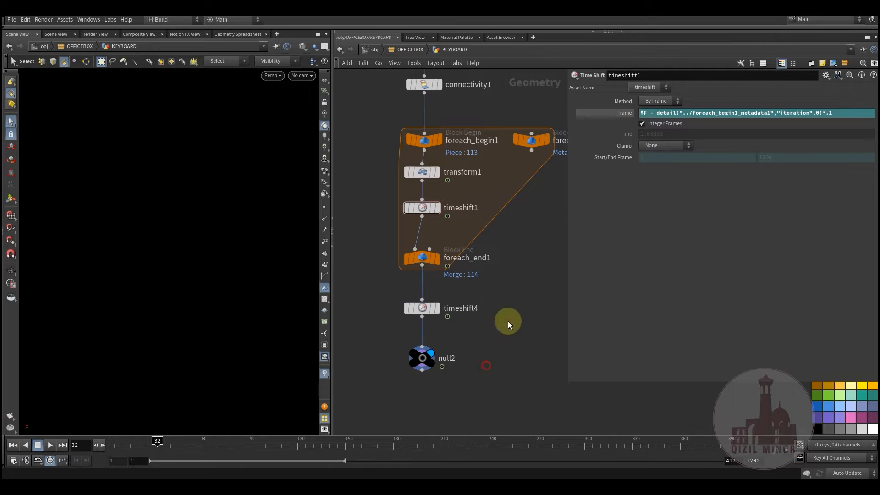
left_click(400, 49)
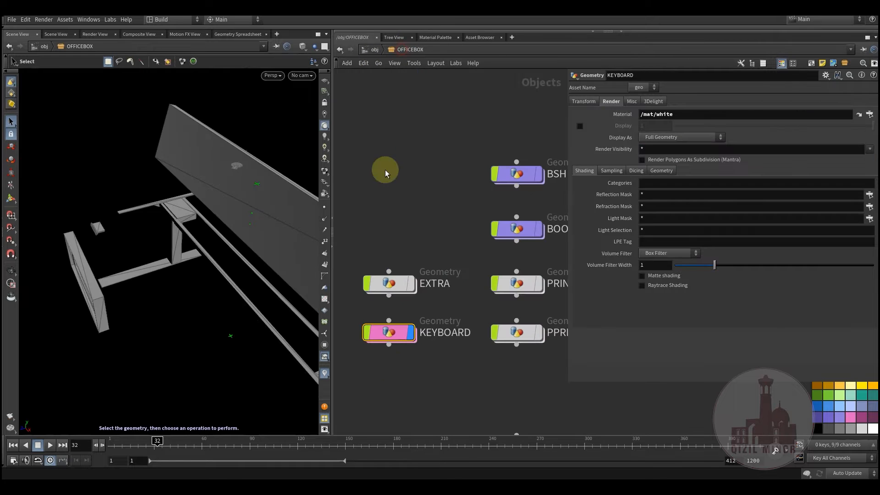
left_click(170, 446)
left_click_drag(175, 447, 113, 454)
- Display the EXTRA geometry object and scrub the timeline to frame 130 to view the desk accessories
left_click(403, 288)
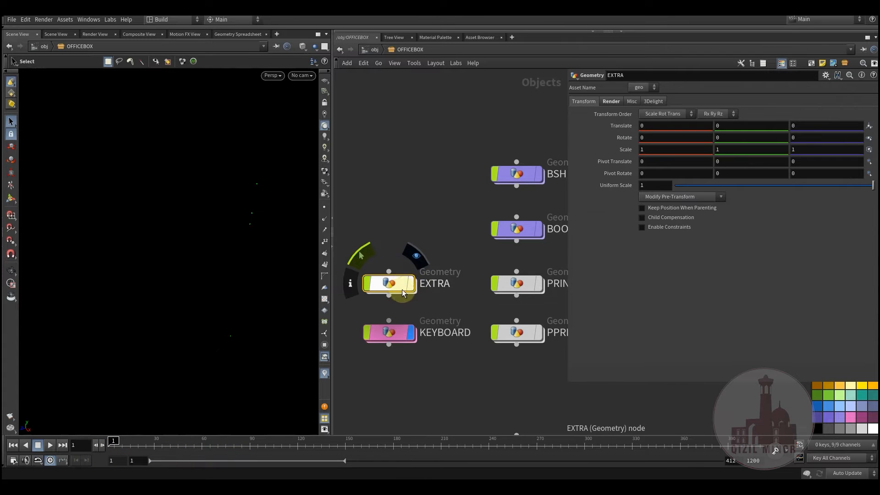
middle_click_drag(413, 374, 480, 372)
left_click_drag(224, 284, 204, 281, "alt")
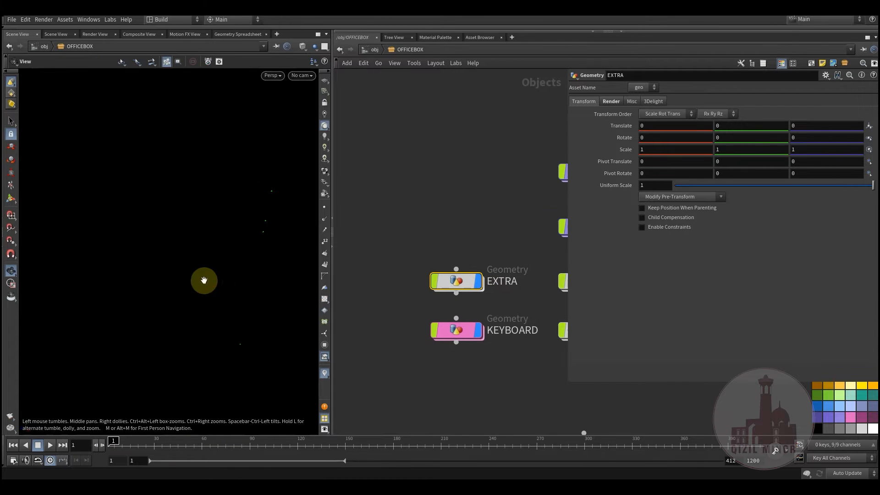
left_click_drag(186, 458, 314, 458)
left_click_drag(85, 264, 293, 274, "alt")
left_click_drag(97, 228, 233, 257, "alt")
right_click_drag(233, 257, 171, 283, "alt")
left_click_drag(171, 283, 201, 276, "alt")
right_click_drag(200, 277, 197, 287, "alt")
- Open the EXTRA network, select its file1 node and scrub the accessories' animation to frame 98
double_click(466, 287)
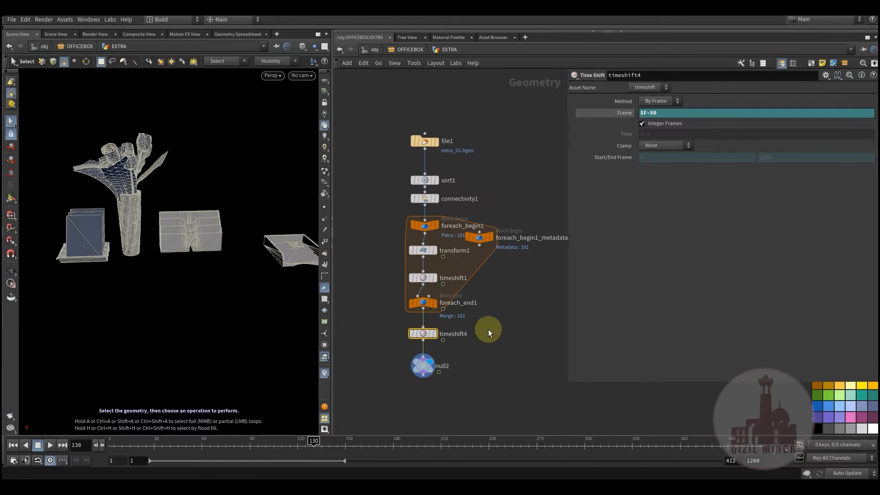
left_click_drag(402, 158, 404, 159)
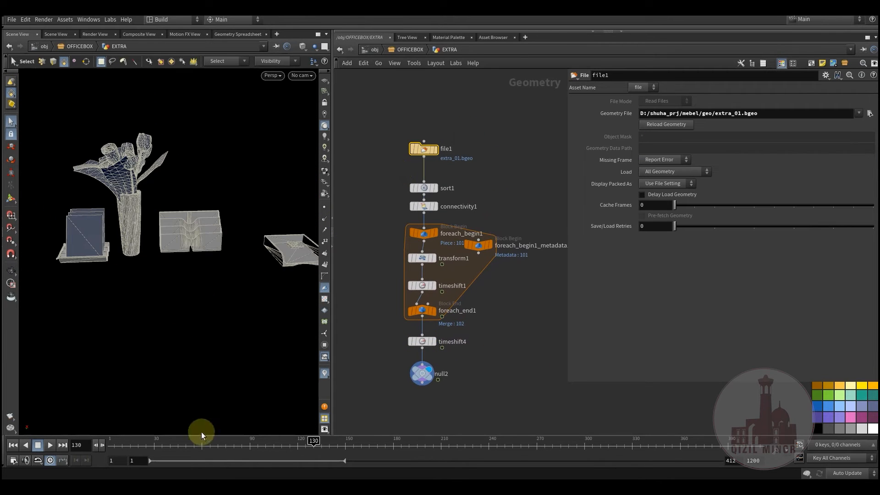
left_click_drag(202, 440, 98, 439)
left_click_drag(173, 451, 262, 452)
- Inspect the EXTRA network's sort1, connectivity1, transform1, foreach_end1 and foreach_begin1_metadata1 nodes
left_click(530, 385)
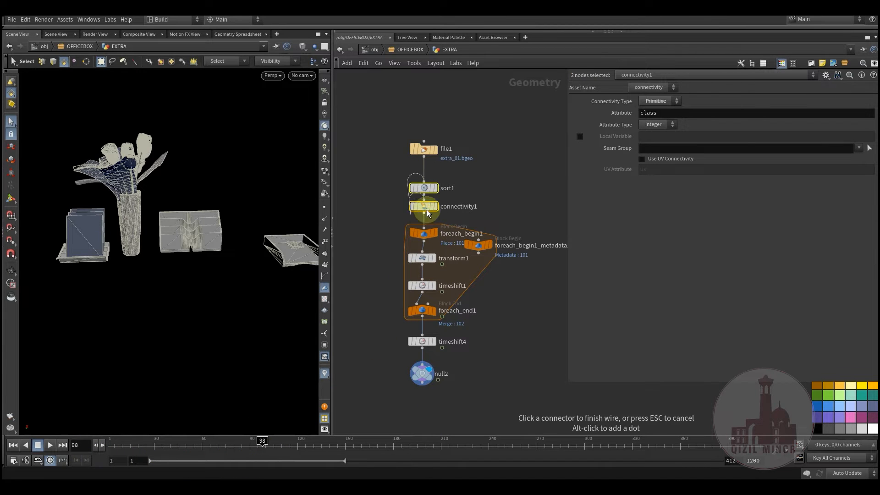
left_click(509, 328)
left_click(429, 263)
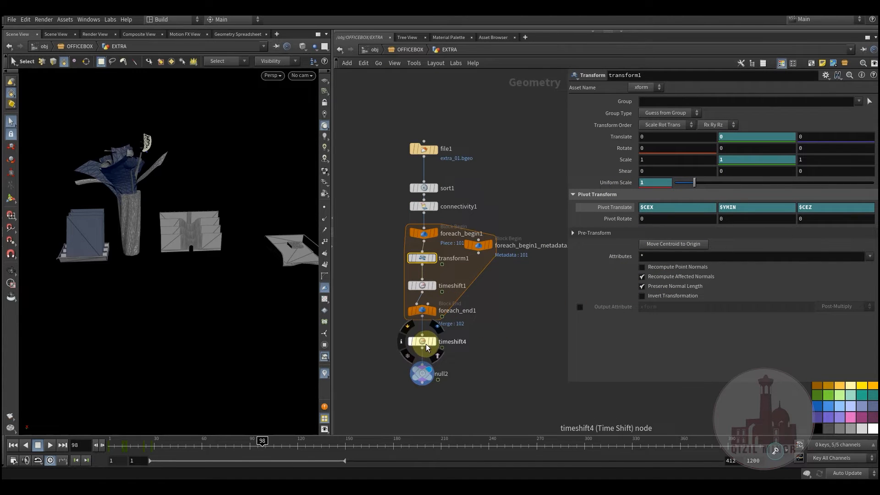
left_click(425, 314)
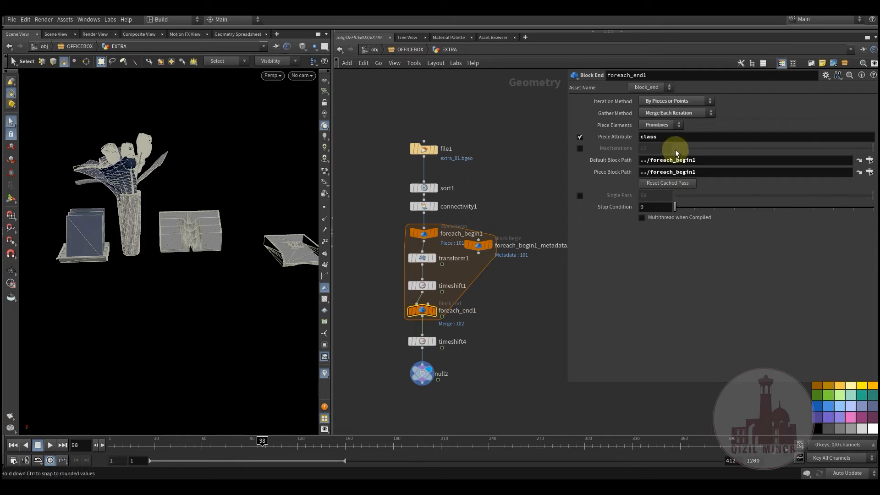
left_click(478, 246)
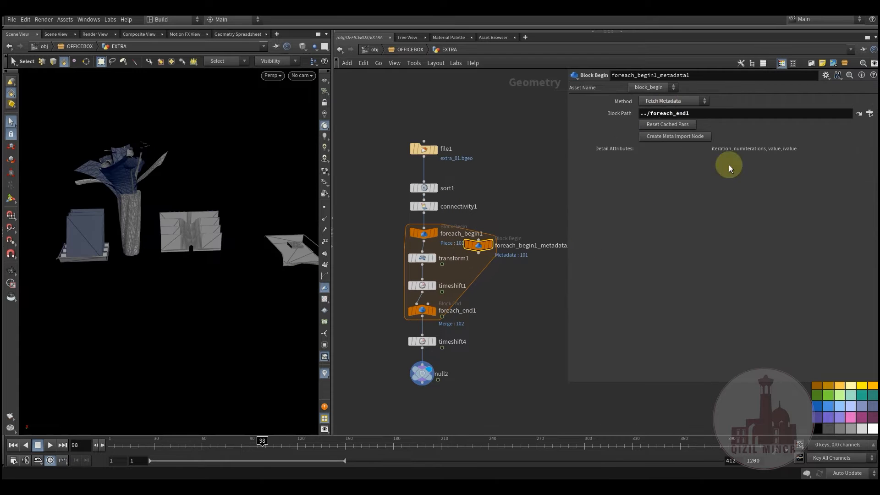
- Inspect the frame expressions of the EXTRA network's timeshift1 and timeshift4 nodes
left_click(422, 286)
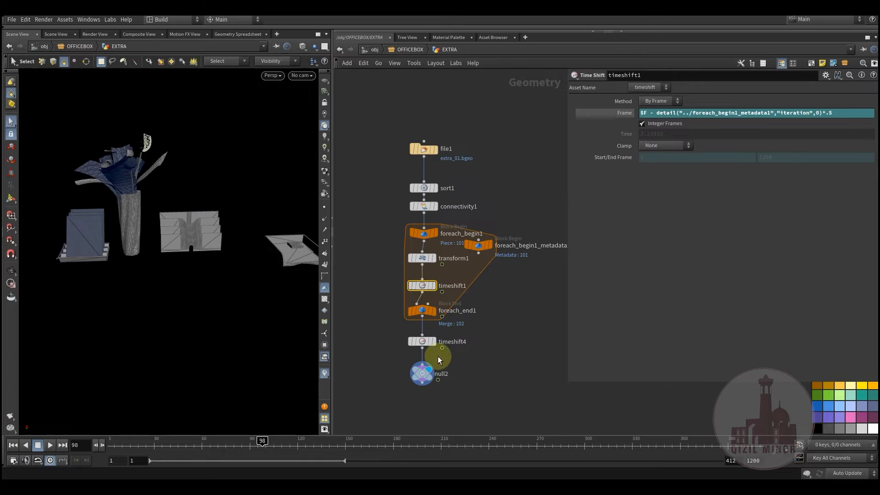
left_click(427, 347)
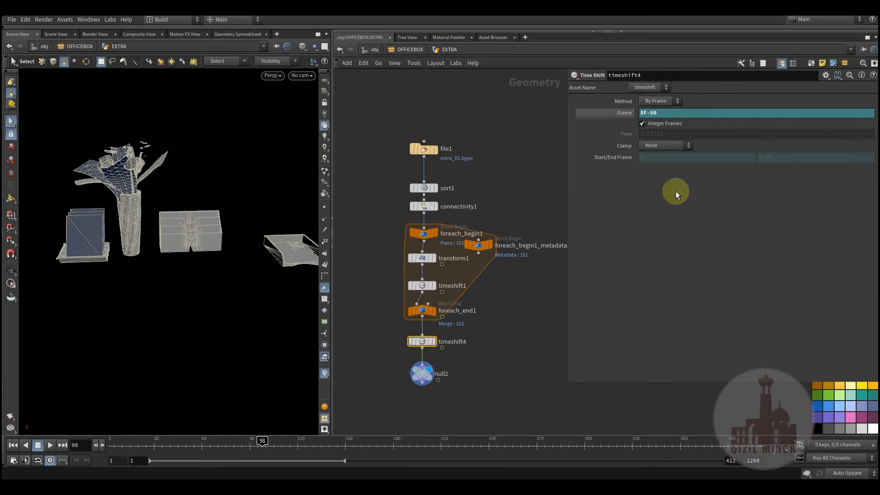
left_click(514, 347)
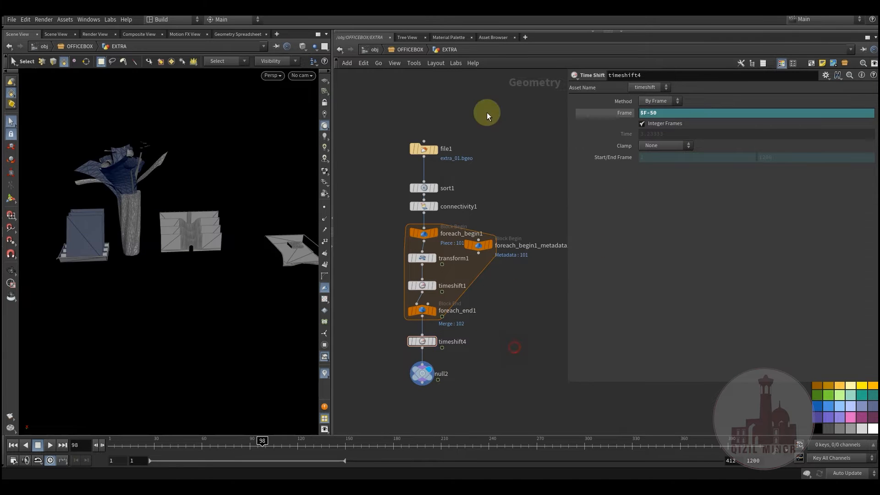
- Return to the OFFICEBOX level and scrub the timeline to frame 129
left_click(415, 53)
left_click(463, 370)
left_click_drag(262, 444, 312, 451)
- Display the BSHELF geometry object and frame the bookshelf in the viewport
scroll(486, 389, "right", 5)
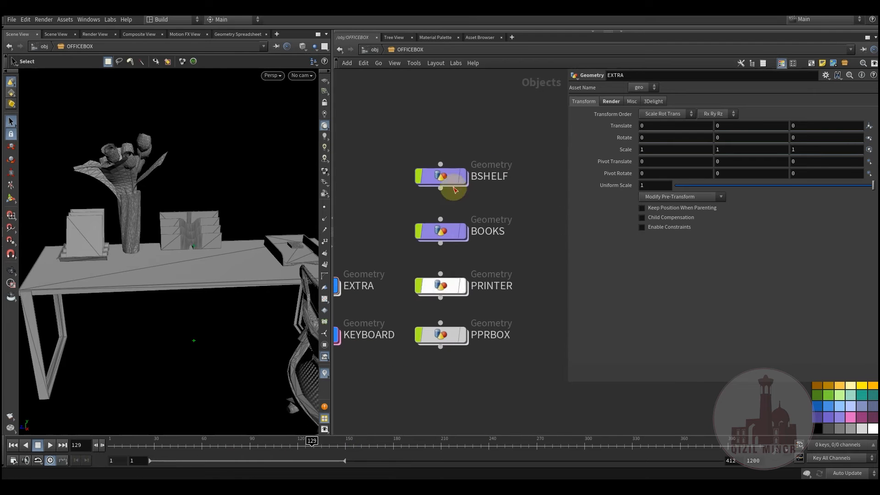
mouse_move(438, 187)
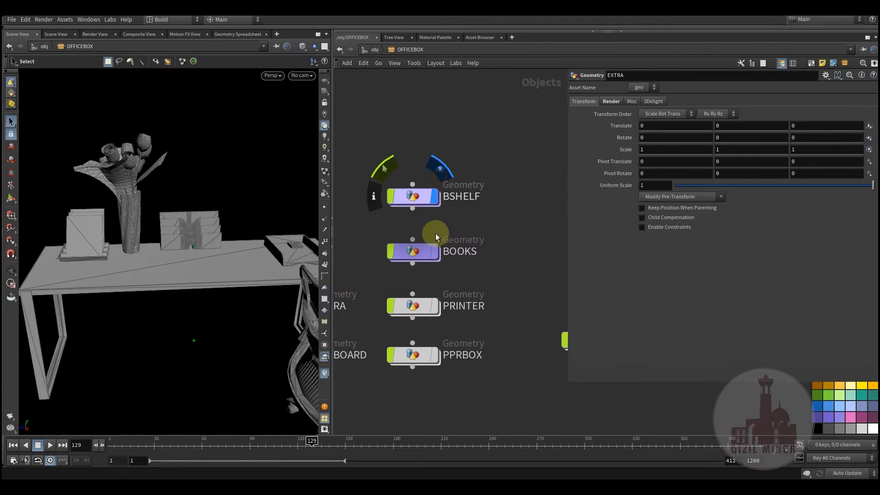
key("Escape")
left_click_drag(216, 247, 184, 297)
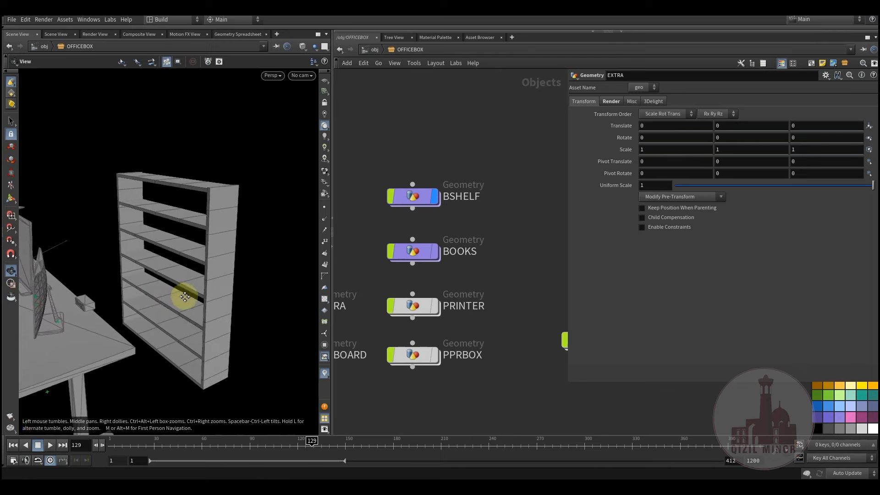
middle_click_drag(184, 297, 194, 308)
right_click_drag(194, 308, 190, 289)
middle_click_drag(200, 290, 198, 284)
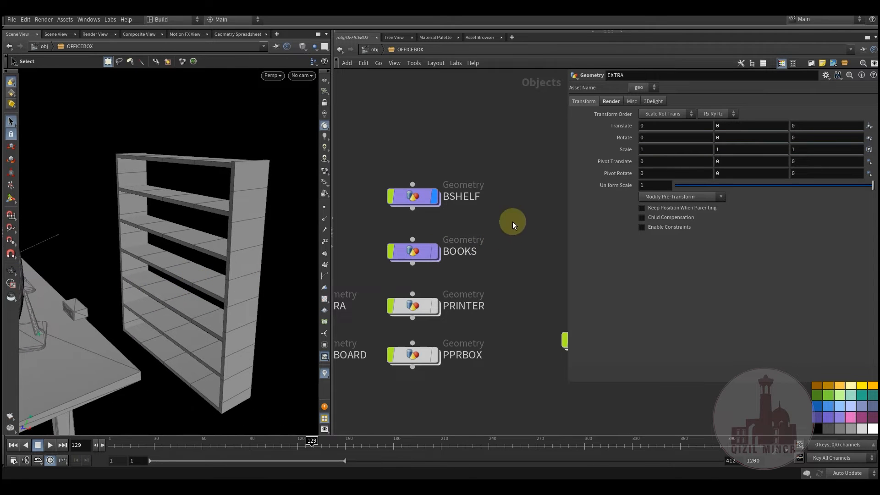
- Open the BSHELF network and display its null1 node to view the unfractured bookshelf
double_click(439, 183)
middle_click_drag(474, 216, 465, 319)
middle_click_drag(471, 185, 464, 320)
middle_click_drag(423, 91, 429, 156)
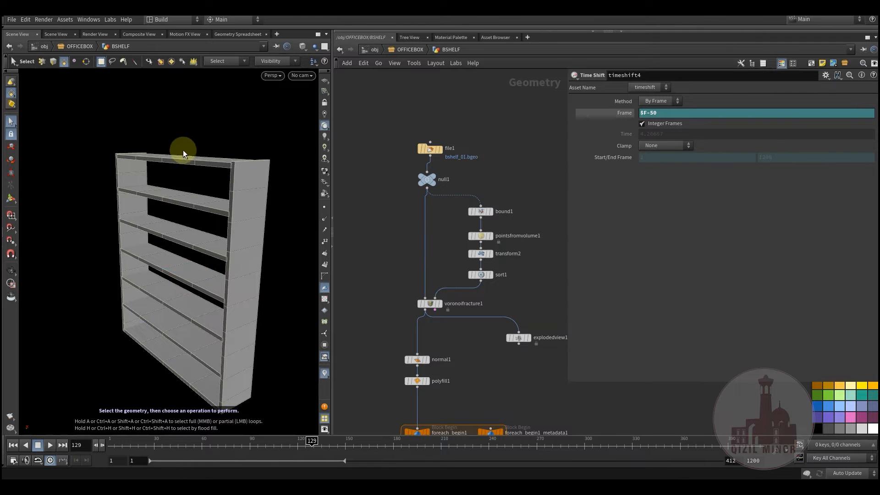
left_click_drag(130, 210, 203, 226)
key("s")
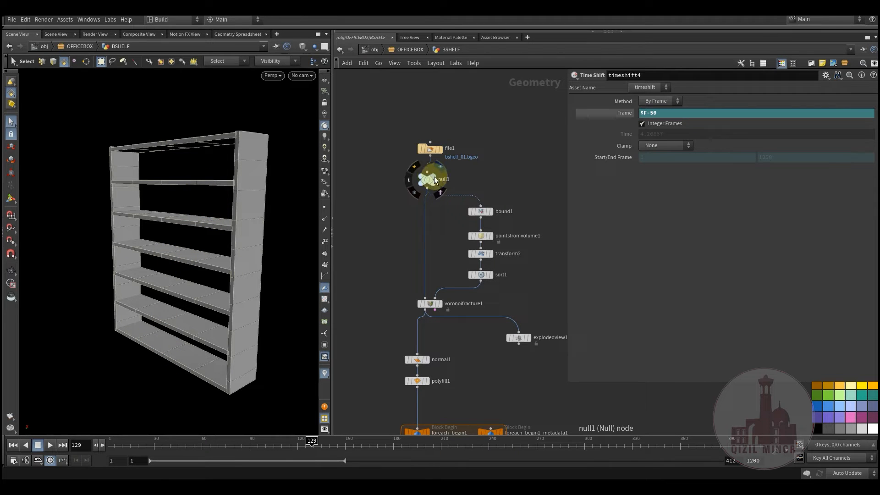
middle_click_drag(404, 239, 398, 244)
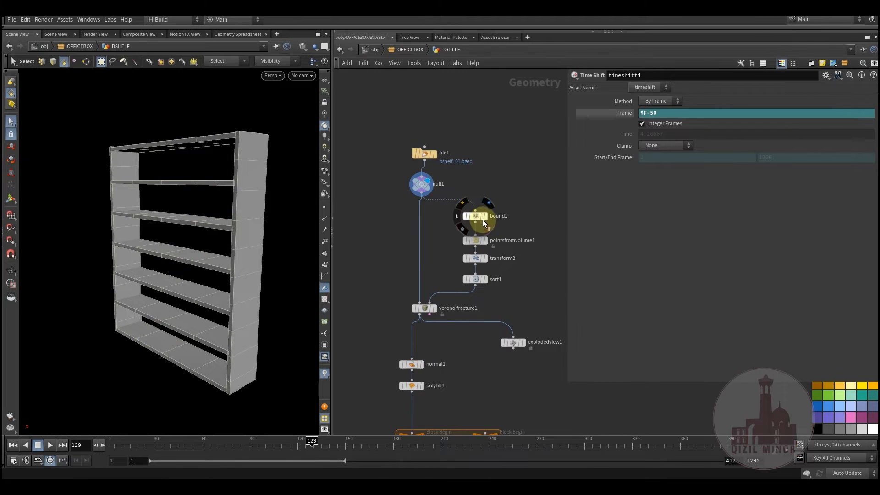
- Display the bound1 node, followed by pointsfromvolume1, to view the bookshelf's bounding box and the points filling it
scroll(483, 220, "up", 1)
left_click(492, 200)
middle_click_drag(536, 188, 541, 136)
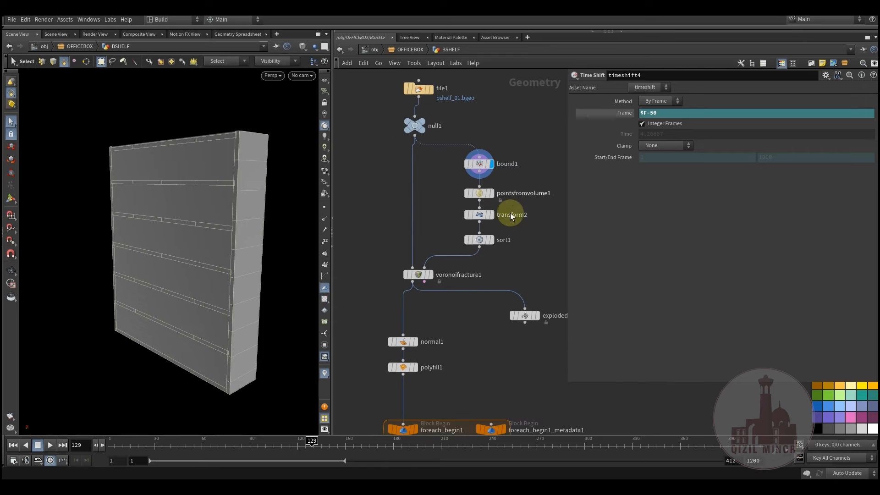
left_click(495, 184)
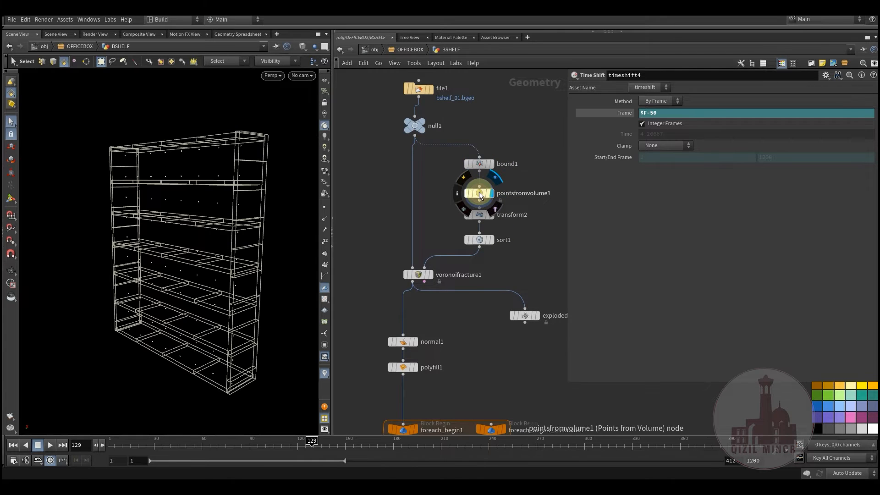
left_click(479, 187)
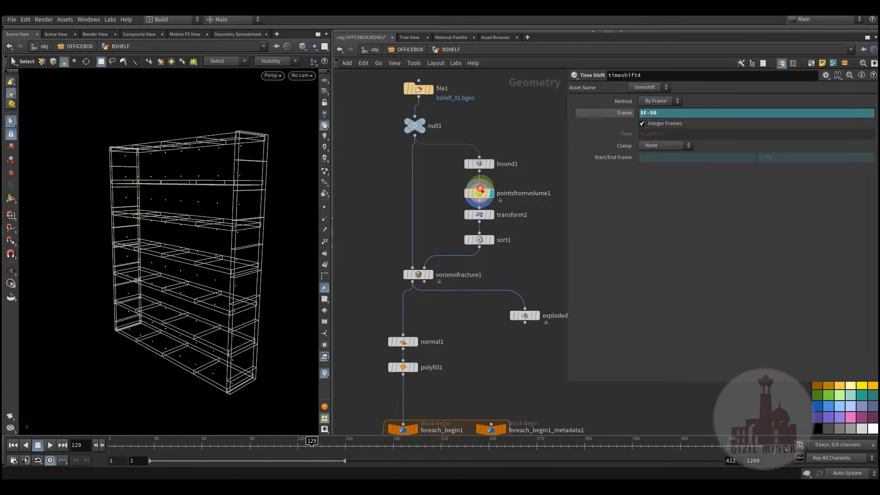
left_click(524, 174)
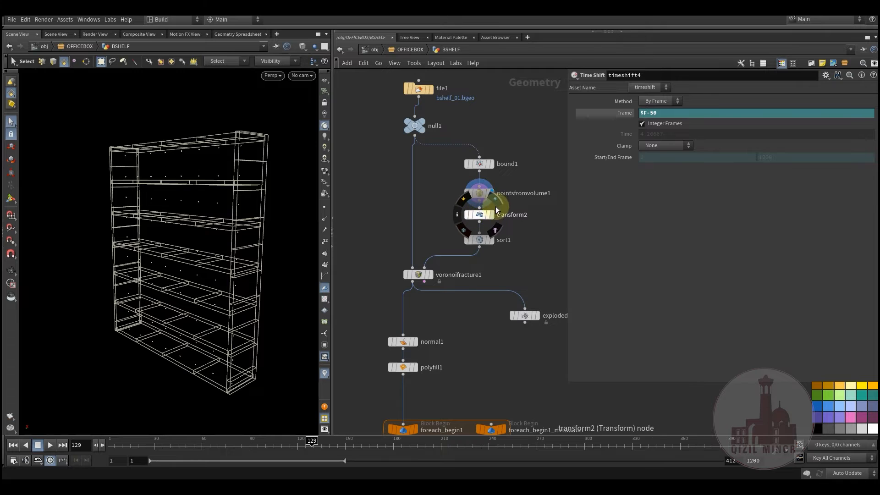
- Display and inspect the transform2, sort1 and voronoifracture1 nodes in sequence
left_click(496, 210)
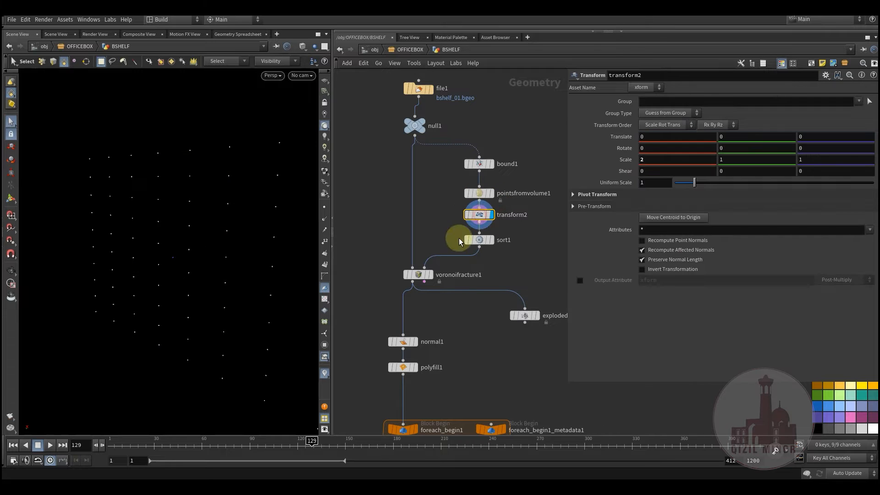
left_click(491, 240)
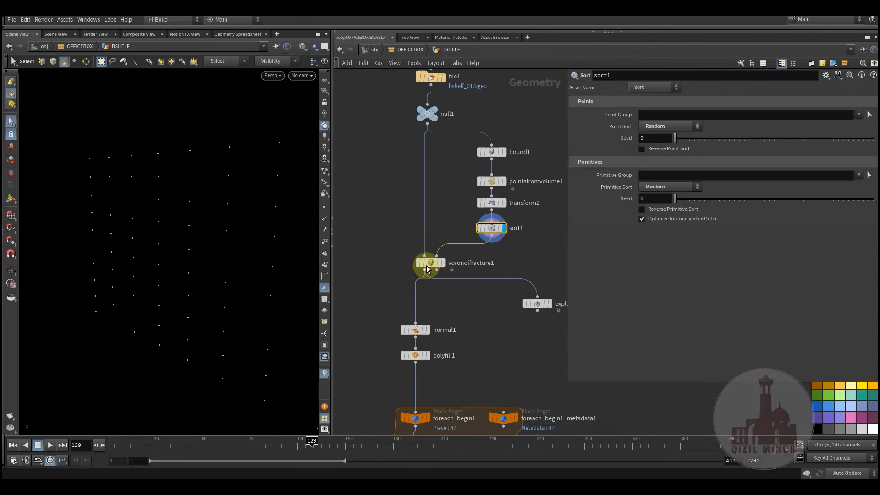
left_click(427, 268)
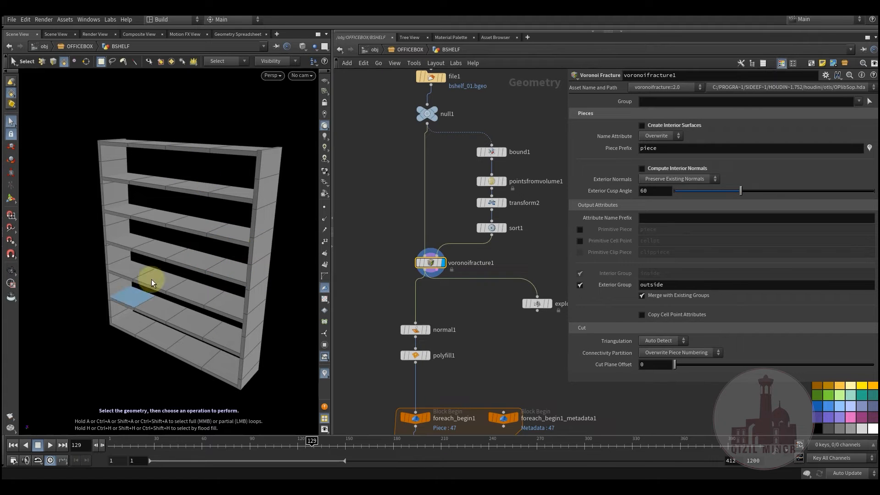
- Compare the original bookshelf at null1 with the fractured result at voronoifracture1
left_click(436, 112)
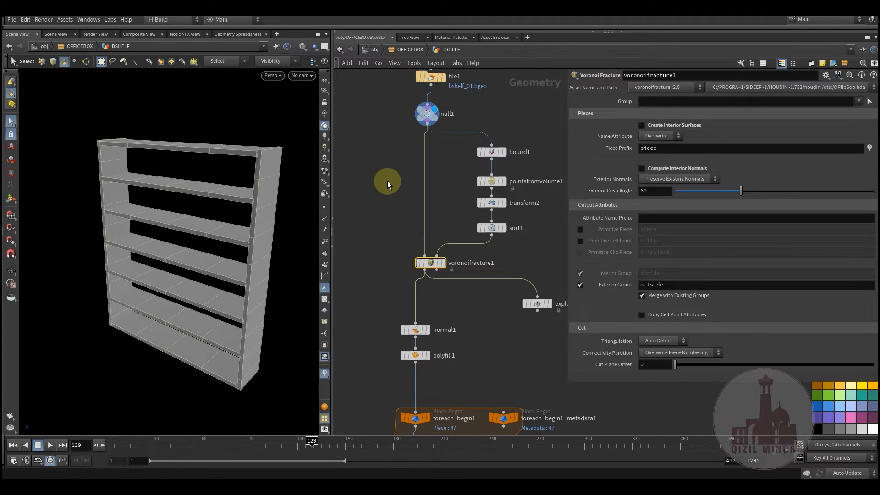
left_click(434, 131)
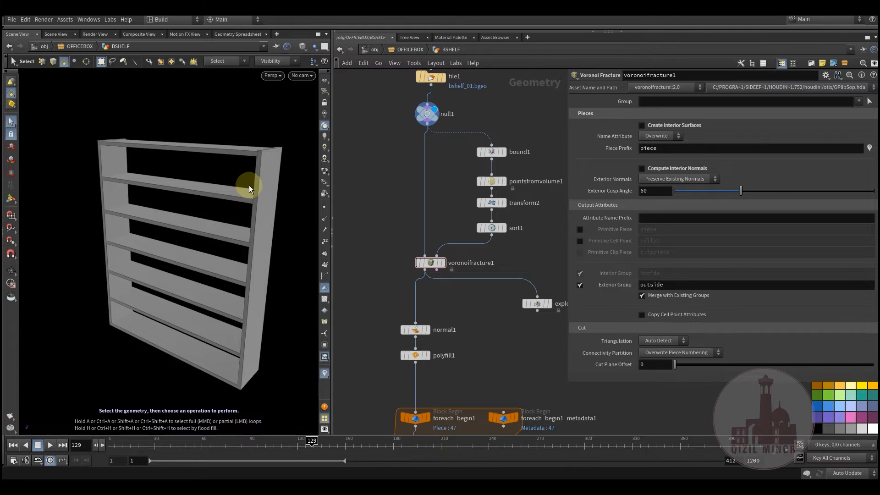
left_click(442, 266)
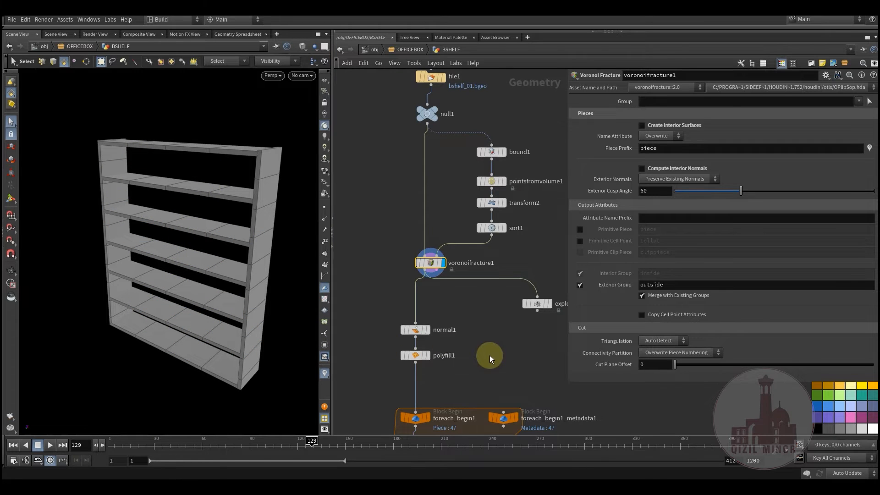
- Display the polyfill1 node and inspect the voronoifracture1 piece settings
middle_click_drag(485, 351, 464, 257)
left_click(433, 252)
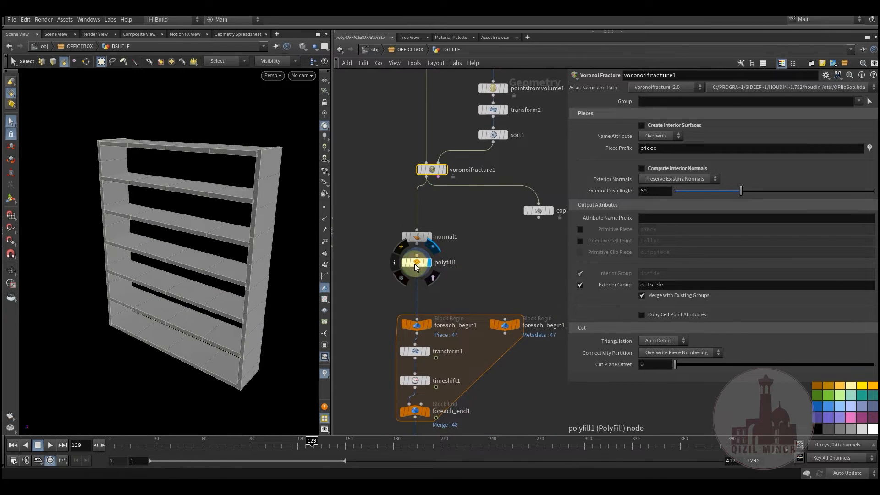
left_click(414, 263)
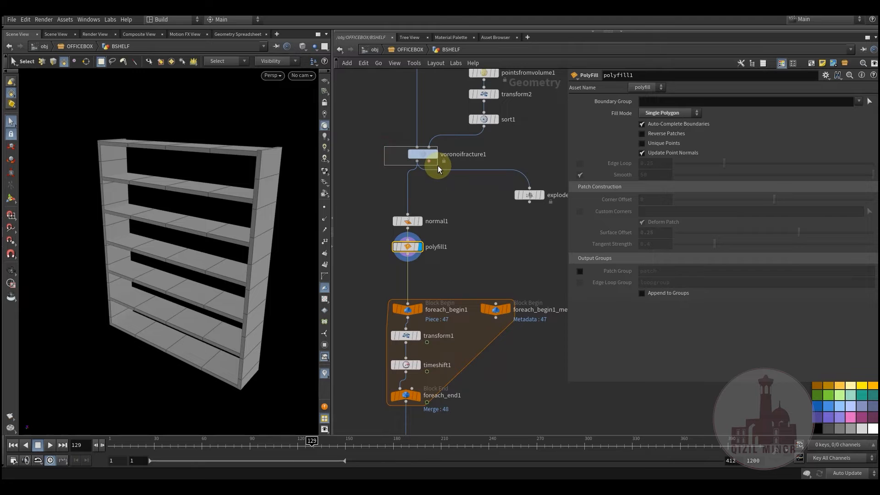
left_click_drag(438, 166, 444, 166)
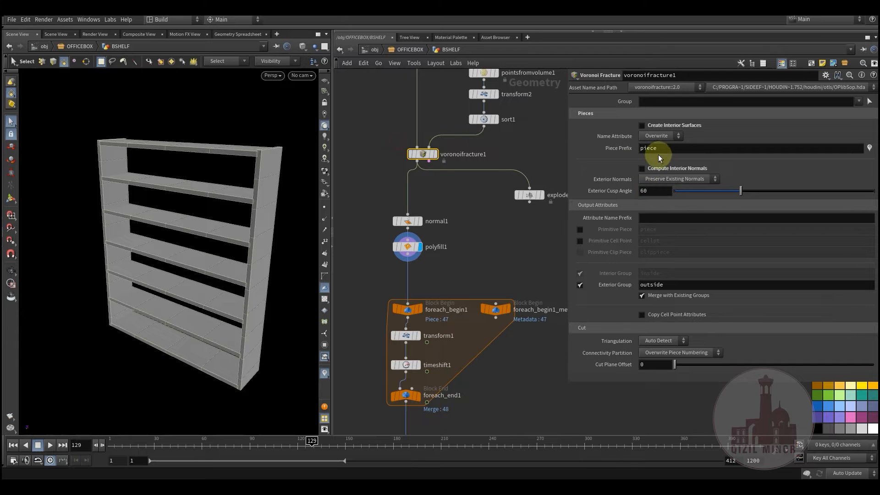
- Check the piece attribute of foreach_end1 against the name settings of voronoifracture1
middle_click_drag(483, 269, 511, 157)
mouse_move(437, 288)
left_click_drag(377, 195, 520, 298)
left_click(434, 286)
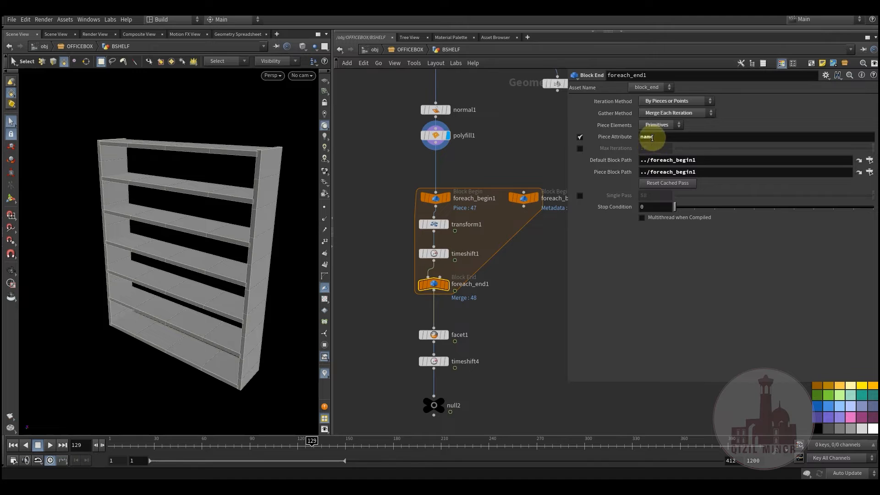
middle_click_drag(481, 113, 474, 227)
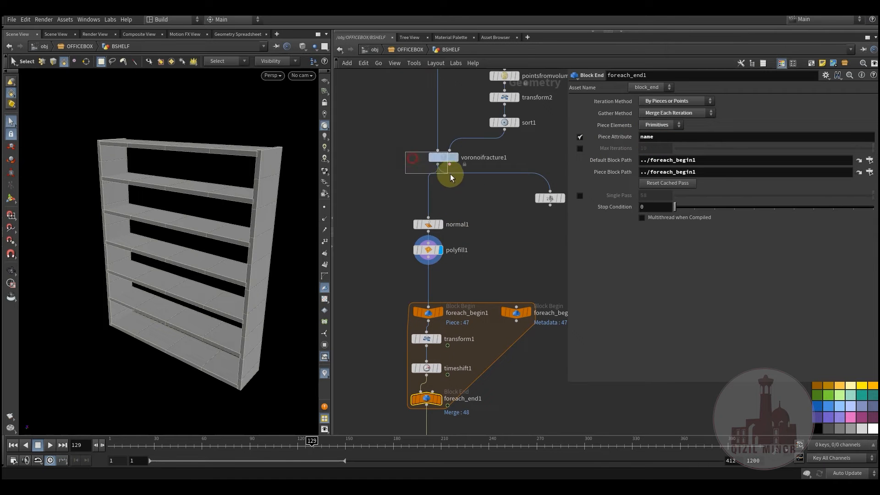
left_click_drag(450, 174, 459, 178)
middle_click_drag(415, 313, 415, 230)
middle_click_drag(389, 282, 372, 212)
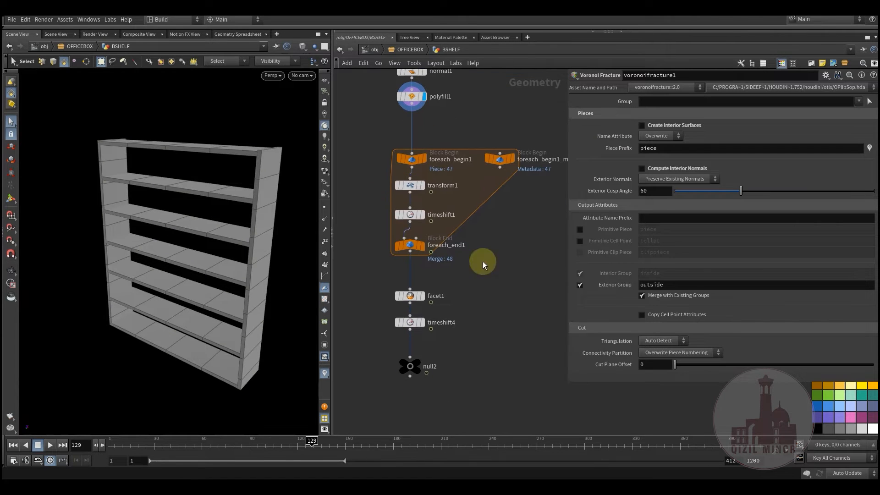
- Inspect the loop's transform1 and timeshift1 nodes, display null2 and scrub the bookshelf animation to frame 125
left_click(410, 186)
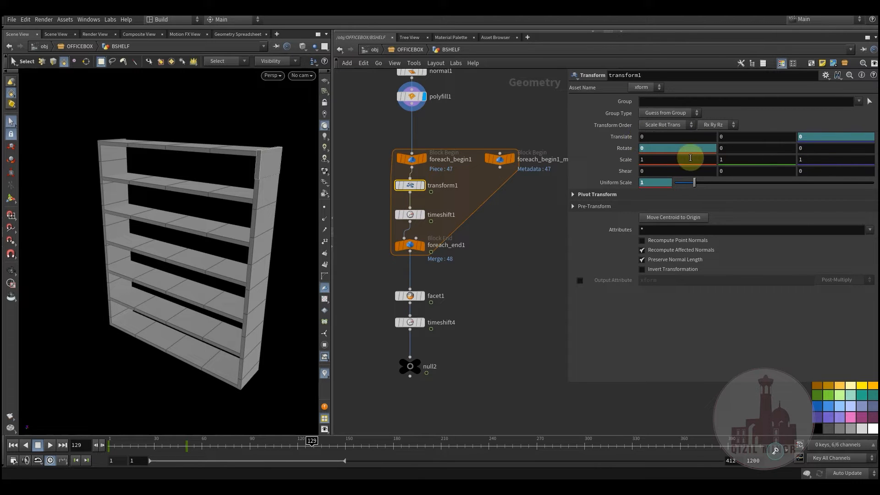
left_click(410, 216)
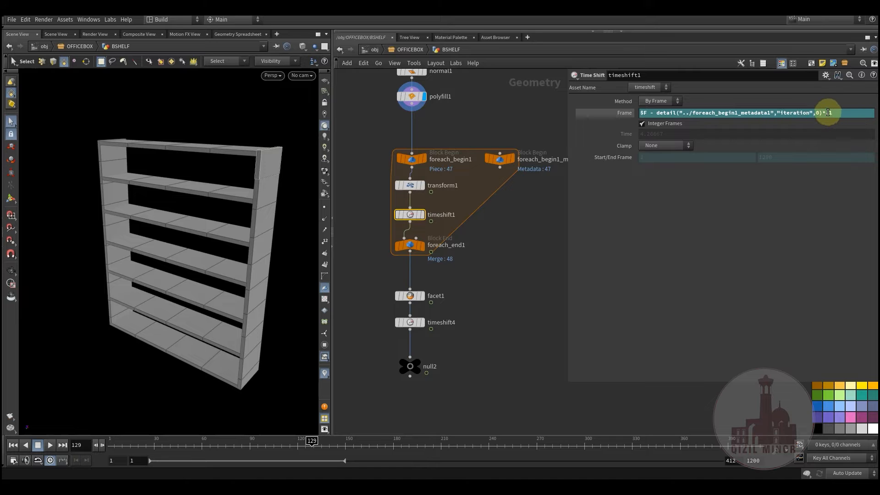
middle_click_drag(426, 344, 439, 303)
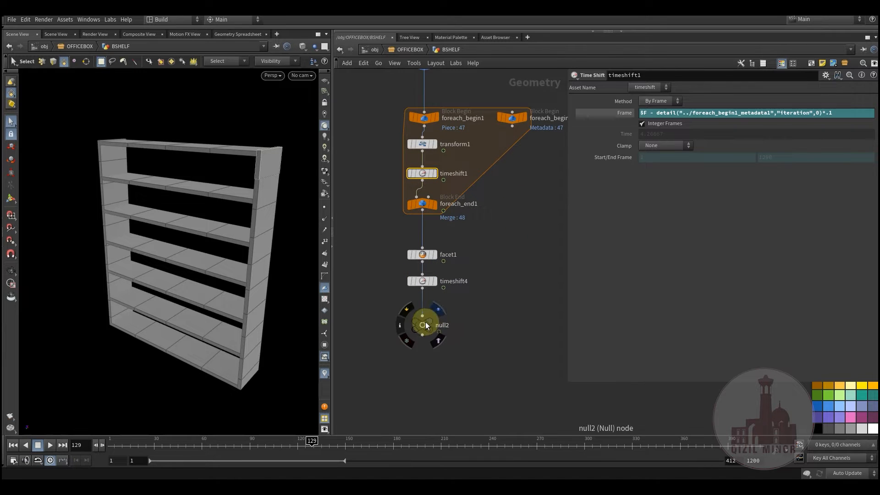
left_click_drag(217, 444, 307, 448)
- Return to the OFFICEBOX level and display the BOOKS geometry object
middle_click_drag(517, 243, 498, 293)
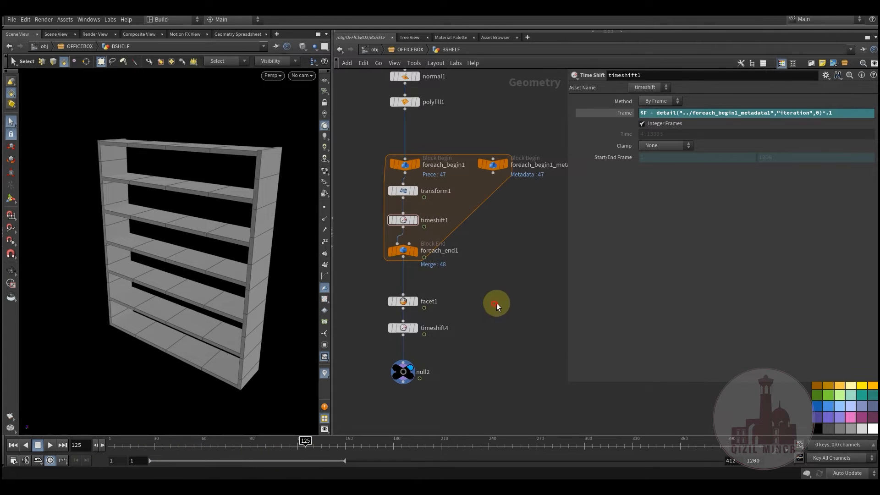
left_click(410, 51)
middle_click_drag(517, 251, 510, 217)
left_click(507, 224)
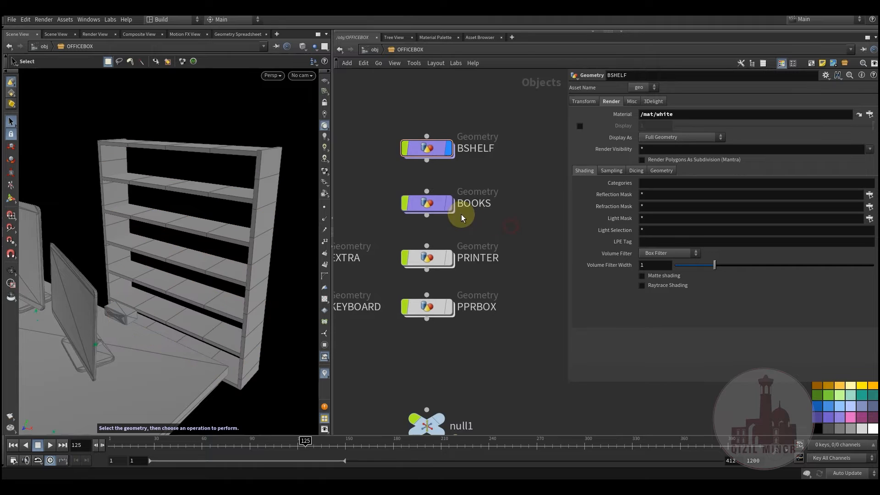
left_click(454, 210)
left_click(445, 210)
- Open the BOOKS network and inspect the file1 node that loads books_01.bgeo
double_click(431, 208)
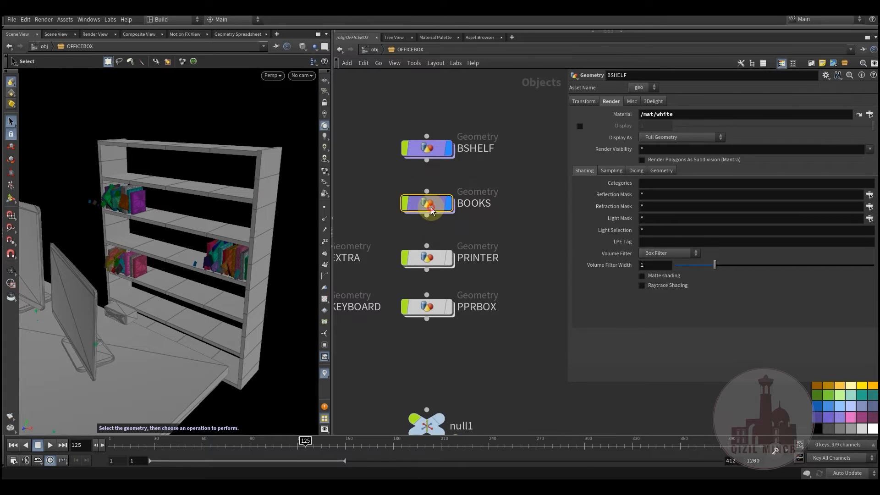
middle_click_drag(470, 259, 479, 313)
scroll(453, 300, "down", 3)
middle_click_drag(424, 260, 436, 283)
middle_click_drag(380, 200, 393, 239)
left_click_drag(443, 160, 492, 192)
middle_click_drag(440, 243, 573, 258)
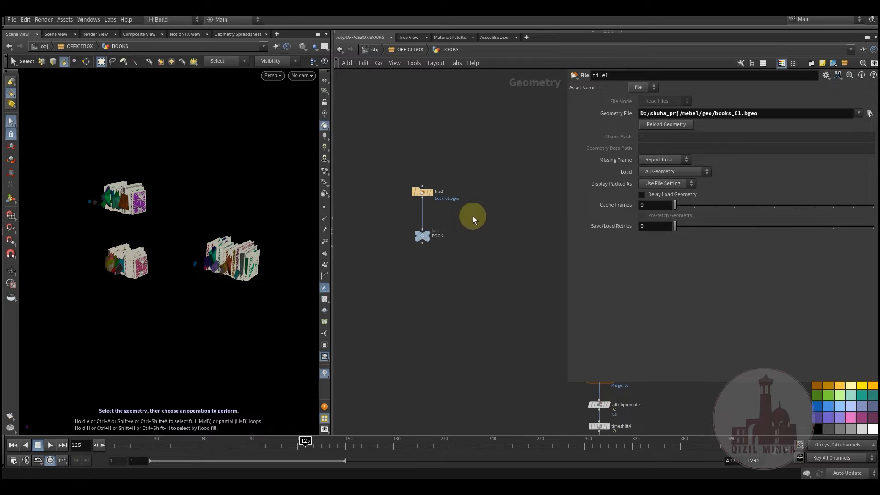
- Look over the separate file2 and BOOK branch, and display file1 to view the original books
left_click_drag(481, 209, 386, 269)
middle_click_drag(531, 285, 398, 265)
left_click_drag(424, 156, 479, 181)
left_click(475, 160)
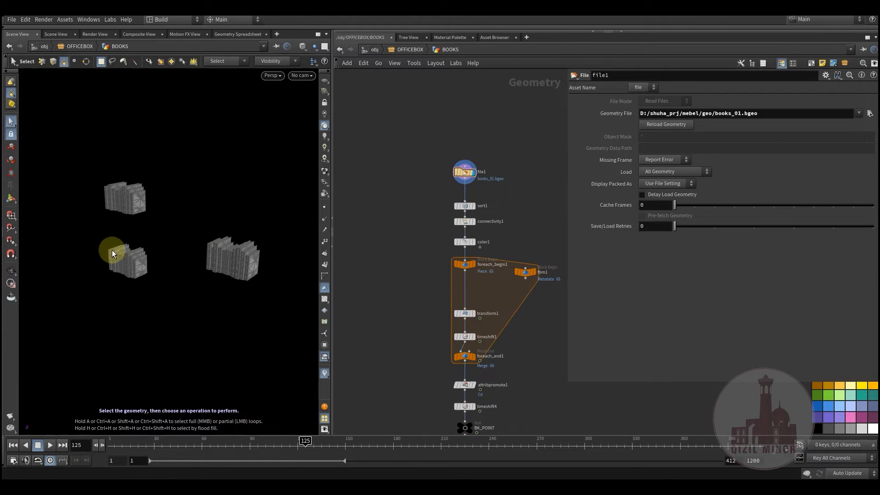
middle_click_drag(383, 268, 365, 252)
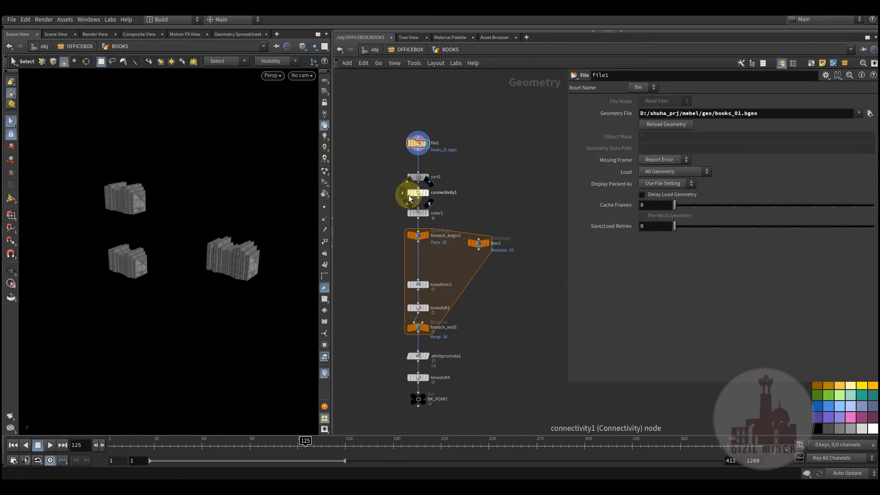
- Inspect the connectivity1 node and the transform1 node inside the BOOKS for-each loop
scroll(412, 190, "up", 3)
left_click(423, 195)
middle_click_drag(383, 289, 352, 218)
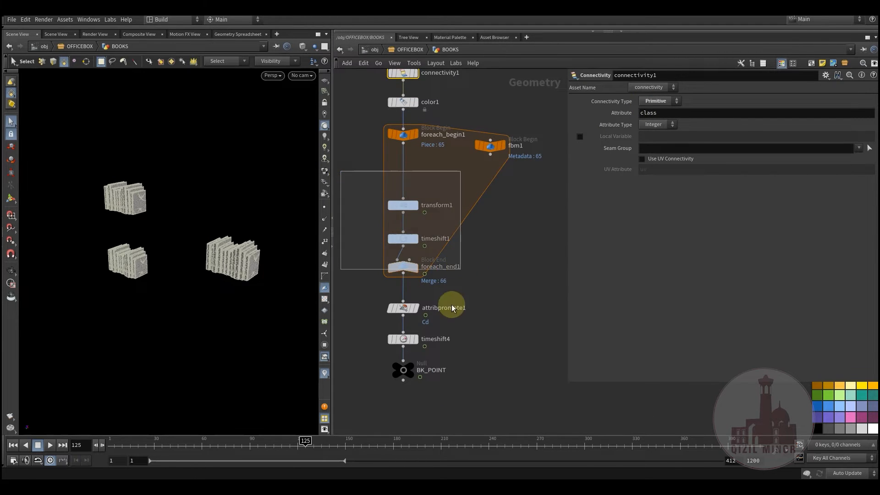
left_click(356, 248)
left_click(404, 206)
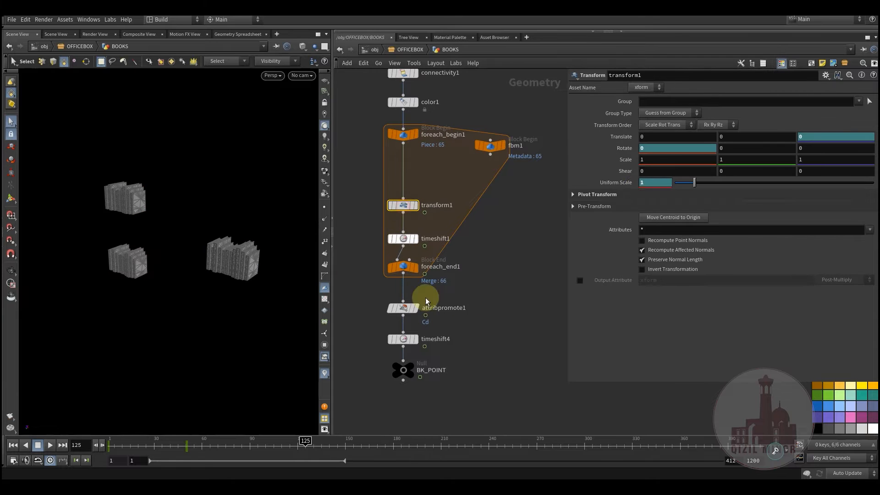
- Display the BK_POINT null and scrub its book animation to frame 147
middle_click_drag(402, 355, 413, 320)
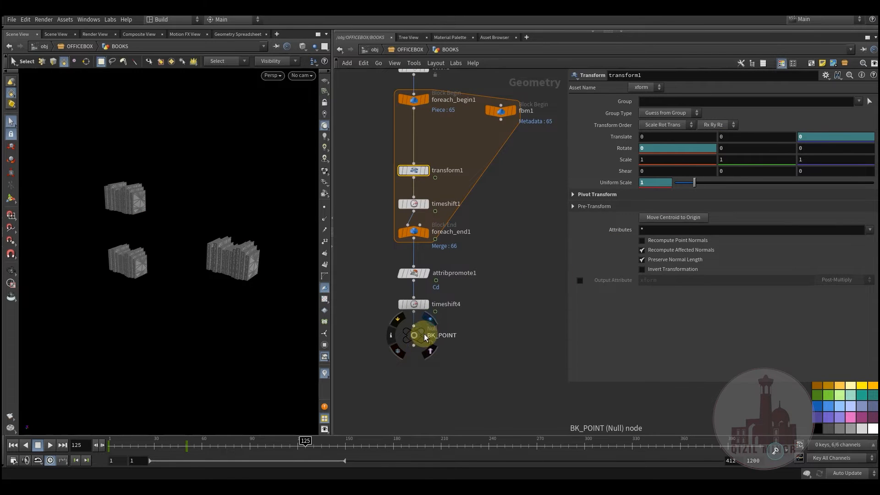
left_click(419, 339)
left_click_drag(227, 447, 341, 447)
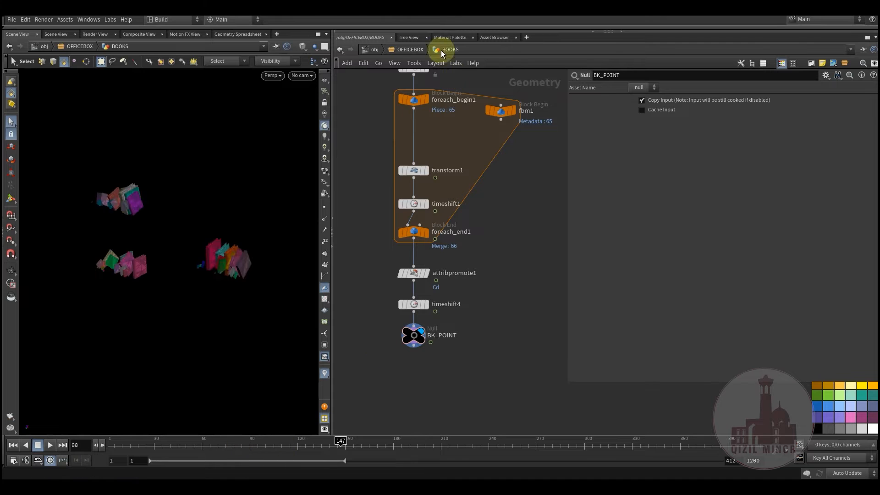
- Return to the OFFICEBOX level and scrub the books on their shelf to frame 190
left_click(411, 49)
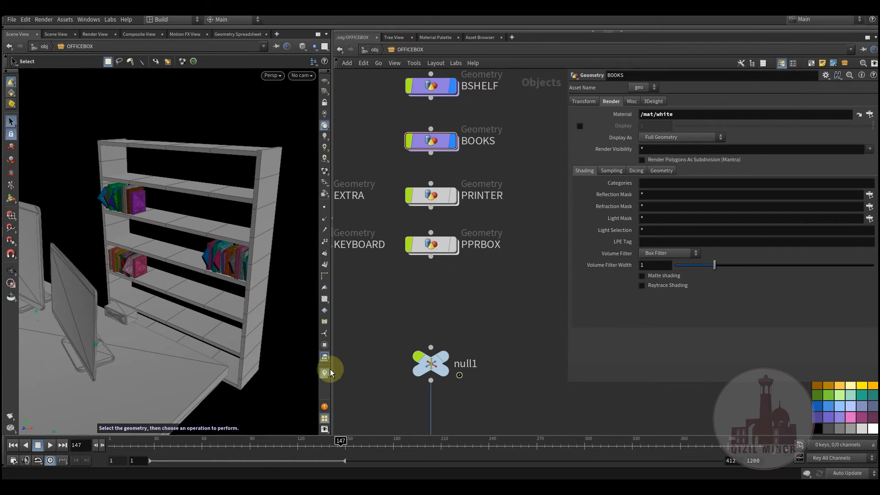
left_click_drag(132, 447, 412, 450)
- Display the PRINTER and PPRBOX geometry objects and scrub their animation to frame 116
middle_click_drag(508, 287, 509, 330)
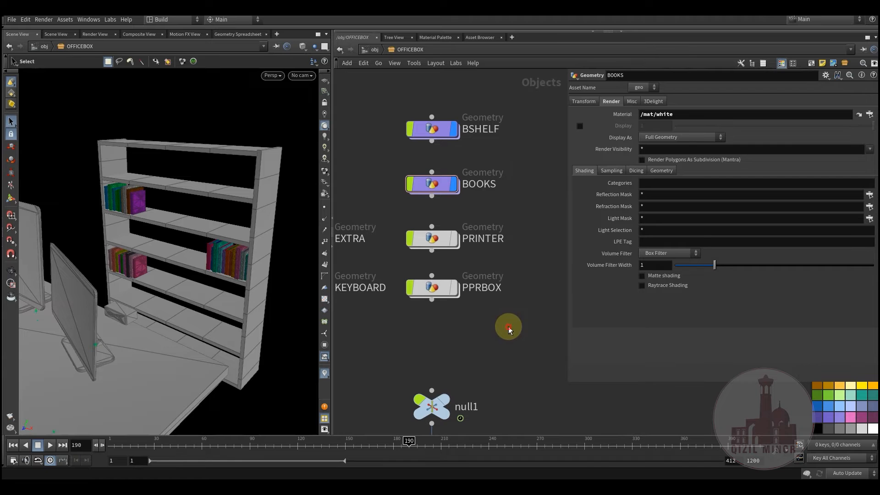
left_click_drag(182, 265, 139, 275, "alt")
middle_click_drag(139, 274, 283, 248, "alt")
right_click_drag(282, 248, 216, 269, "alt")
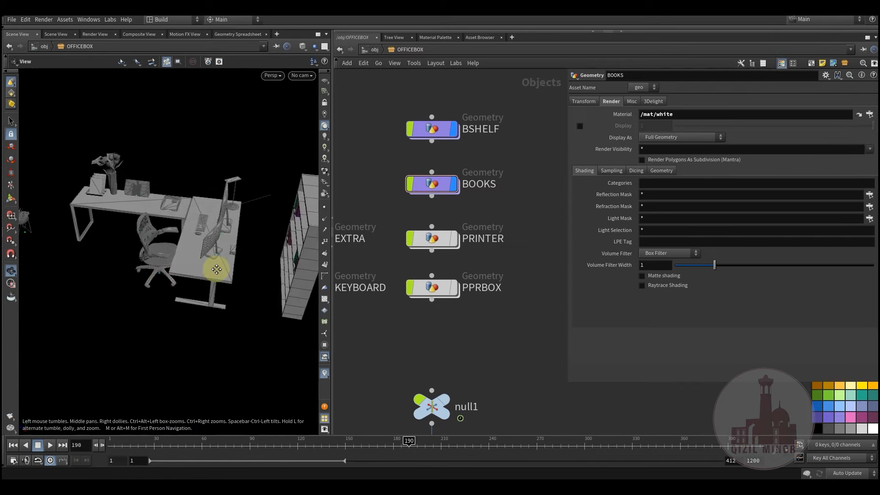
middle_click_drag(138, 256, 222, 260, "alt")
left_click(454, 241)
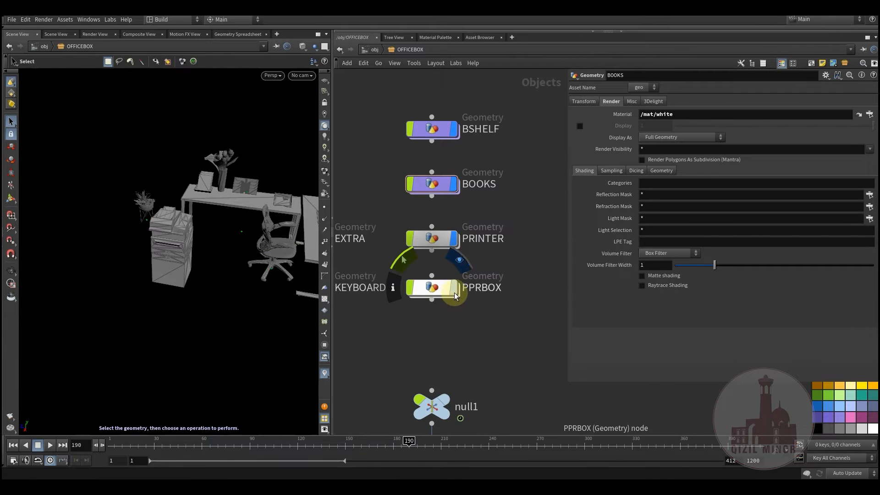
left_click(454, 288)
left_click_drag(202, 268, 189, 264, "alt")
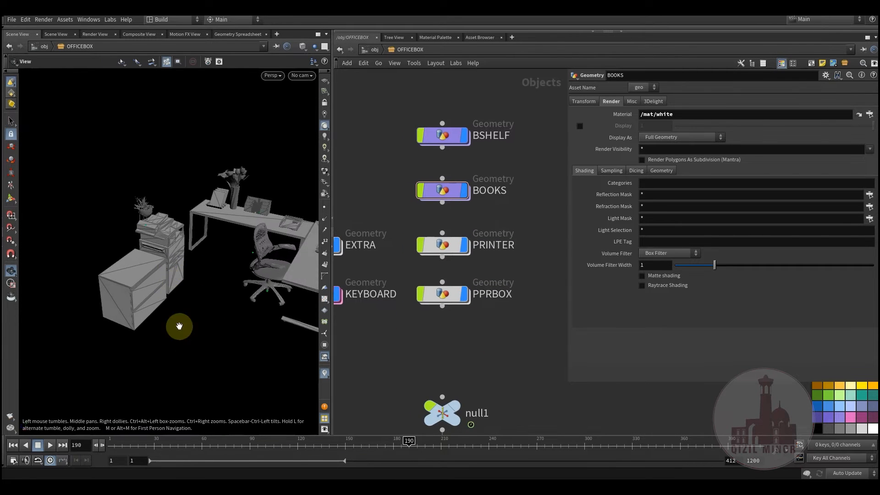
left_click_drag(177, 447, 291, 450)
left_click_drag(157, 232, 207, 257)
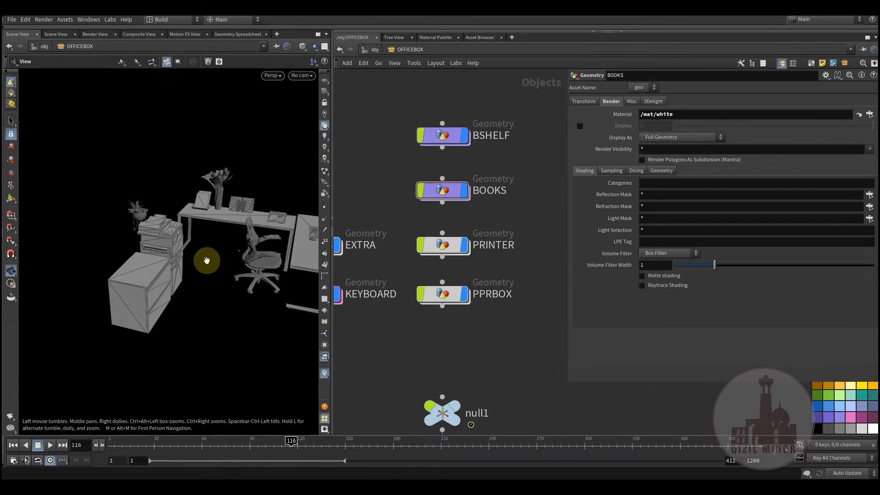
- Look over the PRINTER and PPRBOX networks with their for-each loops and return to the OFFICEBOX level
double_click(451, 246)
left_click_drag(422, 144, 524, 325)
left_click(524, 325)
left_click_drag(382, 137, 536, 422)
left_click(405, 51)
double_click(449, 293)
left_click(502, 356)
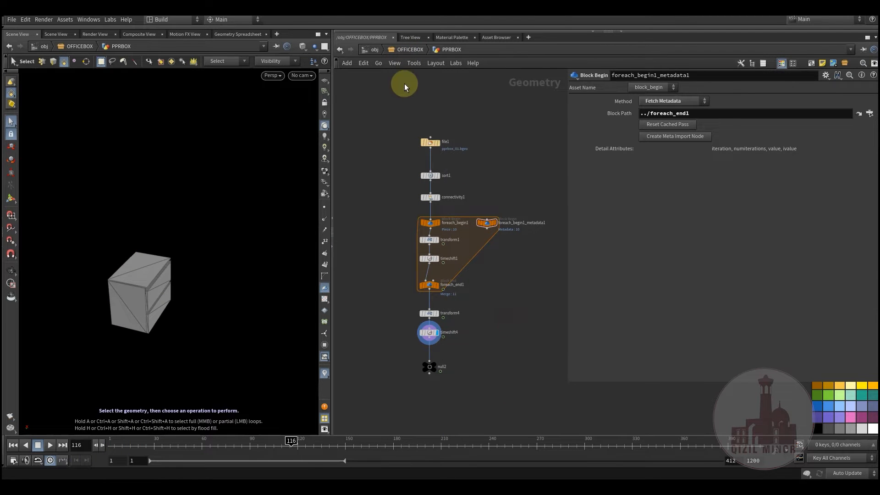
left_click(410, 52)
- Look through the OFFICEBOX/cam4 camera and disable the viewport lighting
scroll(471, 328, "down", 5)
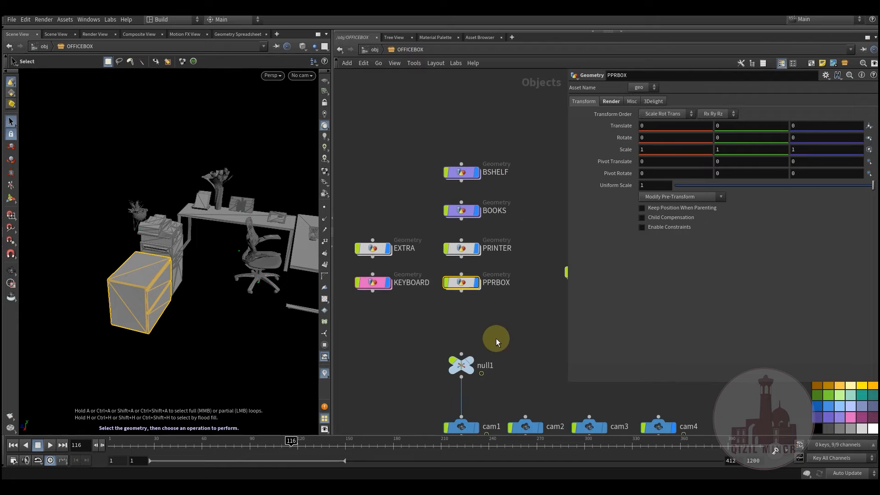
left_click(525, 359)
left_click(296, 75)
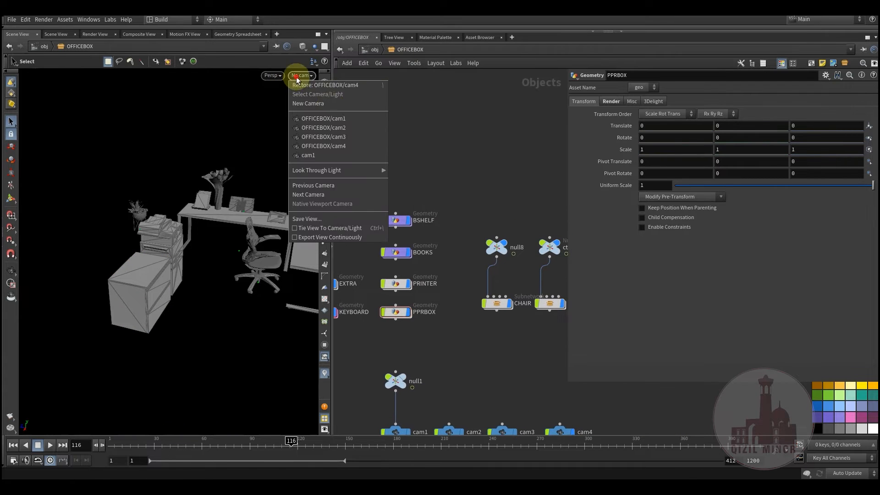
left_click(322, 146)
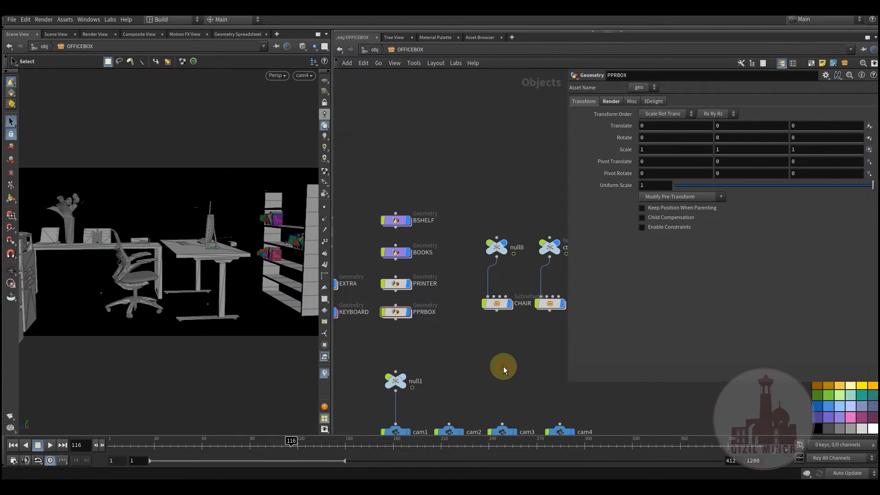
left_click(302, 47)
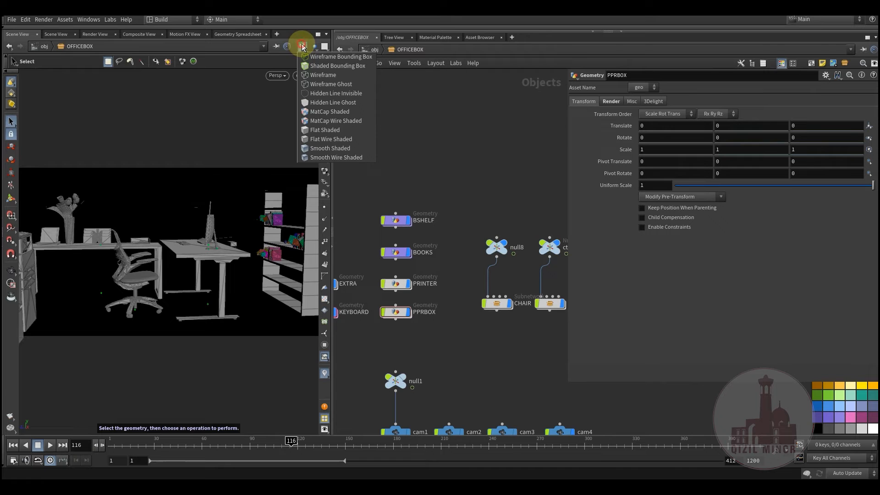
left_click(463, 137)
left_click(328, 115)
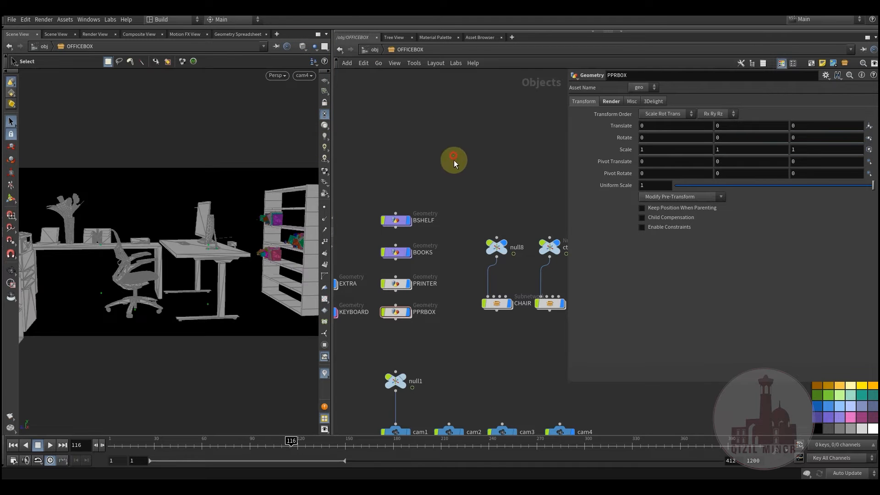
- Scrub the full office assembly through cam4 from the start to frame 215
left_click(104, 446)
left_click_drag(158, 454, 316, 436)
left_click_drag(156, 460, 448, 399)
- Examine the EXTRA_DETAILS network box and its note, selecting the six layer geometry nodes inside it
middle_click_drag(462, 345, 442, 422)
scroll(489, 335, "down", 3)
middle_click_drag(502, 269, 474, 320)
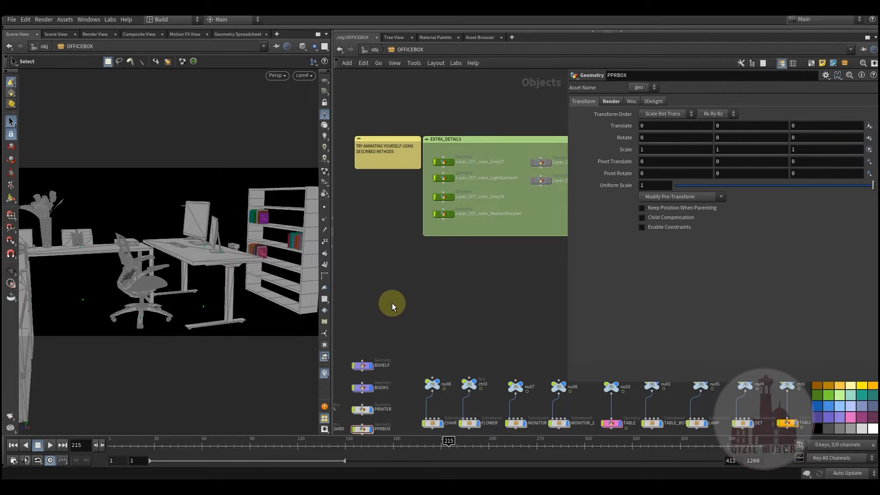
middle_click_drag(426, 279, 399, 342)
left_click_drag(399, 338, 519, 208)
left_click_drag(399, 353, 514, 228)
left_click(392, 350)
left_click_drag(385, 355, 514, 222)
mouse_move(415, 322)
middle_mouse_down()
mouse_move(434, 303)
mouse_move(440, 278)
mouse_move(427, 321)
middle_mouse_up()
left_click(441, 306)
left_click_drag(419, 317, 521, 196)
mouse_move(452, 315)
middle_mouse_down()
mouse_move(430, 335)
mouse_move(447, 288)
mouse_move(438, 314)
middle_mouse_up()
scroll(447, 288, "down", 4)
left_click_drag(393, 319, 495, 246)
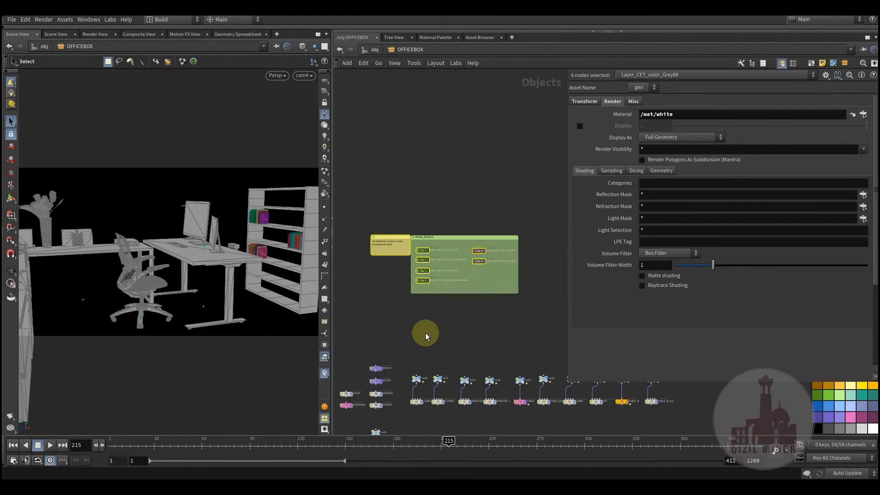
middle_click_drag(447, 328, 450, 345)
left_click(439, 224)
middle_click_drag(439, 224, 447, 210)
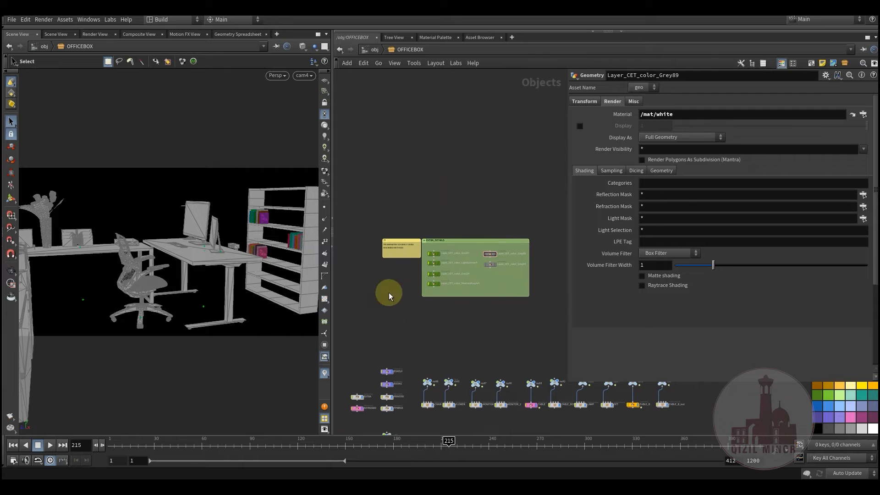
- Go up to the obj level, hide the OFFICEBOX subnetwork and display the geo1 geometry object
left_click(368, 49)
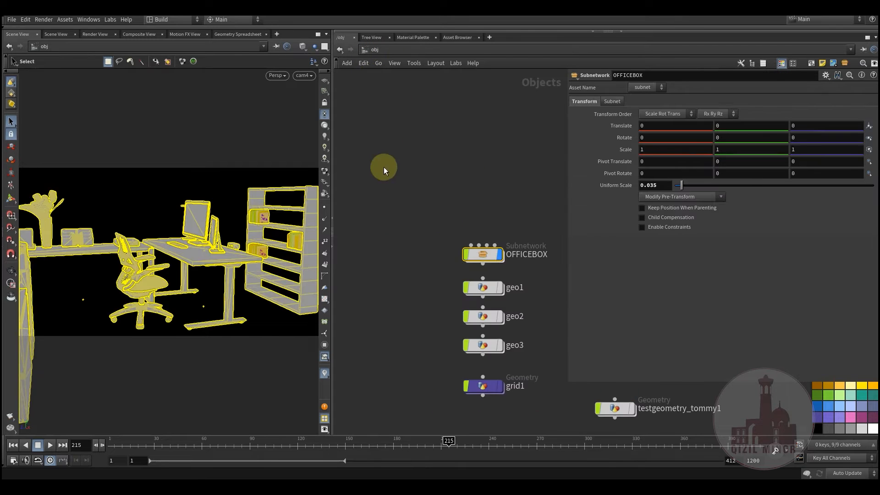
left_click(411, 185)
left_click(460, 225)
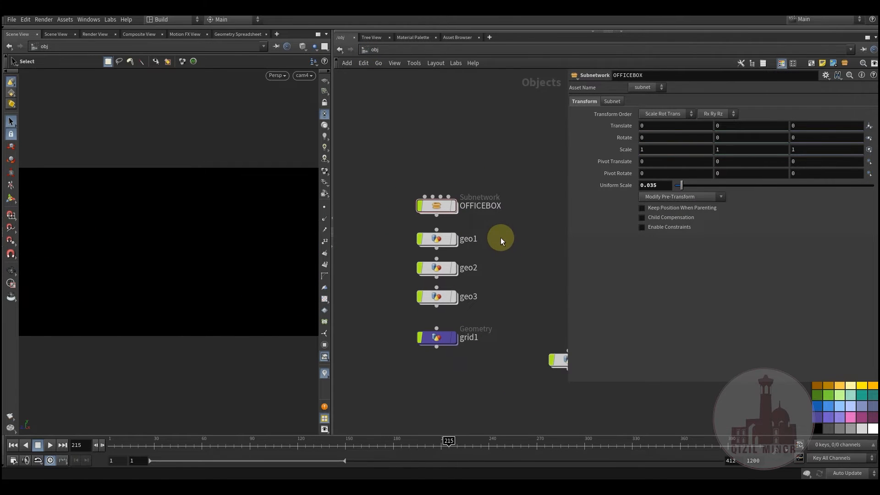
left_click(453, 228)
left_click(436, 227)
middle_click_drag(519, 249, 516, 269)
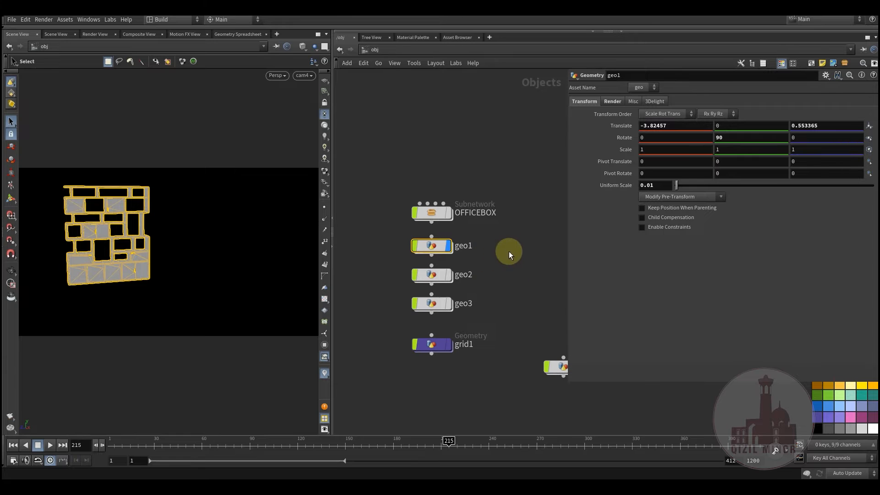
- Scrub the geo1 shelf to frame 1 and frame it in a free perspective view without a camera
left_click(511, 250)
left_click_drag(147, 446, 73, 451)
left_click_drag(191, 292, 169, 308, "alt")
key("g")
key("s")
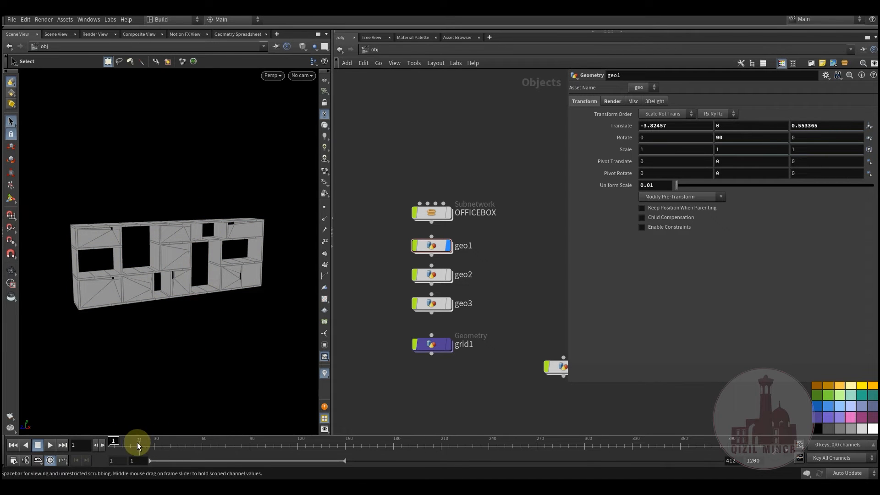
- Scrub geo1's assembly animation back and forth between frames 1 and 89, ending at frame 8
left_click_drag(127, 445, 84, 447)
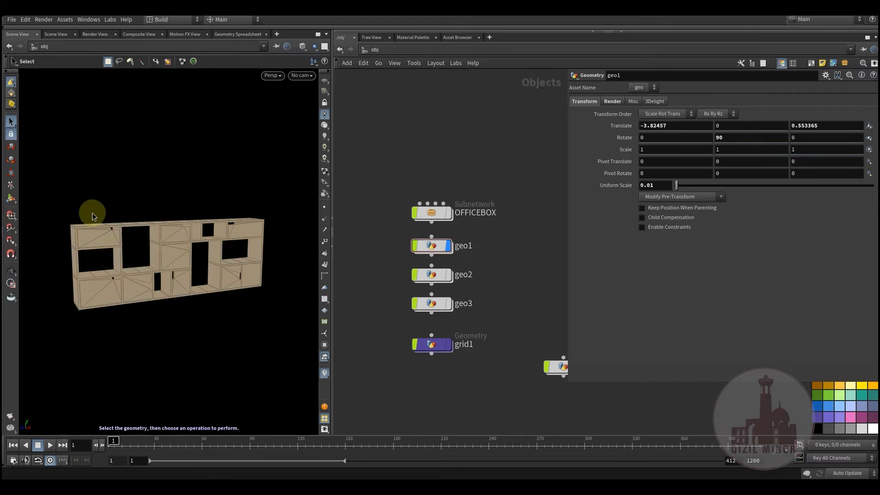
left_click_drag(147, 449, 89, 442)
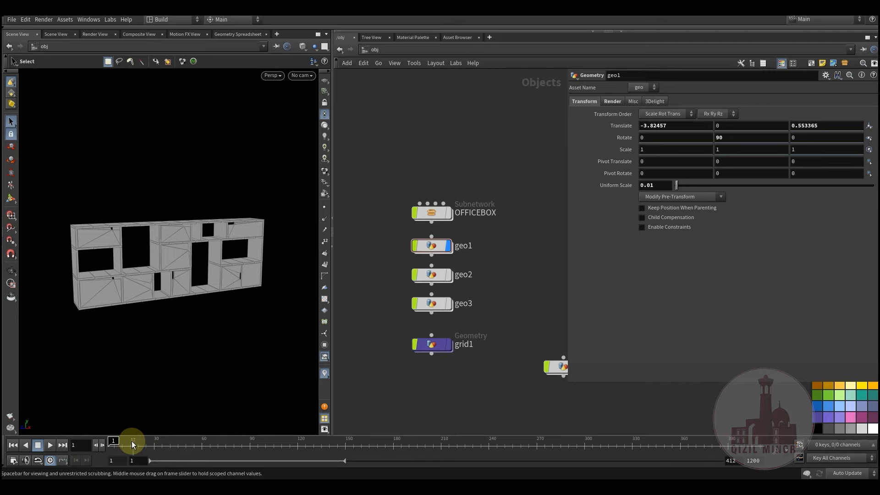
left_click_drag(136, 444, 248, 443)
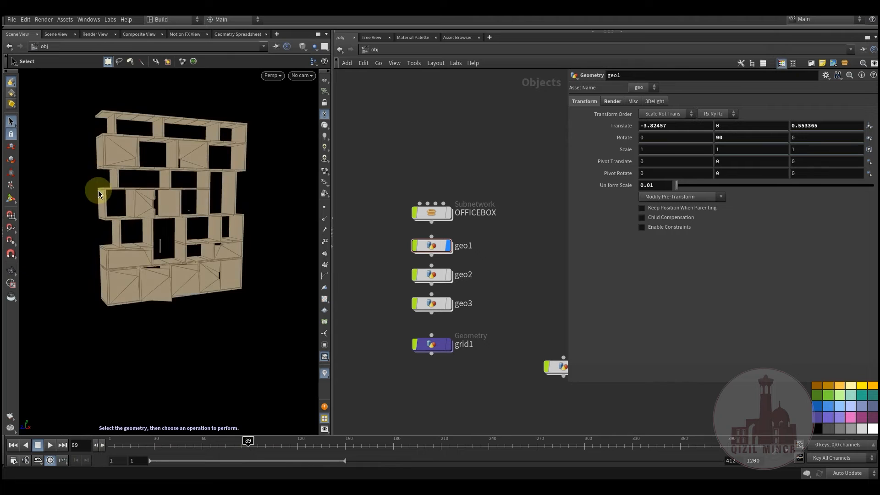
left_click_drag(170, 453, 119, 444)
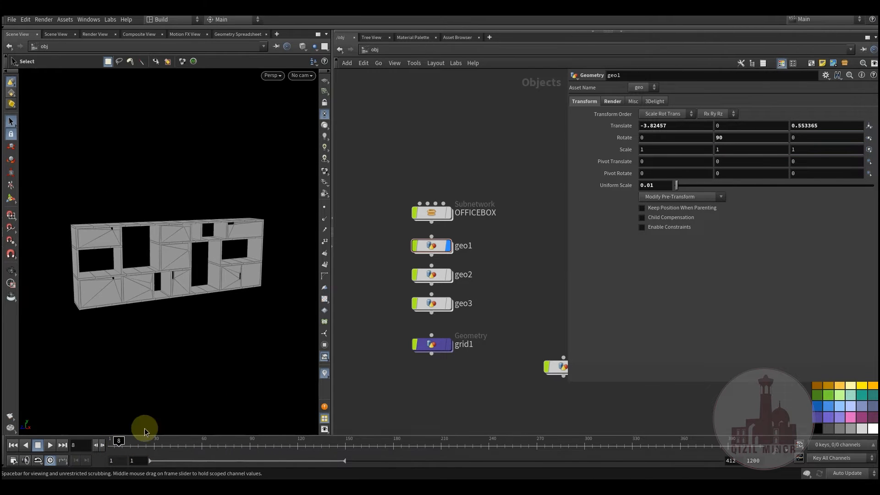
- Open the geo1 network and display the file2 node that loads sidebar_1.obj, followed by normal2
double_click(434, 247)
middle_click_drag(531, 257, 475, 326)
scroll(475, 326, "down", 6)
middle_click_drag(441, 187, 450, 358)
scroll(461, 305, "down", 3)
scroll(419, 203, "up", 2)
middle_click_drag(367, 184, 461, 258)
scroll(461, 258, "up", 5)
left_click(475, 243)
scroll(456, 224, "down", 5)
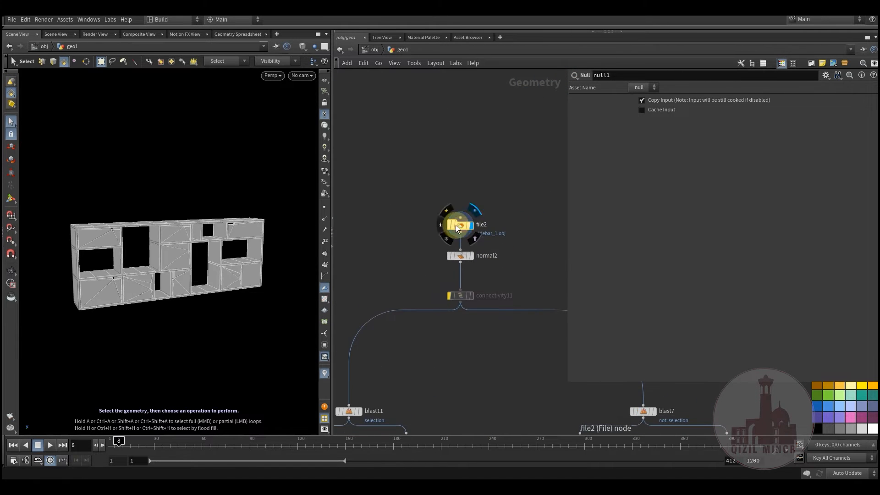
middle_click_drag(473, 271, 452, 297)
scroll(448, 221, "up", 5)
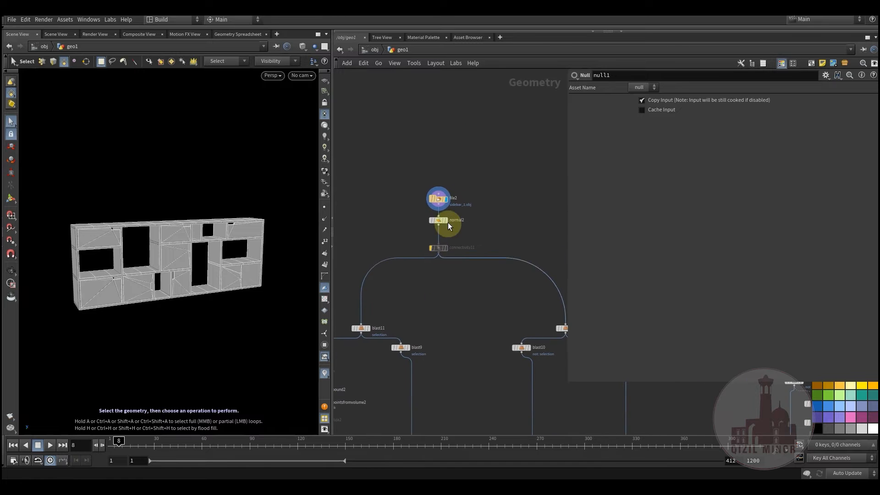
left_click(451, 233)
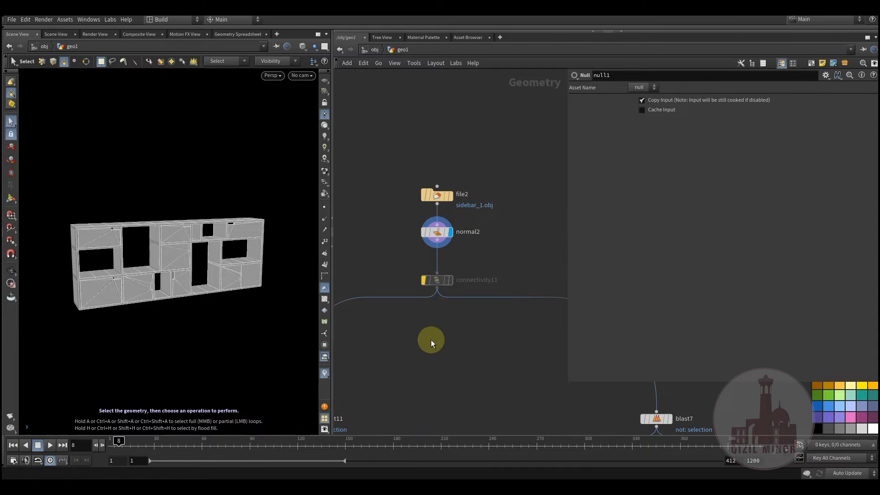
- Display the blast11 node and inspect its primitive group and the remaining shelf frame
scroll(449, 246, "down", 3)
middle_click_drag(448, 245, 472, 196)
scroll(429, 273, "up", 3)
middle_click_drag(409, 240, 422, 297)
scroll(410, 256, "up", 2)
middle_click_drag(477, 207, 500, 194)
left_click(414, 274)
left_click(425, 237)
middle_click_drag(412, 309, 454, 271)
mouse_move(217, 256)
left_mouse_down("alt")
mouse_move(204, 263)
mouse_move(228, 261)
left_mouse_up("alt")
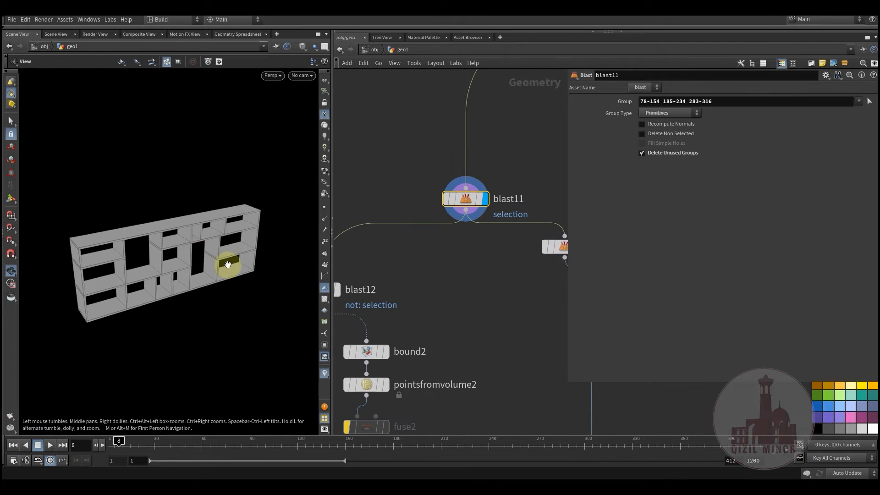
middle_click_drag(447, 249, 457, 223)
left_click_drag(178, 230, 166, 229, "alt")
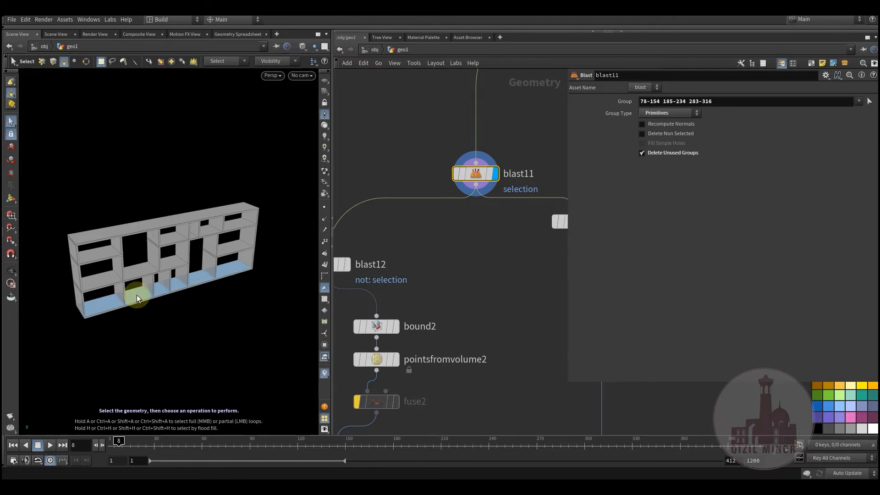
- Display blast12 to view the horizontal boards, and its bound2 node to view their bounding box
middle_click_drag(371, 271, 433, 243)
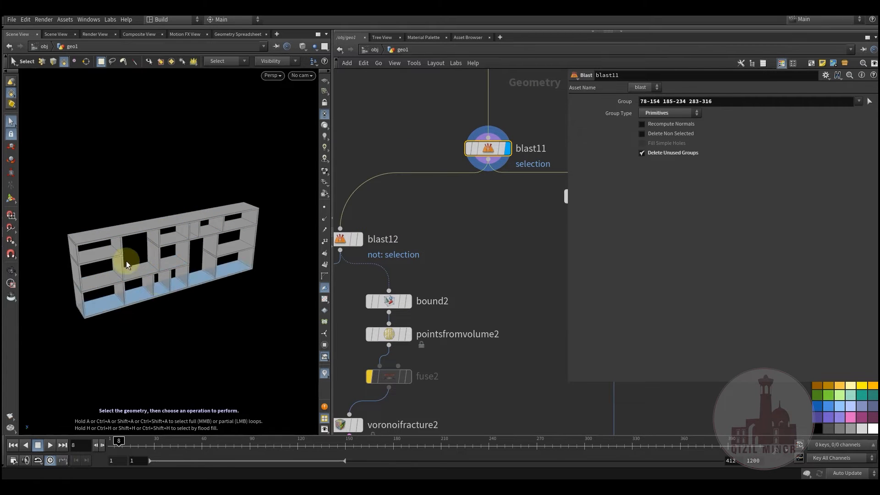
left_click(362, 238)
middle_click_drag(362, 238, 419, 146)
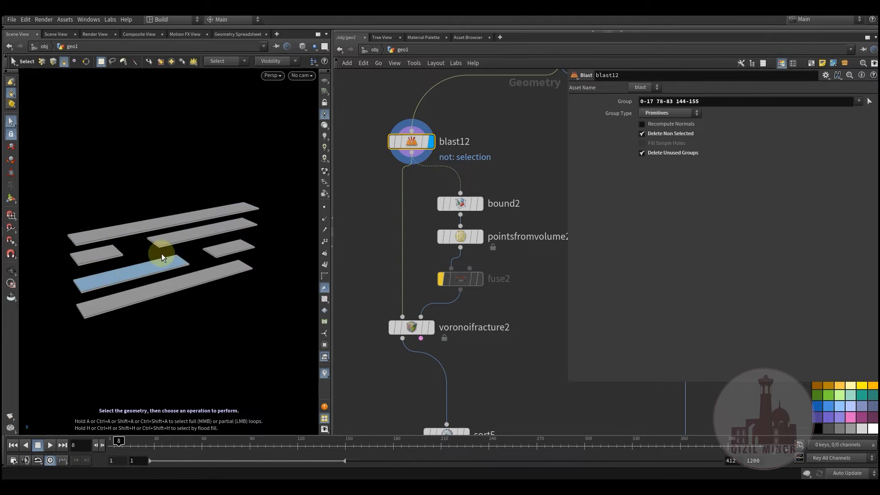
left_click(460, 202)
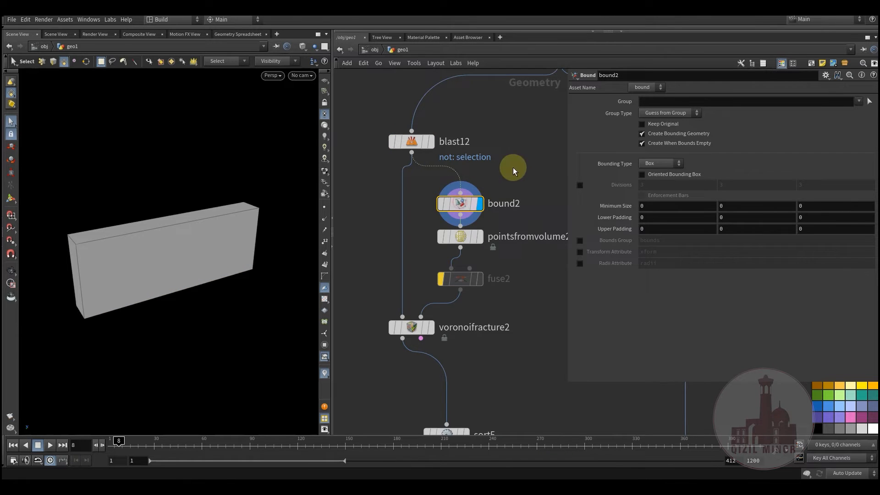
- Display pointsfromvolume2 to view the points inside the box, and voronoifracture2 to view the boards cut into pieces
middle_click_drag(511, 167, 517, 113)
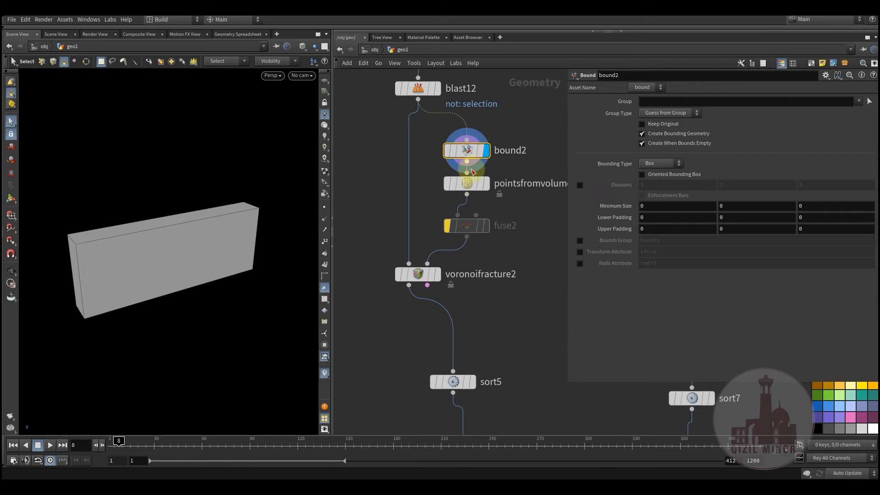
left_click(486, 184)
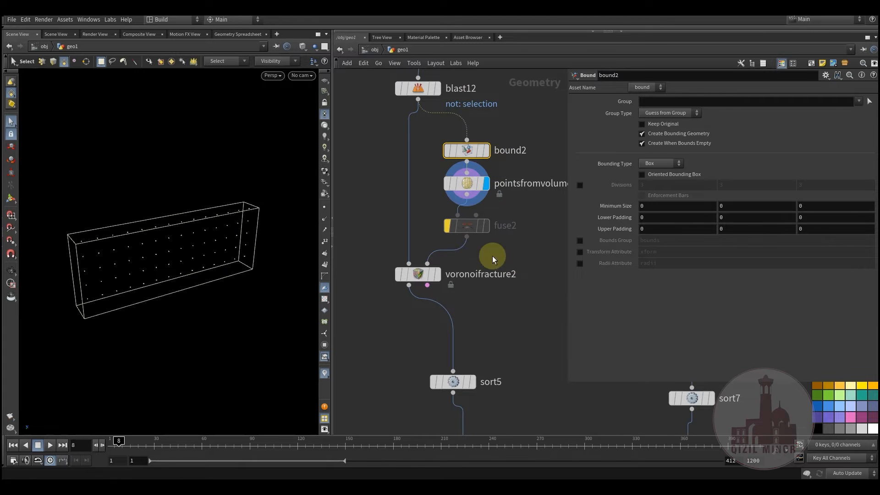
left_click(443, 258)
left_click(415, 275)
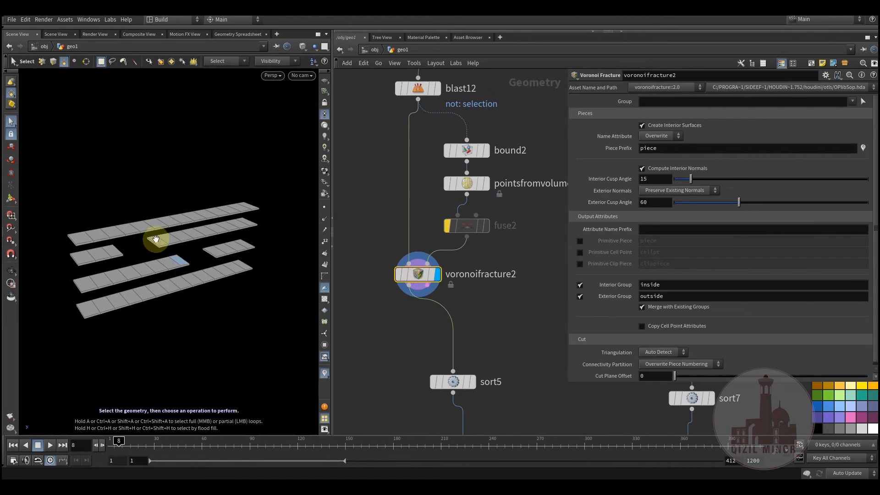
- Select the sort5 and sort7 nodes together to inspect their point sort settings
scroll(441, 254, "down", 3)
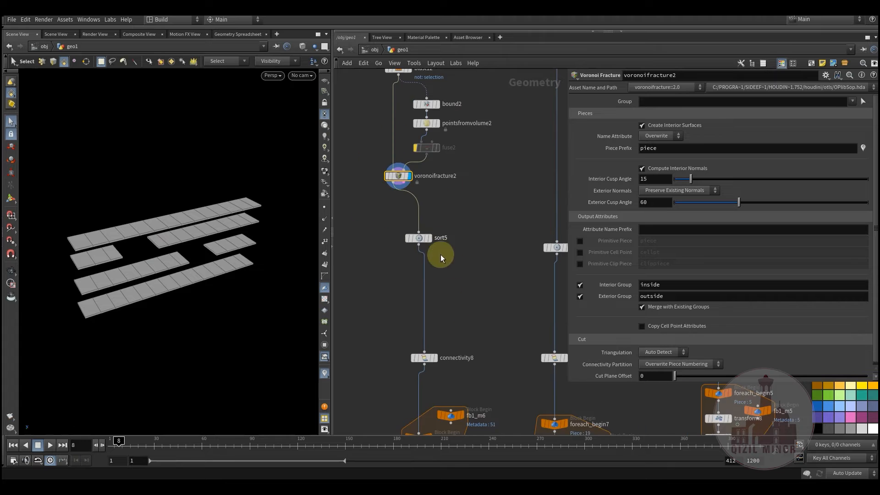
middle_click_drag(433, 265, 394, 297)
left_click_drag(491, 297, 511, 306)
middle_click_drag(459, 311, 440, 329)
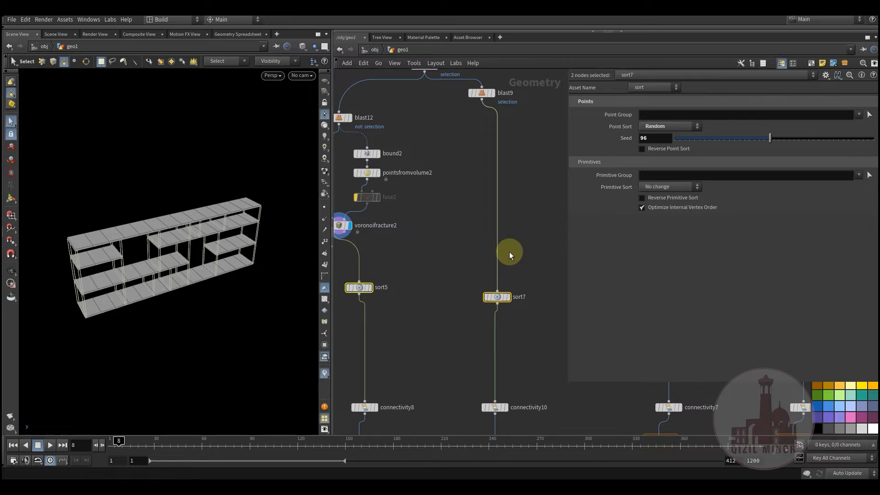
- Select connectivity8 and connectivity10 together and inspect their class attribute settings above the for-each loops
middle_click_drag(431, 385, 449, 220)
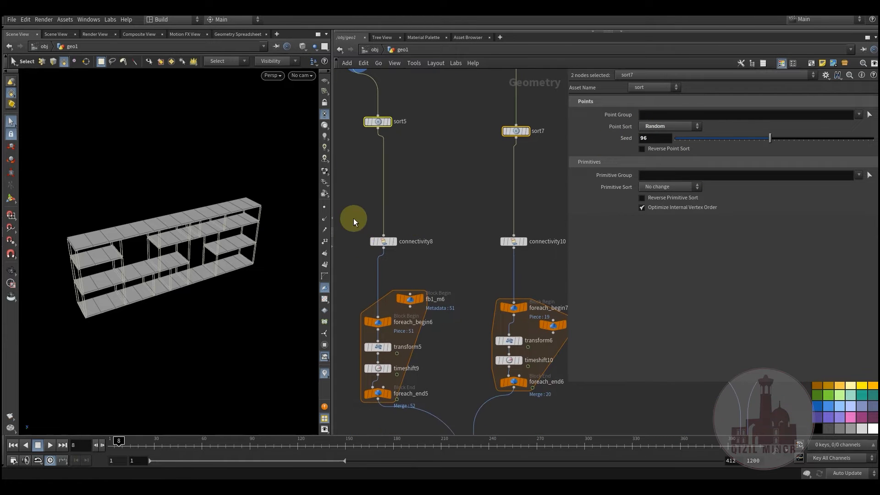
left_click_drag(553, 259, 554, 259)
middle_click_drag(447, 251, 452, 230)
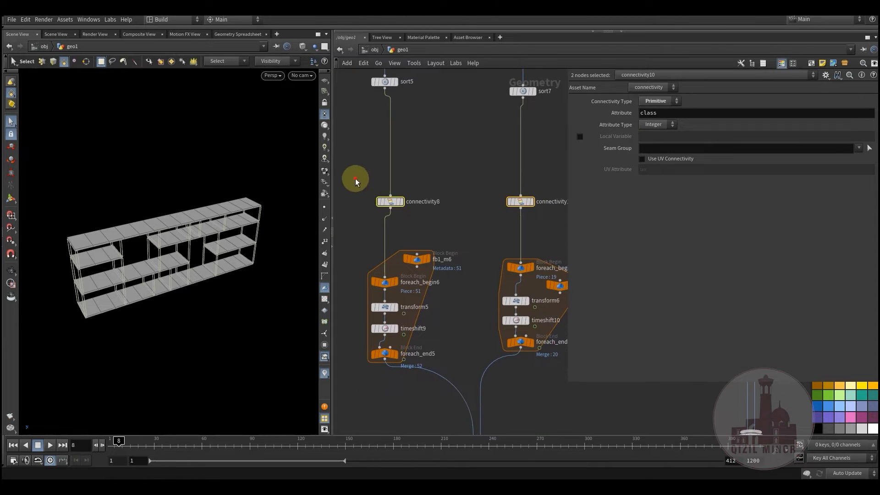
left_click_drag(568, 225, 556, 226)
left_click_drag(352, 177, 563, 215)
middle_click_drag(439, 294, 452, 218)
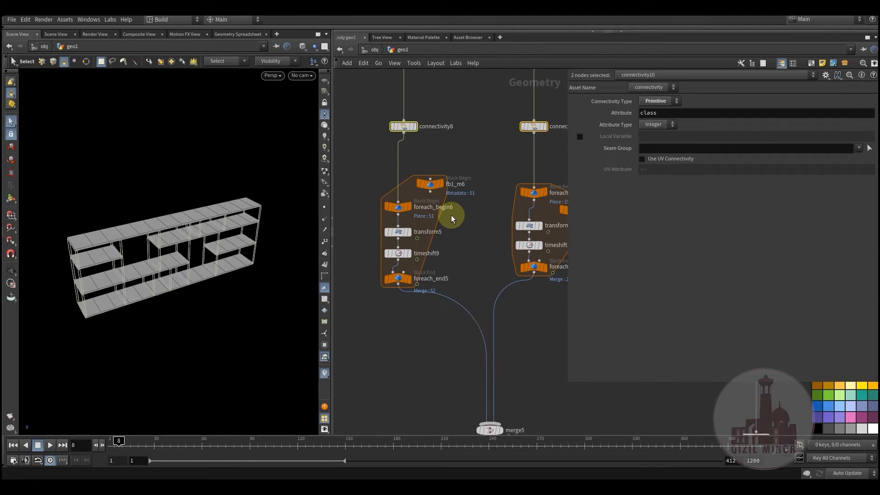
- Display foreach_end5 and scrub the horizontal boards' assembly animation to frame 139
scroll(411, 282, "up", 3)
left_click(414, 255)
left_click(393, 278)
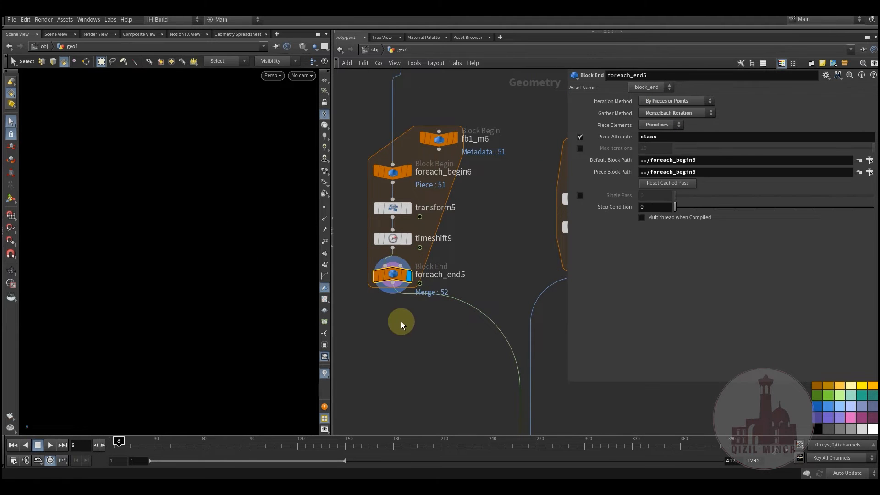
left_click(204, 451)
left_click_drag(204, 450, 328, 439)
- Inspect the foreach_end5 loop's nodes, including transform5 and timeshift9, and scrub the animation to frame 110
left_click_drag(502, 108, 374, 295)
left_click_drag(495, 112, 371, 311)
left_click_drag(481, 125, 360, 296)
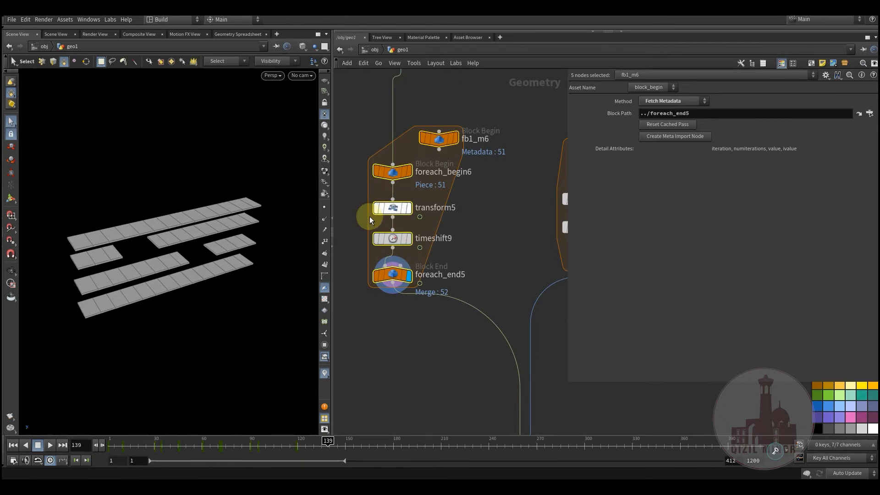
left_click(392, 207)
left_click(399, 238)
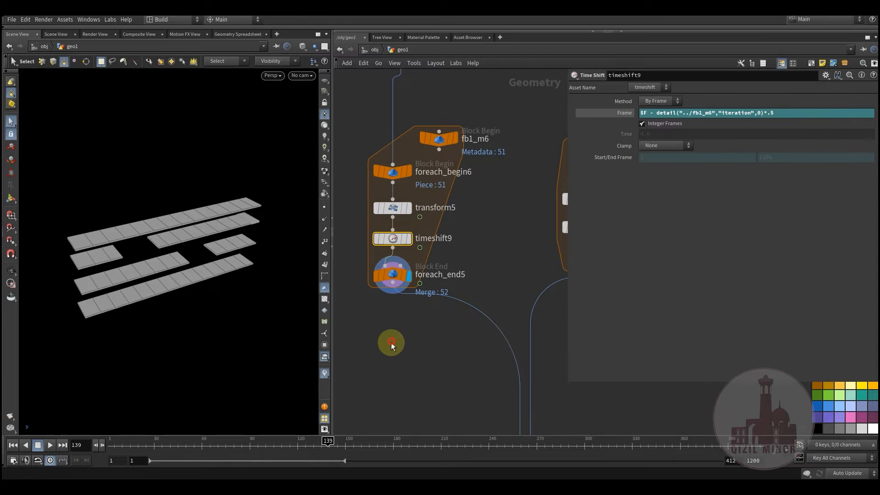
left_click_drag(218, 450, 281, 461)
- Display merge5 and scrub the combined boards' assembly animation back and forth, ending at frame 146
scroll(380, 362, "down", 1)
middle_click_drag(546, 332, 452, 356)
middle_click_drag(489, 299, 504, 117)
left_click(432, 314)
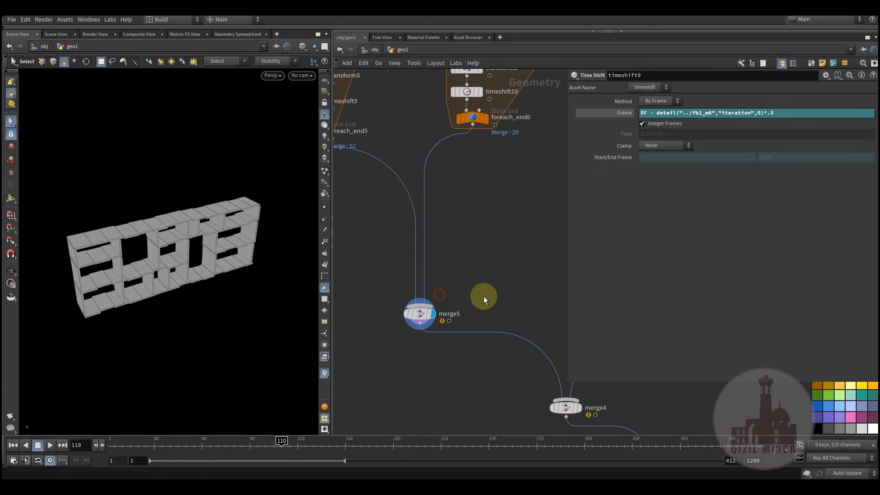
left_click_drag(172, 446, 114, 444)
left_click_drag(169, 450, 320, 454)
left_click_drag(110, 449, 339, 449)
- Find the door branch of the network and display blast7 to view all the isolated door panels
scroll(408, 375, "down", 3)
scroll(424, 340, "down", 3)
middle_click_drag(465, 272, 397, 336)
middle_click_drag(374, 248, 372, 255)
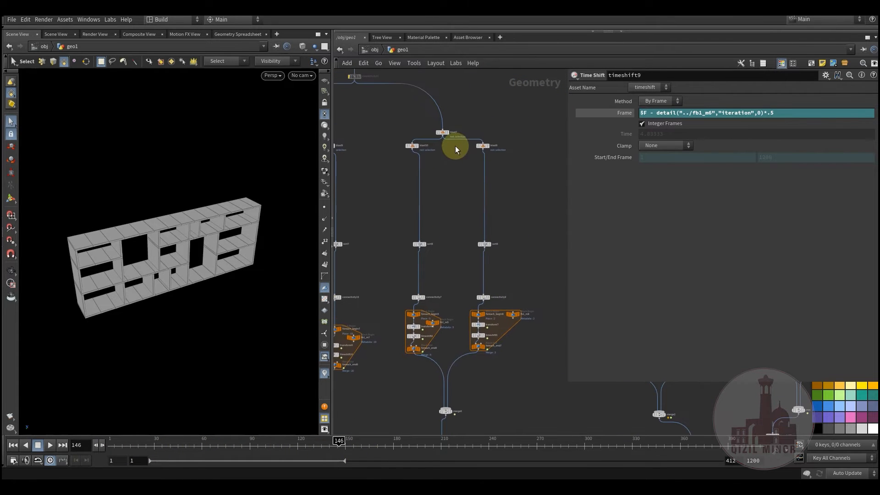
scroll(456, 146, "up", 3)
left_click(446, 115)
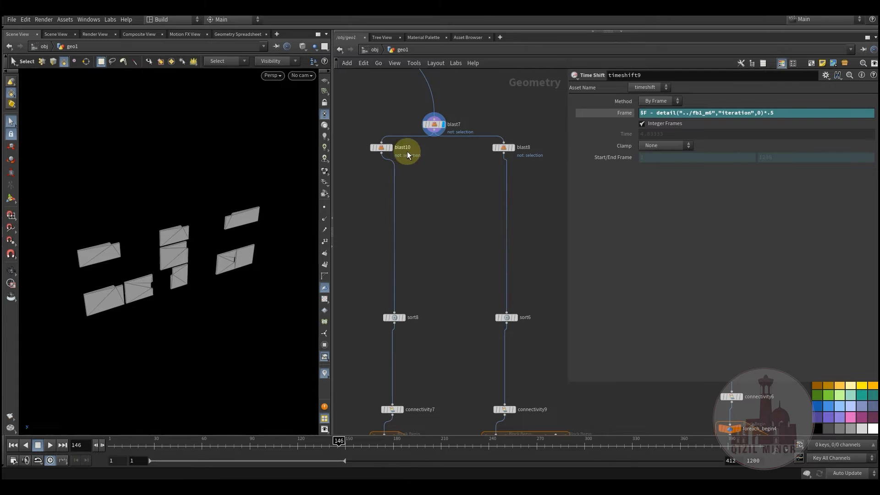
- Alternate the display between blast10 and blast8 to compare the two groups of door panels, ending on blast8
left_click(396, 138)
mouse_move(425, 195)
middle_mouse_down()
mouse_move(373, 199)
mouse_move(419, 202)
middle_mouse_up()
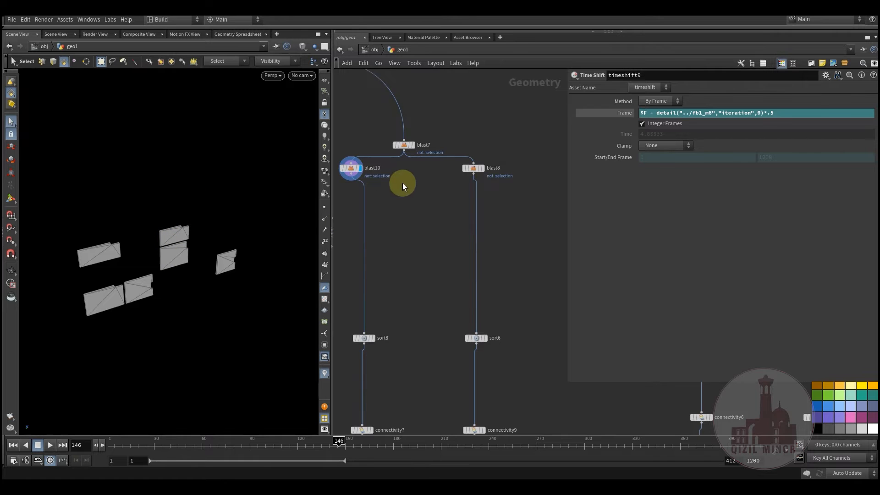
middle_click_drag(403, 183, 416, 192)
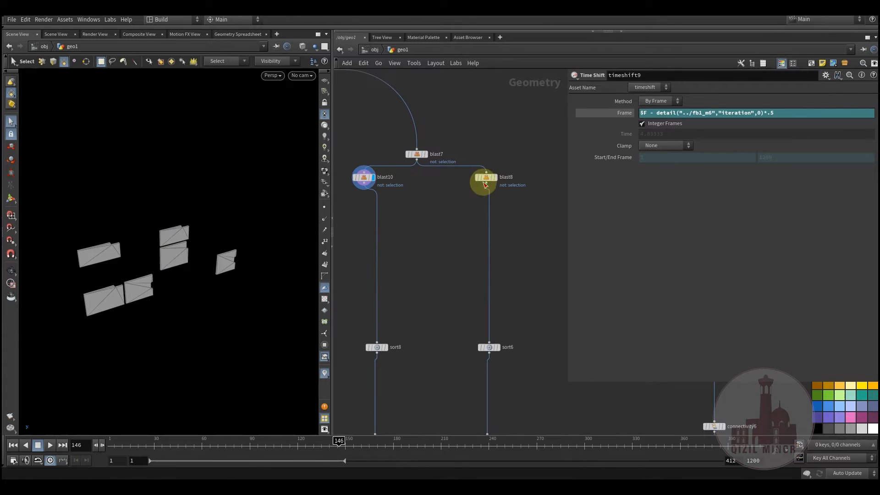
left_click(497, 165)
middle_click_drag(432, 243, 440, 227)
left_click(381, 160)
left_click(505, 150)
- Select the sort8 and sort6 pair and the connectivity7 and connectivity9 pair to inspect their settings
middle_click_drag(434, 346, 452, 214)
scroll(386, 200, "up", 2)
left_click_drag(541, 235, 542, 235)
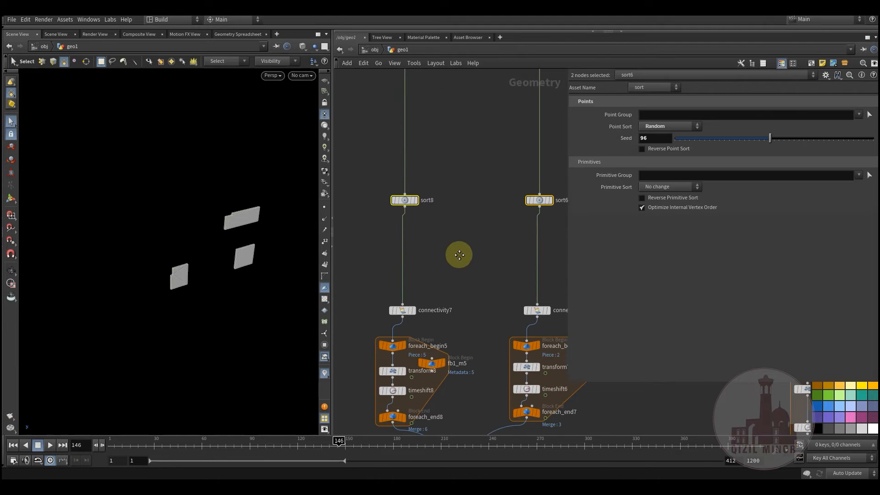
middle_click_drag(388, 175, 353, 172)
middle_click_drag(452, 259, 472, 162)
left_click_drag(553, 186, 553, 186)
middle_click_drag(458, 190, 452, 160)
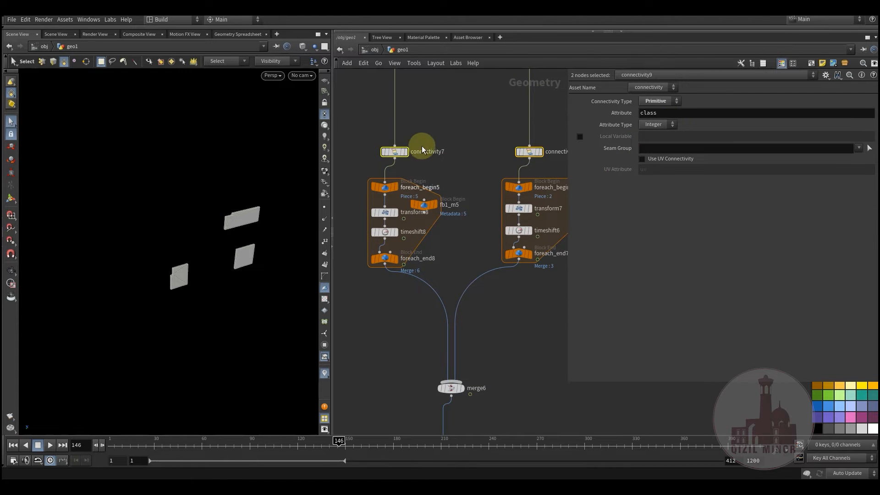
- Display foreach_end8 and merge6 to view the animated doors, scrubbing to frame 106
scroll(384, 277, "up", 1)
mouse_move(409, 262)
left_click(403, 247)
middle_click_drag(390, 304, 349, 234)
left_click(441, 328)
middle_click_drag(424, 275, 398, 351)
left_click_drag(246, 444, 275, 460)
- Inspect the pivot expressions and keyed rotation and scale of transform8 and transform7 in the two door loops
left_click(421, 357)
middle_click_drag(392, 334, 403, 361)
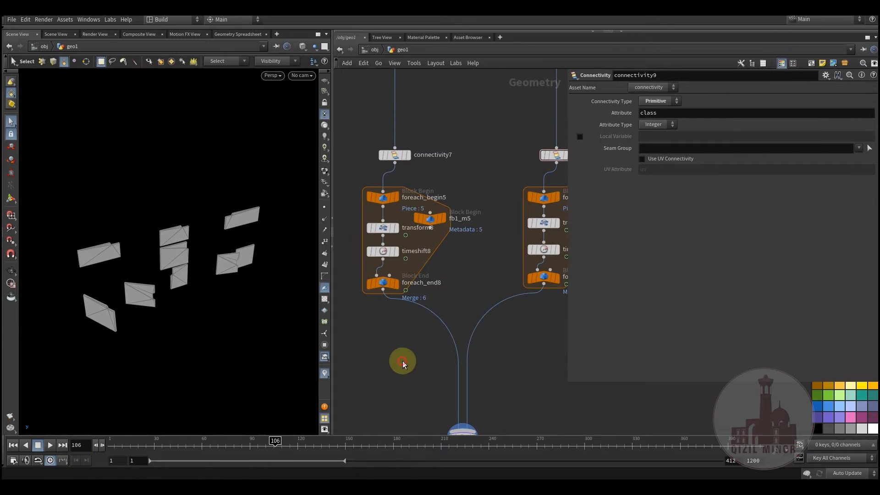
middle_click_drag(389, 237, 397, 260)
left_click(390, 253)
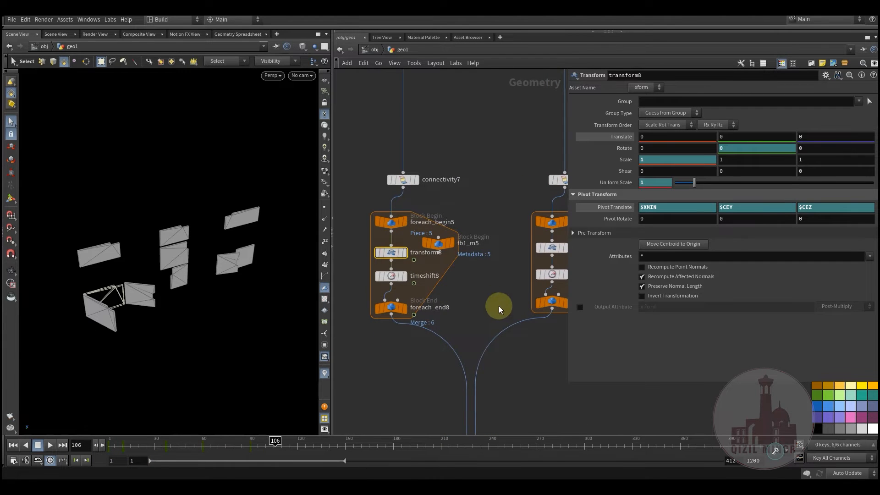
middle_click_drag(579, 288, 579, 263)
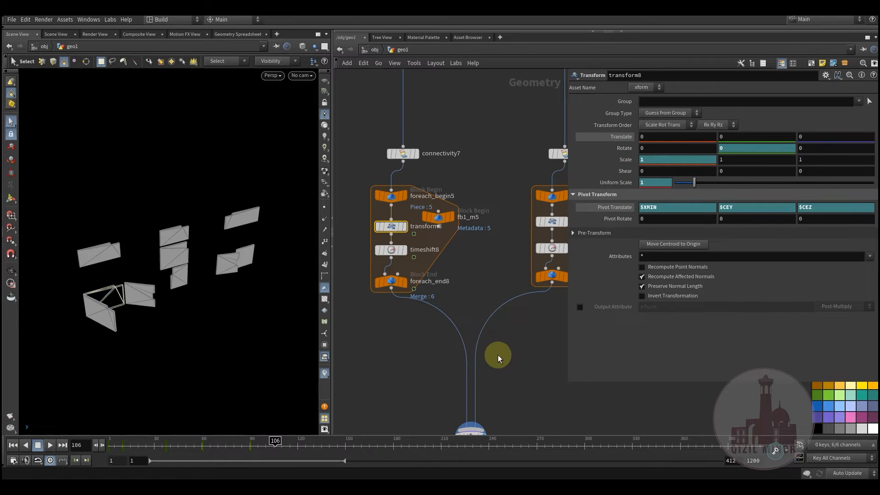
middle_click_drag(498, 354, 348, 373)
left_click(403, 240)
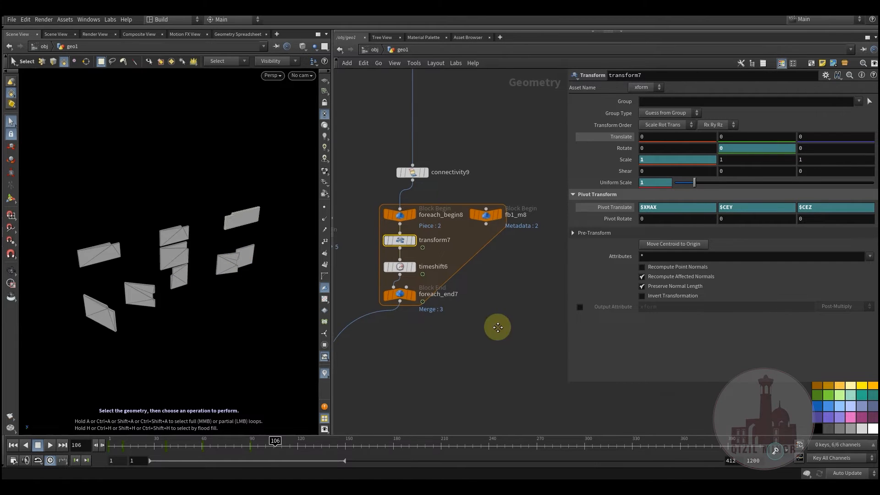
- Scrub the merge6 door animation to frame 78 and onward while viewing the merged doors
middle_click_drag(496, 326, 576, 212)
left_click_drag(195, 441, 230, 444)
left_click(493, 342)
middle_click_drag(475, 386, 489, 342)
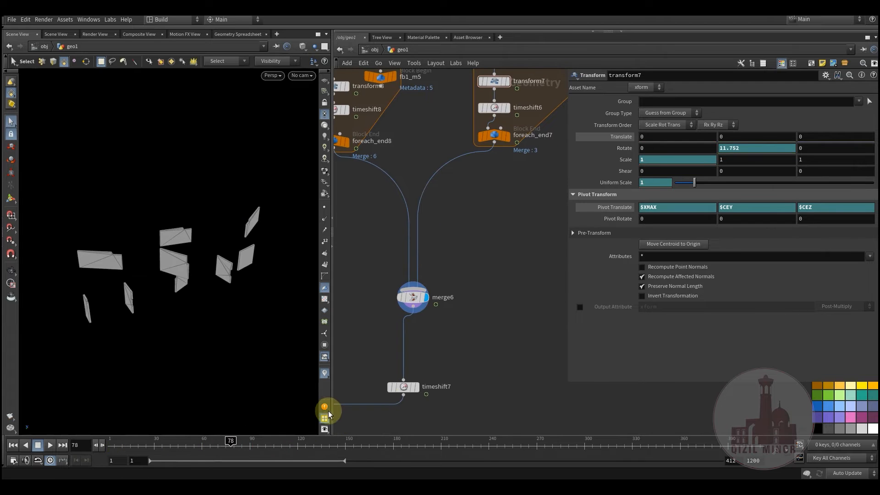
left_click_drag(218, 442, 327, 440)
- Display timeshift7 below merge6 and scrub the delayed door animation to frame 160
middle_click_drag(454, 348, 484, 288)
left_click(450, 305)
middle_click_drag(443, 356, 482, 287)
left_click_drag(232, 442, 361, 440)
- Display merge4 to view the boards and doors together, and scrub to frame 126
middle_click_drag(418, 366, 501, 281)
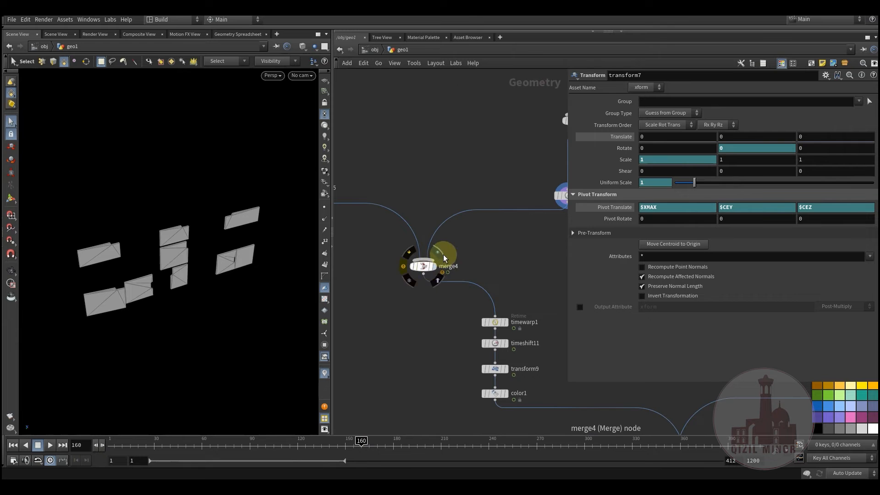
left_click(435, 266)
left_click_drag(156, 440, 309, 454)
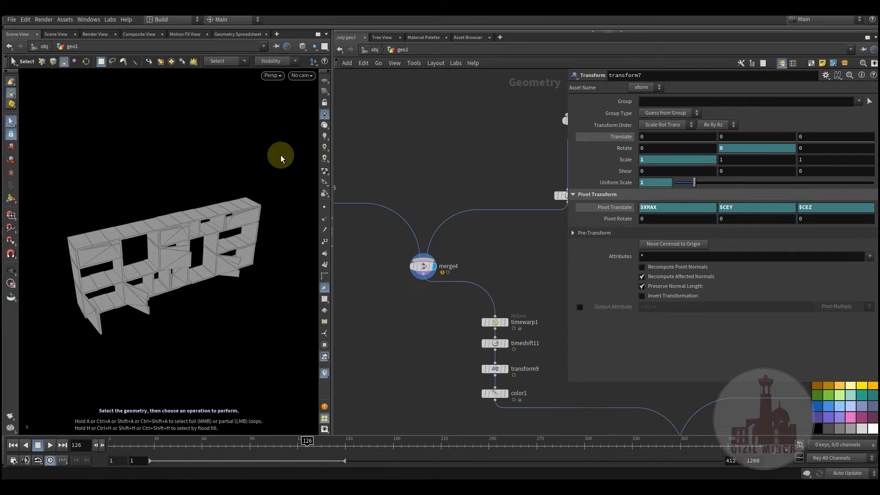
- Show the merge4 shelf with viewport lighting and no wireframe edges, and scrub its animation to frame 181
left_click(296, 61)
left_click(321, 150)
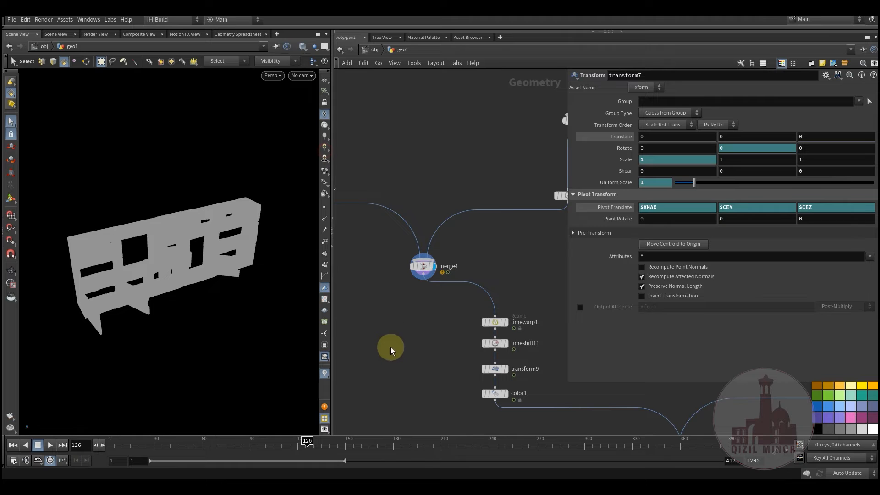
left_click(325, 126)
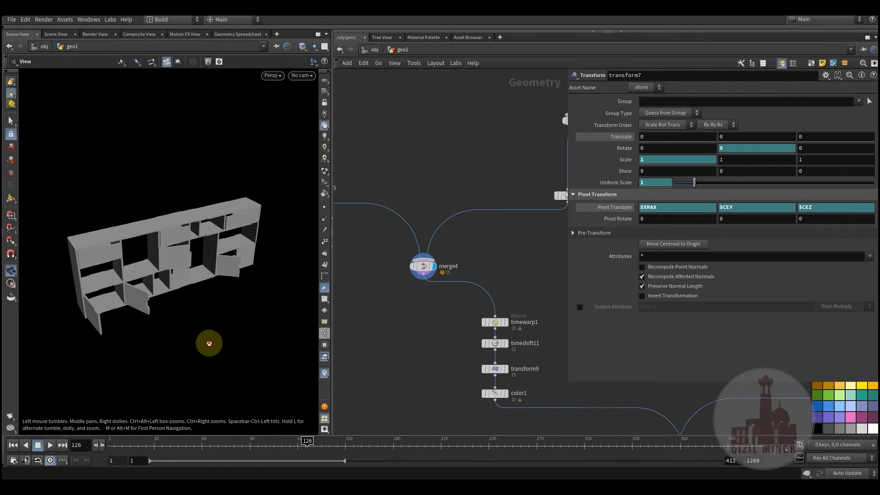
left_click_drag(185, 437, 395, 459)
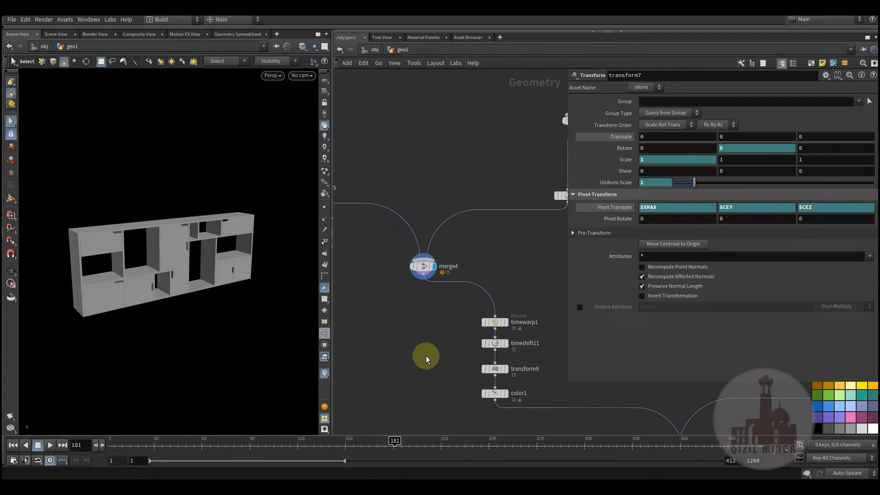
- Display the timewarp1 retime node, inspect its input and output frame ranges, and scrub its animation, ending at frame 20
scroll(393, 318, "up", 4)
mouse_move(472, 277)
middle_click_drag(472, 277, 416, 264)
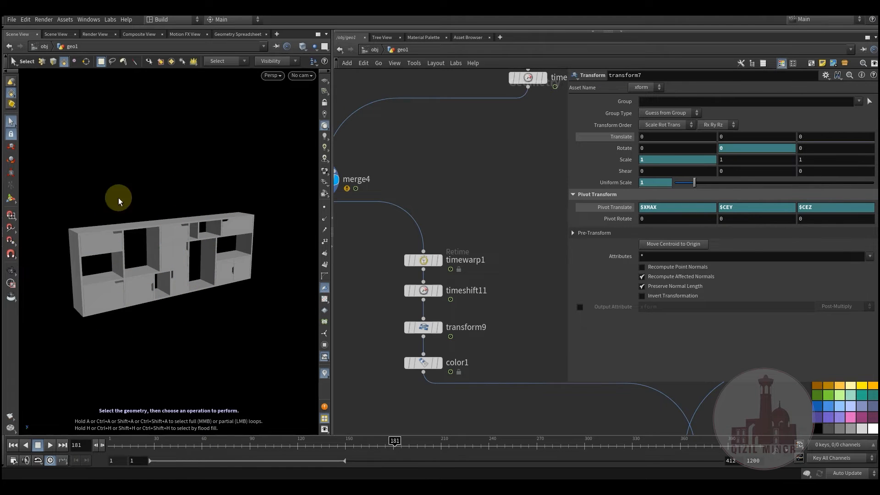
mouse_move(424, 258)
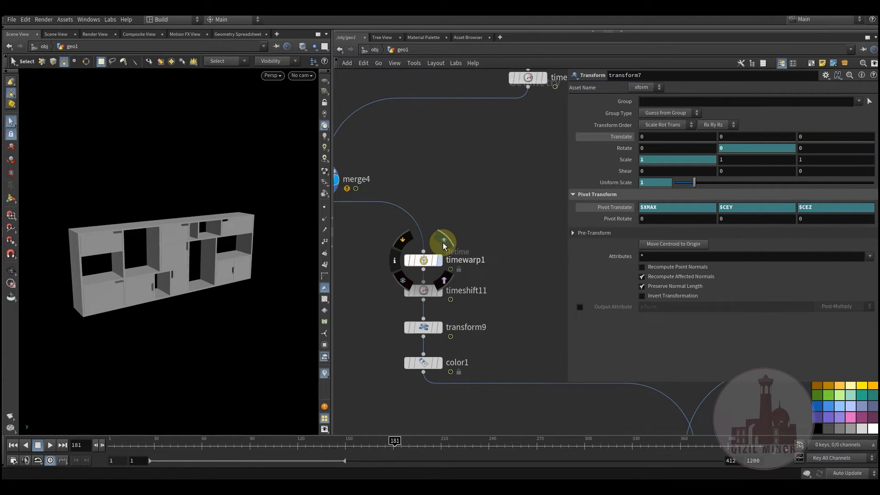
left_click(443, 241)
left_click(427, 260)
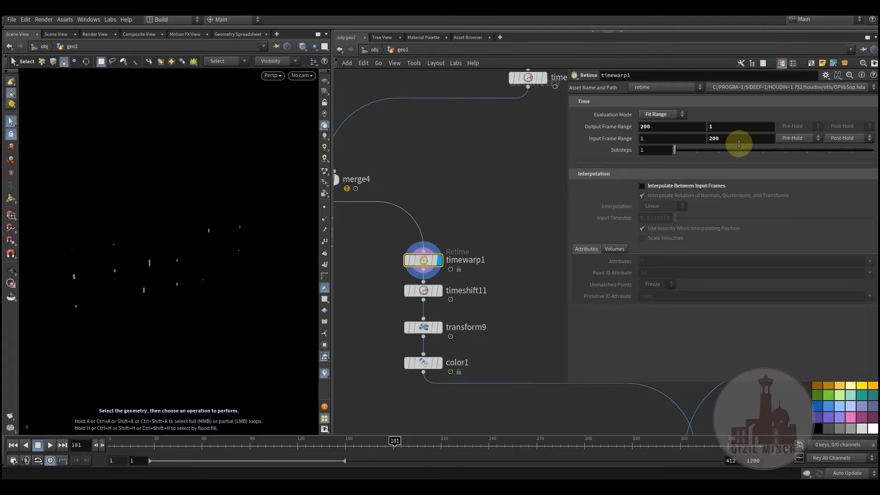
left_click_drag(166, 443, 87, 443)
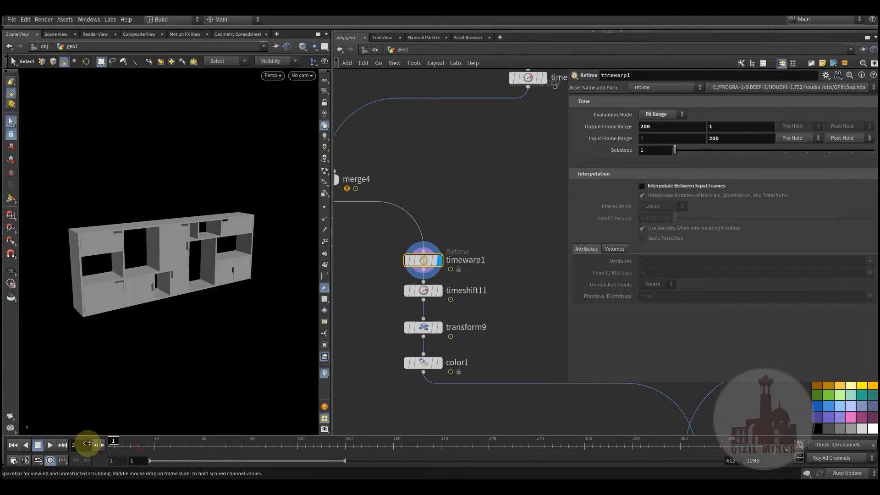
left_click_drag(199, 445, 138, 457)
- Display timeshift11 and inspect its Frame expression together with the neighbouring timewarp1 node
left_click(428, 291)
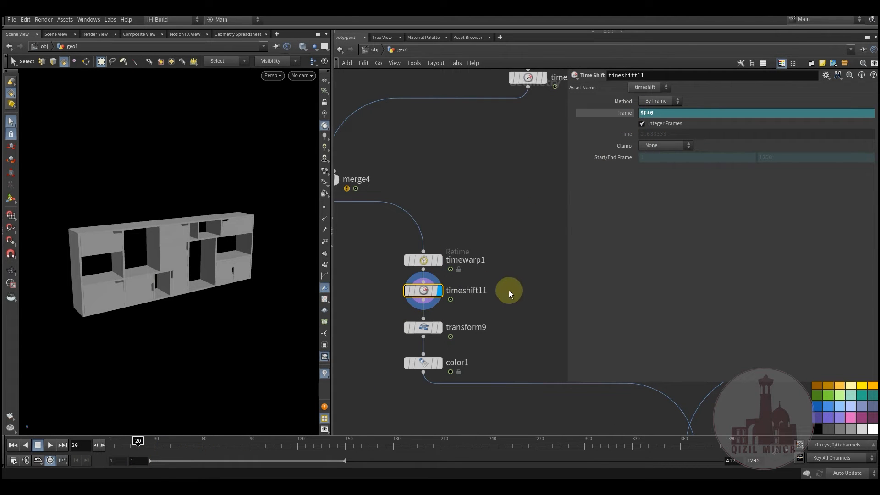
middle_click_drag(499, 225, 502, 157)
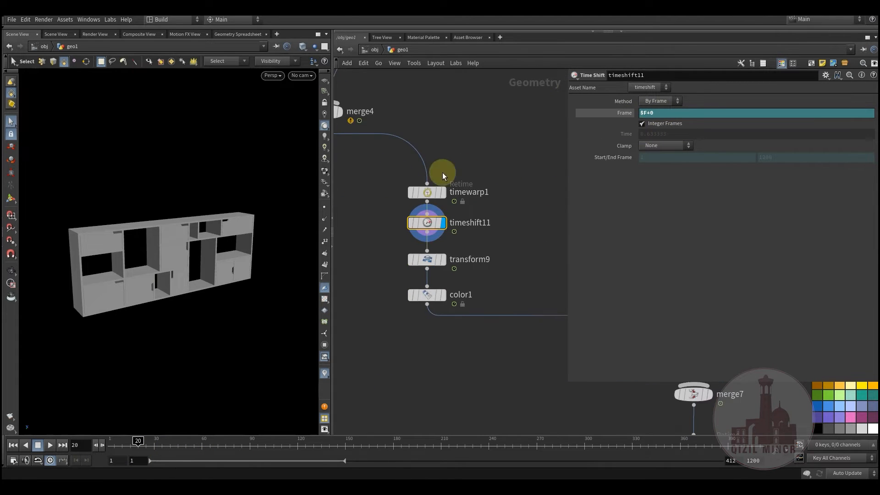
left_click_drag(497, 158, 389, 226)
left_click(529, 191)
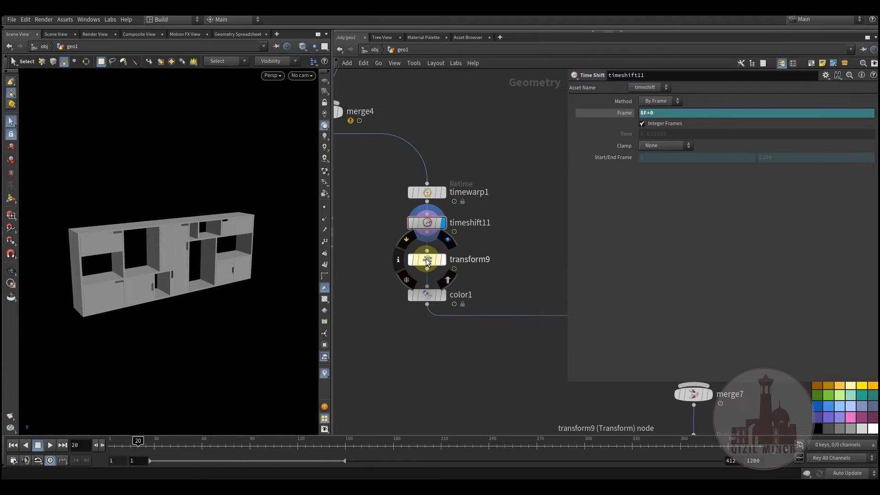
- Display the transform9 node, inspect its animated Scale values, and scrub the shelf animation to frame 83
left_click(427, 259)
middle_click_drag(493, 271, 471, 261)
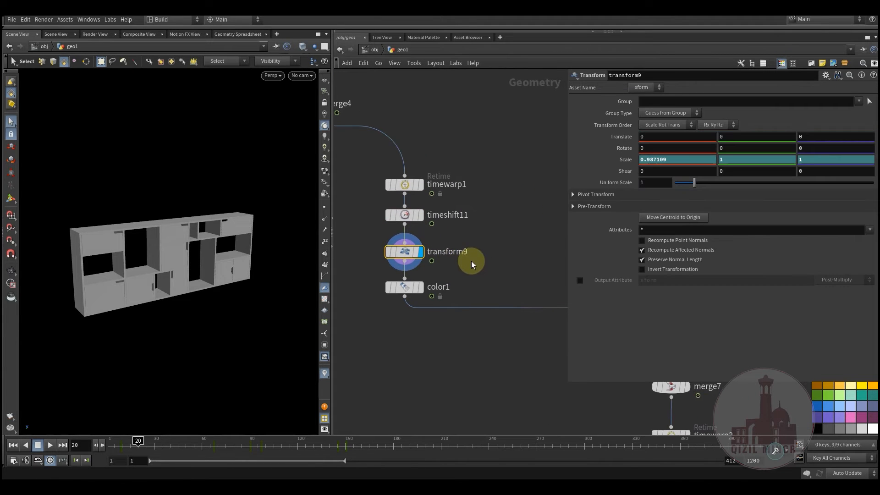
left_click_drag(171, 448, 241, 467)
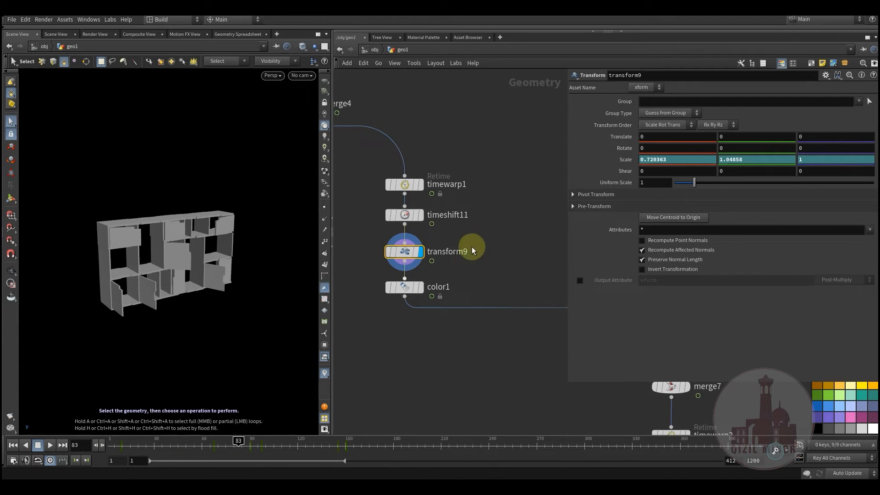
- Show color2 as a template overlay on the transform9 shelf, scrub through the animation to compare both, and return to frame 1
middle_click_drag(474, 252, 421, 299)
scroll(426, 275, "down", 5)
scroll(485, 317, "up", 2)
middle_click_drag(545, 346, 464, 300)
left_click(460, 297)
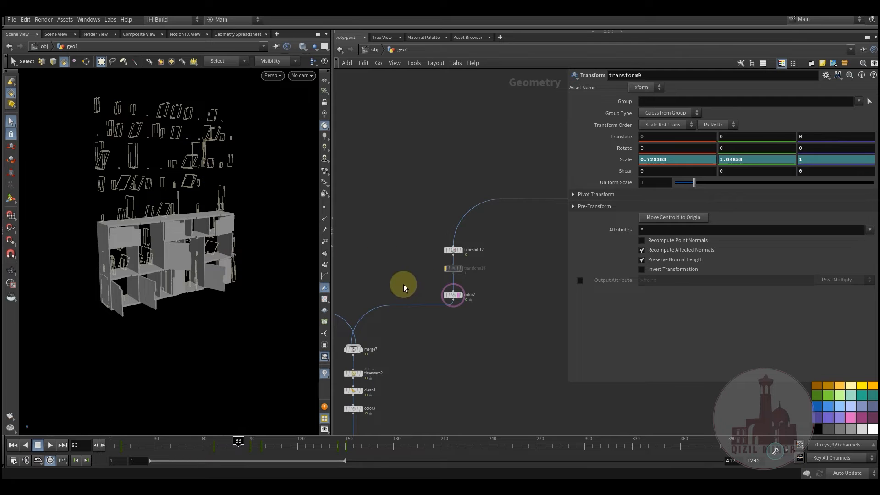
middle_click_drag(403, 285, 458, 285)
left_click_drag(158, 456, 261, 461)
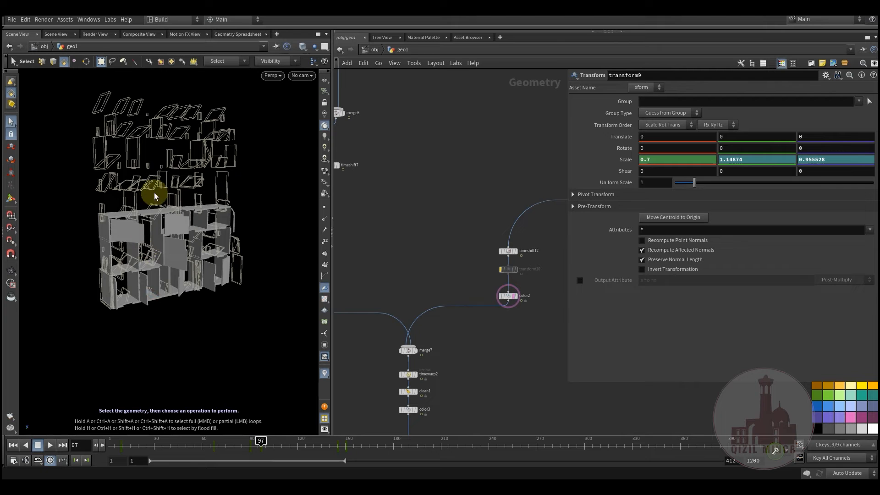
left_click_drag(177, 442, 324, 472)
left_click_drag(234, 450, 109, 441)
- Display the source file node and the normal1 node below it, and examine the complete tall bookcase
middle_click_drag(424, 243, 368, 352)
scroll(378, 379, "down", 4)
scroll(456, 285, "up", 3)
middle_click_drag(457, 174, 414, 185)
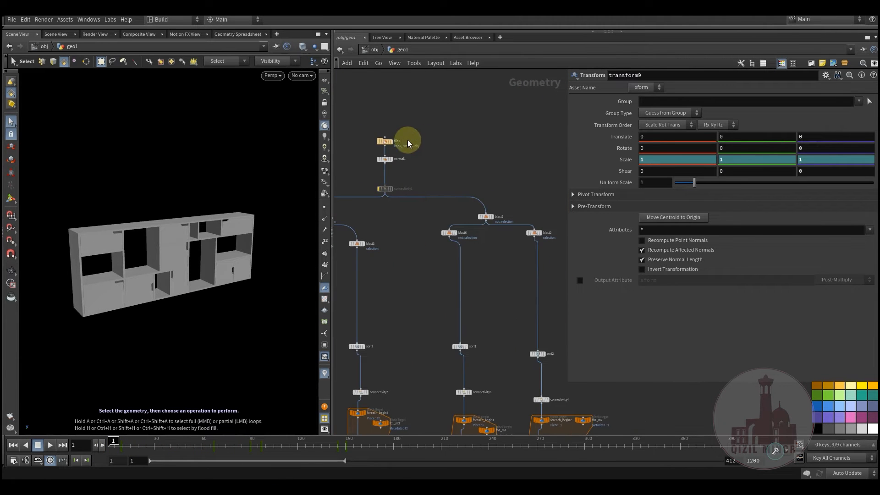
left_click(394, 150)
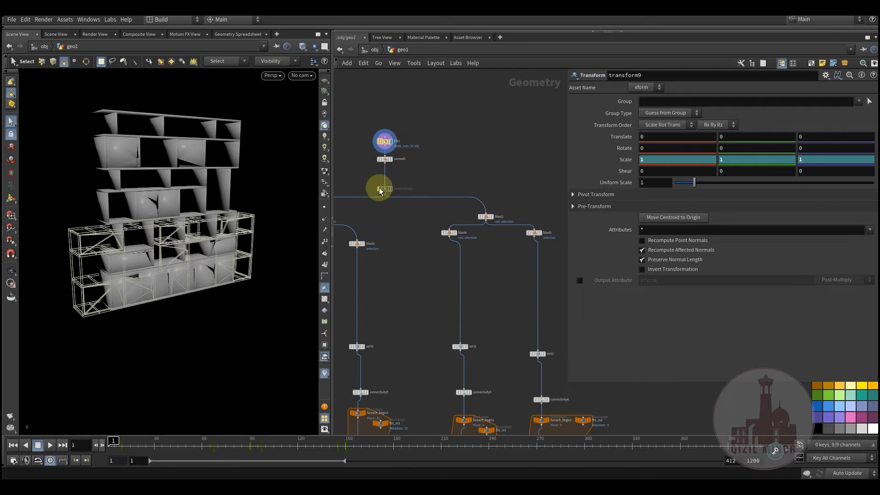
left_click(390, 159)
left_click(401, 250)
left_click_drag(176, 175, 140, 206, "alt")
- Display the door panels isolated by blast2 and inspect the foreach1 and foreach2 loops that process them, selecting each loop's nodes
middle_click_drag(436, 276, 384, 264)
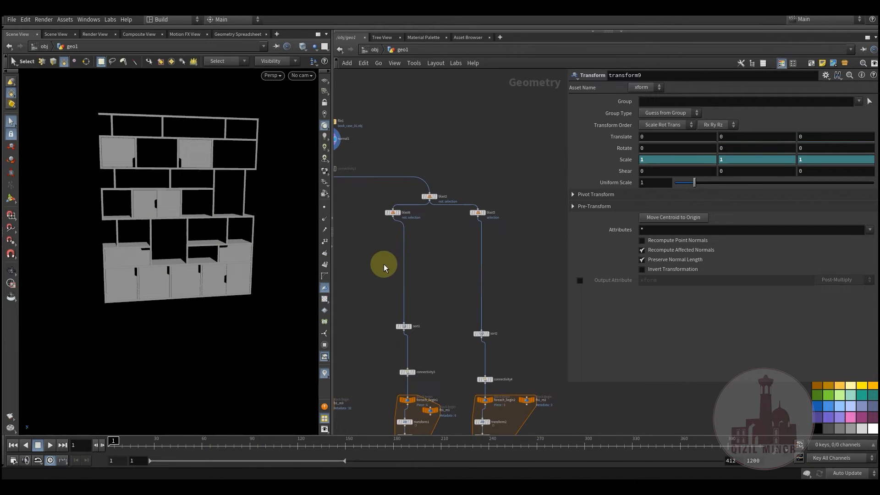
left_click(444, 195)
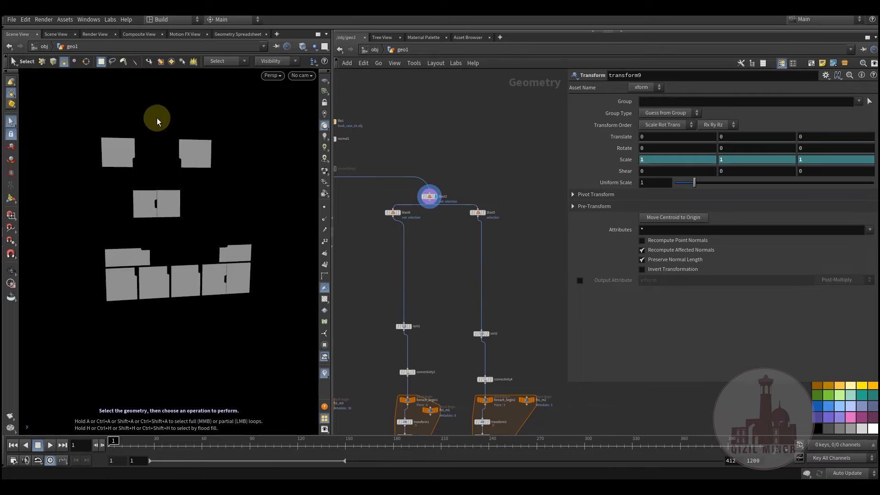
middle_click_drag(429, 290, 439, 151)
scroll(430, 270, "down", 1)
middle_click_drag(431, 265, 422, 231)
scroll(454, 330, "up", 2)
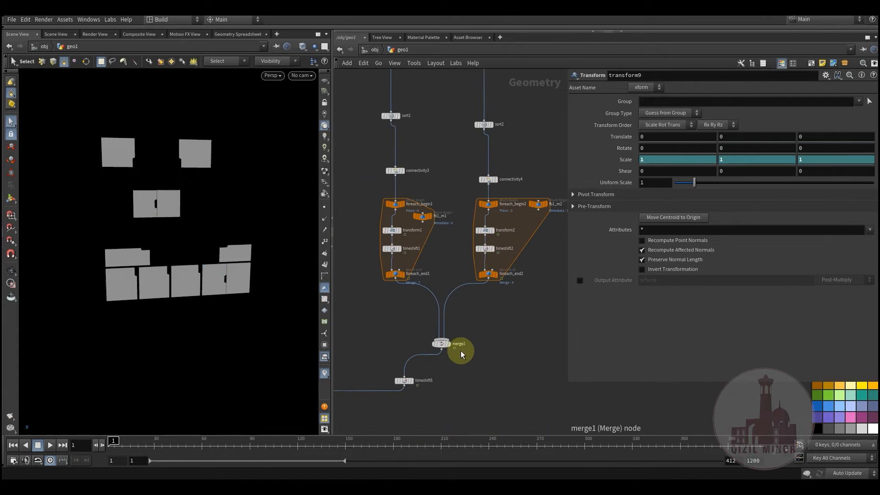
left_click_drag(373, 186, 424, 313)
middle_click_drag(508, 341, 484, 371)
left_click_drag(514, 348, 435, 188)
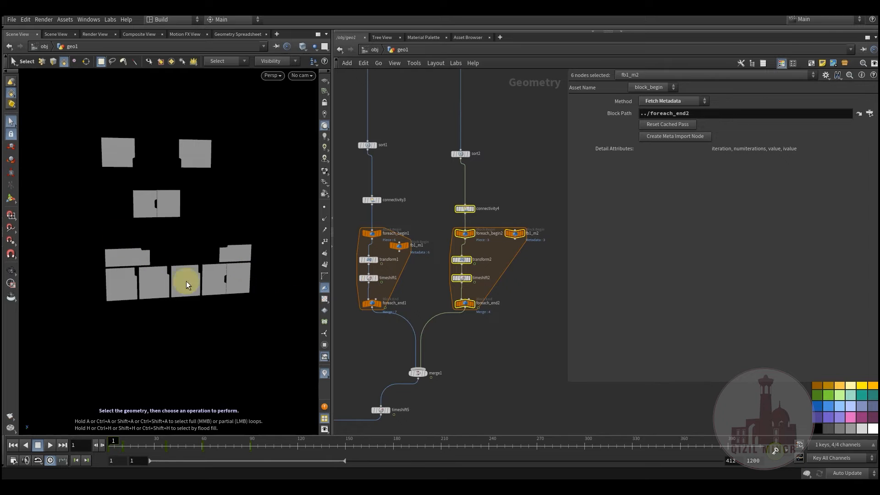
- Display merge1 to view both door groups together, clear the node selection, and scrub the animation to frame 156
middle_click_drag(423, 362, 450, 327)
scroll(449, 327, "up", 2)
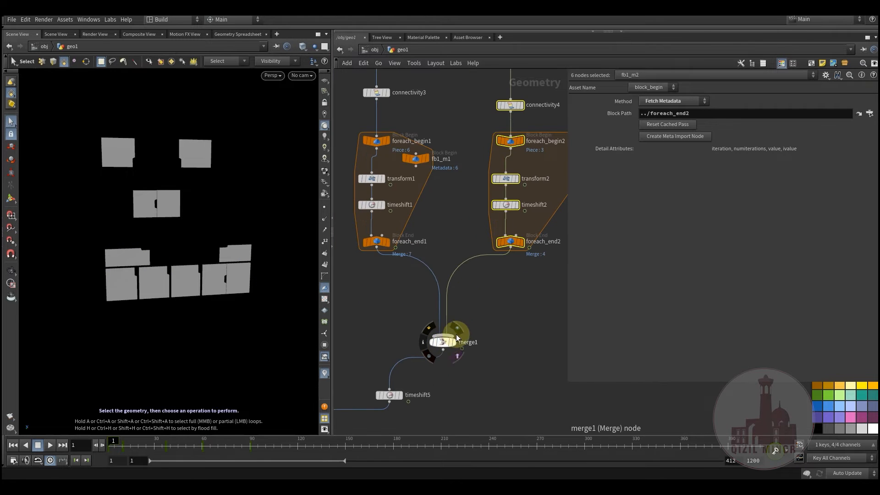
left_click(454, 340)
left_click(510, 339)
left_click_drag(255, 446, 355, 446)
- Display the voronoifracture1 node in the boards branch and inspect its settings and the horizontal shelf boards
middle_click_drag(386, 296, 476, 312)
scroll(406, 320, "down", 2)
scroll(408, 334, "down", 2)
middle_click_drag(423, 332, 473, 369)
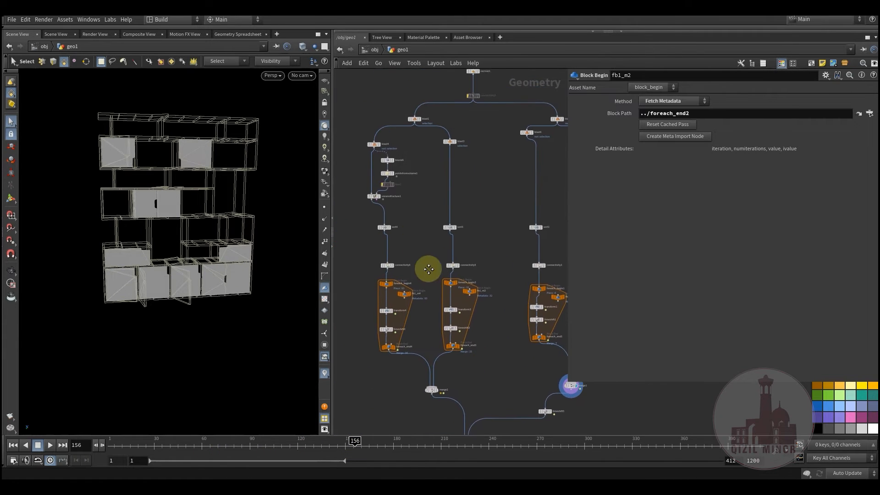
middle_click_drag(428, 269, 455, 336)
scroll(390, 276, "up", 3)
left_click(418, 249)
left_click(407, 248)
middle_click_drag(464, 276, 455, 318)
left_click_drag(235, 258, 291, 280, "alt")
middle_click_drag(489, 229, 486, 292)
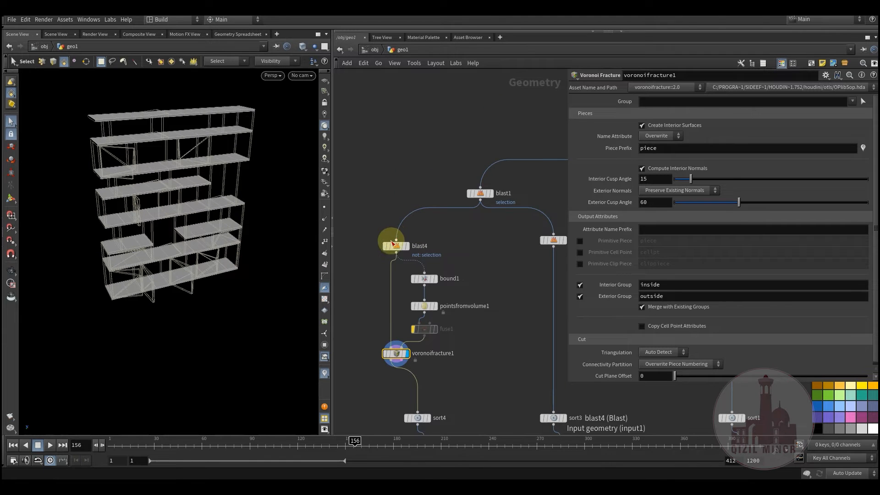
- Display blast4, inspect its primitive group, and activate geometry selection to examine the horizontal boards it keeps
left_click(413, 237)
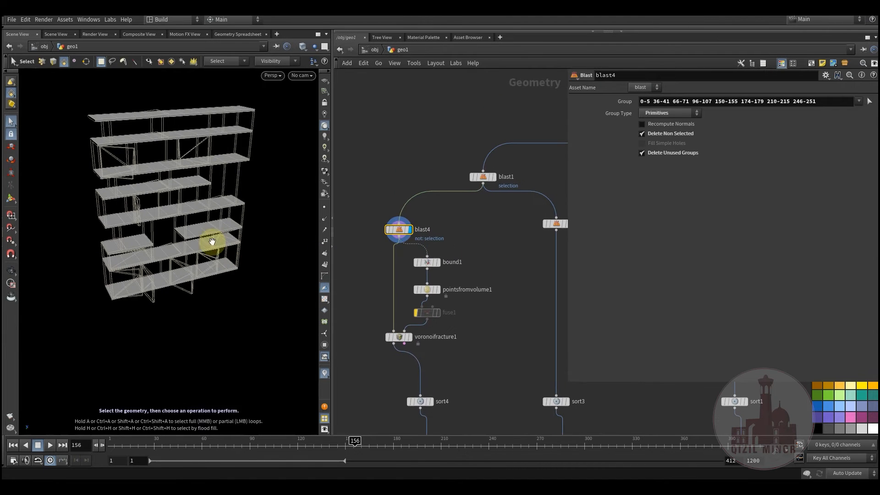
key("Escape")
left_click_drag(144, 223, 143, 252)
key("s")
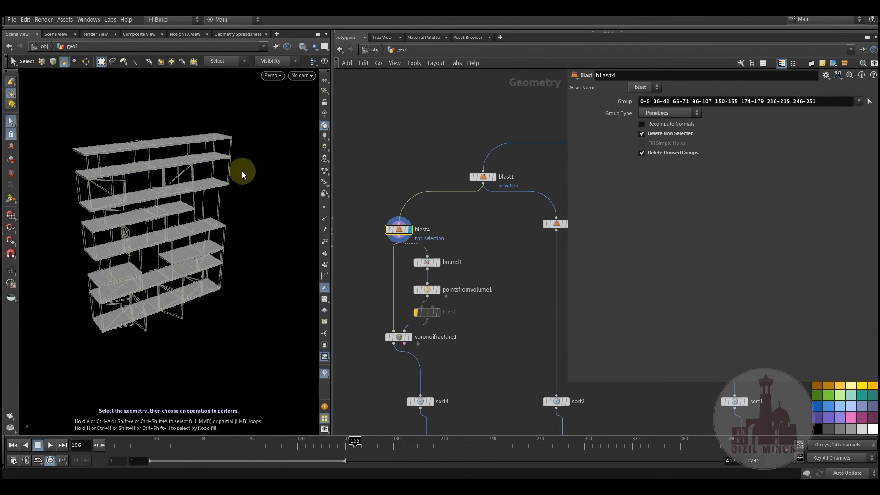
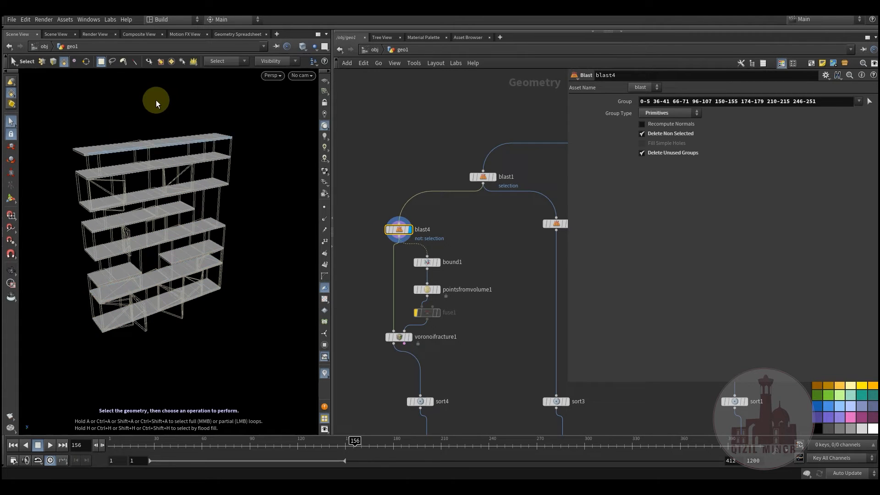
- Display the voronoifracture1 node's output and open its parameters
middle_click_drag(471, 341, 464, 289)
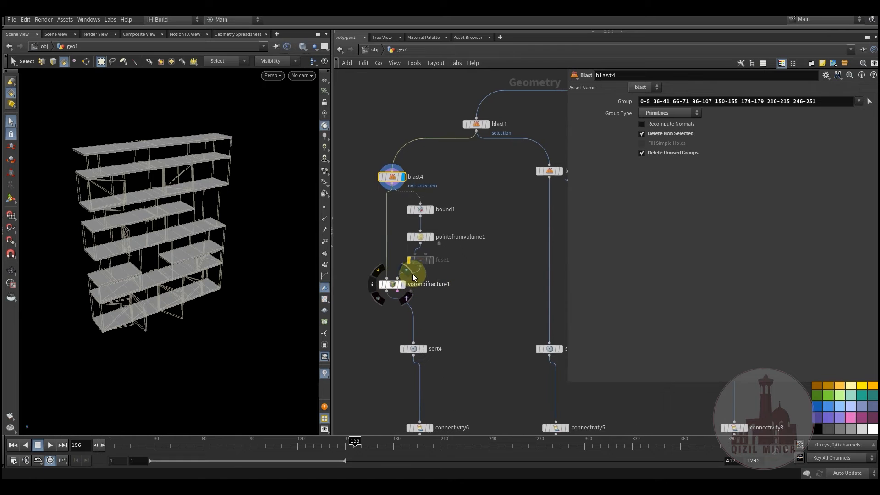
left_click(392, 284)
scroll(436, 236, "down", 4)
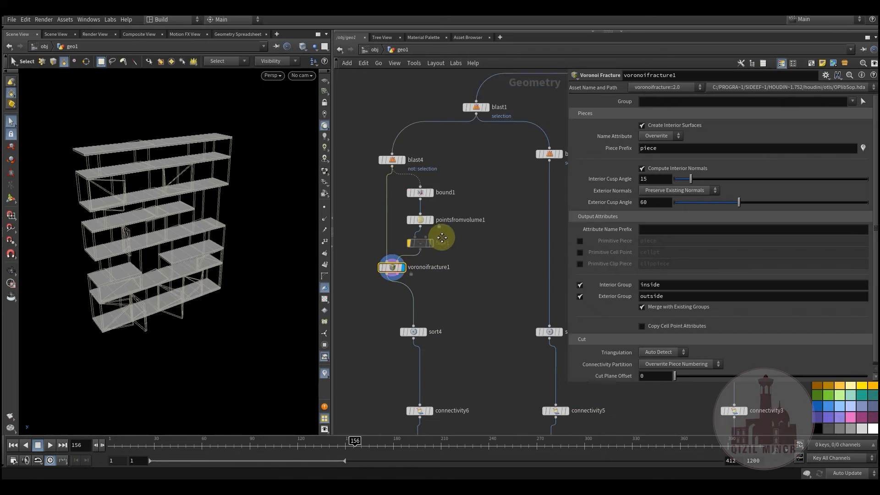
- Display merge2 and scrub the timeline to examine the combined motion of the two looped branches
middle_click_drag(496, 169, 447, 238)
middle_click_drag(422, 304, 426, 151)
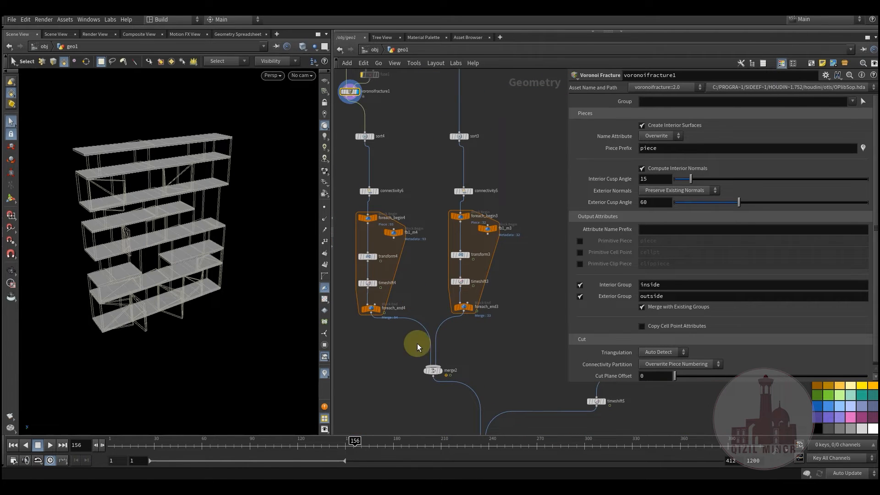
left_click(448, 367)
middle_click_drag(474, 359, 493, 325)
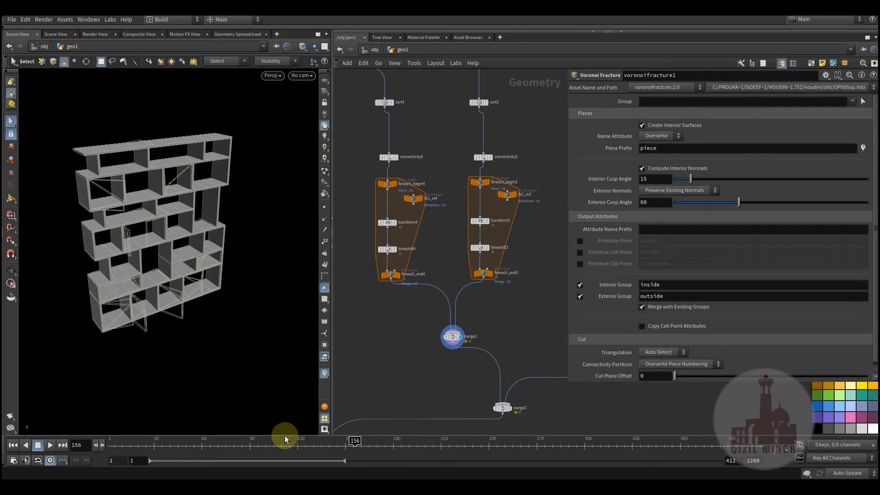
left_click_drag(197, 441, 161, 454)
left_click_drag(230, 447, 272, 447)
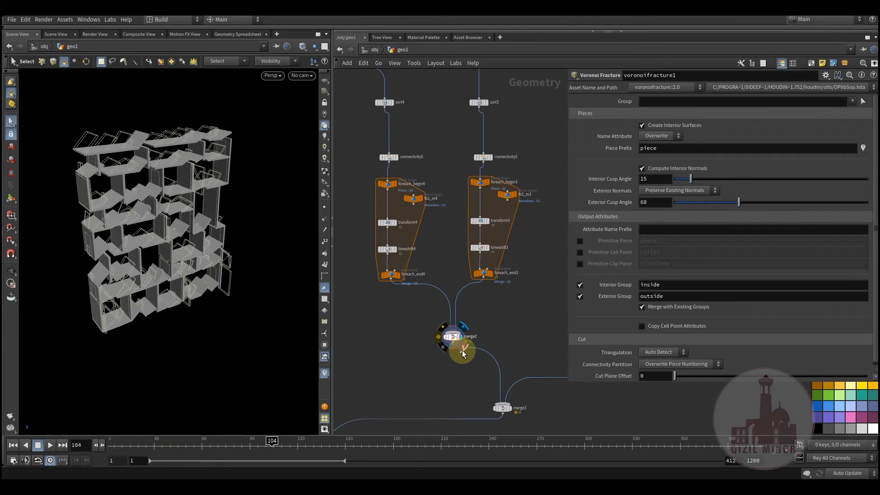
left_click_drag(210, 456, 228, 457)
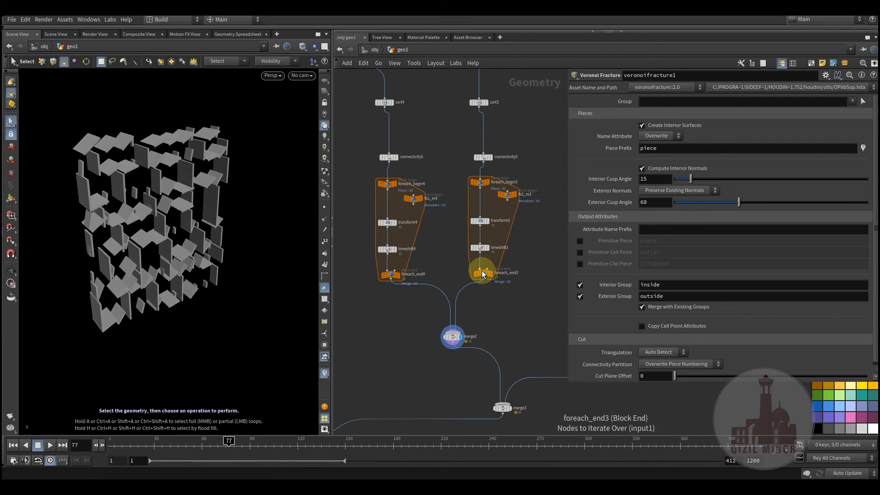
- Display foreach_end3 and scrub through the frames to examine how the vertical panels animate
left_click(495, 270)
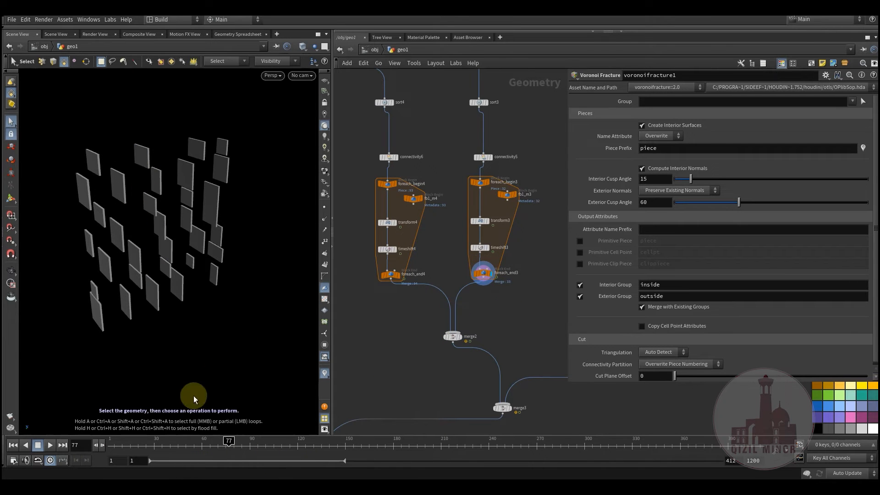
left_click_drag(140, 443, 110, 445)
left_click_drag(170, 449, 300, 443)
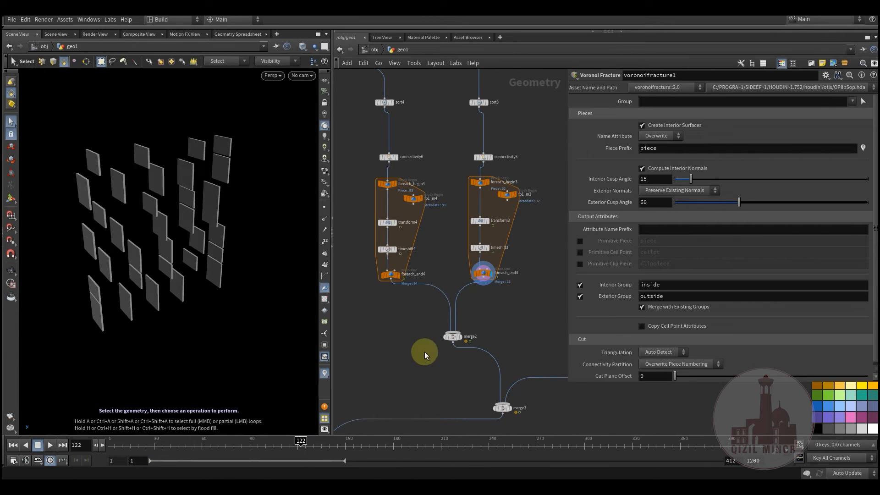
- Display merge2 again and replay the shelves and panels assembling by scrubbing to frame 96
left_click(465, 337)
mouse_move(93, 450)
left_mouse_down()
mouse_move(304, 460)
mouse_move(88, 450)
left_mouse_up()
left_click_drag(182, 451, 258, 448)
middle_click_drag(441, 387, 385, 327)
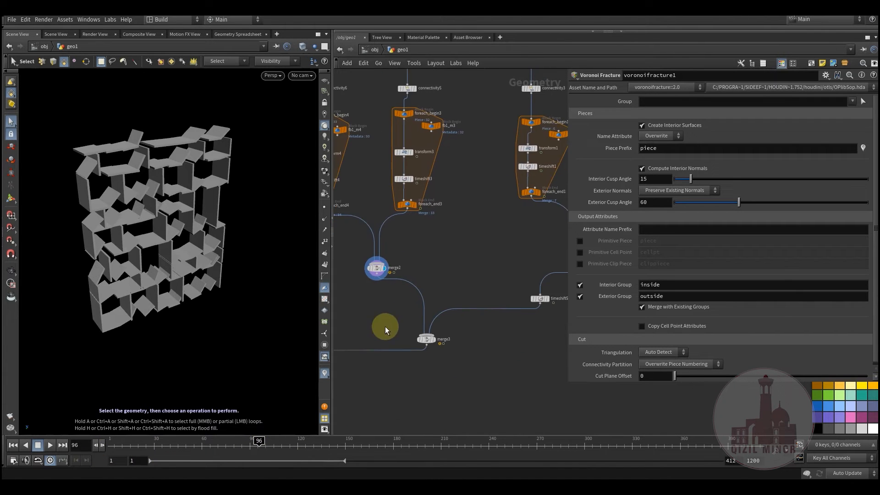
- Display merge3 and scrub to frame 150 to examine the cabinet assembling together with its doors
scroll(416, 339, "up", 2)
left_click(450, 325)
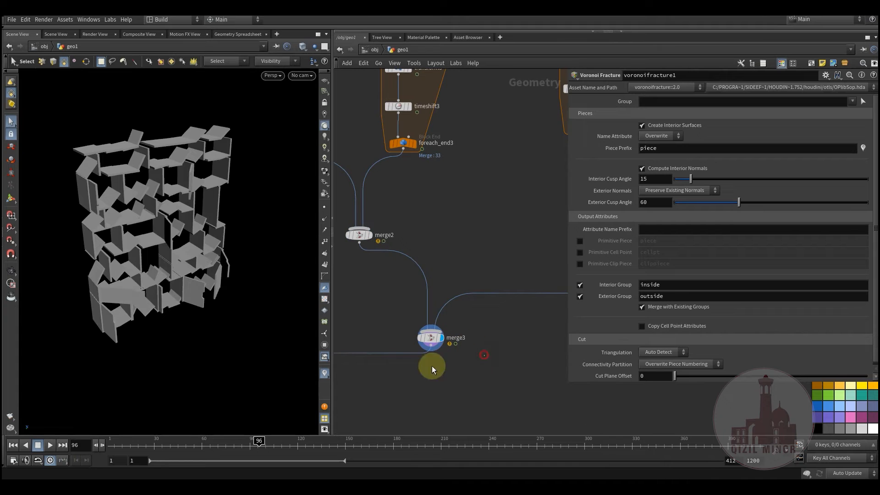
left_click_drag(133, 451, 399, 462)
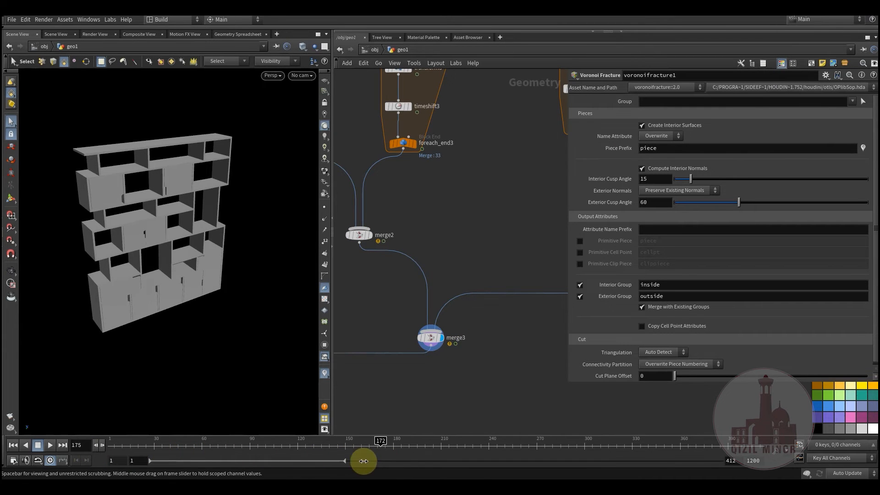
left_click_drag(262, 457, 346, 459)
- Display merge7 and scrub from the start to frame 206 to review the colored cabinet assembly
middle_click_drag(396, 395, 465, 251)
middle_click_drag(423, 346, 494, 301)
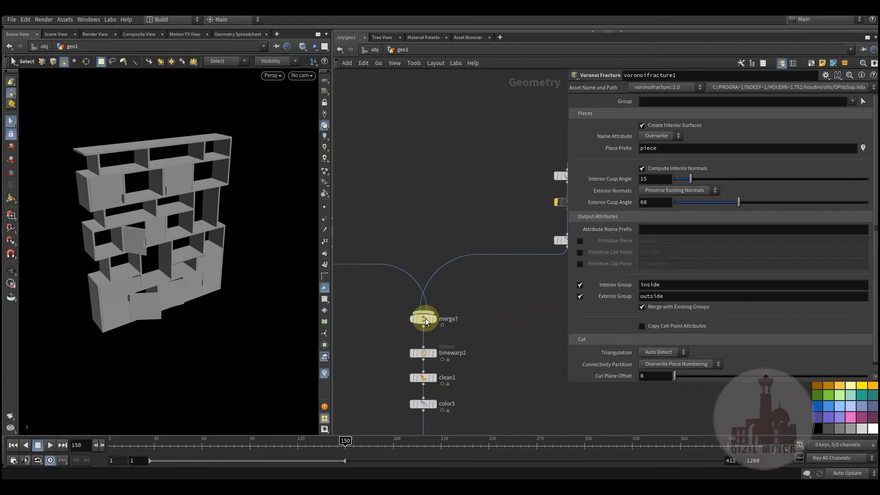
left_click(441, 307)
middle_click_drag(463, 330, 476, 260)
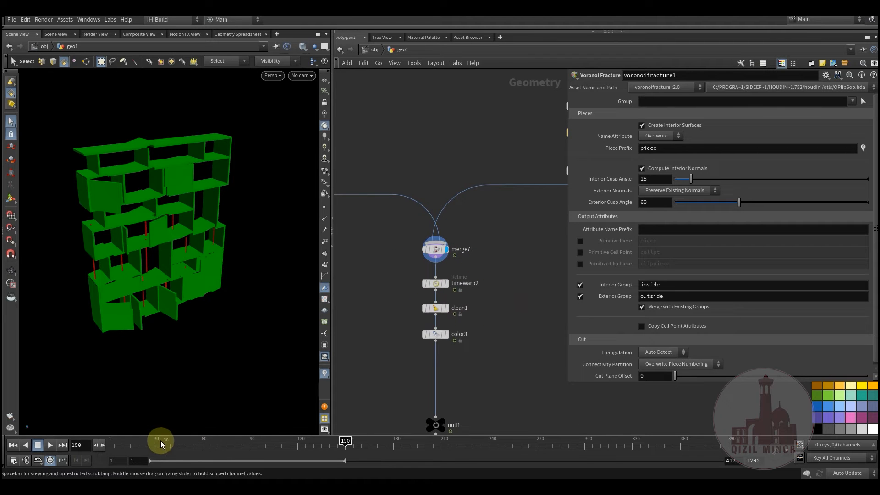
left_click(96, 443)
left_click_drag(156, 447, 435, 453)
middle_click_drag(466, 383, 462, 342)
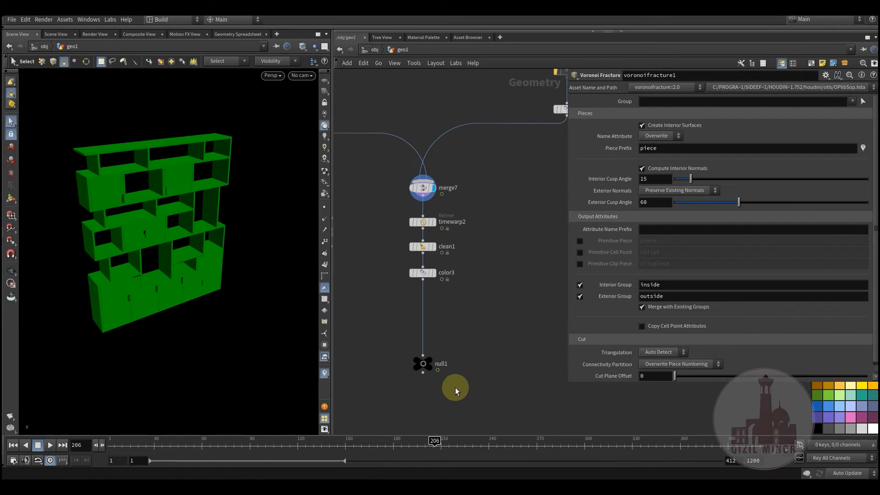
- Display the final null1 output and scrub to frame 138 to review the retimed animation
left_click(438, 351)
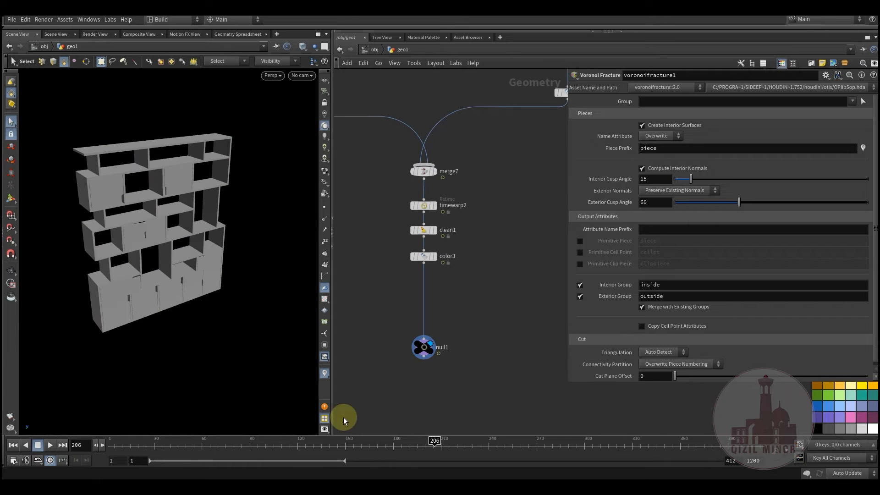
left_click_drag(137, 447, 326, 438)
middle_click_drag(477, 267, 473, 355)
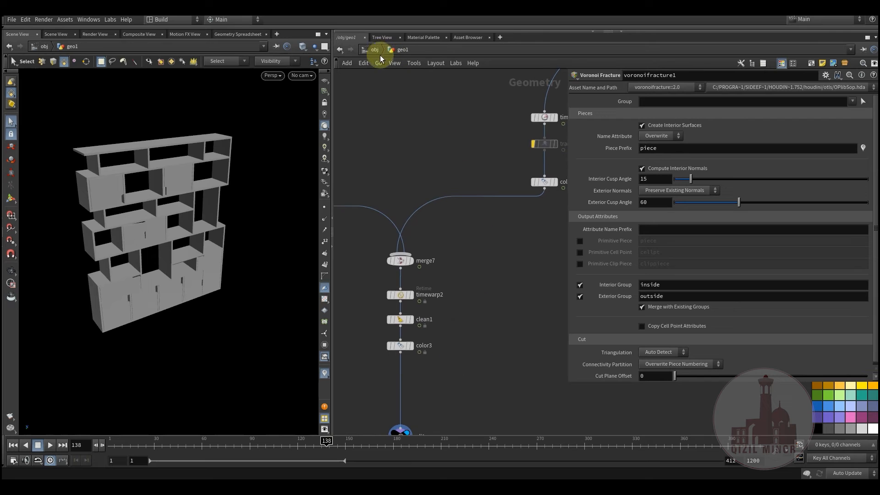
- Show the entire geo1 network, select all of its nodes to examine its extent, and clear the selection
key("h")
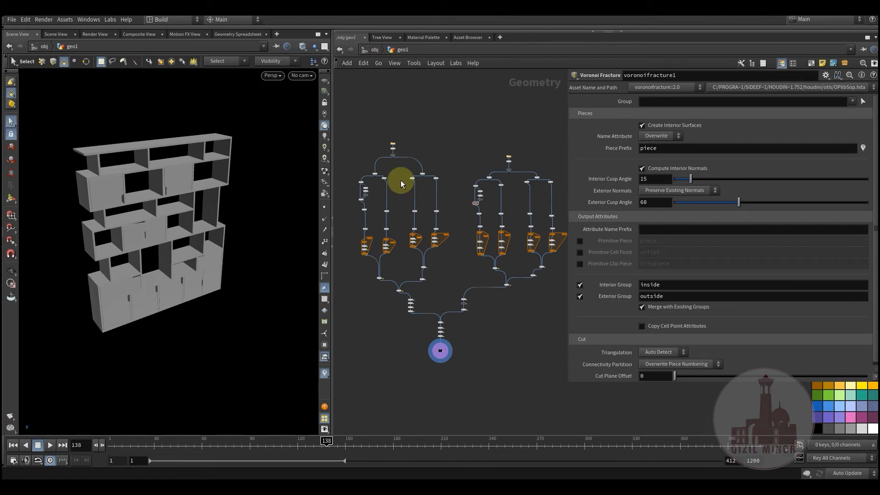
left_click_drag(549, 366, 554, 366)
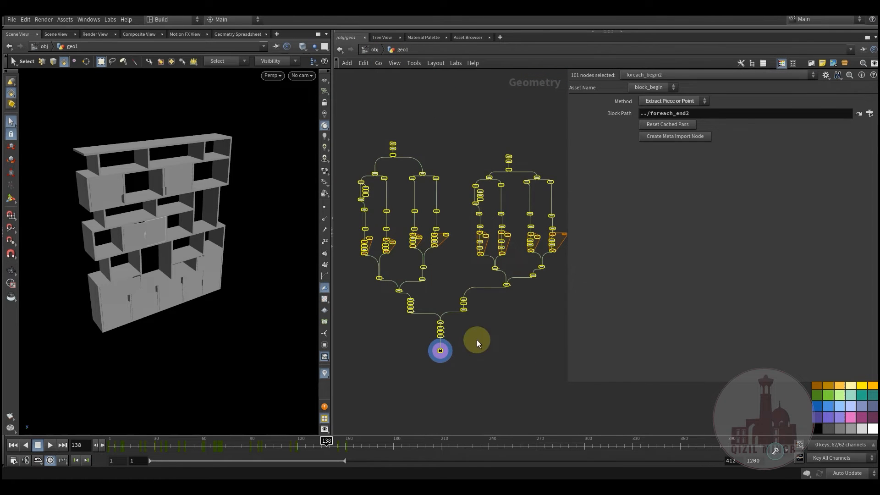
left_click(507, 322)
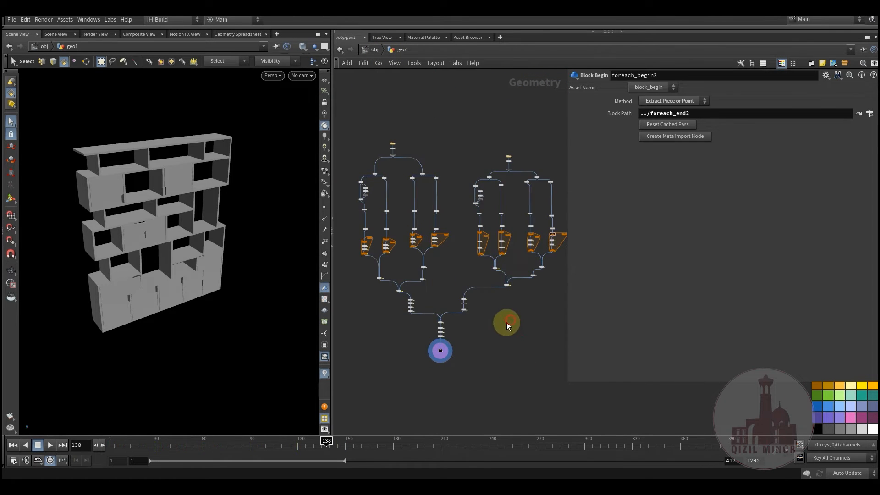
- Go up to the object level, display geo2, and view its whole shelf unit from the front
left_click(374, 50)
left_click(449, 246)
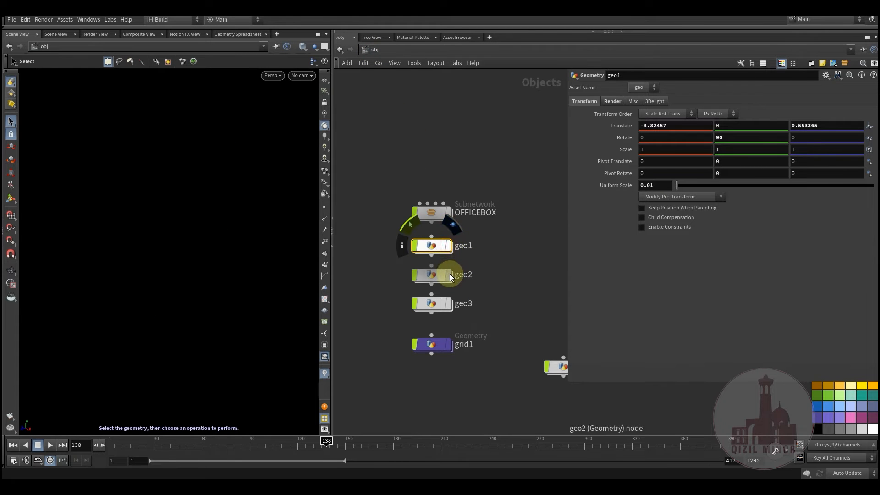
left_click(450, 276)
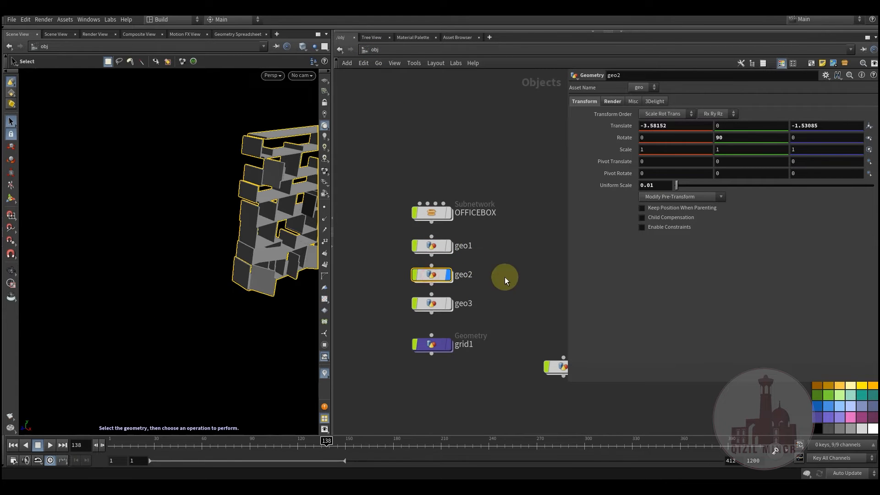
middle_click_drag(505, 277, 491, 318)
middle_click_drag(249, 247, 142, 279, "alt")
left_click_drag(141, 279, 193, 291, "alt")
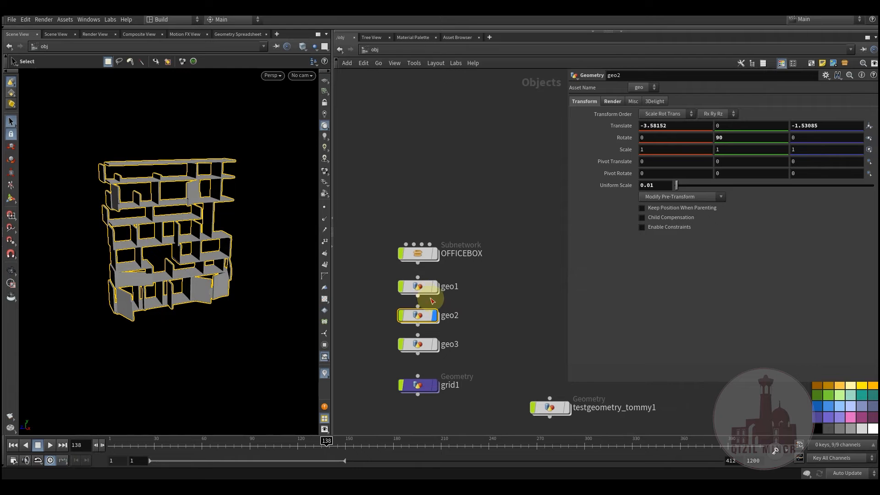
- Open the geo2 network and examine its node branches alongside the enlarged shelf model
double_click(419, 316)
middle_click_drag(410, 318, 395, 328)
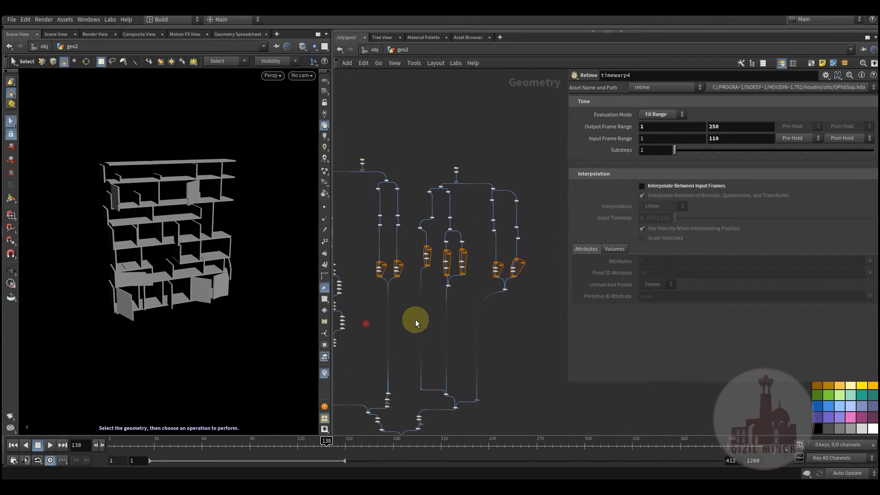
left_click_drag(543, 244, 542, 243)
left_click(401, 332)
middle_click_drag(423, 340, 456, 386)
left_click_drag(160, 280, 237, 315, "alt")
key("g")
key("s")
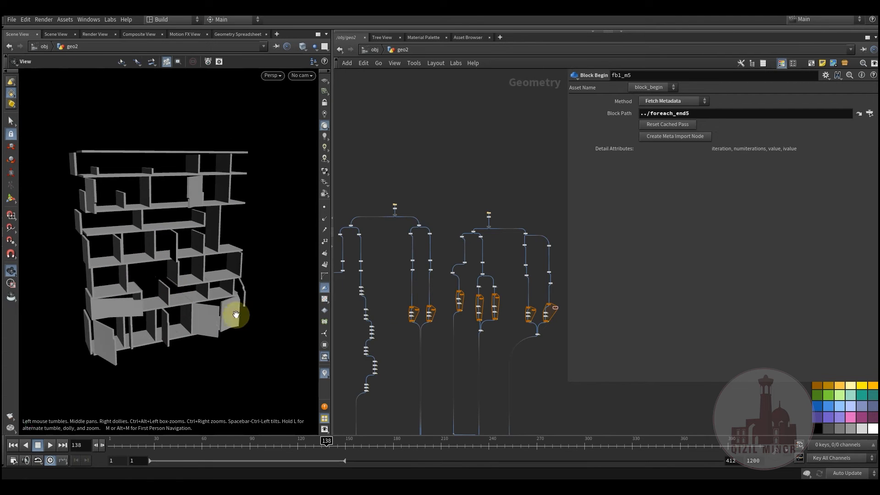
- Display normal2 below the imported file2 model, and then a blast node further down the network
middle_click_drag(397, 202, 391, 255)
scroll(390, 255, "up", 3)
scroll(390, 255, "up", 4)
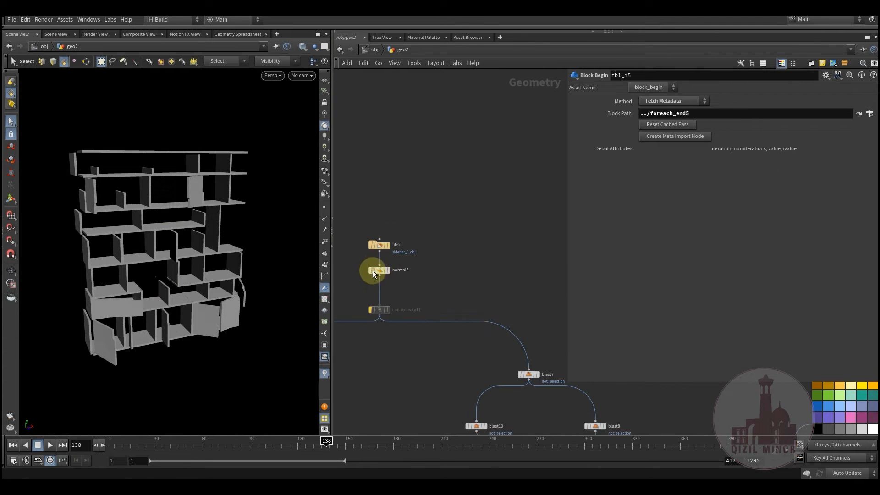
left_click(392, 260)
middle_click_drag(470, 306, 366, 286)
scroll(367, 293, "down", 4)
scroll(504, 300, "up", 1)
middle_click_drag(539, 310, 488, 292)
left_click(491, 280)
- Display blast12 and blast9 in turn to compare the parts separated below blast11
scroll(364, 300, "down", 3)
scroll(453, 305, "down", 3)
middle_click_drag(336, 342, 480, 287)
scroll(428, 254, "up", 5)
left_click(427, 236)
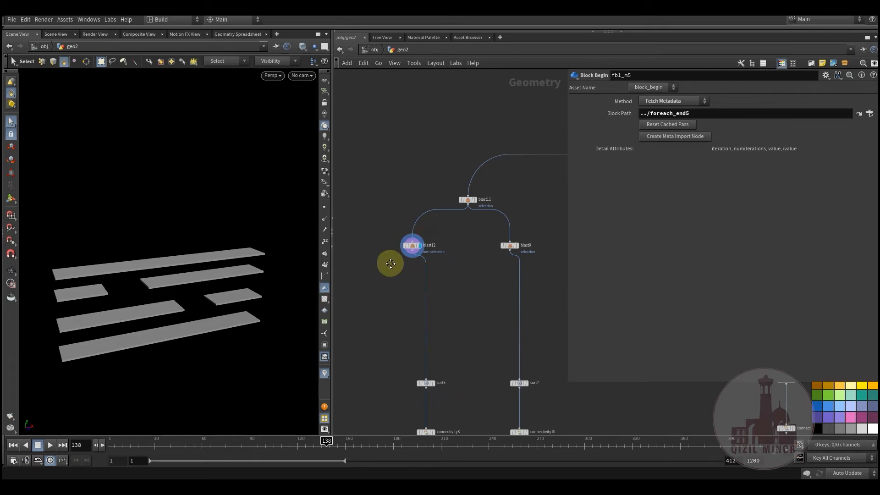
middle_click_drag(513, 246, 439, 227)
left_click(451, 217)
- Follow the horizontal shelf branch below blast12 and display connectivity8
middle_click_drag(507, 242, 524, 164)
scroll(524, 164, "down", 2)
scroll(415, 316, "up", 2)
middle_click_drag(415, 316, 446, 240)
middle_click_drag(452, 193, 443, 229)
scroll(442, 230, "up", 3)
left_click(453, 212)
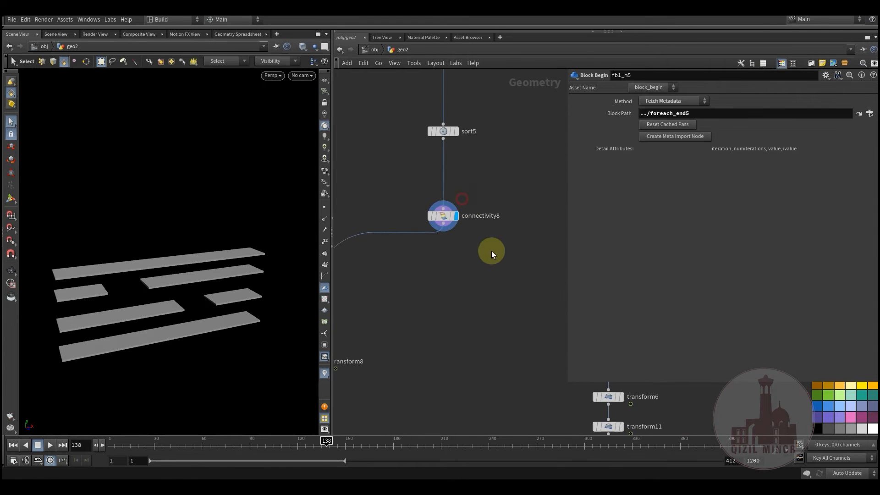
- Select sort5 with connectivity8, and then the parallel sort7 pair, to examine their sort settings
middle_click_drag(492, 251, 460, 293)
left_click_drag(463, 311, 464, 312)
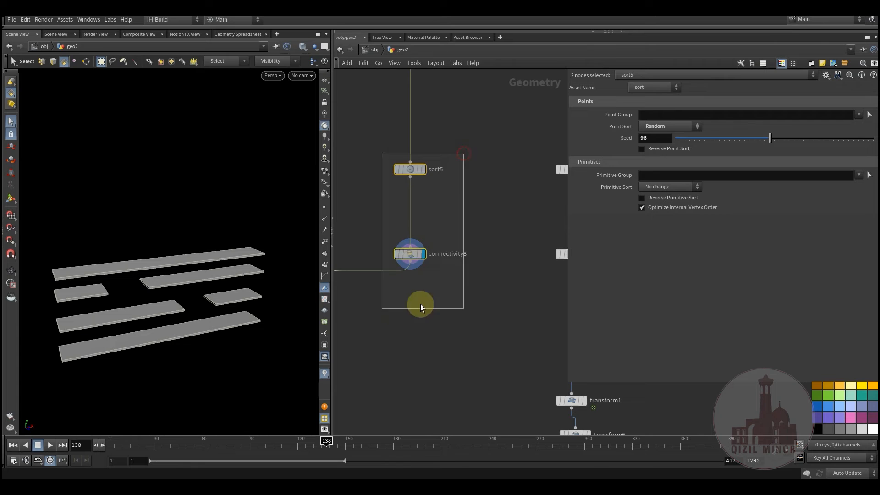
middle_click_drag(469, 315, 423, 360)
left_click_drag(520, 302, 546, 323)
- Display and select transform8, and scrub to frame 22 to examine its keyframed X scale
scroll(414, 369, "down", 3)
middle_click_drag(349, 397, 421, 343)
middle_click_drag(374, 378, 450, 245)
scroll(449, 246, "up", 3)
left_click(479, 194)
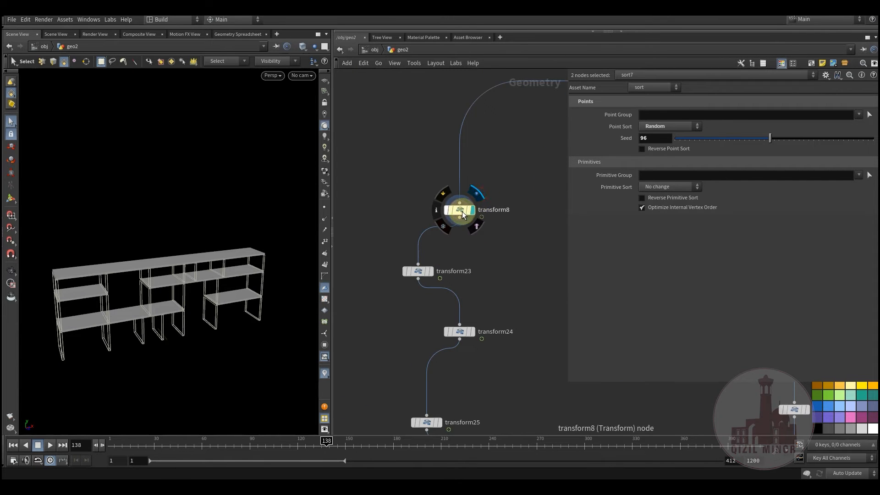
left_click(462, 211)
middle_click_drag(499, 265, 502, 213)
left_click_drag(184, 440, 142, 442)
- Display transform23 and transform24 in turn, and open transform24's keyframed parameters
left_click(433, 220)
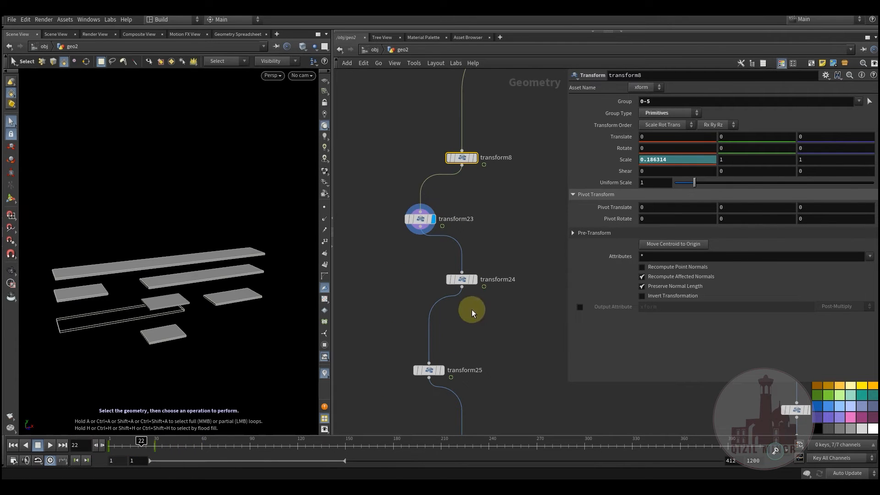
left_click(474, 279)
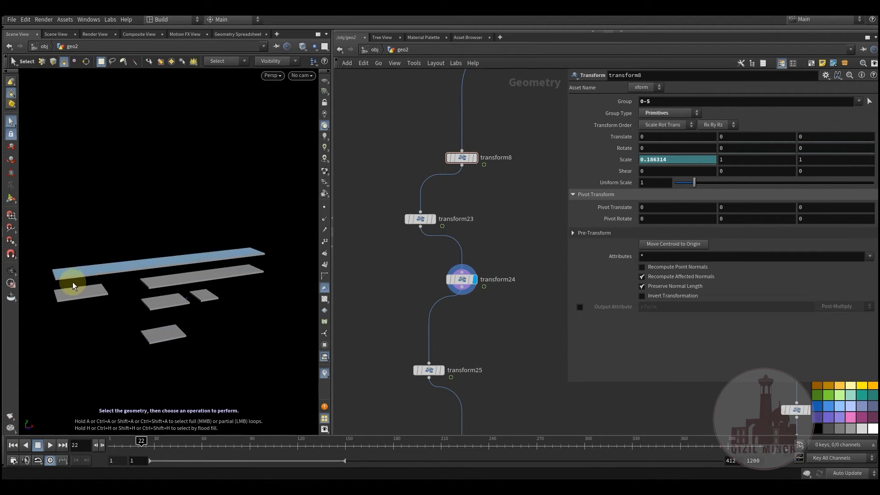
left_click_drag(410, 264, 513, 302)
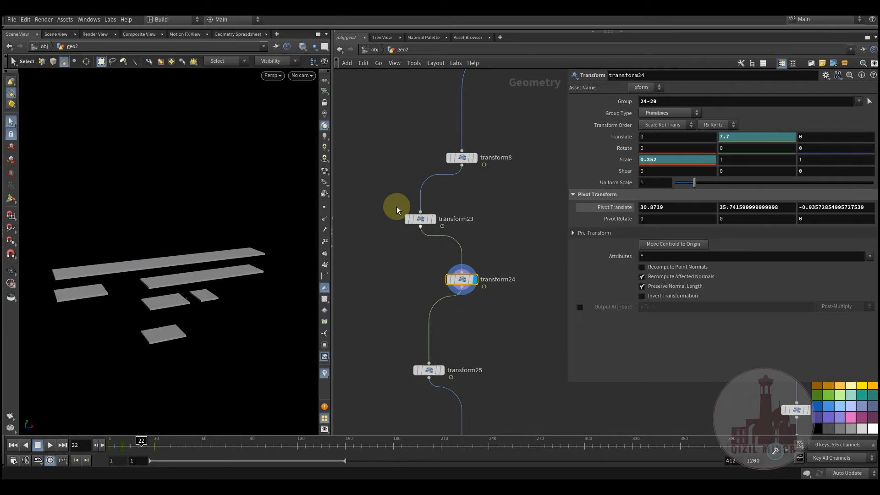
- Examine transform23's primitive group and parameters, and display transform25 further down the chain
left_click(421, 219)
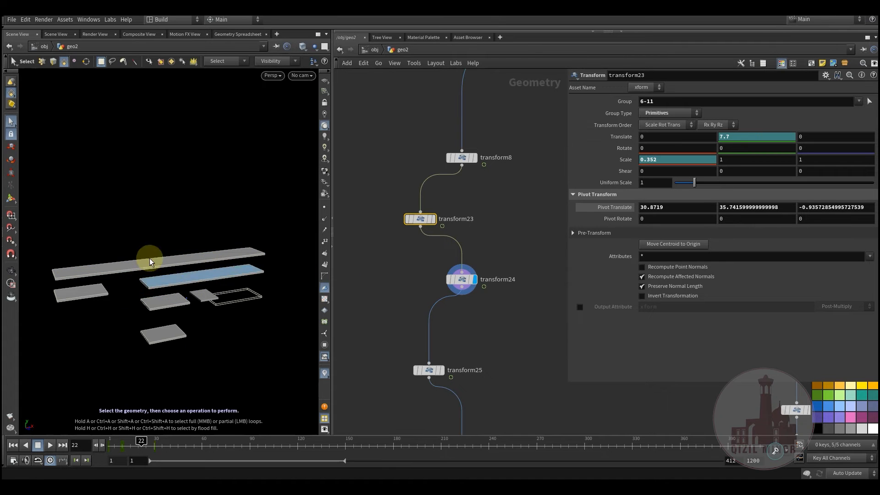
middle_click_drag(454, 303, 421, 252)
left_click(437, 274)
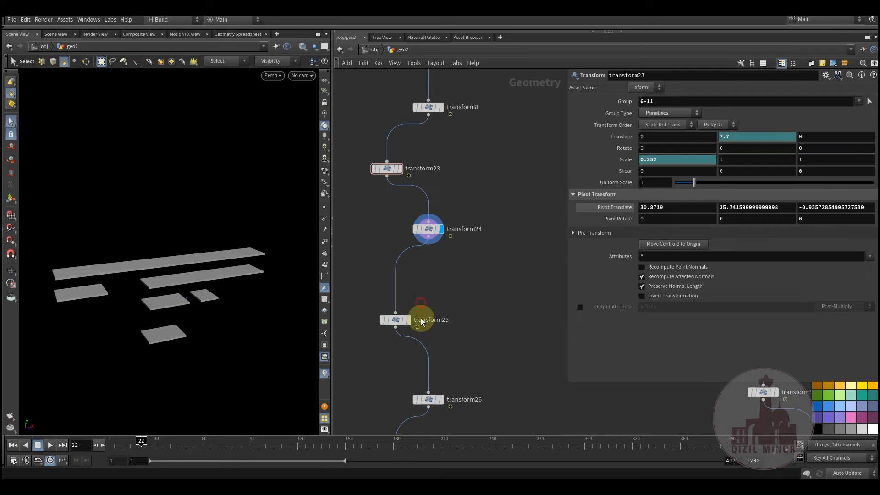
left_click(416, 304)
middle_click_drag(471, 350, 478, 284)
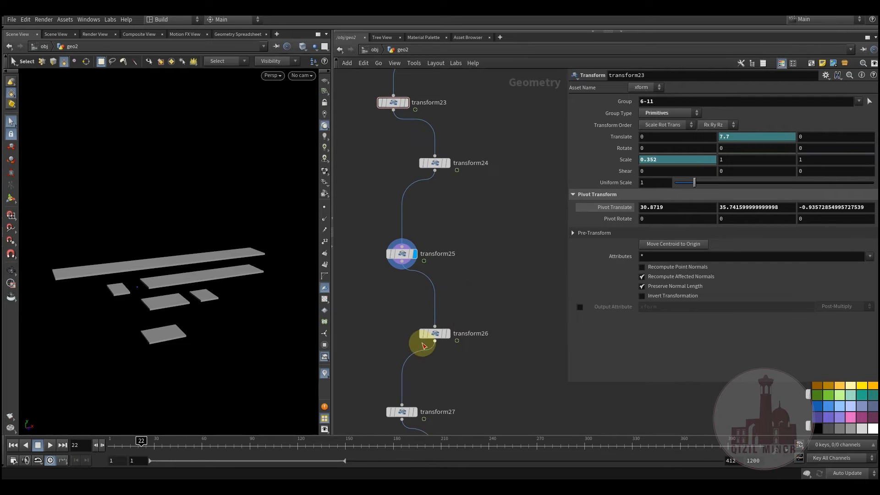
- Display transform26 and scrub to frame 76 to examine the shelf pieces' scaling animation
left_click(449, 329)
middle_click_drag(482, 398, 481, 316)
mouse_move(222, 440)
left_mouse_down()
mouse_move(91, 440)
mouse_move(228, 444)
left_mouse_up()
middle_click_drag(511, 374, 425, 265)
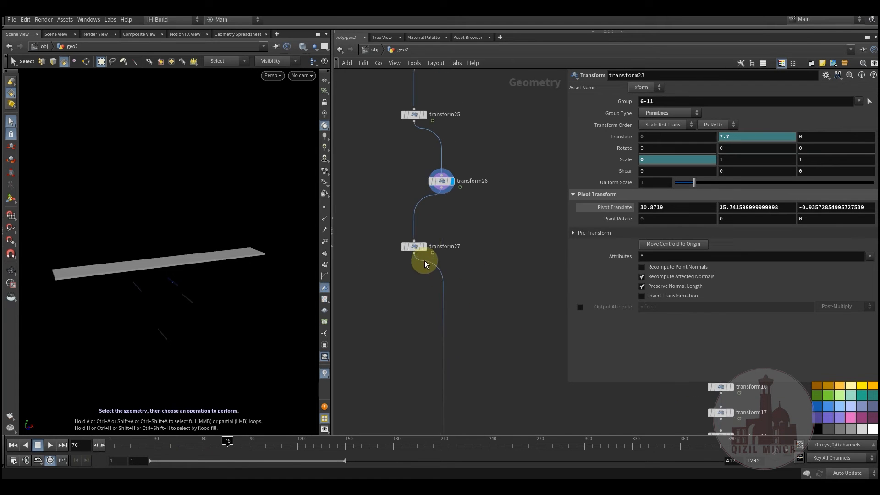
- Display transform27 and scrub between frames 25 and 51 to examine the top shelf's scaling
left_click(432, 243)
left_click_drag(218, 441, 146, 444)
left_click(143, 445)
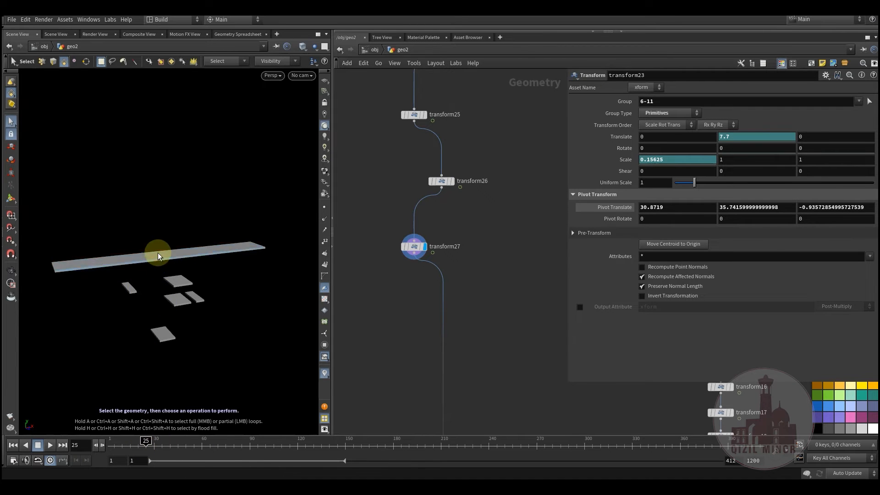
left_click_drag(138, 444, 188, 441)
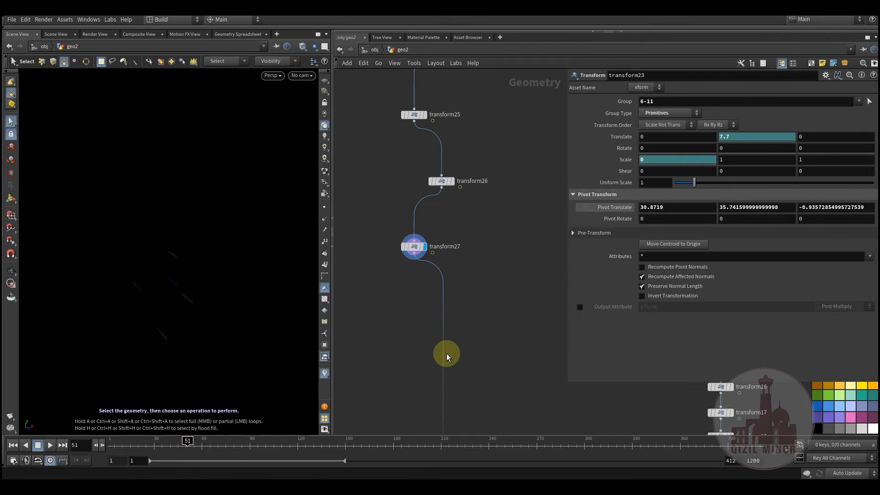
- Find the parallel blast9 branch and display connectivity10 to examine its vertical panels
scroll(426, 356, "down", 3)
middle_click_drag(483, 369, 417, 423)
scroll(426, 356, "down", 2)
middle_click_drag(464, 157, 425, 268)
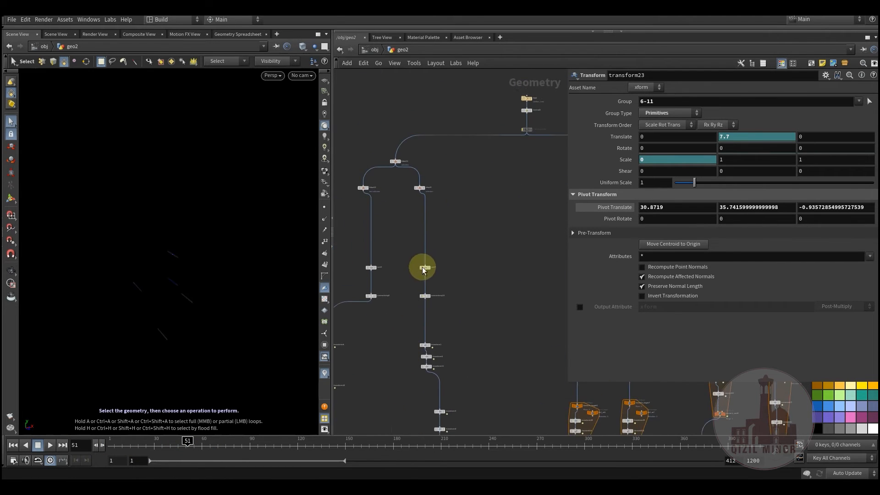
scroll(424, 267, "up", 4)
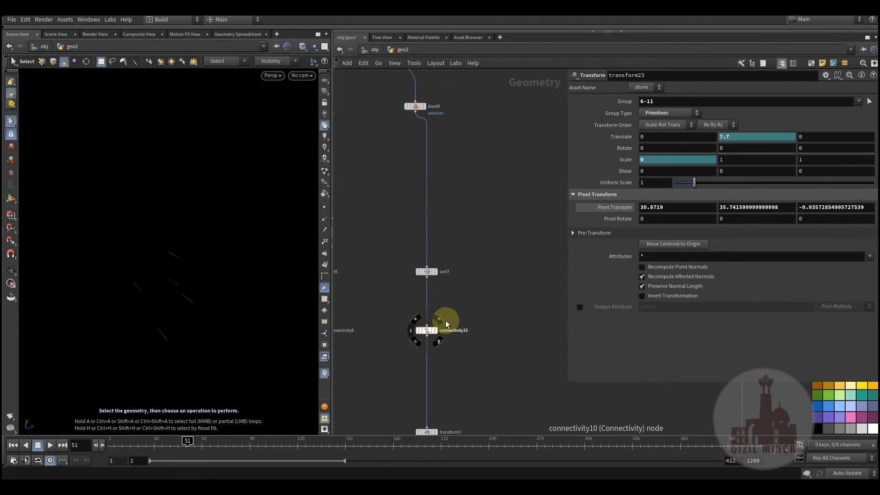
left_click(440, 319)
- Display transform11 further down the branch and scrub to frame 57 to examine its panel animation
middle_click_drag(464, 364, 444, 298)
scroll(444, 298, "up", 2)
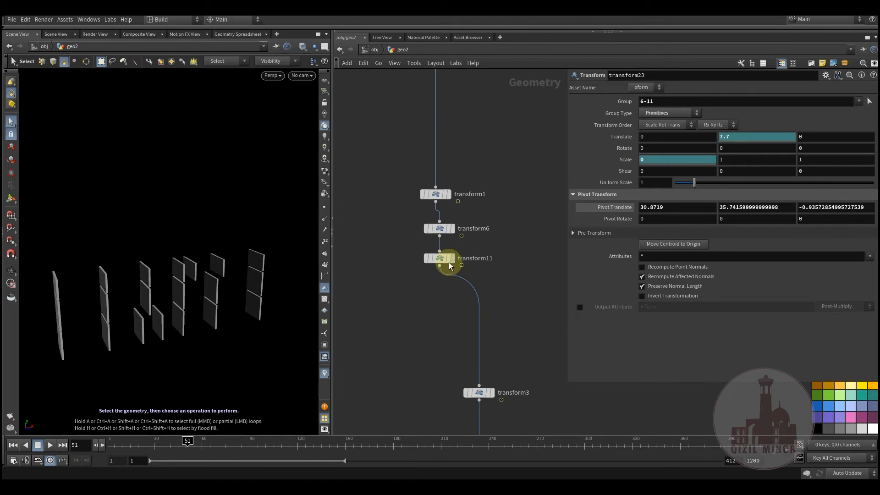
mouse_move(441, 260)
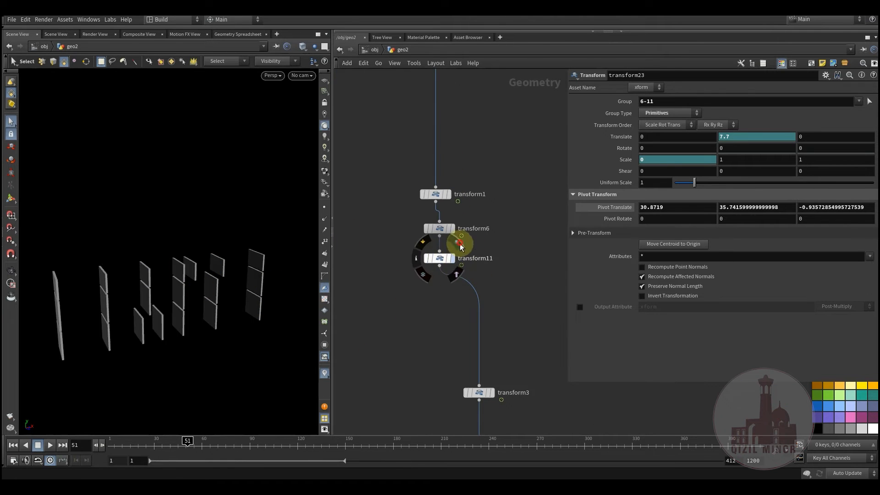
left_click(460, 245)
left_click(159, 449)
left_click_drag(253, 454, 178, 462)
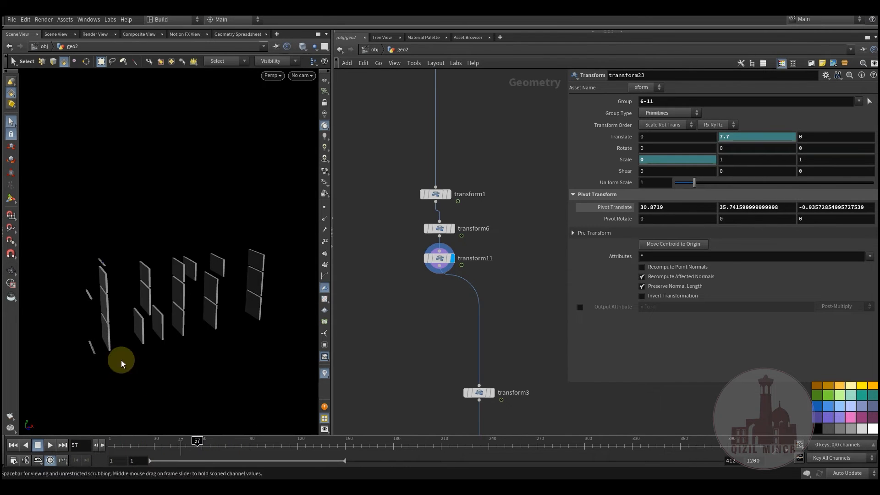
- Turn on the template display of the full cabinet geometry as a wireframe reference
middle_click_drag(439, 322, 369, 392)
middle_click_drag(553, 293, 391, 366)
middle_click_drag(518, 249, 570, 207)
scroll(460, 282, "up", 3)
left_click(494, 277)
- Display transform13 in the vertical panel chain and scrub to frame 69 to examine its animation
scroll(435, 232, "down", 3)
middle_click_drag(472, 376, 513, 199)
middle_click_drag(440, 287, 466, 259)
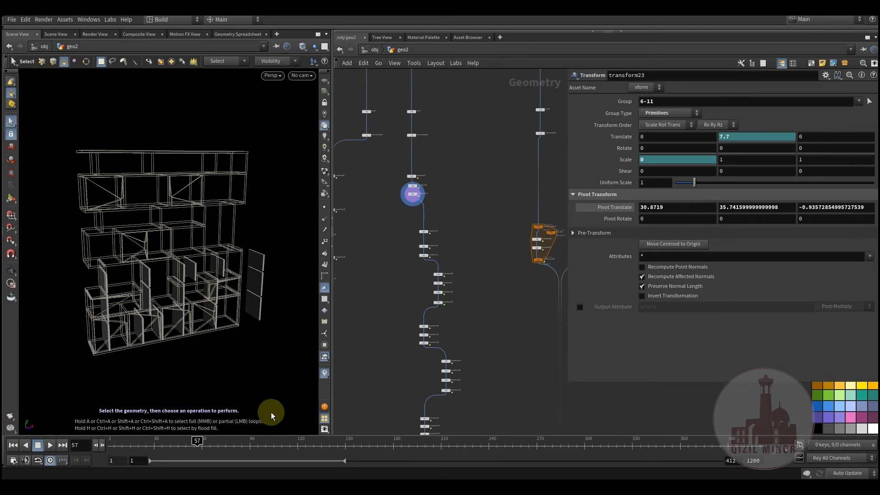
scroll(482, 337, "up", 6)
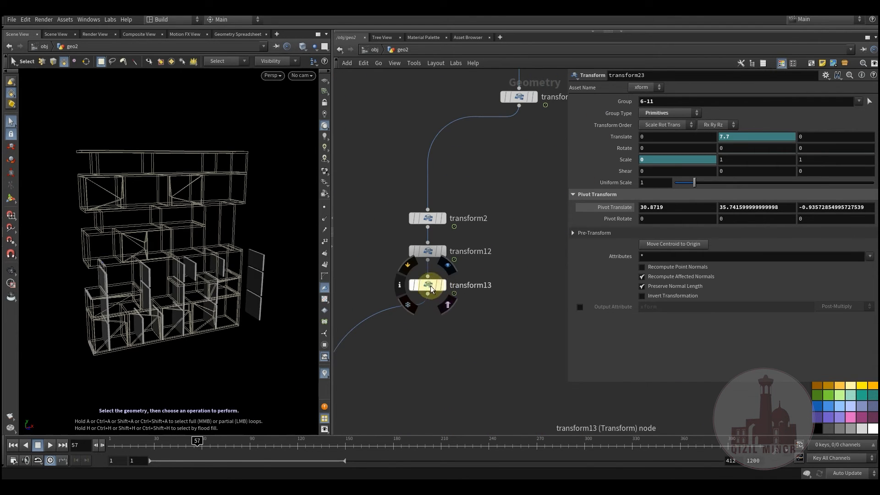
left_click(453, 272)
left_click_drag(153, 449, 217, 467)
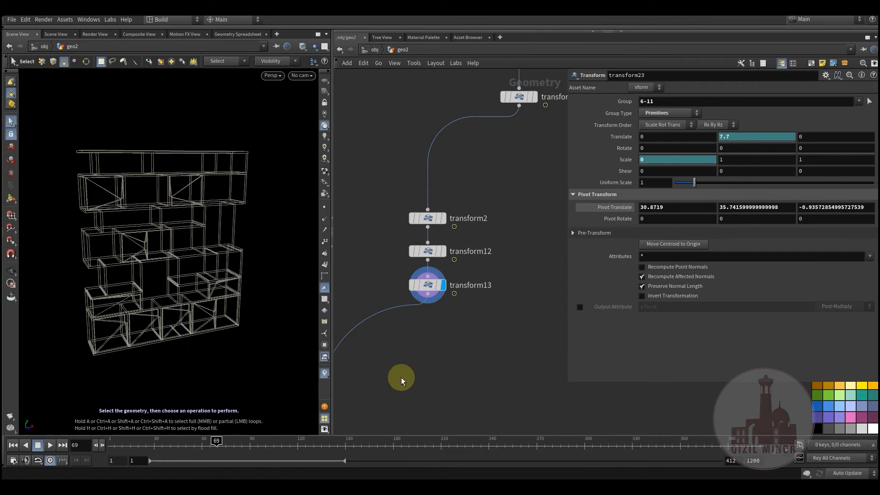
- Display merge5 at the end of the chain and scrub to frame 66 to examine the combined pieces
middle_click_drag(472, 355, 407, 342)
scroll(407, 342, "down", 5)
middle_click_drag(448, 367, 475, 191)
scroll(353, 324, "up", 2)
middle_click_drag(353, 323, 425, 327)
scroll(441, 310, "up", 2)
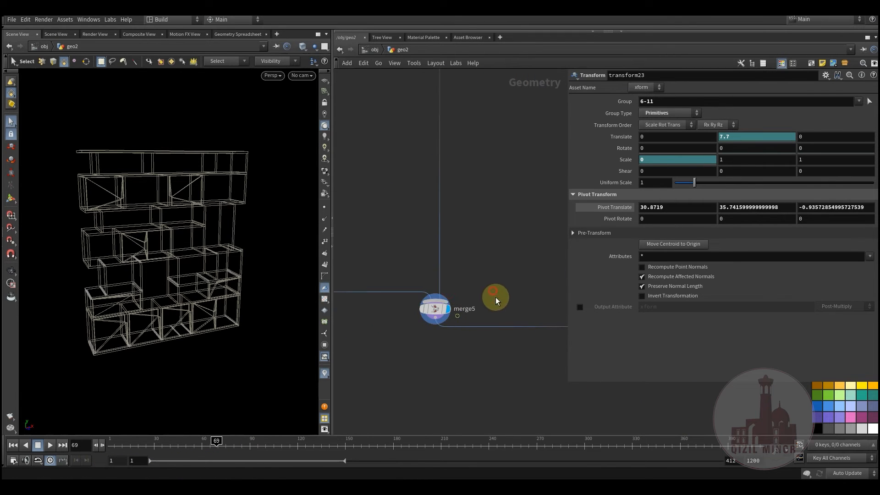
left_click_drag(232, 439, 190, 452)
- Display merge6 above timewarp1 and scrub to frame 142 to examine the animated cabinet doors
middle_click_drag(423, 297, 360, 354)
scroll(416, 303, "down", 4)
middle_click_drag(443, 228, 357, 373)
middle_click_drag(420, 169, 395, 372)
scroll(414, 345, "down", 4)
middle_click_drag(433, 342, 432, 166)
scroll(386, 292, "up", 6)
scroll(450, 244, "up", 4)
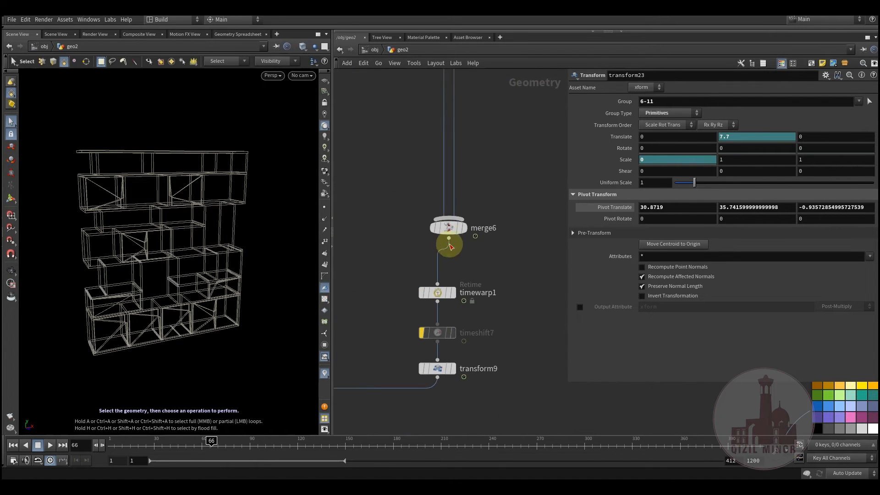
left_click(468, 219)
left_click_drag(215, 441, 333, 442)
- Display merge4 and scrub back to frame 55 to examine the merged branches
middle_click_drag(358, 350, 506, 258)
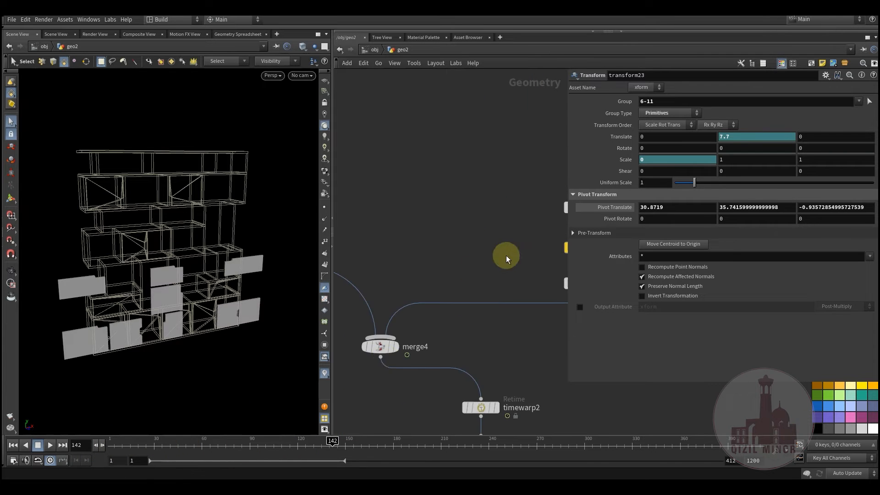
left_click_drag(381, 348, 395, 350)
left_click(437, 338)
left_click_drag(255, 441, 187, 444)
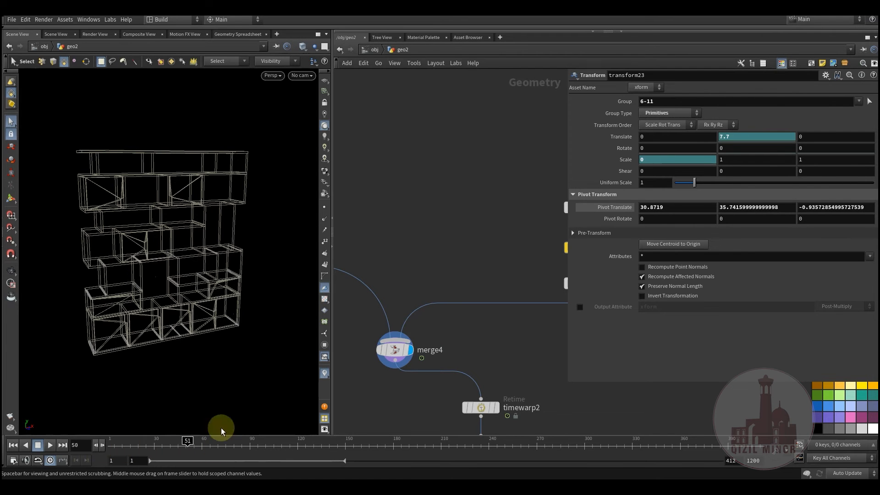
- Select timewarp2 and timeshift11 in turn to examine their retiming parameters
scroll(486, 353, "down", 1)
middle_click_drag(486, 353, 414, 296)
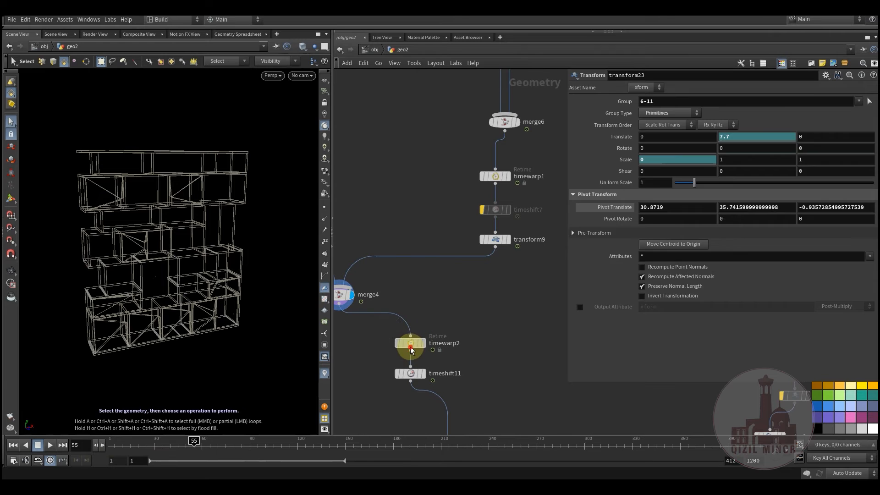
left_click(411, 351)
middle_click_drag(466, 360, 476, 296)
left_click(414, 340)
middle_click_drag(494, 361, 479, 323)
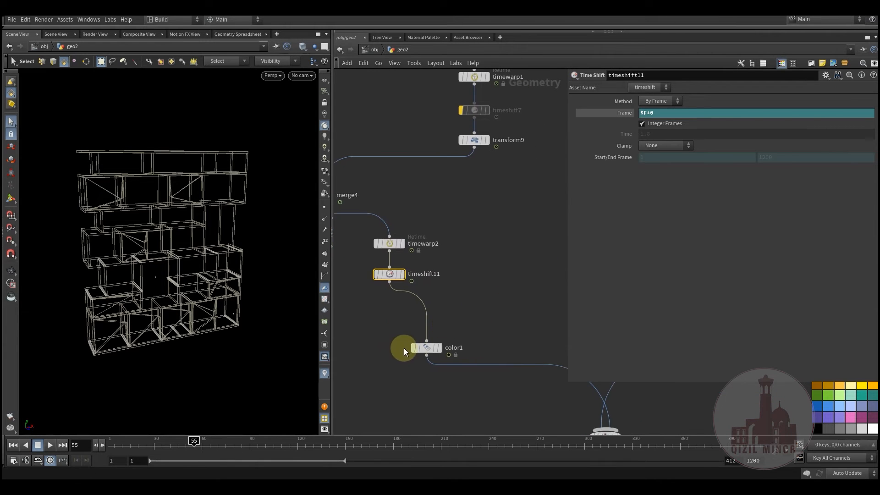
- Find the blast4 branch and display connectivity6 to examine its horizontal shelves
middle_click_drag(486, 283, 390, 371)
scroll(390, 371, "down", 4)
scroll(446, 285, "down", 2)
middle_click_drag(446, 285, 400, 366)
middle_click_drag(378, 237, 411, 347)
scroll(428, 266, "up", 5)
scroll(458, 307, "up", 2)
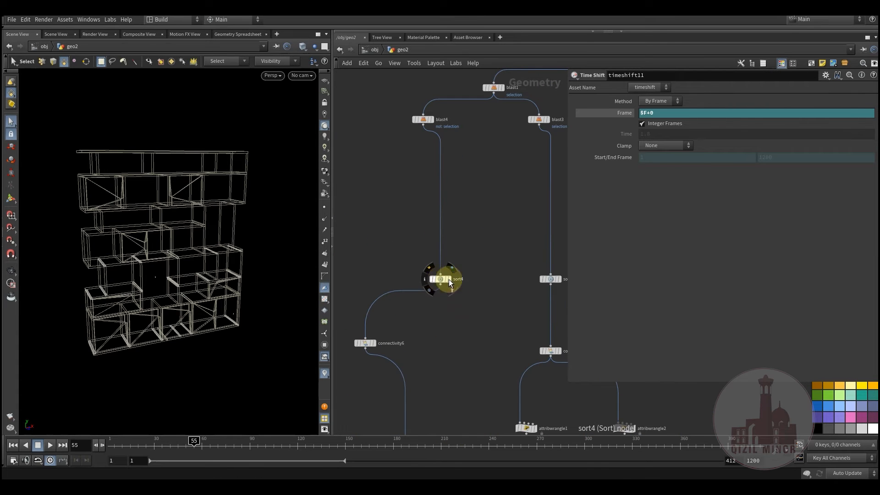
left_click(382, 334)
middle_click_drag(428, 379, 446, 192)
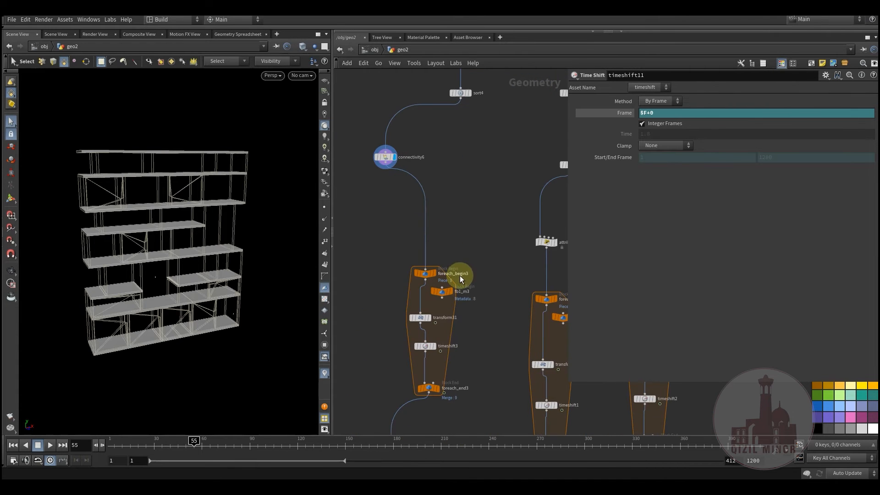
- Look over the foreach_begin3 block and select sort4 to examine its point sort setting
middle_click_drag(458, 350, 461, 287)
scroll(447, 323, "up", 2)
middle_click_drag(486, 244, 464, 415)
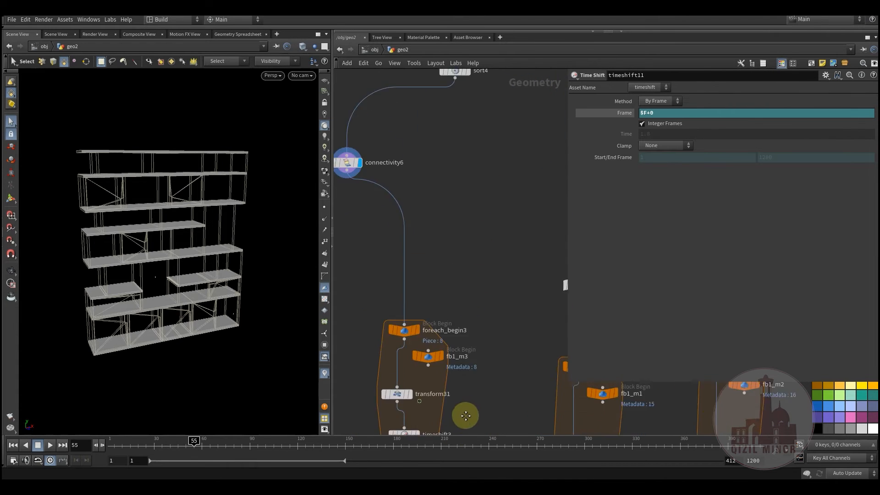
middle_click_drag(443, 105, 444, 271)
left_click_drag(423, 203, 517, 302)
- Display foreach_end3 and scrub to frame 86 to examine the looped shelf animation
middle_click_drag(466, 274, 474, 87)
scroll(474, 87, "down", 2)
middle_click_drag(424, 351, 440, 254)
scroll(440, 255, "up", 3)
left_click(481, 253)
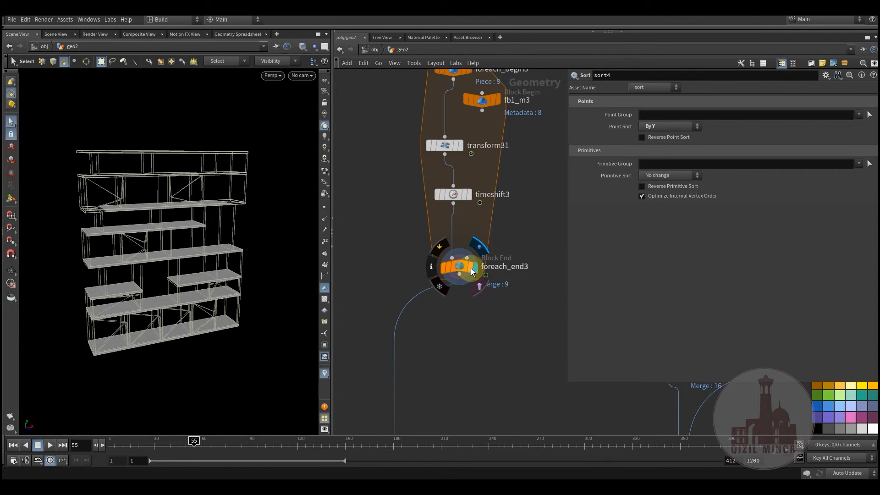
mouse_move(245, 443)
left_mouse_down()
mouse_move(98, 448)
mouse_move(243, 454)
left_mouse_up()
- Display sort3 in the neighbouring branch to examine the vertical panels
middle_click_drag(442, 369, 354, 370)
scroll(354, 369, "down", 2)
middle_click_drag(417, 117, 410, 249)
scroll(411, 249, "up", 3)
left_click(465, 148)
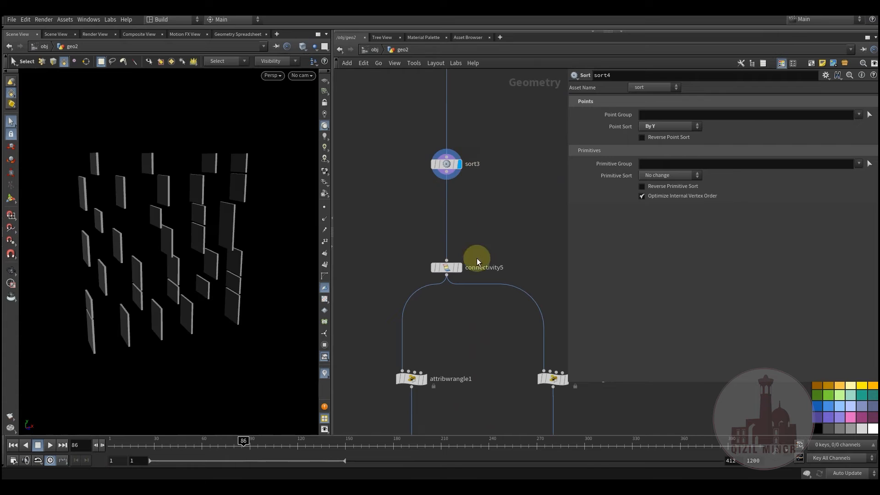
- Select attribwrangle1 below connectivity5 to examine its class-based primitive removal code
middle_click_drag(475, 289, 461, 182)
middle_click_drag(447, 249, 403, 186)
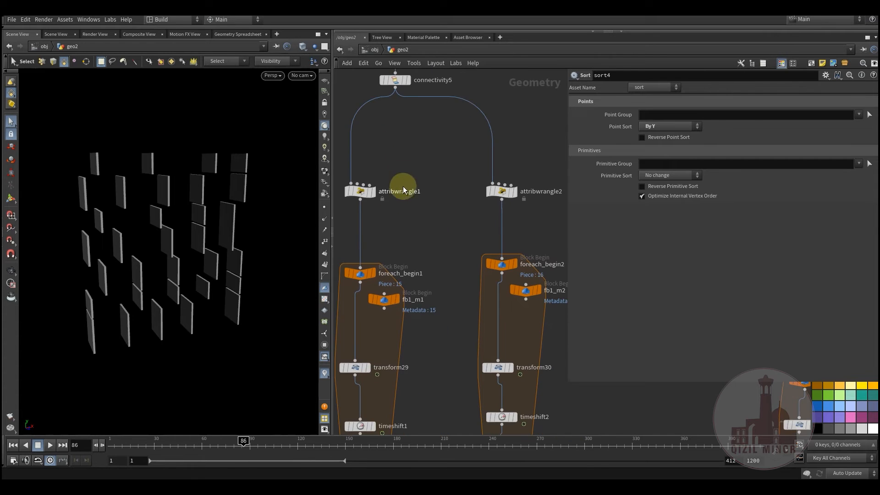
left_click(362, 191)
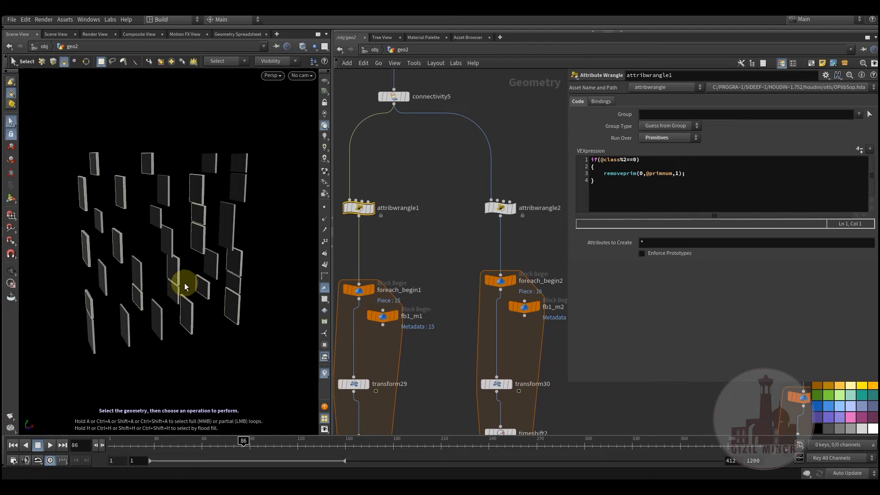
- Display merge8 below the two foreach blocks and scrub to frame 105 to examine the panels' animation
middle_click_drag(388, 233, 405, 140)
scroll(406, 140, "down", 3)
middle_click_drag(427, 315, 417, 251)
scroll(390, 287, "up", 3)
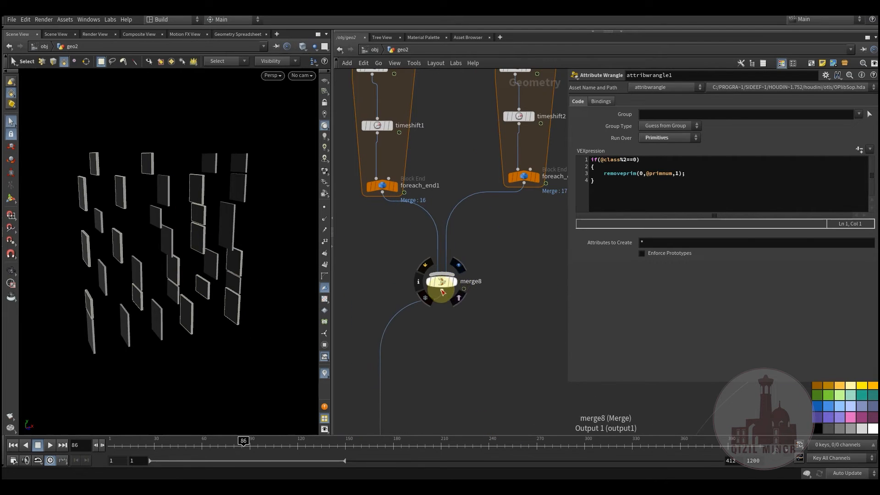
left_click(465, 268)
left_click_drag(200, 444, 267, 434)
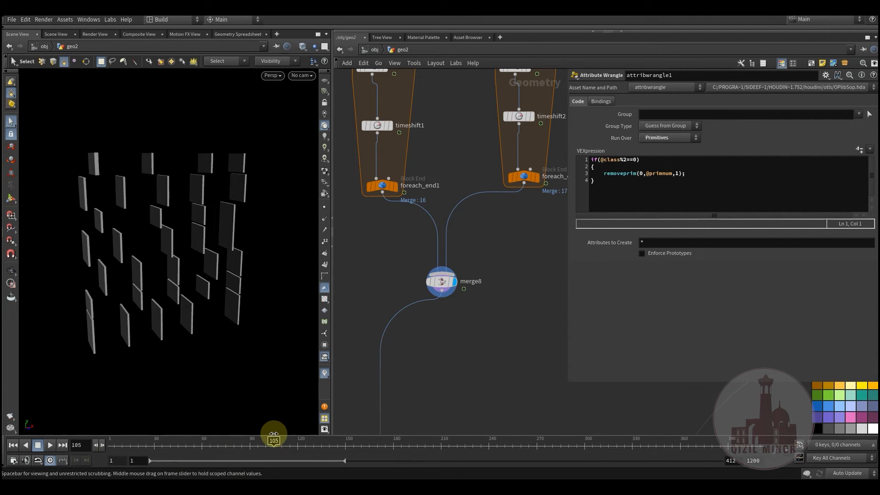
- Display merge2 and scrub up to frame 105 to examine the shelves and panels assembling together
scroll(428, 243, "down", 6)
middle_click_drag(459, 295, 437, 224)
scroll(461, 297, "up", 1)
left_click(475, 251)
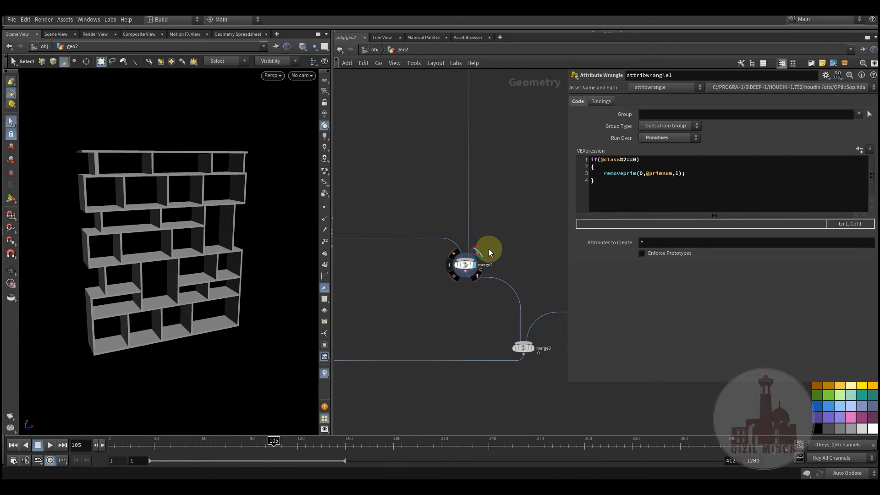
left_click_drag(209, 445, 72, 435)
left_click_drag(141, 437, 294, 433)
left_click_drag(233, 423, 273, 426)
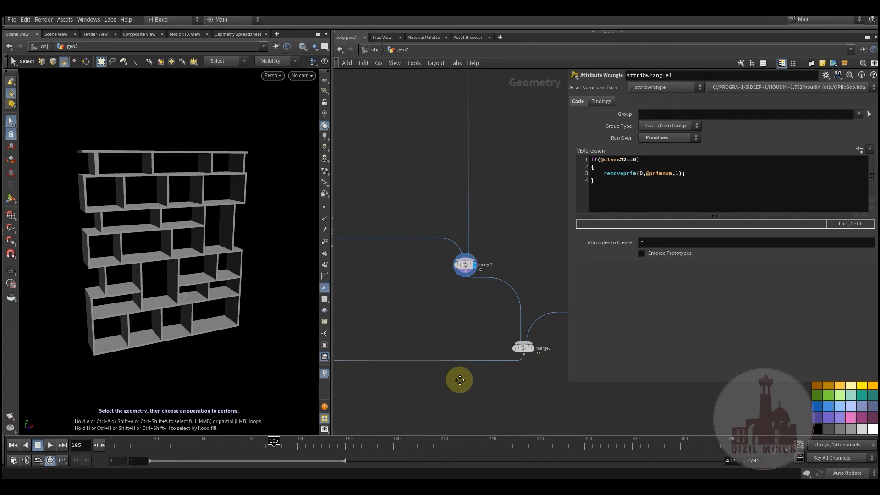
- Display merge3 and scrub to frame 150 to examine the cabinet with its doors
middle_click_drag(536, 334, 444, 336)
scroll(444, 336, "down", 5)
middle_click_drag(472, 245, 427, 357)
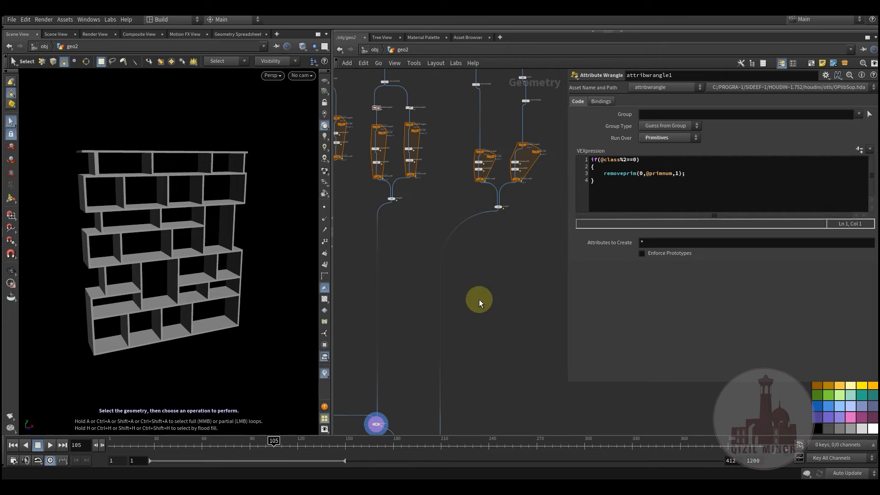
middle_click_drag(479, 300, 517, 127)
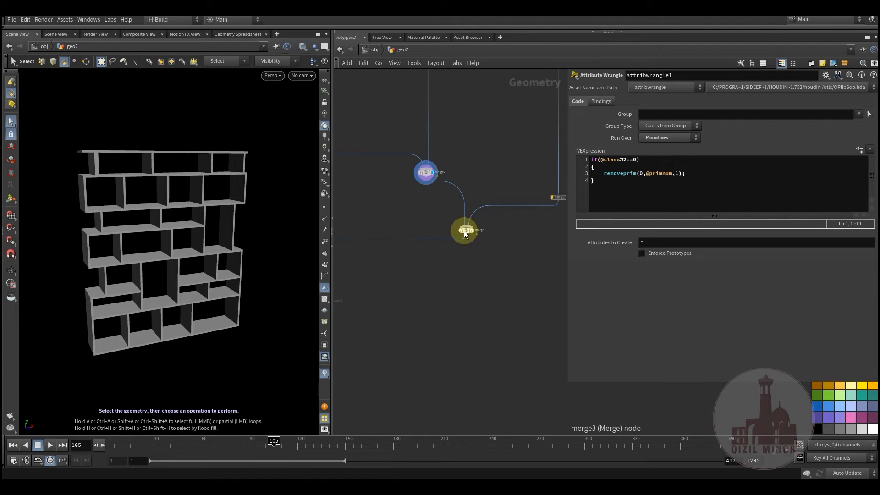
left_click(477, 225)
left_click_drag(92, 442, 351, 439)
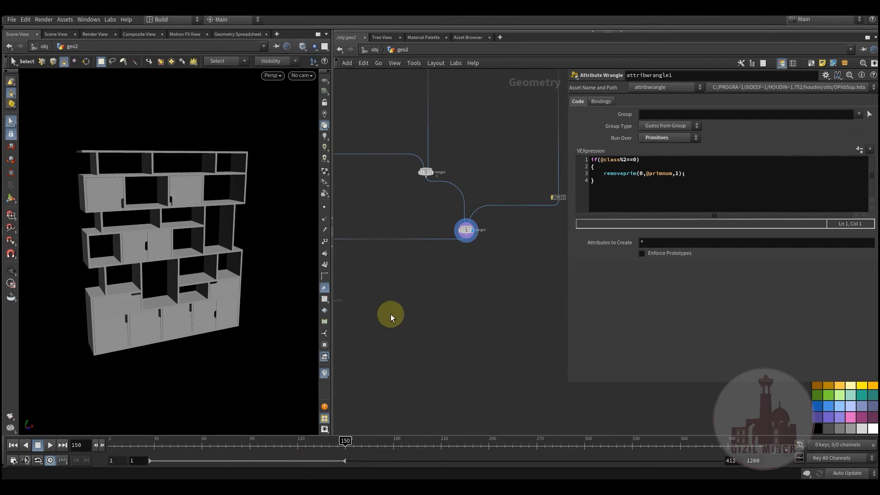
- Display and select merge7 to examine its color1 and color2 inputs, scrubbing to frame 93
middle_click_drag(397, 293, 420, 400)
scroll(419, 398, "down", 6)
middle_click_drag(497, 320, 508, 239)
scroll(447, 315, "up", 8)
middle_click_drag(420, 426, 435, 355)
scroll(435, 356, "up", 2)
middle_click_drag(511, 218, 503, 281)
middle_click_drag(560, 128, 488, 238)
scroll(489, 238, "down", 1)
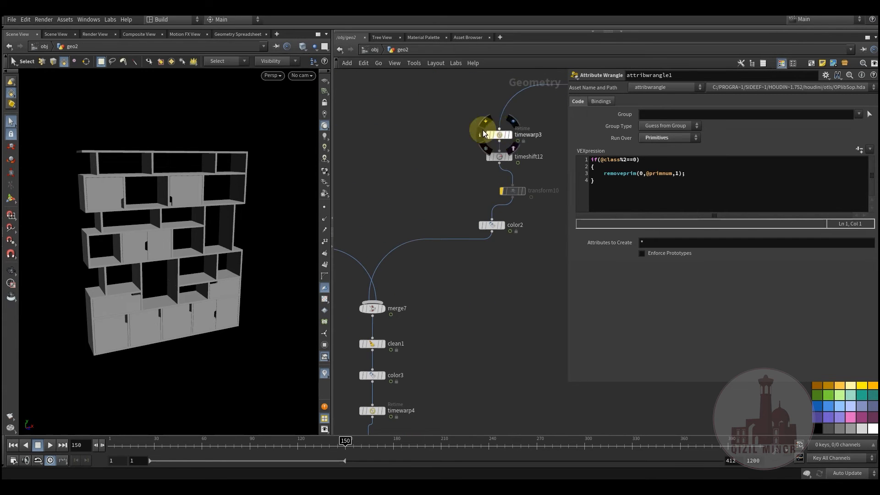
scroll(478, 262, "down", 2)
middle_click_drag(435, 334, 472, 282)
left_click(438, 230)
left_click(425, 242)
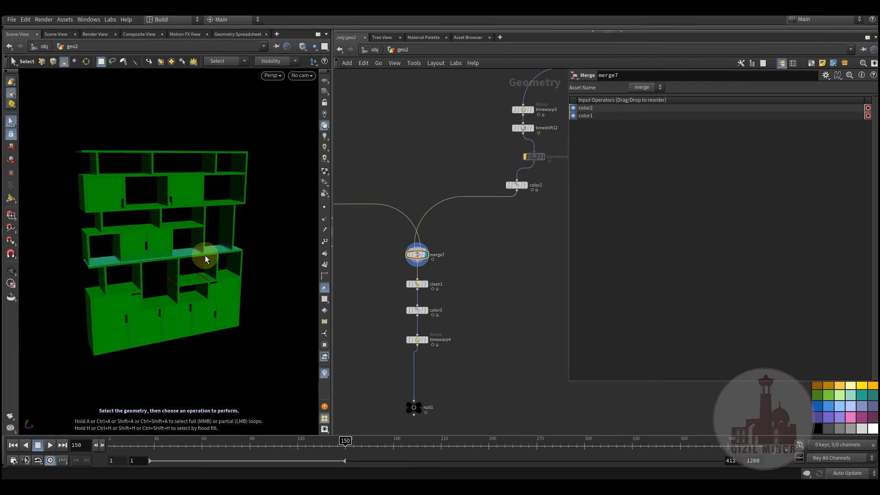
left_click_drag(142, 445, 255, 424)
- Display null1 and select timewarp4 to examine its output and input frame ranges
left_click(432, 394)
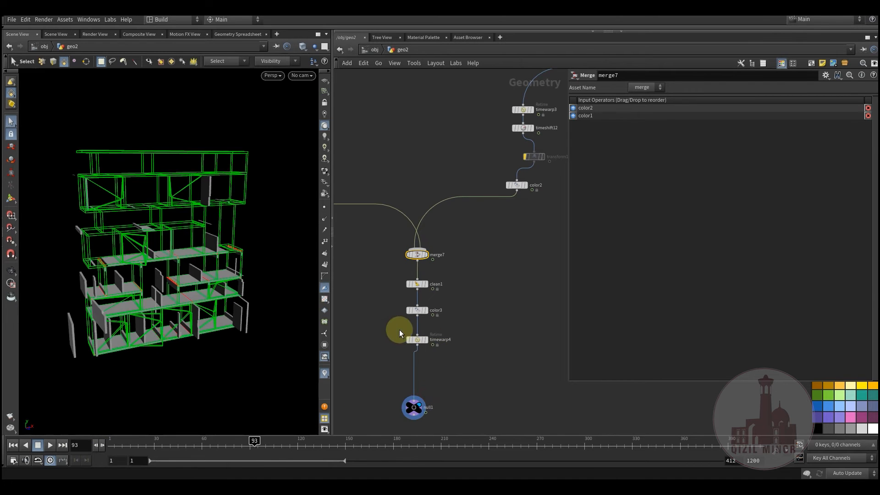
left_click(417, 340)
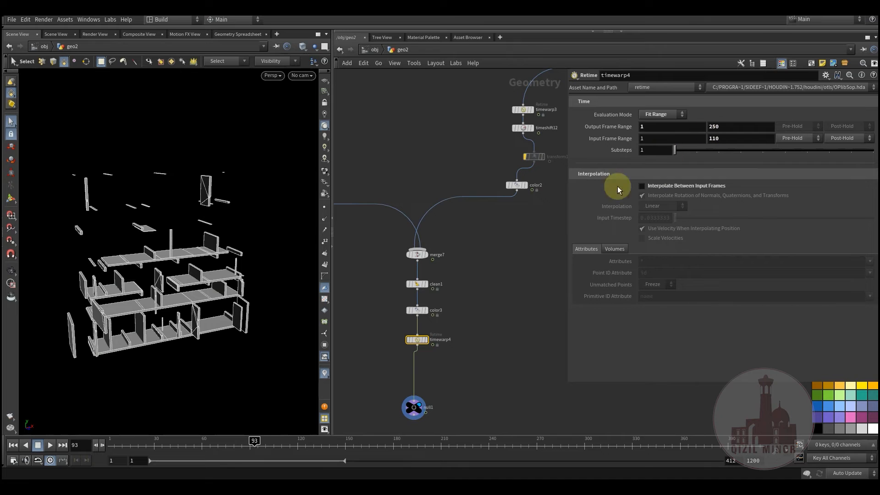
- Scrub the timeline to frame 20 and up to frame 251 to examine the retimed assembly of the geo2 cabinet
left_click(466, 352)
middle_click_drag(428, 270, 430, 215)
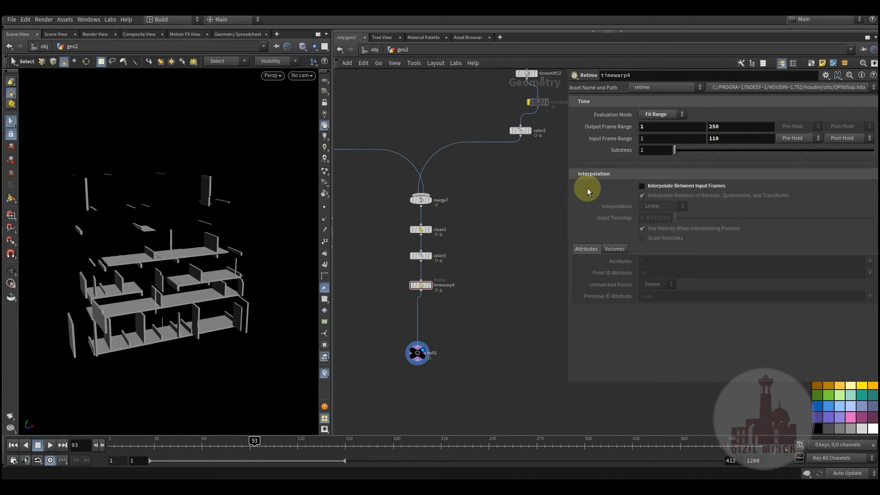
left_click_drag(205, 445, 138, 446)
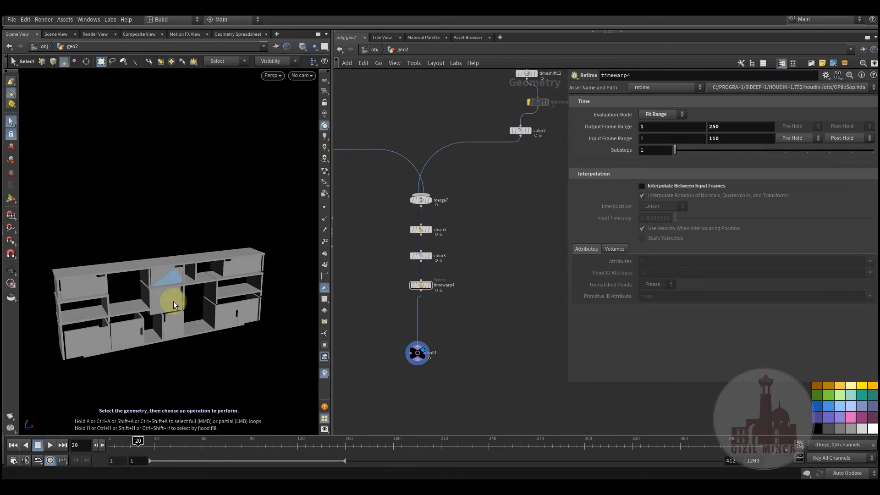
left_click_drag(165, 452, 505, 433)
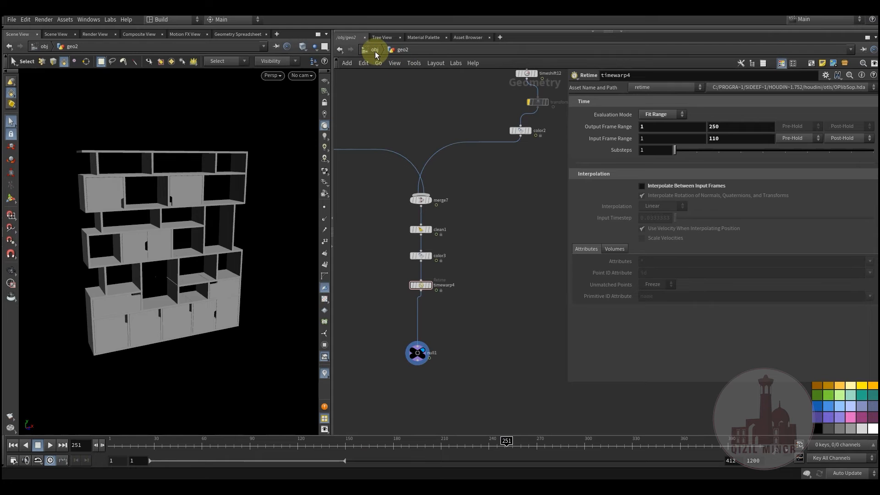
- Return to the object level and open the geo3 node network
left_click(375, 54)
left_click(439, 266)
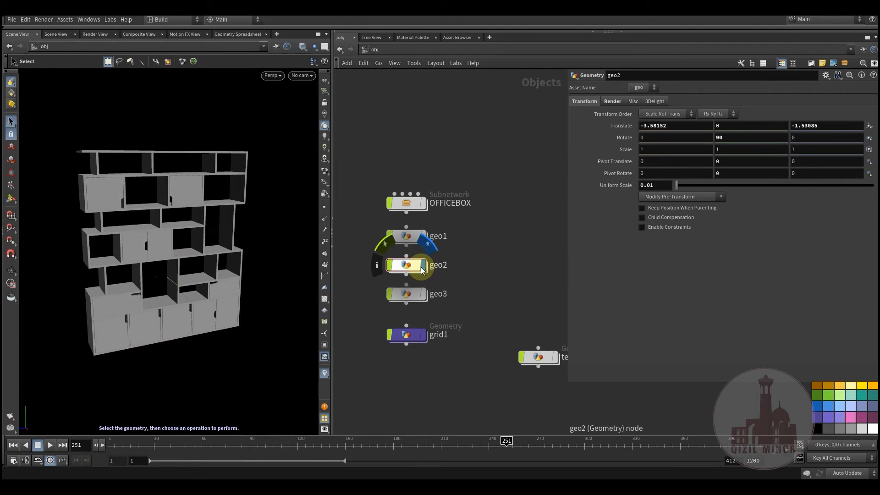
left_click(422, 269)
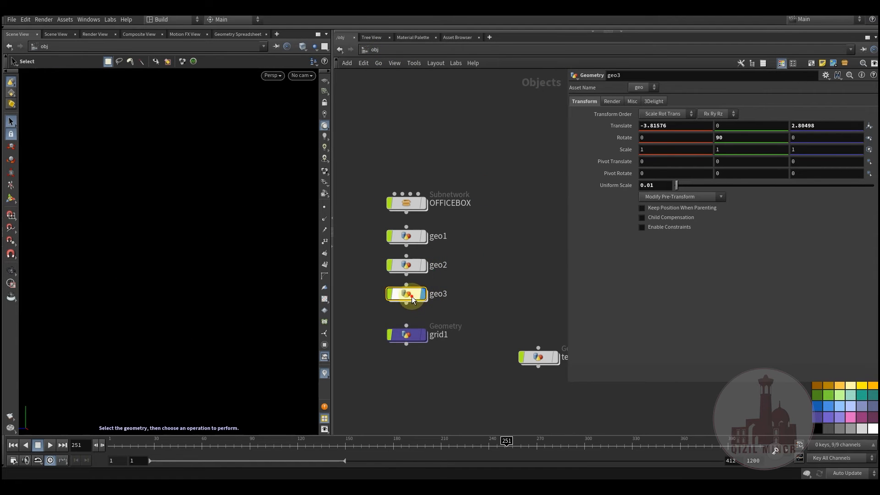
double_click(412, 296)
- Examine the overall layout of the node branches across the geo3 network
scroll(414, 321, "down", 3)
scroll(439, 285, "down", 1)
middle_click_drag(384, 142, 430, 326)
scroll(434, 271, "down", 3)
middle_click_drag(364, 233, 407, 228)
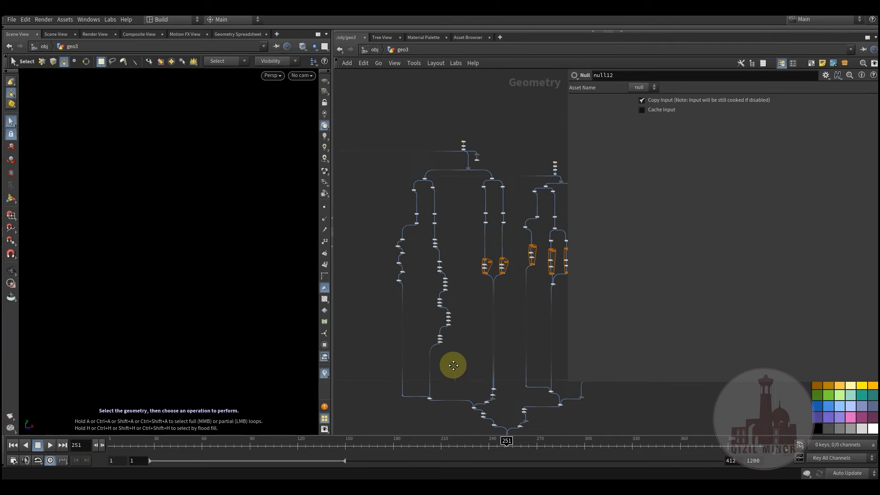
middle_click_drag(453, 365, 553, 334)
scroll(473, 342, "down", 4)
middle_click_drag(466, 342, 540, 248)
middle_click_drag(456, 369, 425, 348)
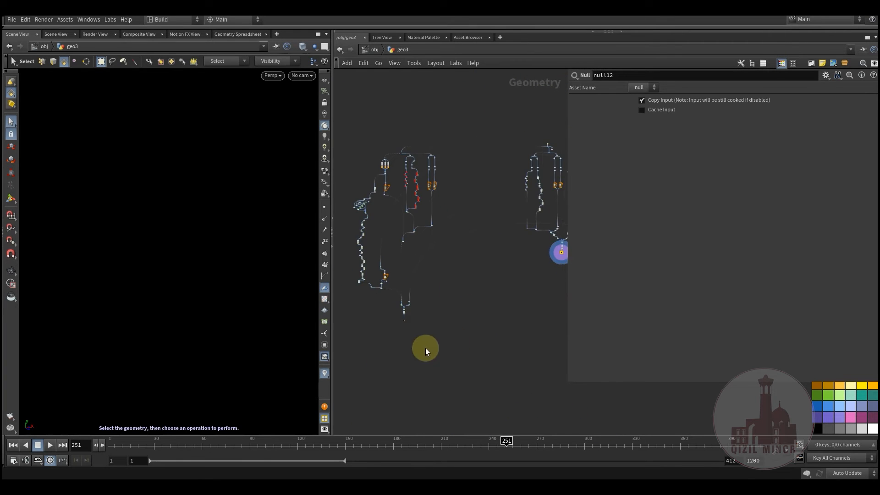
middle_click_drag(513, 291, 453, 307)
middle_click_drag(432, 344, 495, 337)
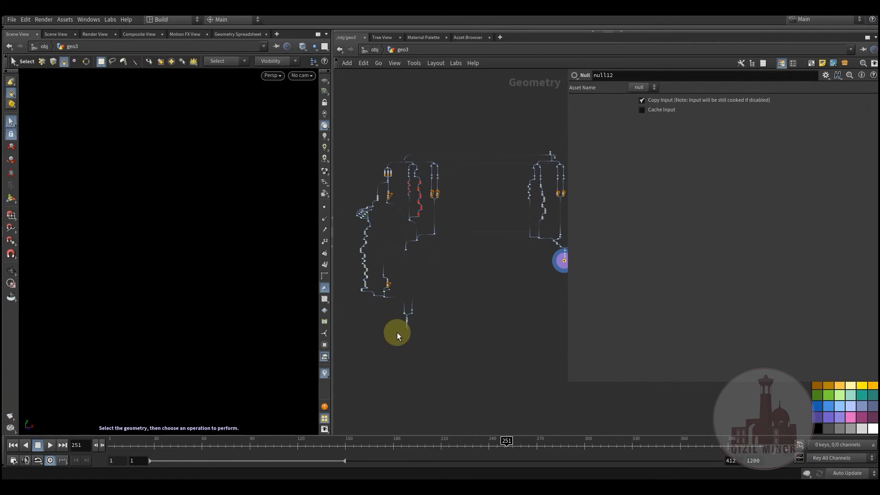
middle_click_drag(465, 291, 473, 325)
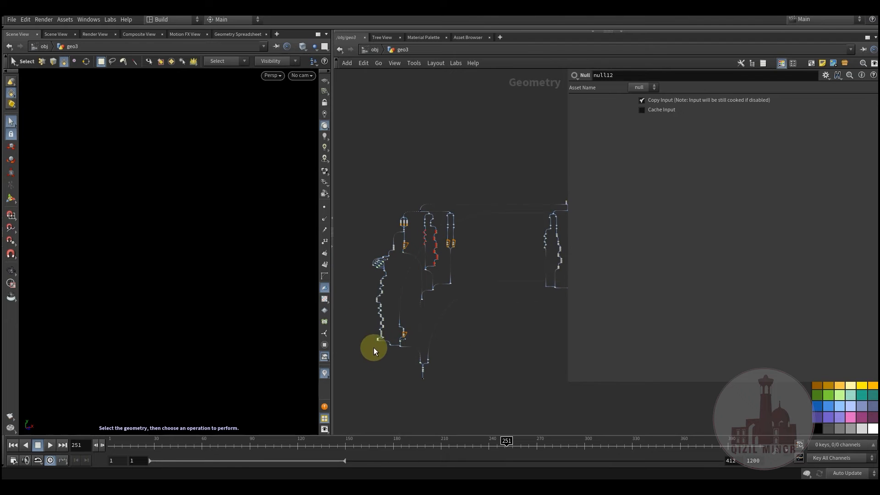
- Display the null1 node at the start of the branches and frame its cabinet geometry in the viewport
scroll(382, 251, "up", 5)
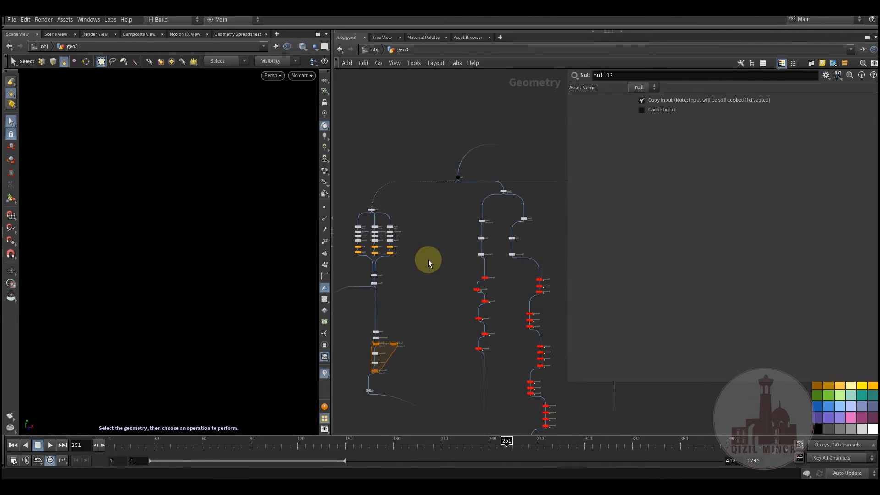
scroll(378, 289, "up", 8)
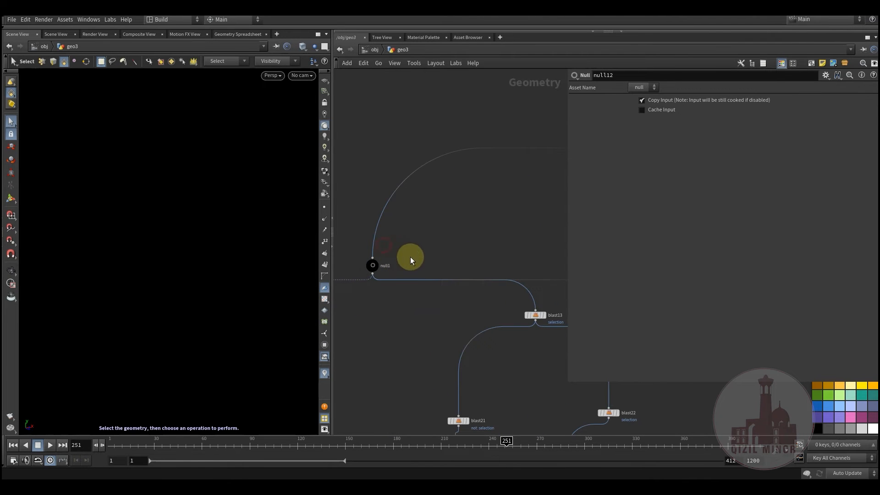
middle_click_drag(385, 331, 408, 361)
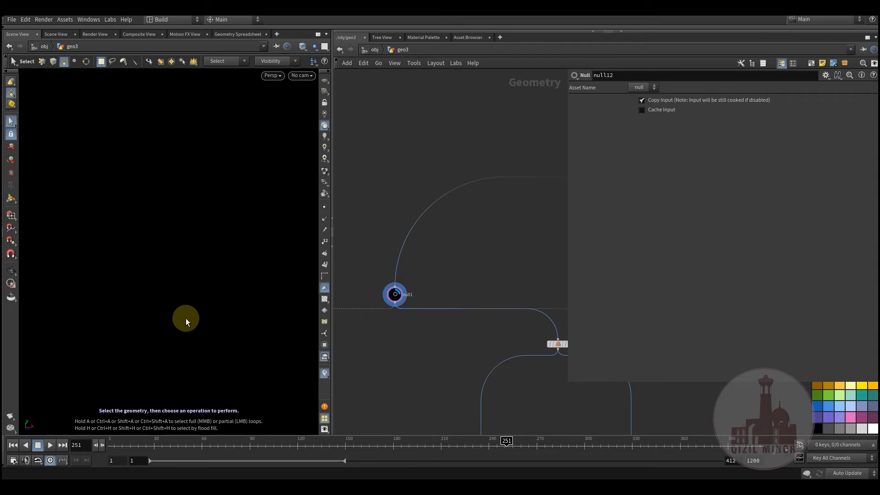
key("space+g")
left_click_drag(153, 314, 275, 312)
left_click_drag(152, 296, 154, 295)
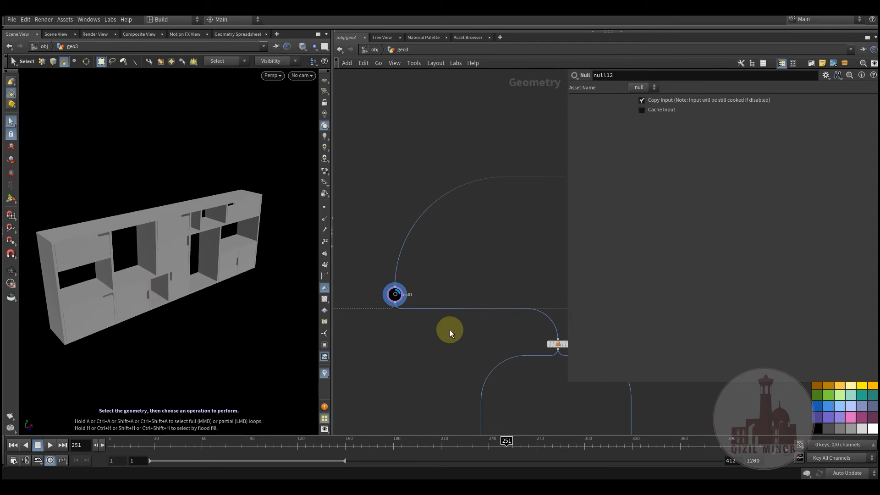
- Display box2 to examine the bounding box that feeds the three blast branches
middle_click_drag(433, 357, 507, 276)
scroll(507, 276, "down", 4)
middle_click_drag(486, 335, 550, 287)
scroll(440, 260, "up", 3)
scroll(469, 251, "up", 2)
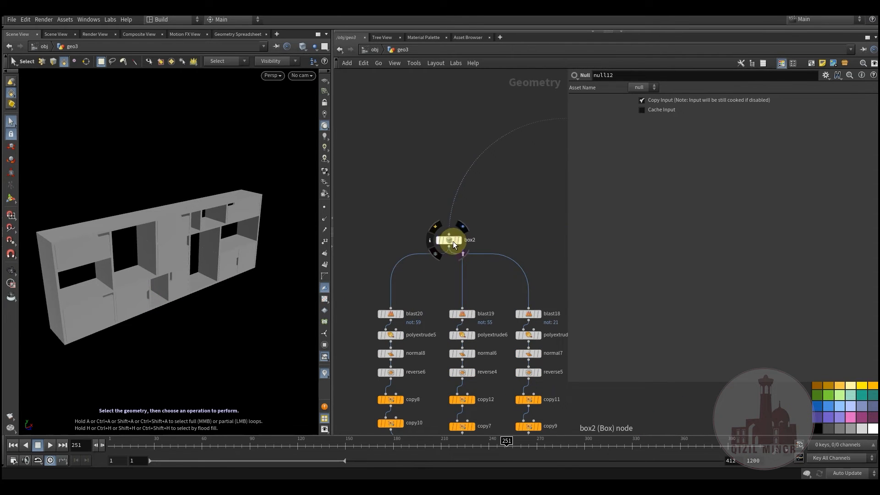
left_click(467, 228)
middle_click_drag(507, 216, 505, 153)
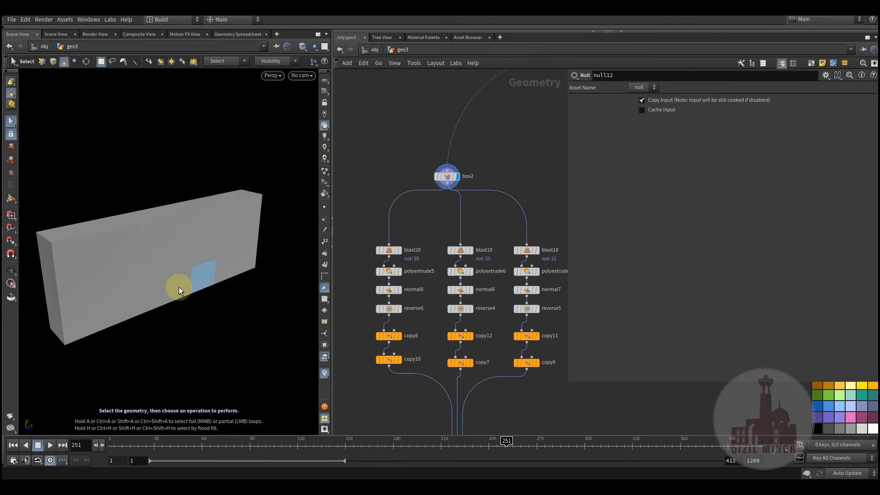
- Display blast20 to examine the single box face isolated at the start of its branch
middle_click_drag(478, 180, 428, 291)
middle_click_drag(504, 237, 366, 334)
scroll(365, 333, "down", 3)
middle_click_drag(349, 394, 481, 146)
scroll(443, 238, "up", 3)
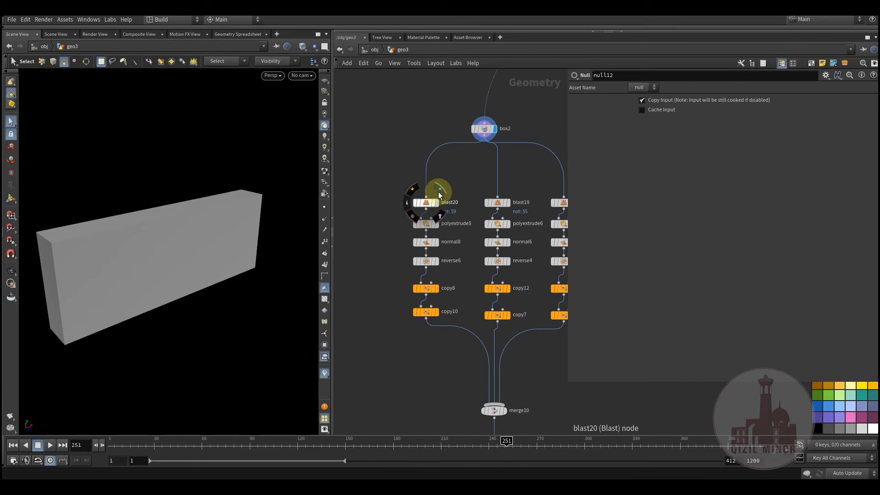
left_click(438, 194)
left_click_drag(127, 301, 137, 269, "alt")
middle_click_drag(463, 158, 436, 216)
- Display and select box2, and set the viewport shading to Smooth Wire Shaded to examine its axis divisions
left_click_drag(417, 169, 474, 199)
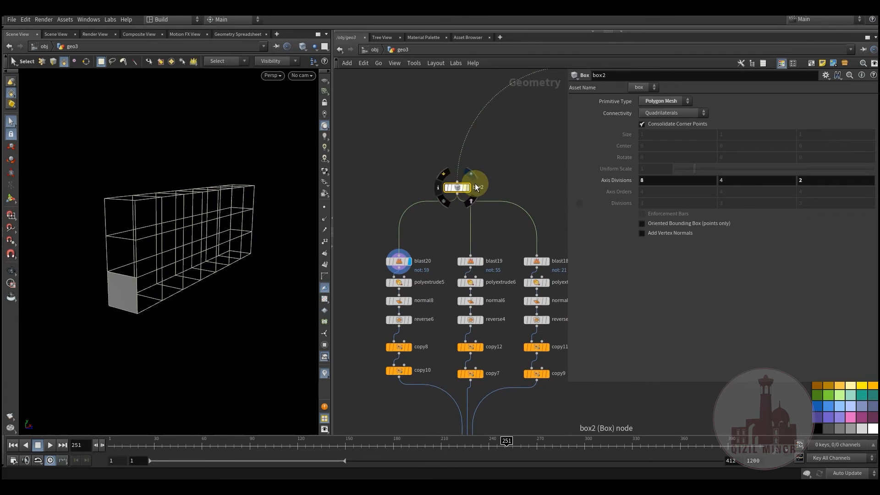
left_click(467, 187)
left_click(300, 46)
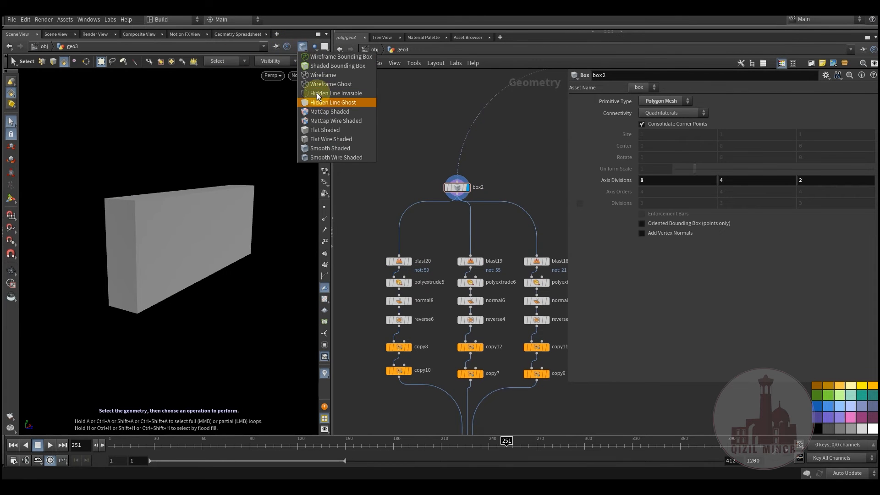
left_click(330, 157)
key("Escape")
left_click_drag(140, 265, 105, 274)
key("s")
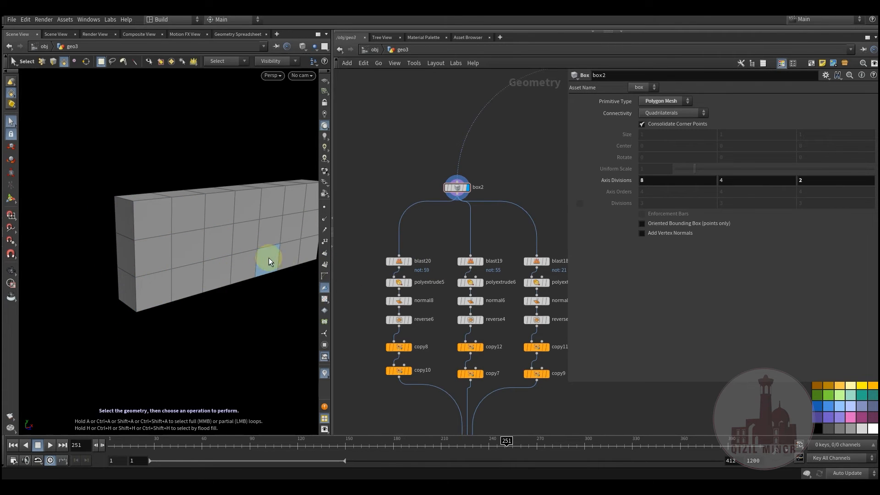
left_click_drag(120, 275, 175, 279, "alt")
left_click_drag(256, 275, 201, 264, "alt")
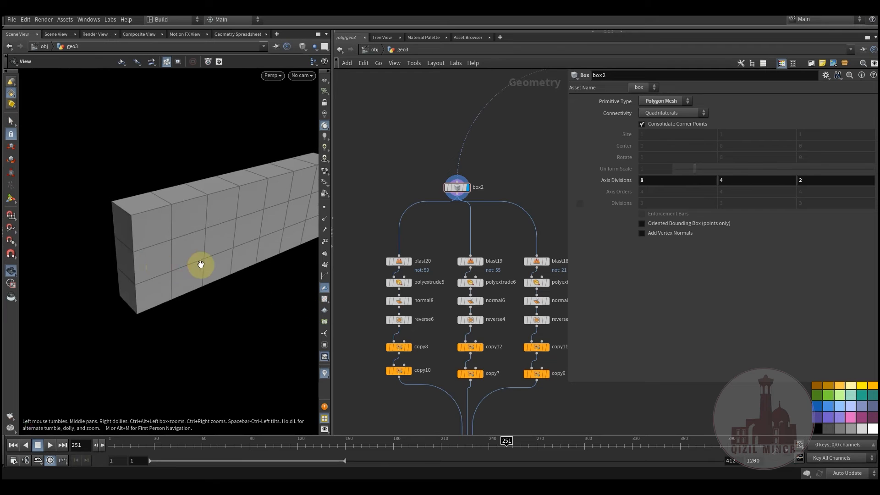
middle_click_drag(200, 265, 177, 269, "alt")
- Display blast20, polyextrude5 and reverse6 in turn to examine how the isolated face becomes a solid panel
left_click(418, 252)
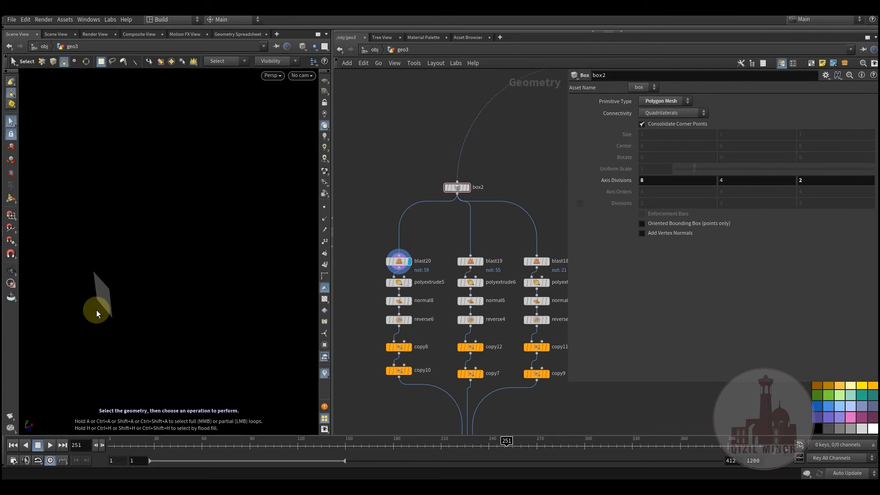
scroll(404, 290, "up", 3)
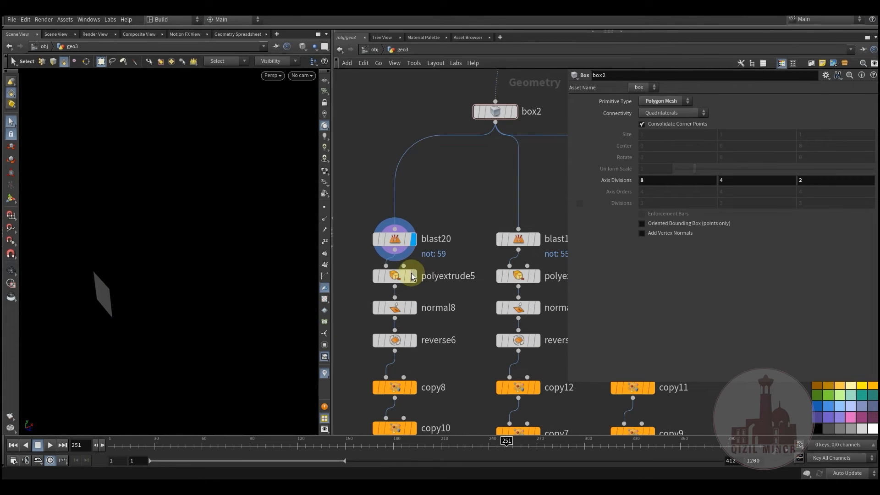
left_click(413, 276)
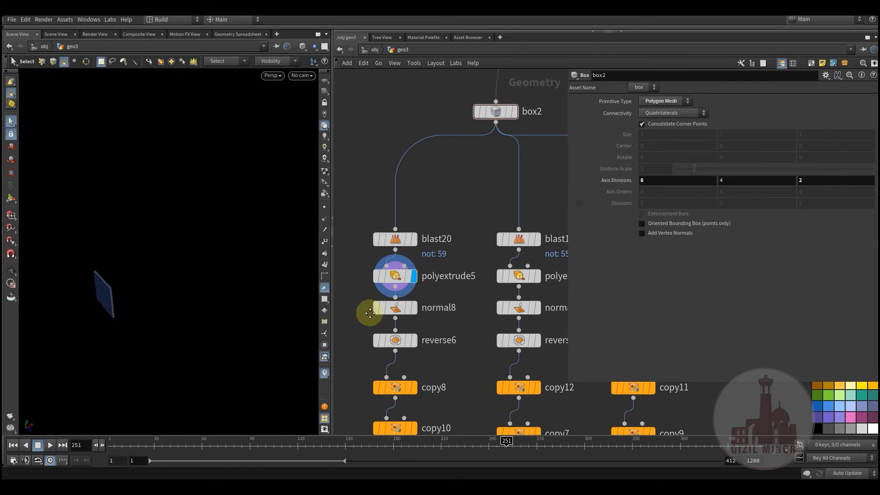
middle_click_drag(410, 342, 438, 281)
left_click(442, 278)
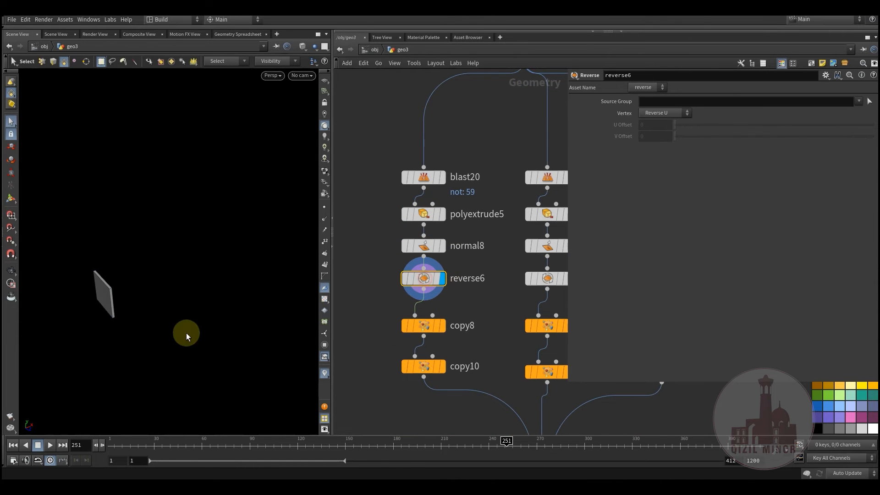
- Display copy8 and copy10 in turn to examine how the vertical panel is stacked and repeated along the cabinet
middle_click_drag(384, 348, 380, 294)
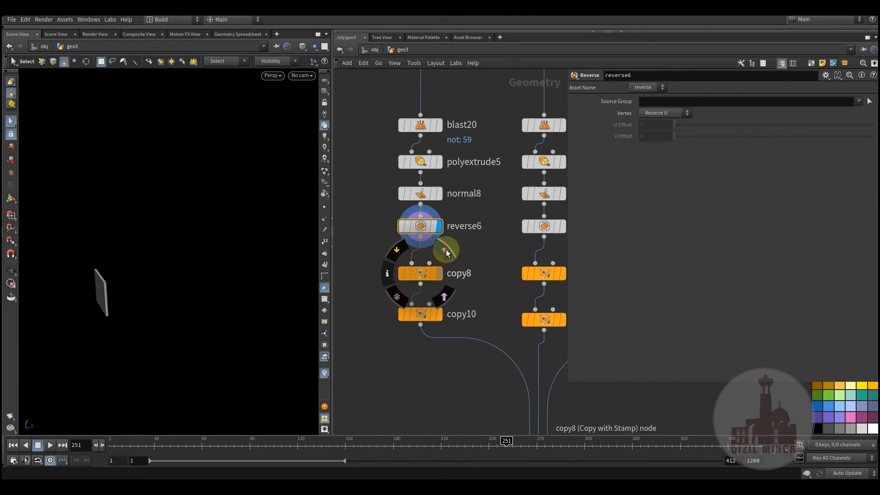
left_click(439, 273)
key("Escape")
left_click_drag(171, 249, 127, 298)
left_click(437, 314)
- Display blast19 and copy7 in turn to examine how the bottom face is copied into rows of horizontal shelves
middle_click_drag(493, 366, 371, 407)
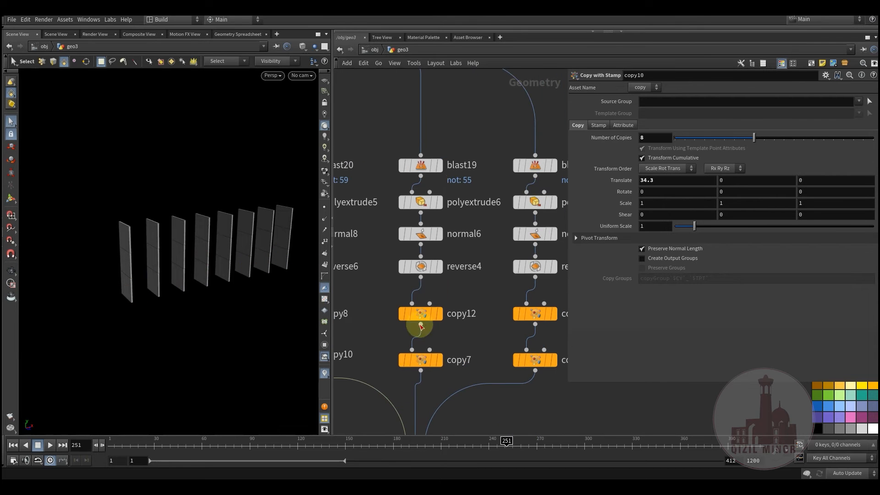
left_click(438, 166)
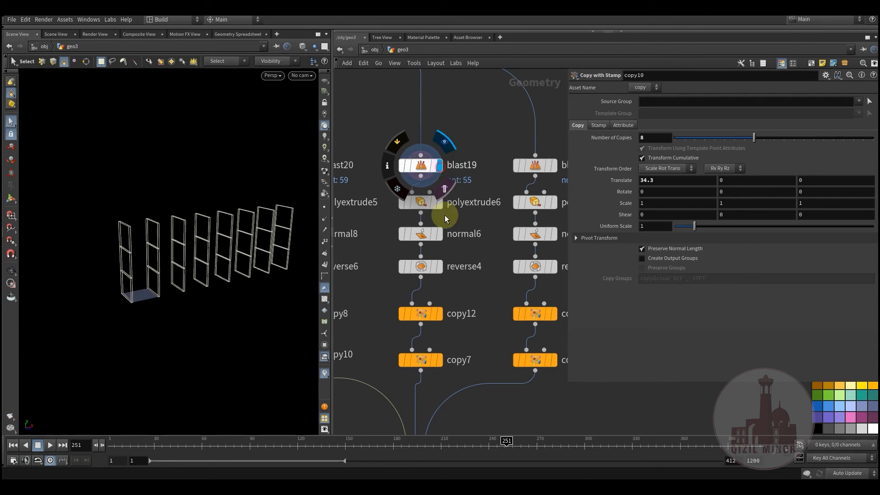
left_click(443, 362)
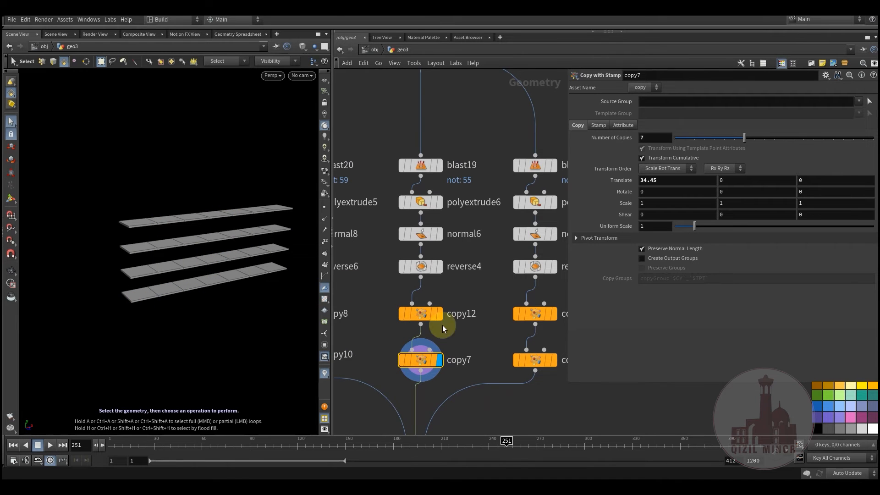
- Display copy9 in the blast18 branch to examine the copied back panels from the front
middle_click_drag(528, 416, 447, 408)
mouse_move(468, 352)
left_click(485, 330)
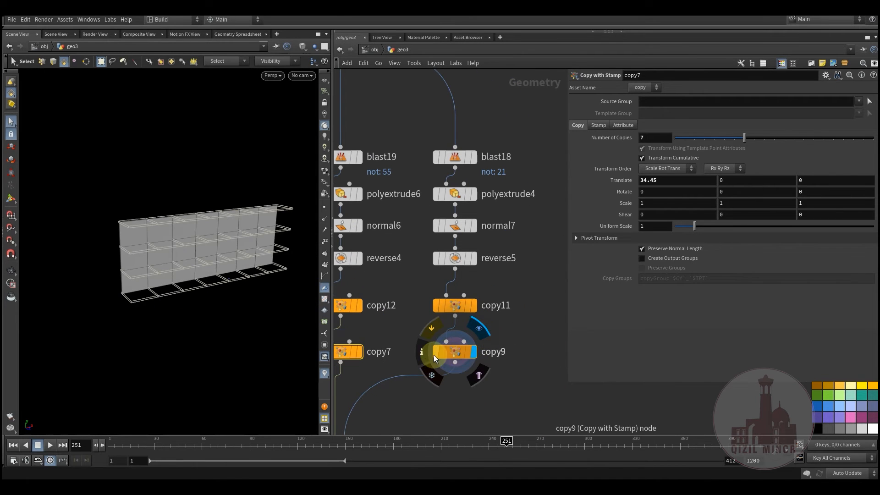
left_click_drag(204, 319, 199, 253, "alt")
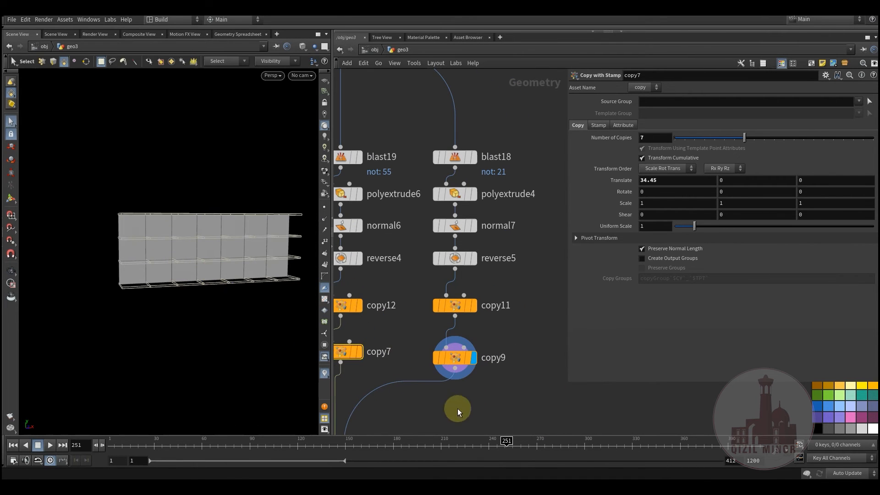
- Display merge10 below the three copy branches to examine the combined shelf grid
middle_click_drag(458, 411, 528, 284)
scroll(528, 284, "down", 3)
mouse_move(449, 353)
left_click(463, 340)
- Display transform65 further down the network and scrub to frame 113 to examine its animation of the shelf grid
middle_click_drag(487, 373, 517, 278)
scroll(476, 318, "down", 2)
middle_click_drag(476, 318, 515, 230)
scroll(458, 298, "down", 3)
middle_click_drag(458, 298, 497, 196)
middle_click_drag(431, 225, 432, 284)
scroll(432, 285, "up", 3)
left_click(439, 260)
left_click_drag(229, 444, 286, 443)
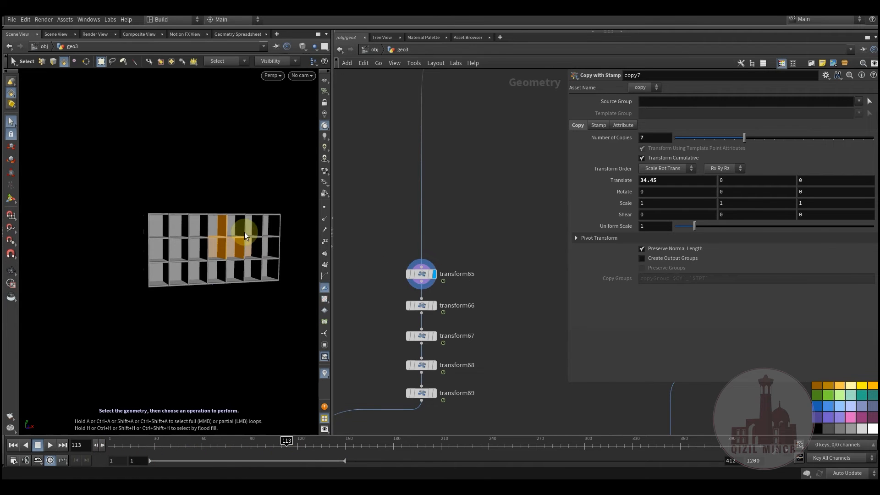
- Display transform66, scrub through frames 126 and 134 to 139 to examine the shelf grid's movement, and display transform69
left_click(438, 291)
middle_click_drag(417, 340, 393, 300)
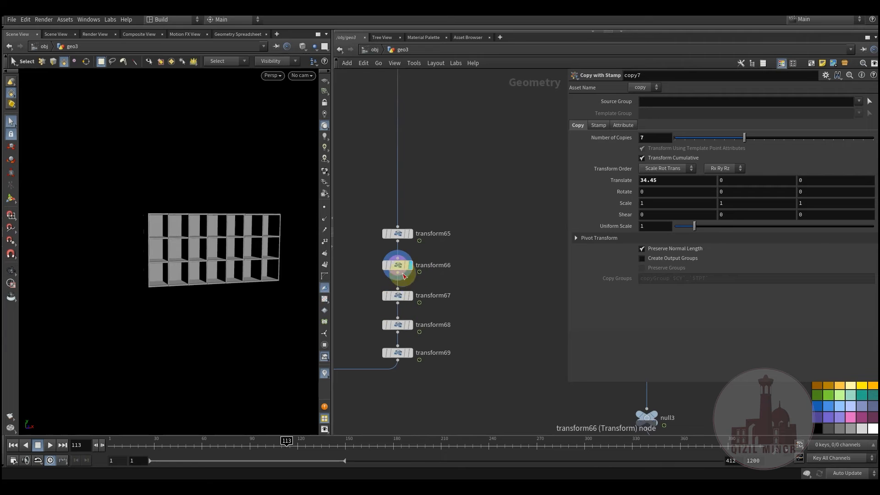
left_click_drag(285, 444, 306, 450)
left_click_drag(197, 279, 197, 308, "alt")
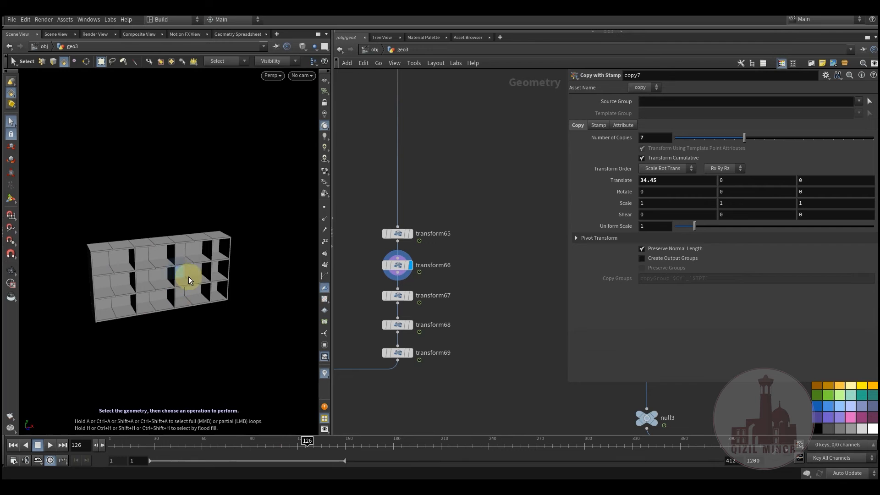
left_click_drag(191, 436, 320, 444)
left_click_drag(151, 330, 167, 304, "alt")
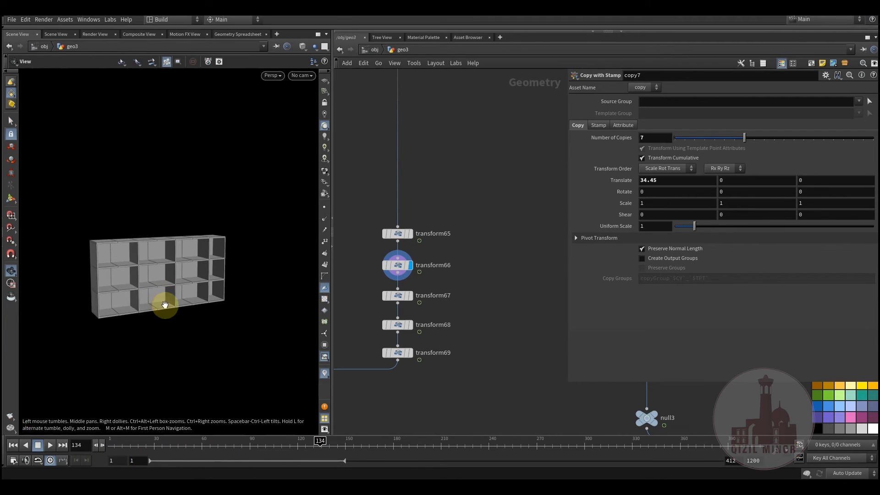
left_click_drag(146, 438, 328, 444)
left_click(415, 340)
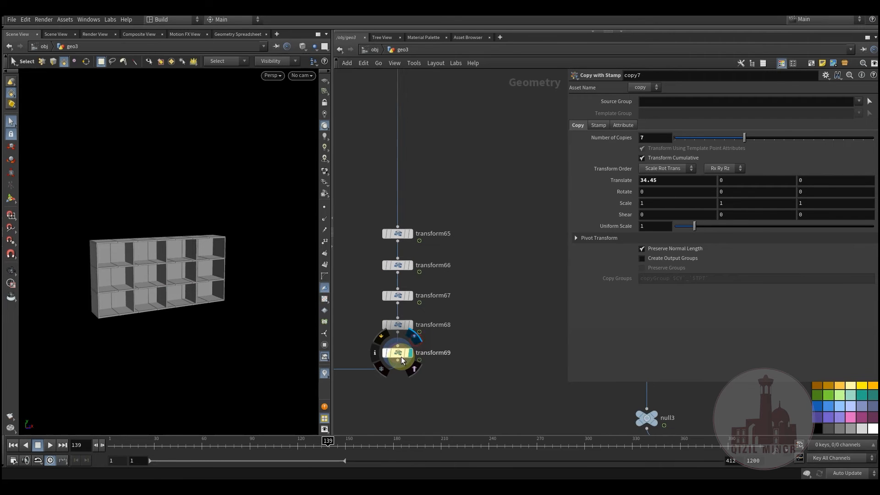
- Open transform69's parameters and scrub to frame 155 to examine its movement of the shelf grid
left_click(400, 355)
left_click(452, 375)
middle_click_drag(465, 345, 474, 302)
left_click_drag(328, 443, 353, 456)
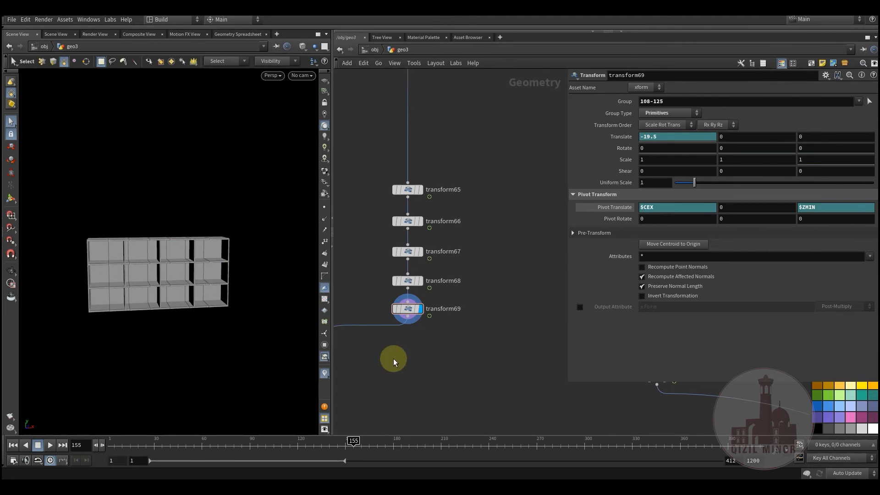
- Display blast25 below timeshift18 and open its parameters to examine which shelf row it isolates
middle_click_drag(393, 358, 475, 274)
scroll(464, 286, "down", 3)
scroll(419, 349, "up", 3)
middle_click_drag(419, 349, 468, 298)
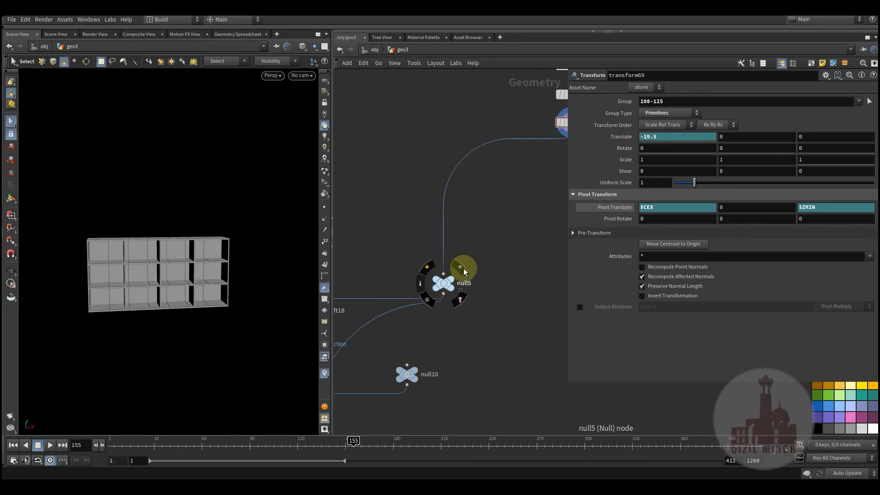
middle_click_drag(462, 329, 494, 259)
scroll(426, 390, "down", 3)
middle_click_drag(425, 390, 495, 312)
scroll(438, 212, "up", 3)
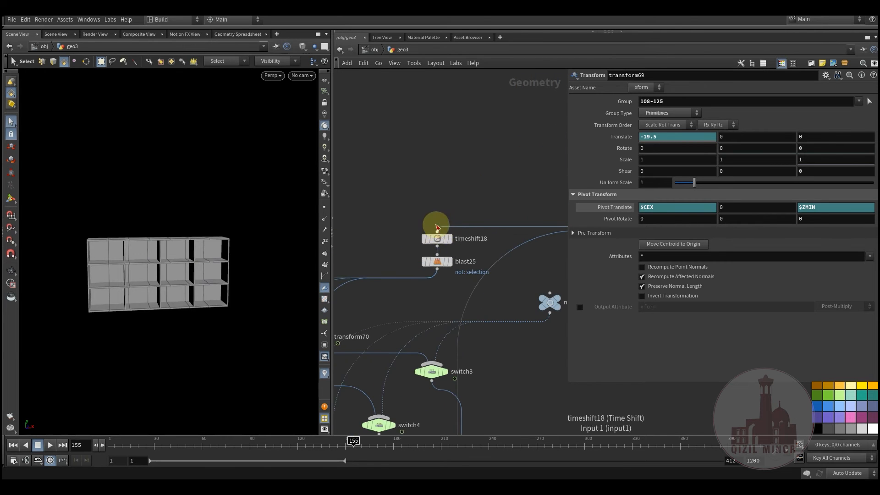
left_click(444, 264)
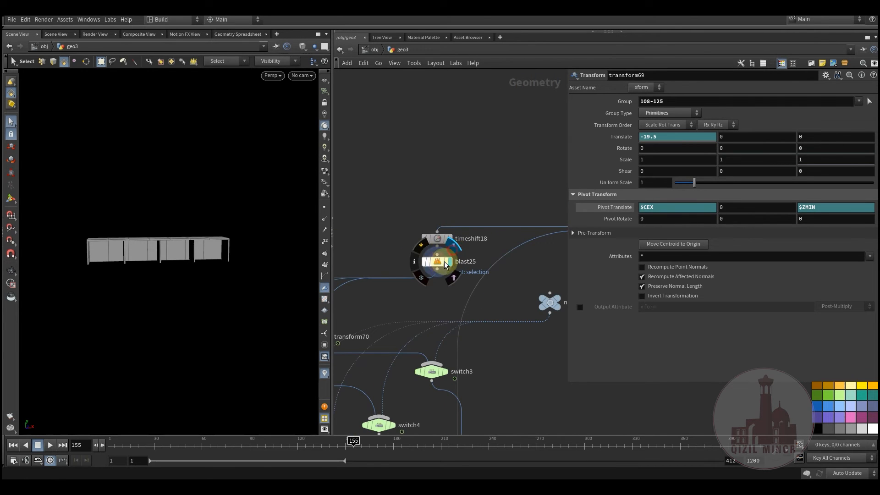
left_click(442, 264)
middle_click_drag(437, 277, 446, 277)
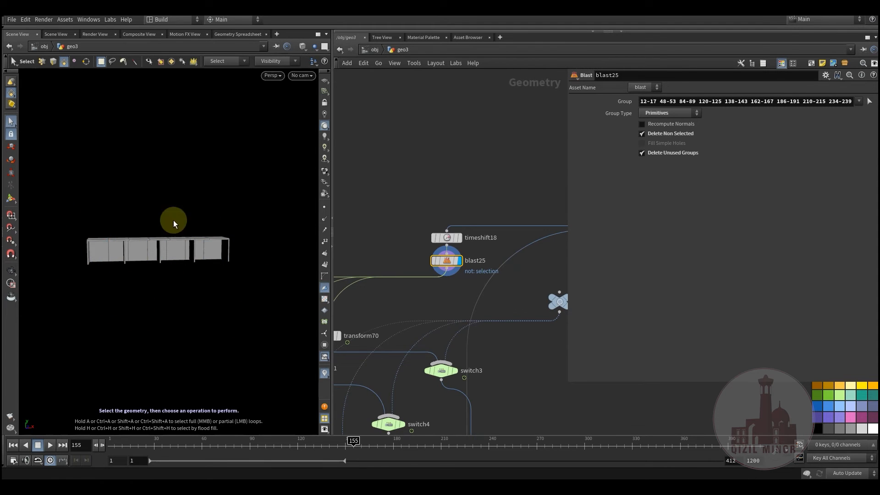
- Select transform70 and transform71 in turn and scrub to frame 180 to examine how they raise the shelf row copies
scroll(477, 179, "down", 4)
middle_click_drag(464, 321, 377, 303)
middle_click_drag(340, 235, 421, 257)
scroll(420, 257, "up", 3)
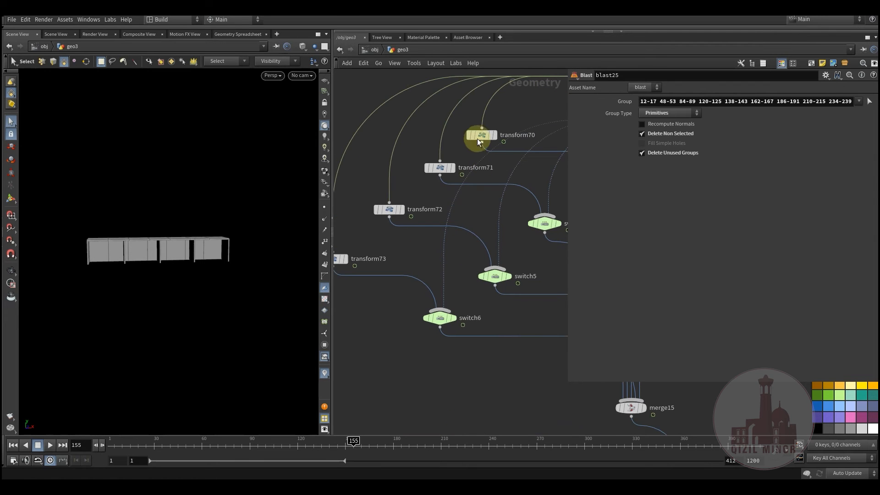
left_click(480, 136)
left_click(133, 260)
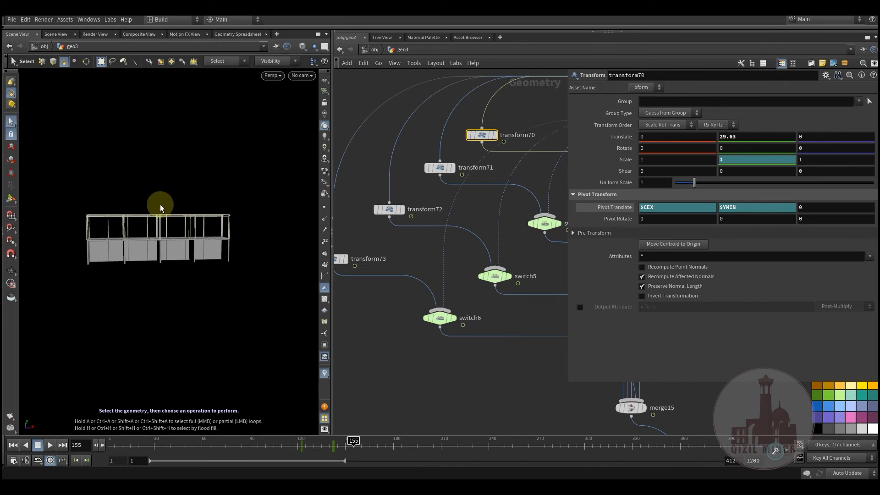
scroll(446, 359, "down", 3)
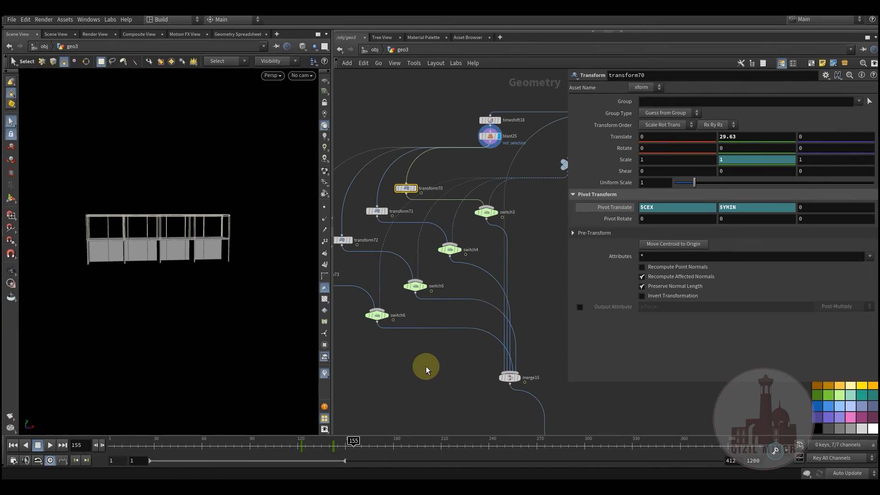
left_click_drag(292, 450, 363, 450)
left_click(369, 222)
left_click_drag(281, 441, 395, 449)
- Display merge15 and scrub through frames 212 to 230 to examine how the shelf rows stack up
left_click(509, 389)
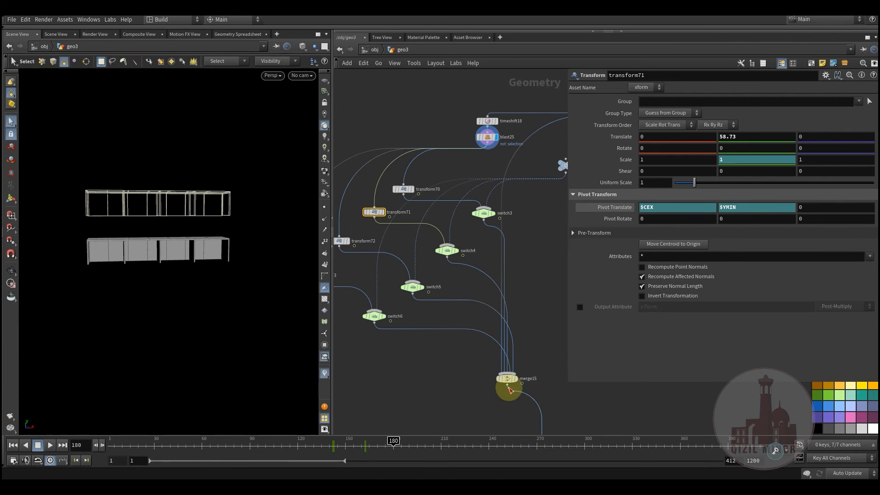
left_click(519, 369)
middle_click_drag(538, 339, 531, 303)
left_click(422, 389)
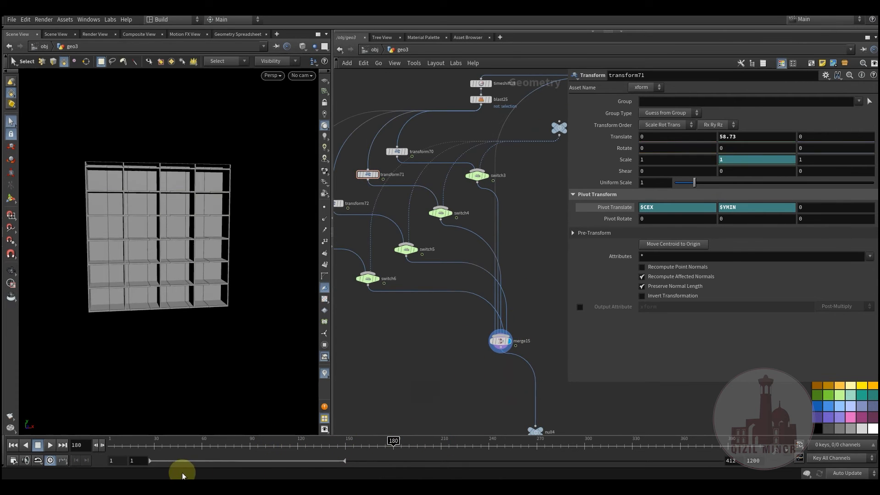
left_click_drag(132, 440, 105, 434)
left_click_drag(205, 441, 453, 449)
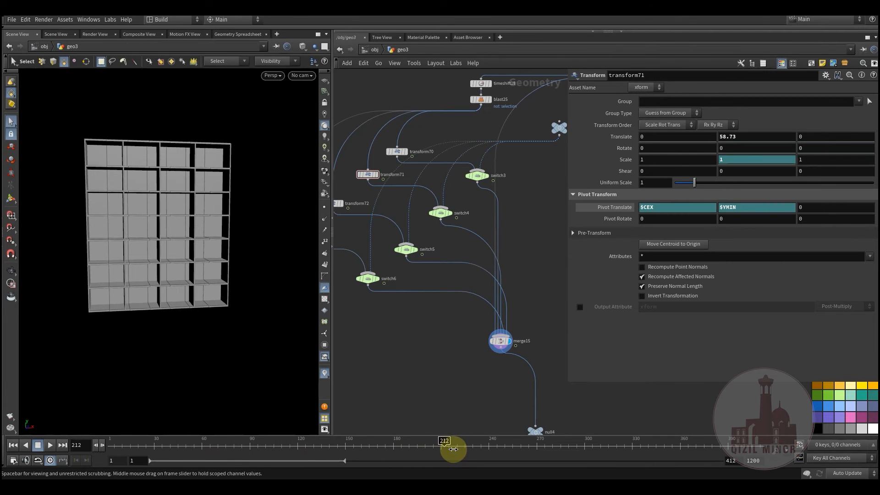
left_click_drag(371, 444, 473, 455)
- Display transform74 below null4, open its parameters and scrub to frame 217 to examine the shelf it moves
scroll(424, 353, "down", 3)
middle_click_drag(535, 357, 463, 258)
scroll(441, 316, "up", 5)
middle_click_drag(375, 192, 423, 278)
scroll(423, 279, "down", 2)
middle_click_drag(453, 366, 462, 262)
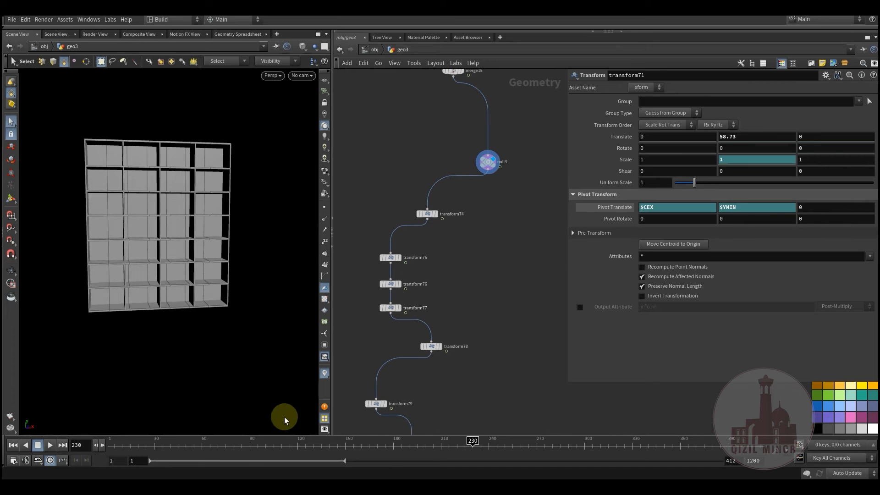
middle_click_drag(463, 321, 454, 356)
scroll(428, 267, "up", 2)
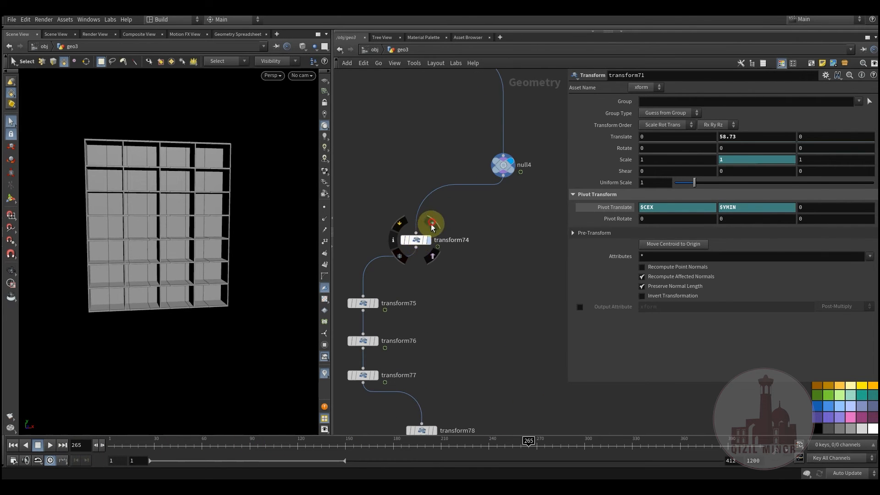
left_click(418, 240)
middle_click_drag(417, 241, 417, 219)
left_click_drag(220, 441, 452, 441)
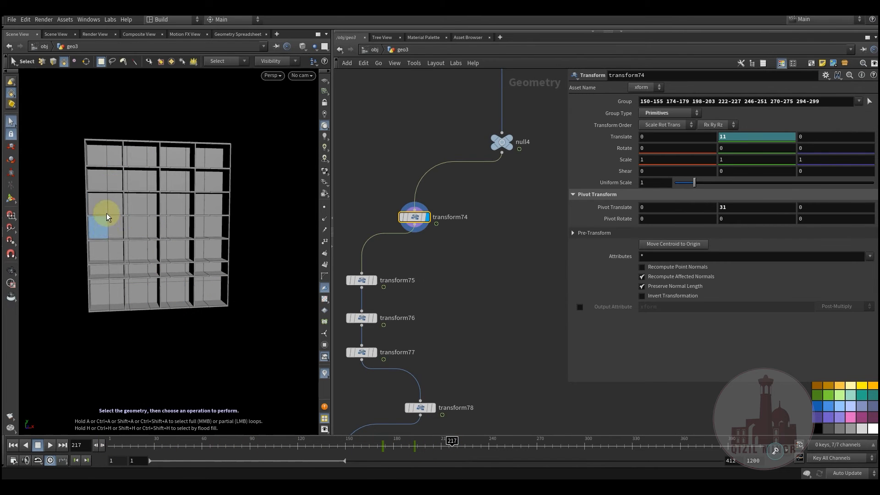
mouse_move(161, 229)
left_mouse_down("alt")
mouse_move(153, 235)
mouse_move(151, 218)
left_mouse_up("alt")
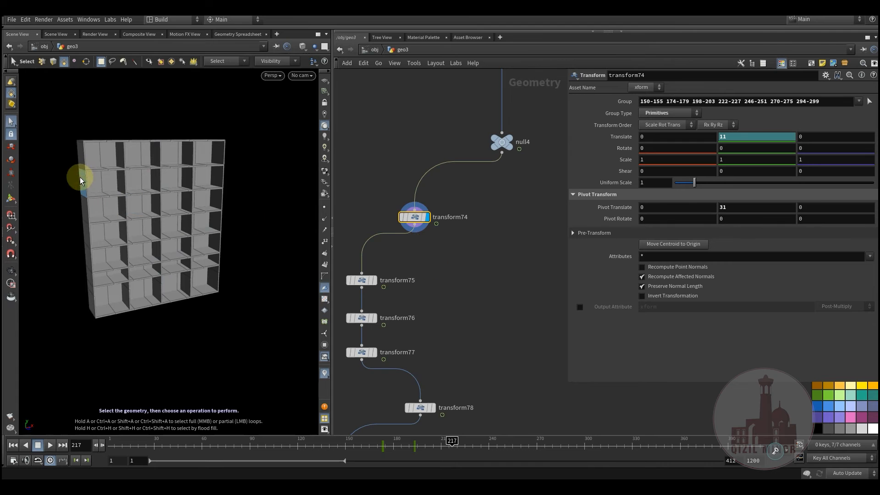
- Follow the long transform chain and select transform107, transform108 and transform109 together to examine their shared keyframes
scroll(460, 246, "down", 3)
middle_click_drag(480, 332, 488, 165)
scroll(449, 275, "down", 3)
middle_click_drag(461, 316, 449, 131)
middle_click_drag(473, 264, 463, 217)
scroll(457, 233, "up", 5)
left_click_drag(459, 195, 398, 251)
left_click(451, 207)
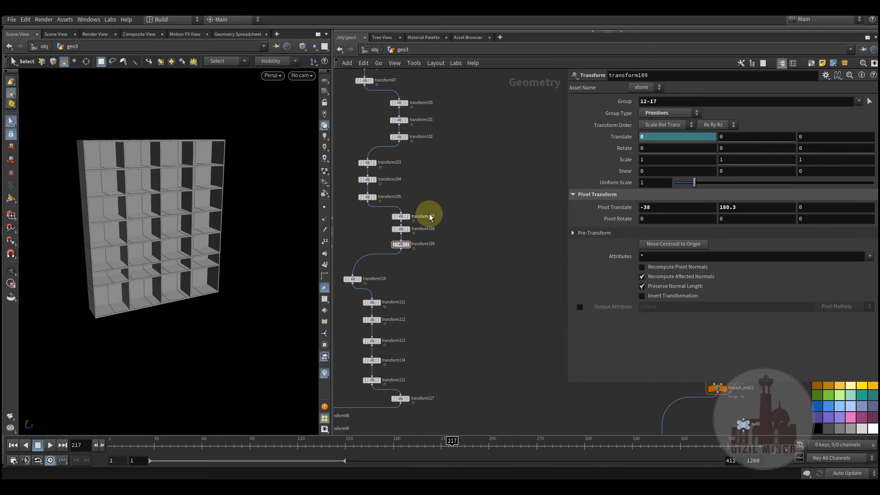
left_click_drag(458, 210, 402, 248)
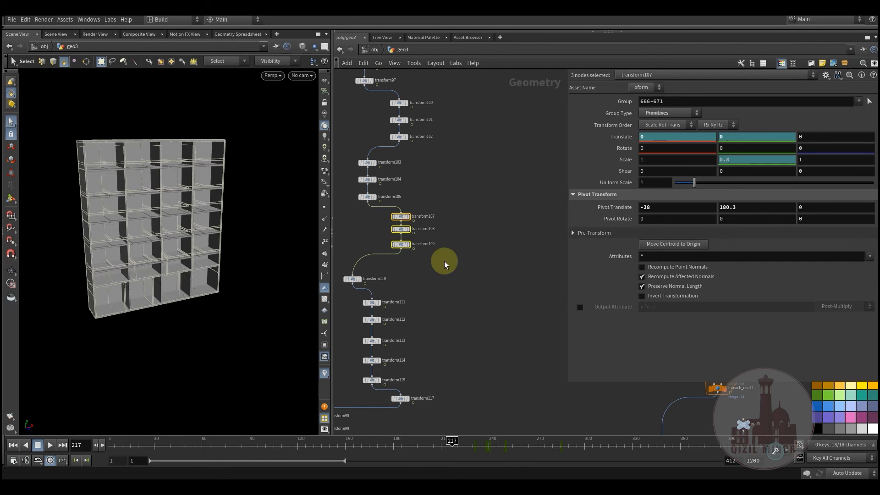
middle_click_drag(468, 303, 465, 238)
left_click(458, 291)
middle_click_drag(457, 290, 487, 262)
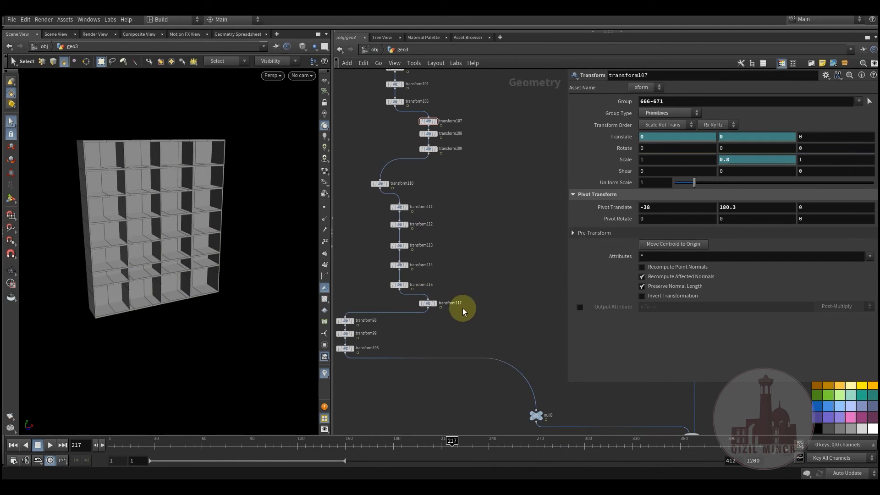
- Display null6 at the end of the transform chain and examine the shifted shelves from several angles
middle_click_drag(463, 308, 455, 232)
left_click(527, 280)
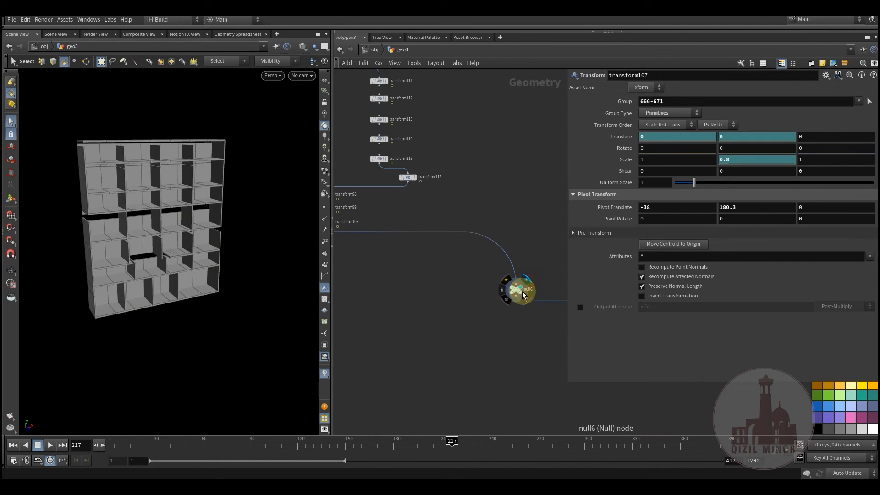
left_click(516, 291)
left_click(422, 325)
left_click_drag(193, 260, 139, 219, "alt")
key("s")
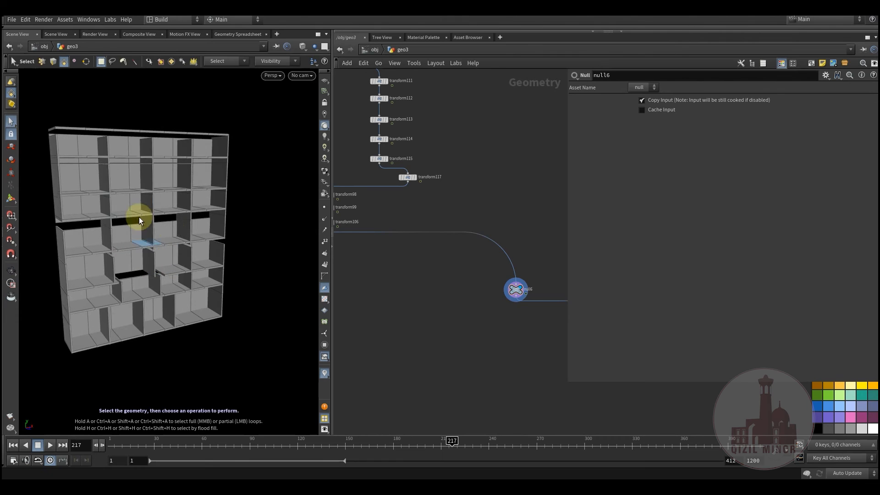
left_click_drag(148, 254, 131, 278, "alt")
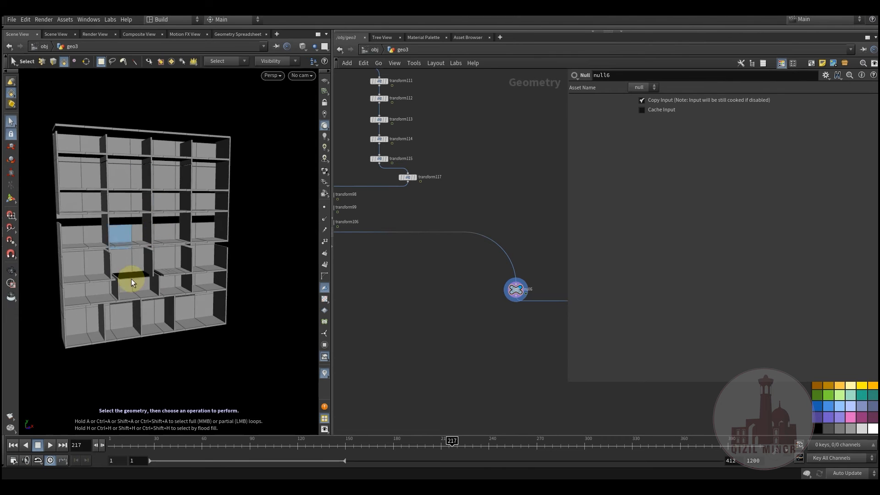
left_click_drag(152, 232, 159, 279, "alt")
- Scrub null6's result to frame 311 and orbit around the staggered shelf layout to examine it
left_click_drag(145, 447, 98, 448)
left_click_drag(199, 456, 592, 465)
left_click_drag(184, 292, 138, 273, "alt")
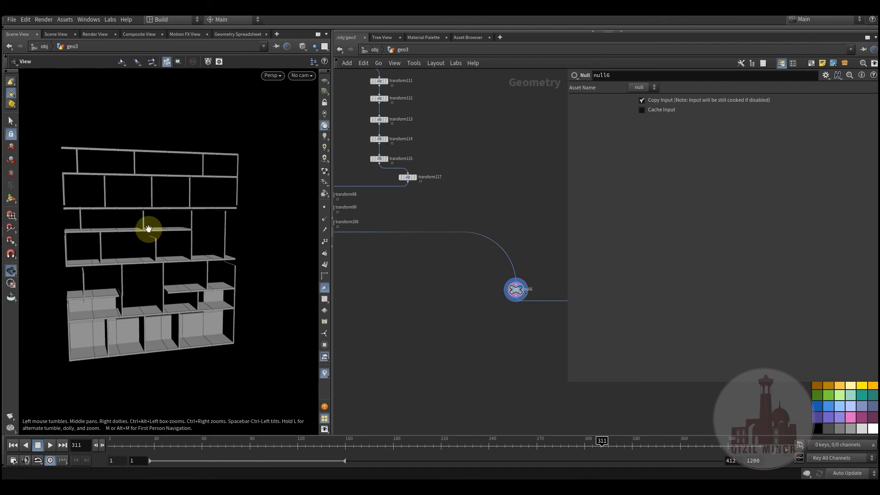
left_click_drag(147, 228, 142, 236, "alt")
left_click_drag(131, 282, 142, 286)
left_click_drag(156, 207, 119, 244)
right_click_drag(120, 245, 94, 226)
left_click_drag(96, 236, 174, 215)
key("s")
- Display null7 further along the network to examine the staggered cabinet with its doors
middle_click_drag(517, 194, 370, 270)
scroll(363, 288, "down", 3)
middle_click_drag(451, 197, 411, 239)
scroll(401, 198, "up", 3)
left_click(410, 187)
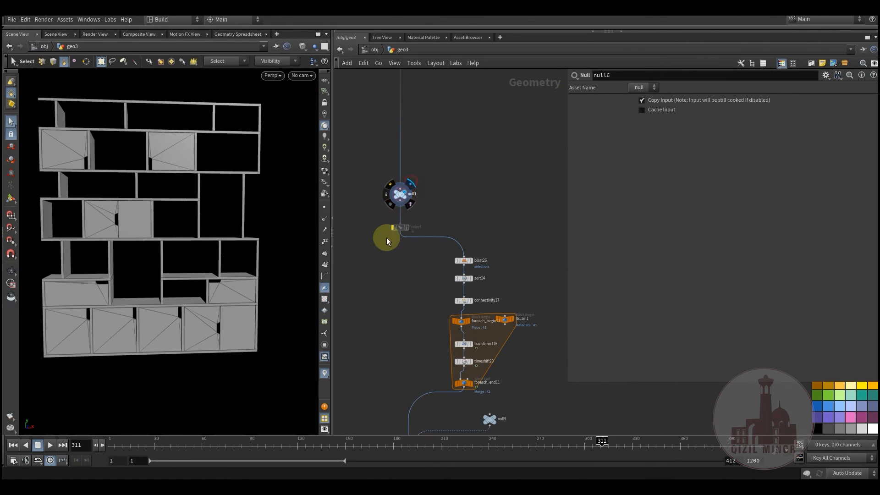
left_click_drag(131, 212, 152, 165)
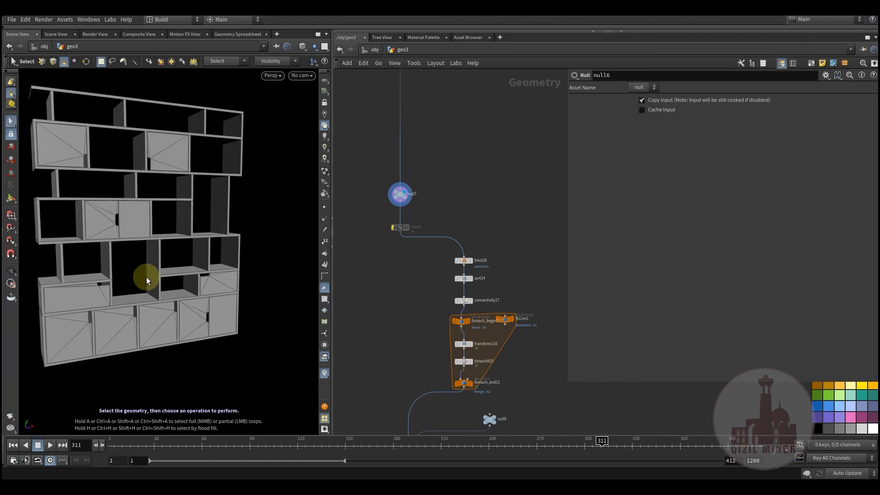
- Display blast26 below null7 to examine the shelf frame without its doors
scroll(431, 256, "up", 3)
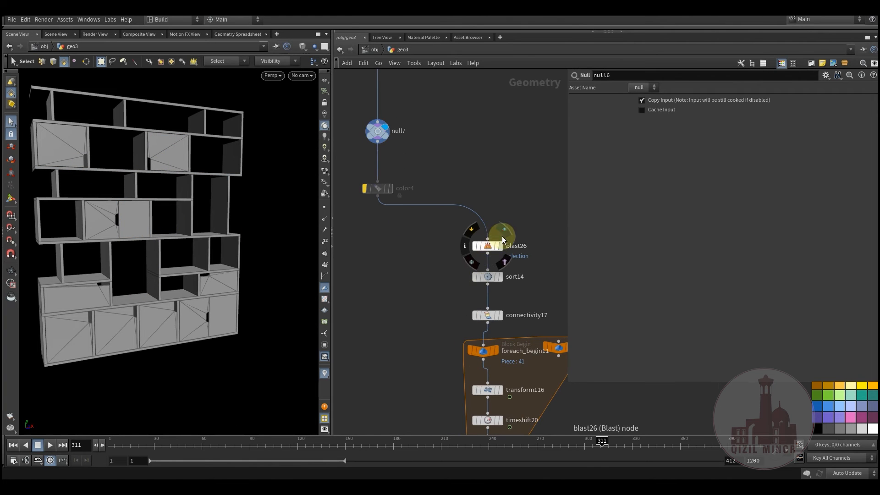
left_click(502, 236)
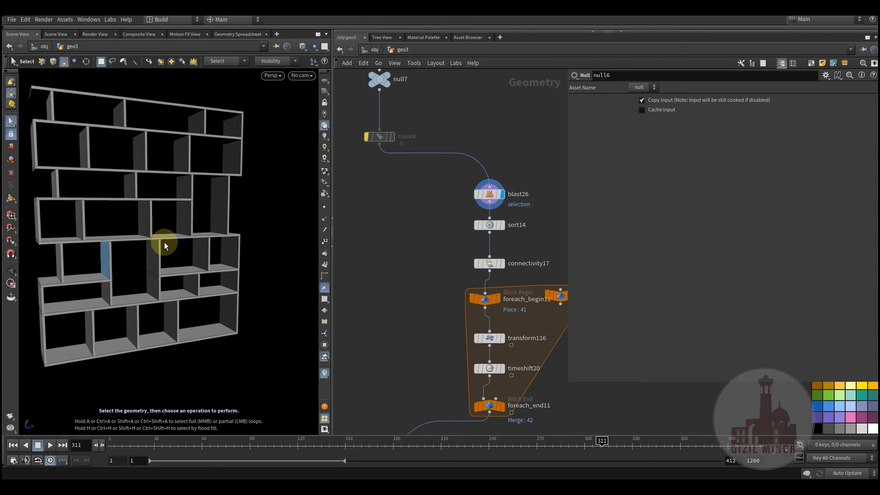
middle_click_drag(434, 274, 397, 197)
scroll(413, 254, "up", 2)
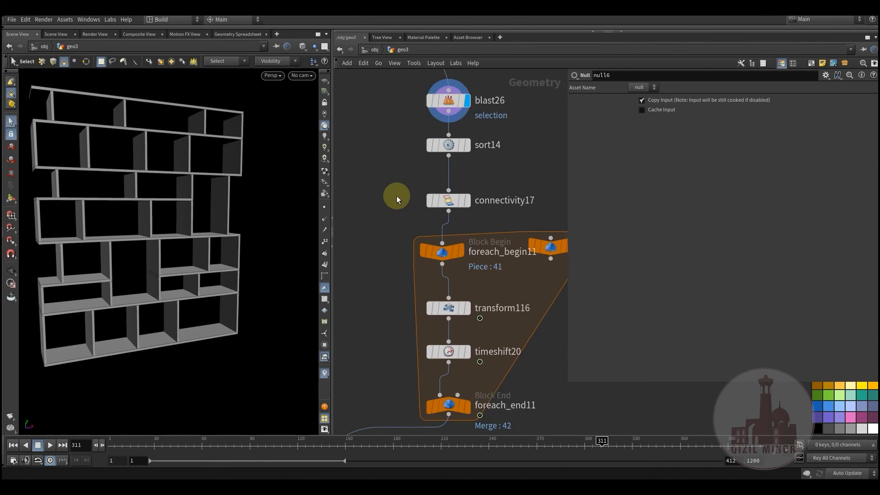
middle_click_drag(380, 302, 396, 251)
scroll(396, 251, "down", 2)
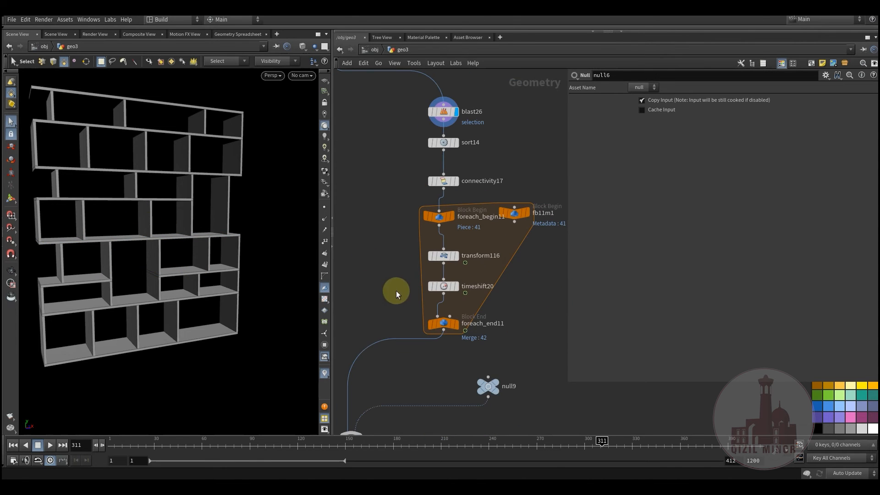
- Display foreach_end11, open its parameters and scrub through the timeline to frame 259 to examine the per-piece frame animation
left_click(449, 328)
left_click(462, 312)
middle_click_drag(339, 291, 349, 271)
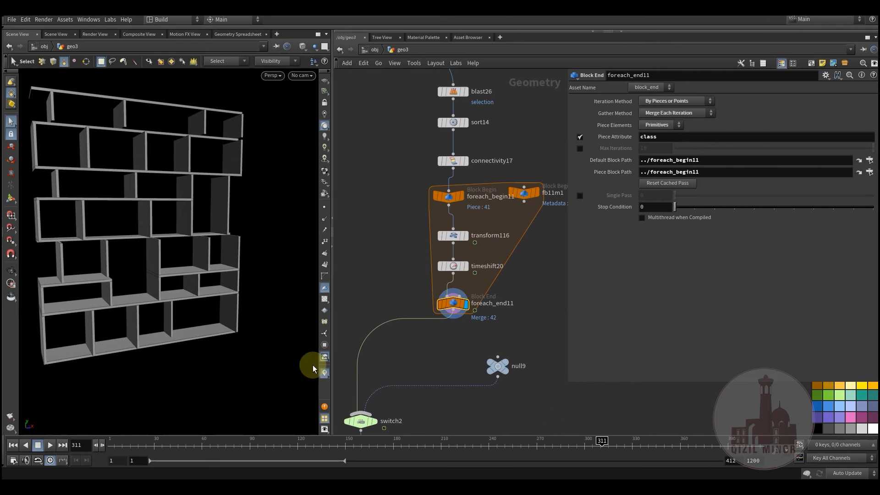
left_click_drag(192, 439, 133, 452)
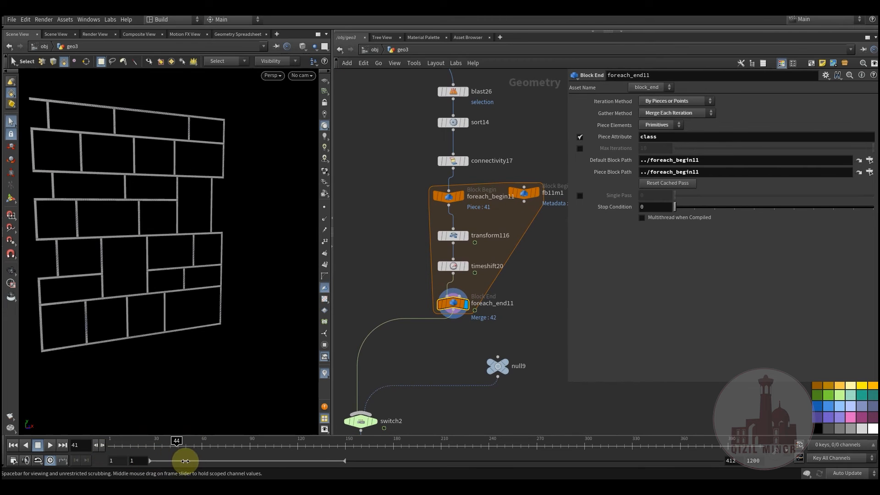
left_click_drag(513, 454, 378, 449)
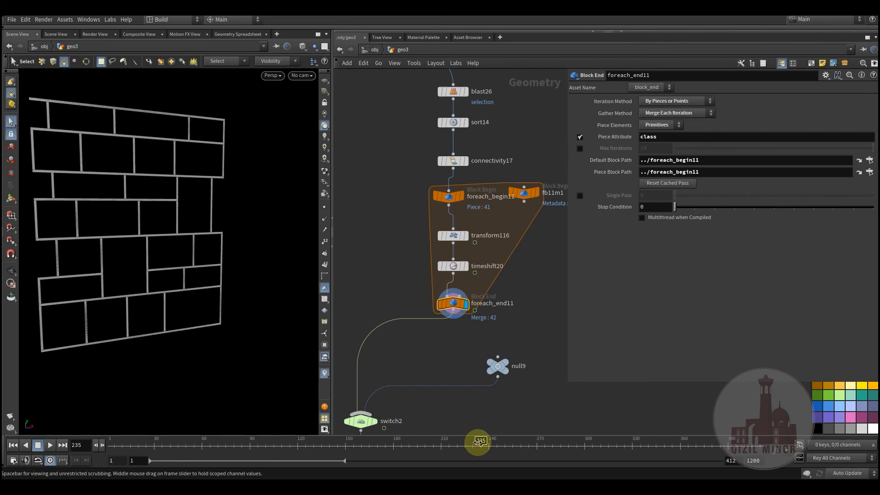
mouse_move(522, 449)
left_mouse_down()
mouse_move(570, 450)
mouse_move(516, 454)
mouse_move(646, 452)
mouse_move(510, 453)
mouse_move(615, 446)
mouse_move(518, 446)
left_mouse_up()
- Display switch2, open its parameters and scrub to frame 296 to examine its animated input selection
middle_click_drag(409, 412, 458, 310)
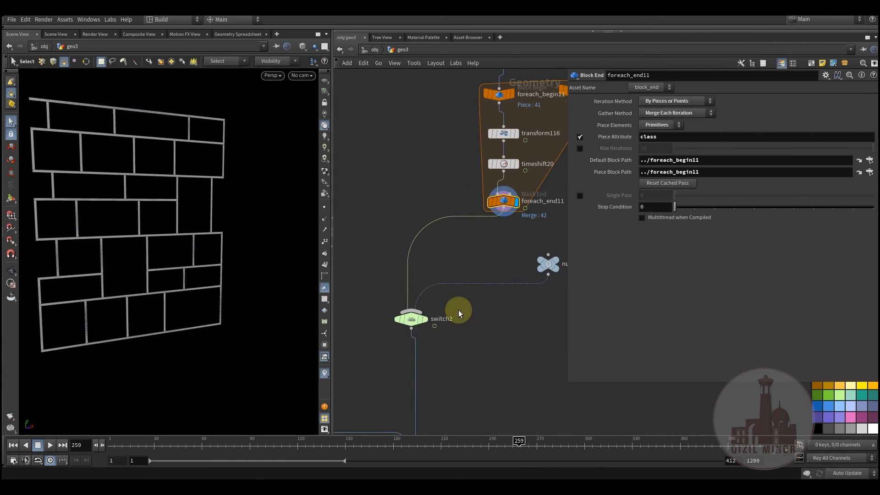
left_click(427, 318)
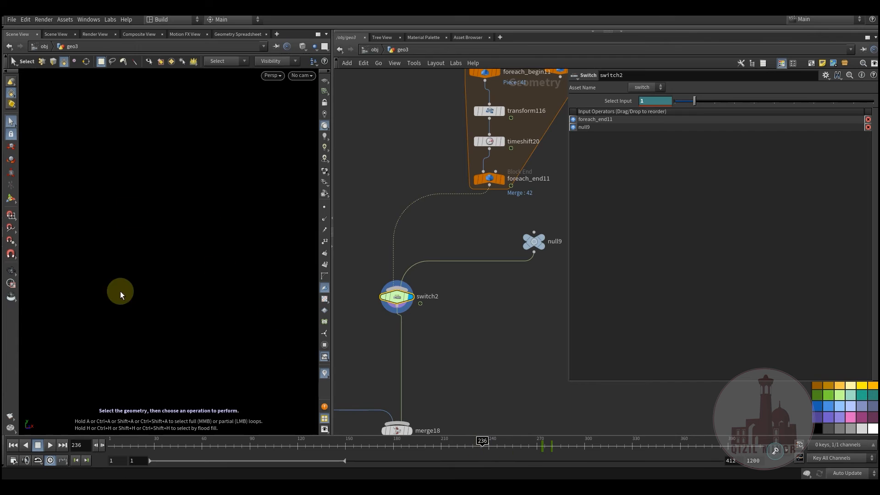
left_click_drag(530, 450, 578, 449)
- Display merge18 and scrub back to frame 1 to examine the combined shelf animation
middle_click_drag(429, 394, 488, 337)
left_click(446, 339)
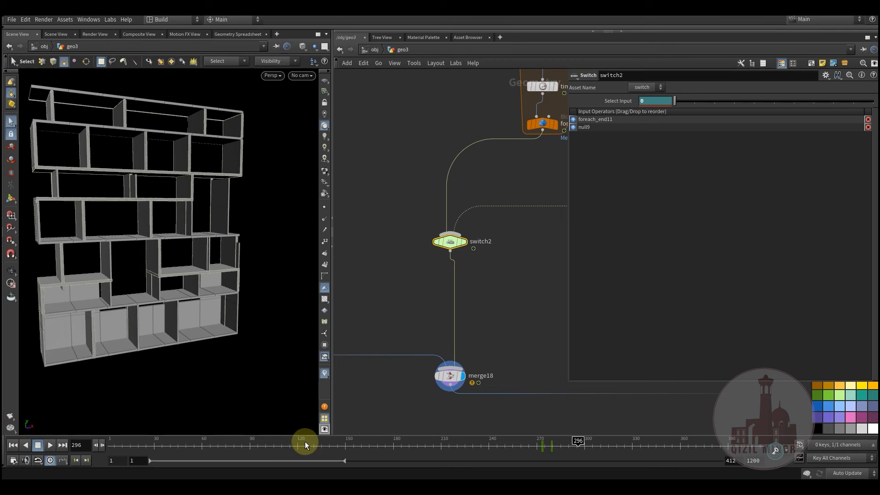
left_click_drag(290, 447, 99, 441)
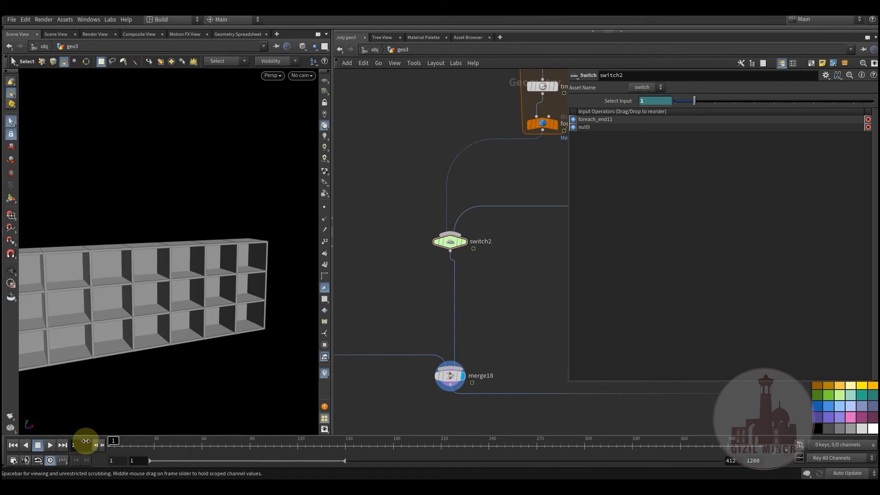
- Scrub the timeline to frame 277 and orbit the view to examine the combined shelf animation on merge18
left_click_drag(172, 447, 394, 447)
key("Escape")
left_click_drag(192, 285, 220, 298)
left_click_drag(402, 440, 548, 449)
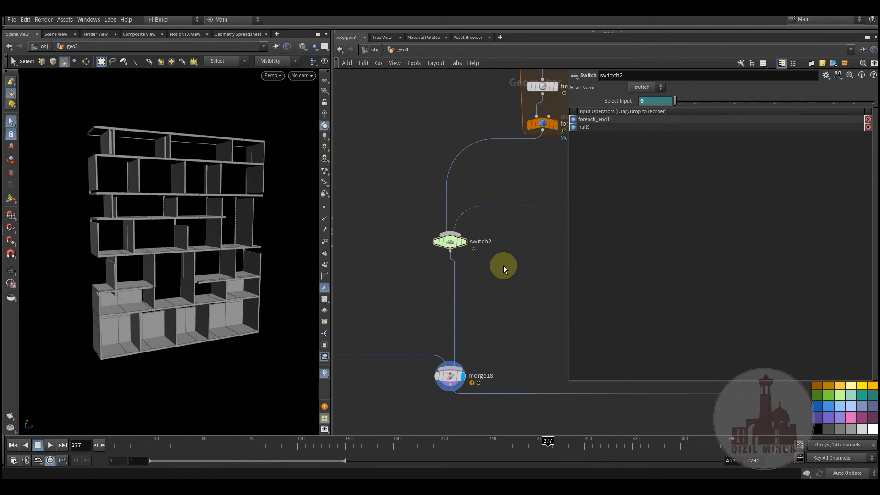
- Scrub through the timeline to frame 335 to examine how switch2 changes between foreach_end11 and null9
middle_click_drag(503, 265, 416, 421)
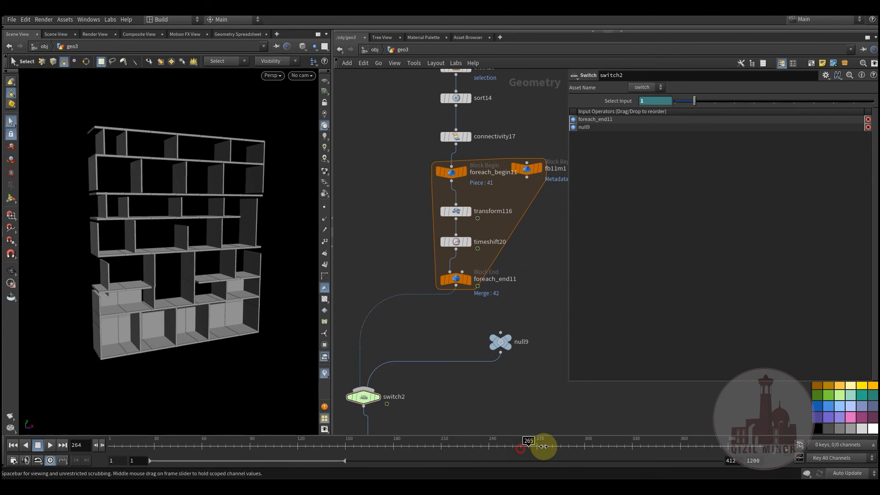
left_click_drag(631, 451, 586, 446)
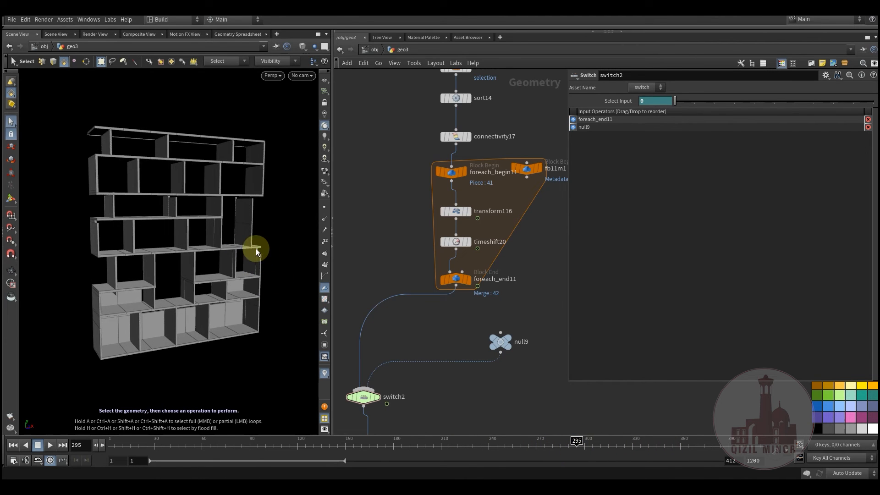
mouse_move(573, 448)
left_mouse_down()
mouse_move(550, 445)
mouse_move(603, 451)
mouse_move(536, 446)
mouse_move(580, 452)
left_mouse_up()
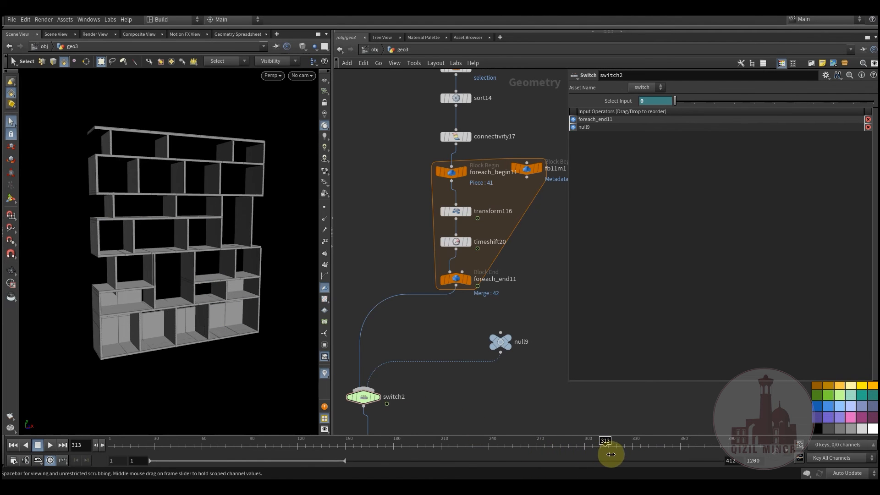
key("space")
left_click_drag(145, 294, 168, 295)
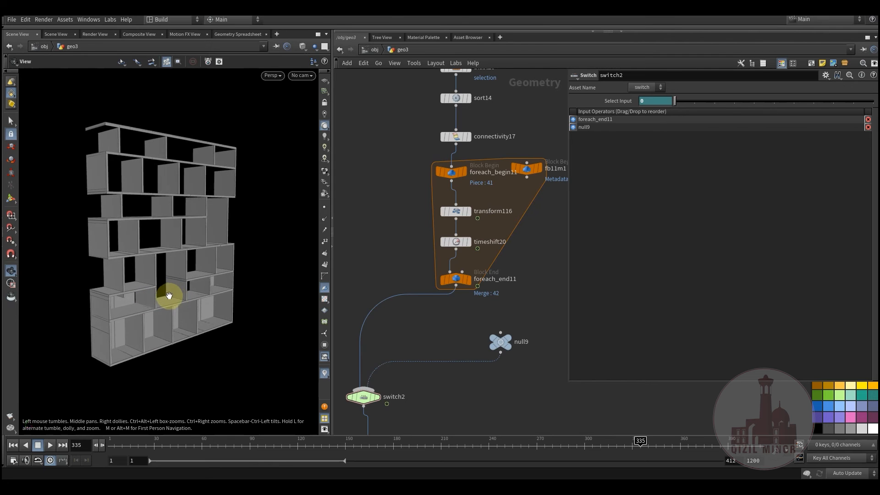
- Display null3 below foreach_end10 and scrub through the timeline to frame 70 to examine its animation
scroll(460, 339, "down", 10)
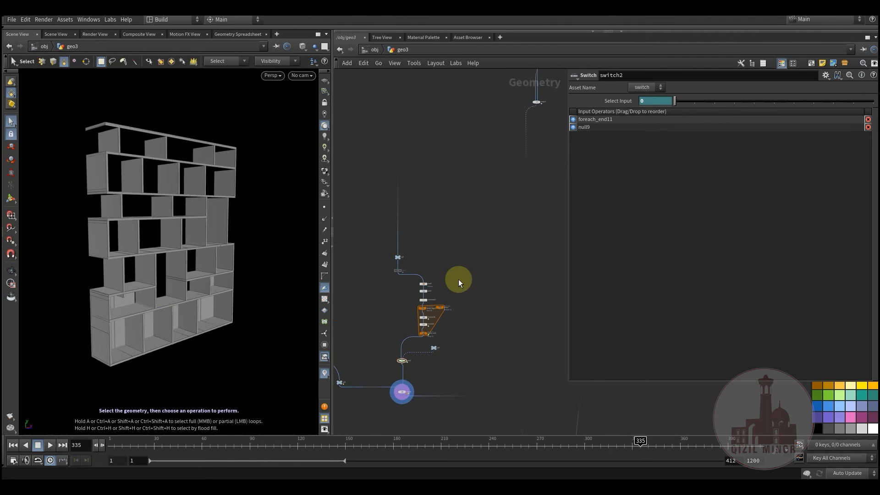
scroll(431, 236, "up", 8)
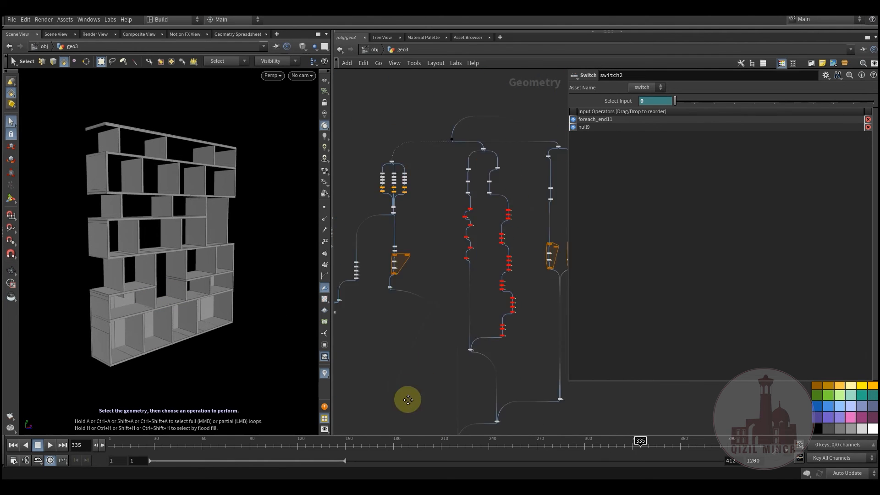
scroll(459, 389, "up", 4)
scroll(427, 295, "down", 5)
scroll(396, 238, "up", 6)
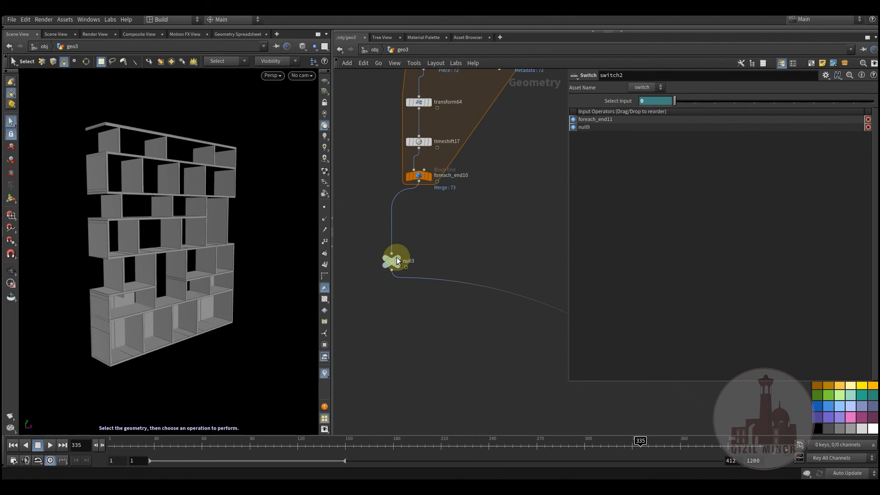
left_click(407, 246)
left_click_drag(252, 444, 232, 444)
scroll(418, 321, "down", 5)
middle_click_drag(464, 282, 454, 209)
left_click_drag(197, 444, 225, 451)
- Display blast13, open its parameters and orbit the view to examine the shelf frame it keeps
middle_click_drag(500, 279, 436, 379)
scroll(438, 368, "down", 4)
scroll(452, 216, "up", 5)
scroll(439, 236, "up", 3)
left_click(450, 235)
left_click(438, 244)
middle_click_drag(434, 274, 453, 206)
left_click_drag(201, 291, 187, 265, "alt")
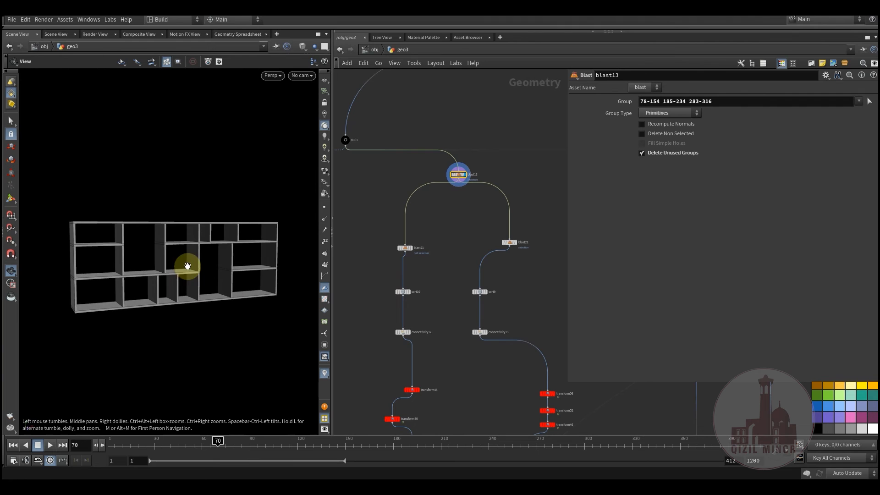
key("s")
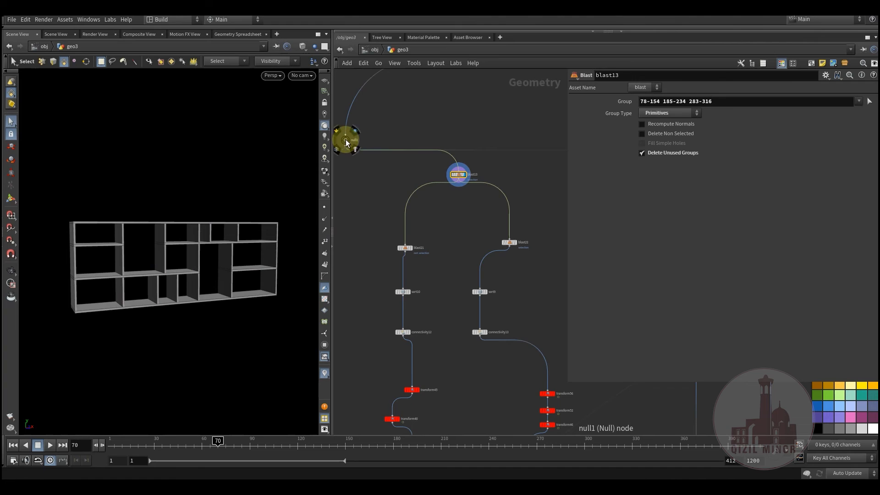
- Display null3 again to compare its for-each output with the blast13 frame
middle_click_drag(352, 344, 485, 249)
scroll(472, 266, "down", 3)
middle_click_drag(428, 337, 490, 217)
scroll(415, 322, "up", 3)
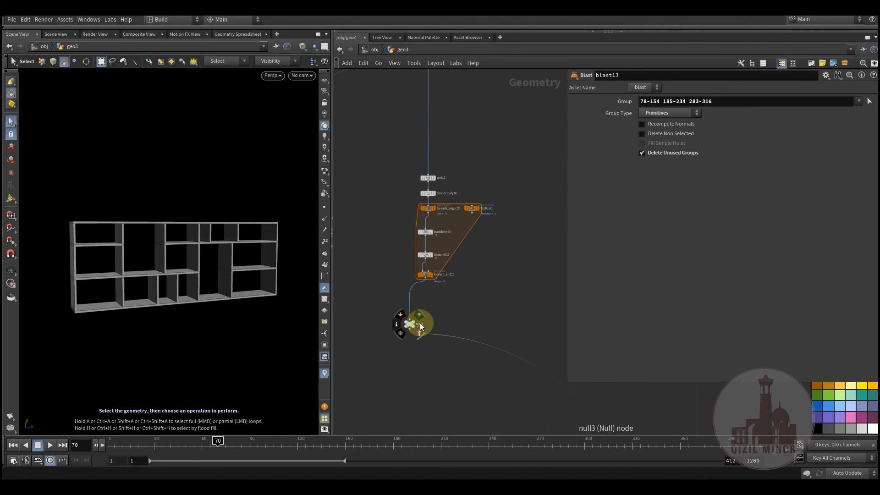
left_click(420, 315)
- Display transform36, open its parameters and scrub to frame 12 to examine the animated horizontal shelves
middle_click_drag(470, 329, 397, 349)
scroll(396, 346, "down", 3)
scroll(510, 225, "up", 2)
middle_click_drag(510, 225, 450, 222)
scroll(408, 330, "up", 3)
left_click(413, 316)
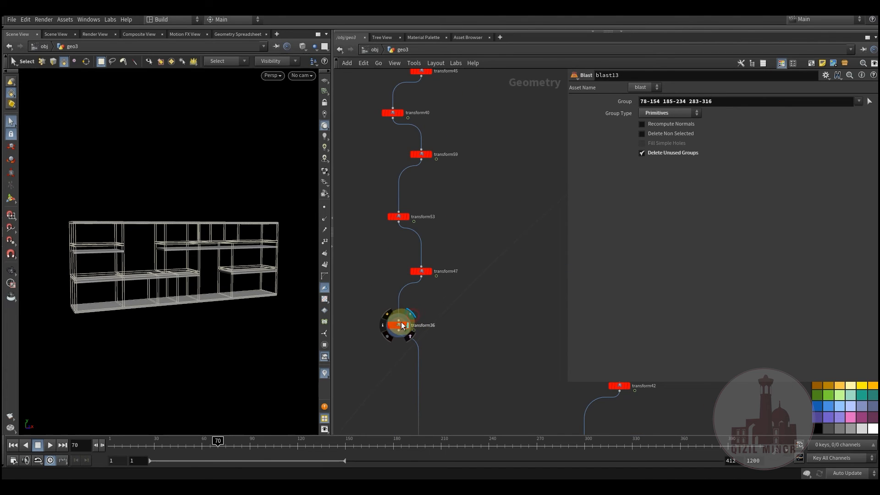
left_click(401, 326)
middle_click_drag(379, 242, 407, 406)
middle_click_drag(512, 362, 479, 219)
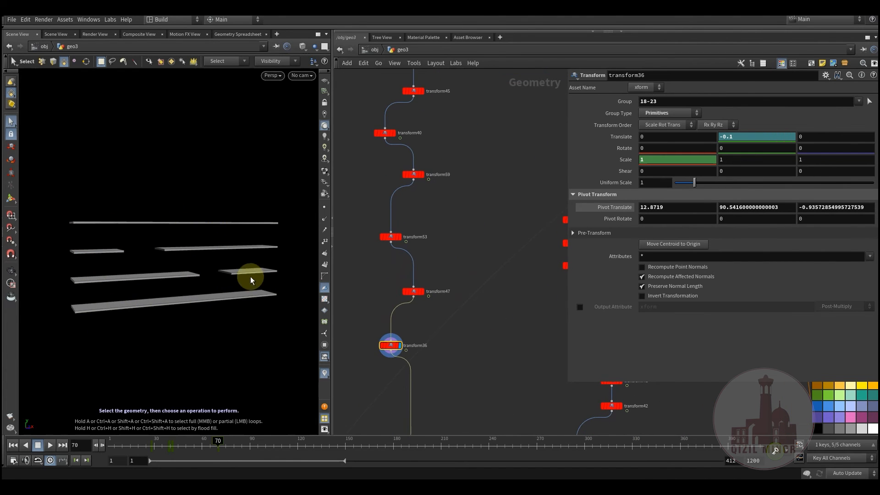
left_click_drag(154, 449, 125, 444)
- Template null3 over the displayed shelves and scrub to frame 83 to compare the two animations
middle_click_drag(395, 289, 477, 275)
scroll(391, 308, "down", 3)
middle_click_drag(391, 309, 528, 280)
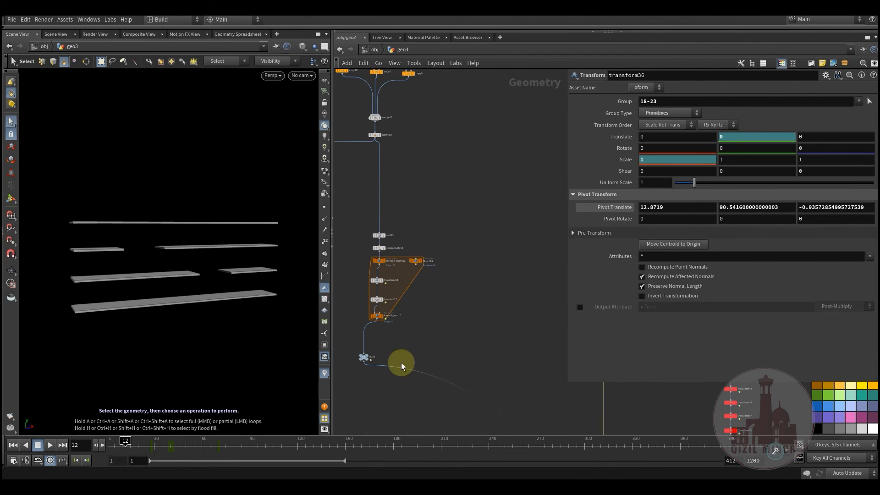
left_click(376, 369)
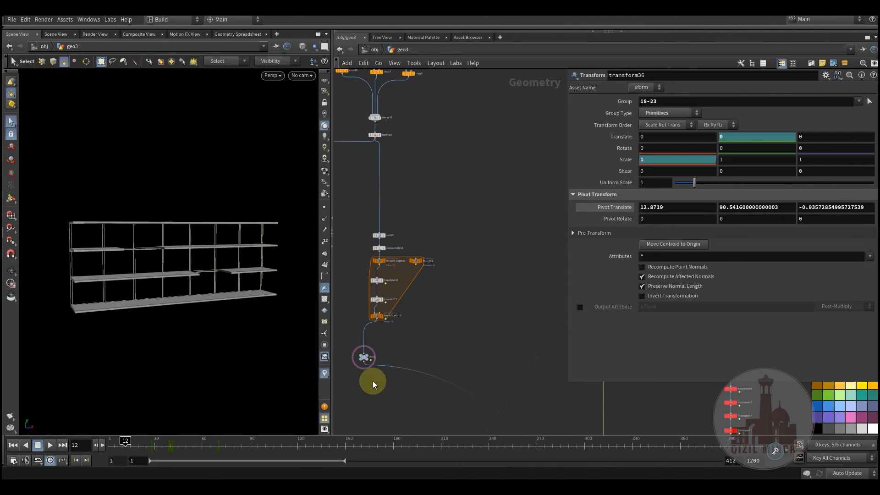
left_click_drag(211, 447, 238, 448)
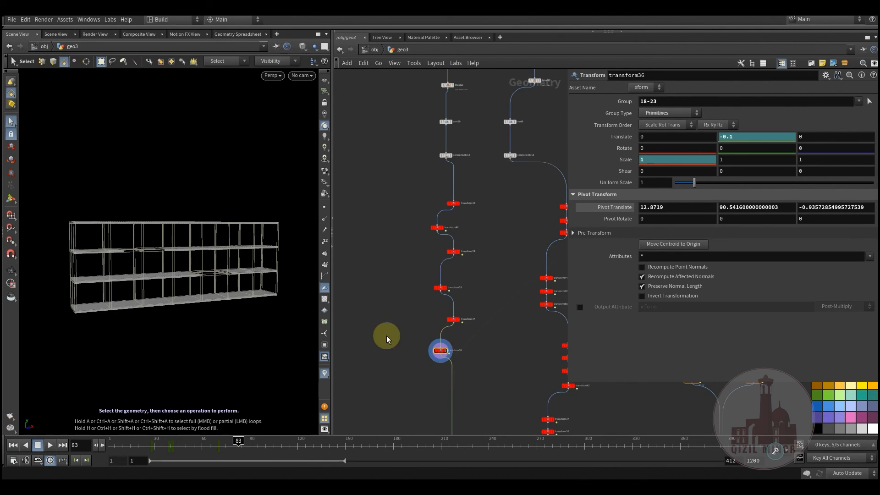
- Display transform60 at the end of the divider transform chain and scrub to frame 72 to examine its motion
middle_click_drag(474, 355, 379, 358)
middle_click_drag(407, 232, 396, 78)
middle_click_drag(384, 234, 361, 107)
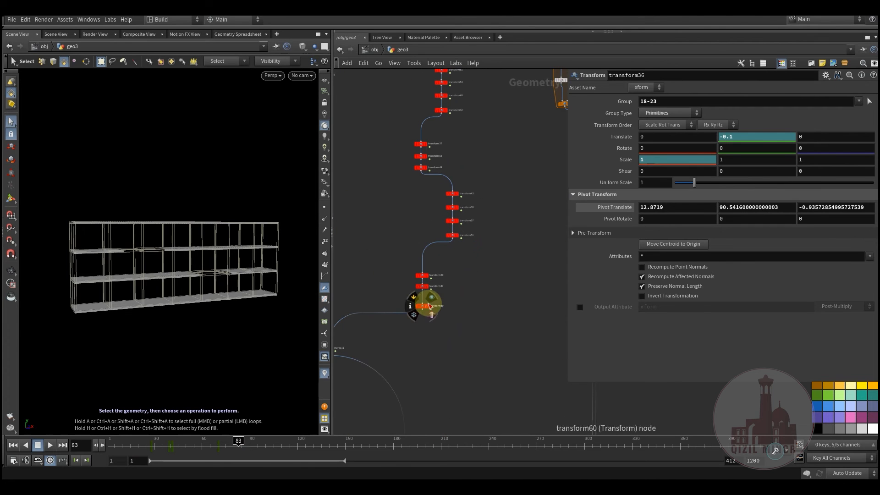
left_click(430, 306)
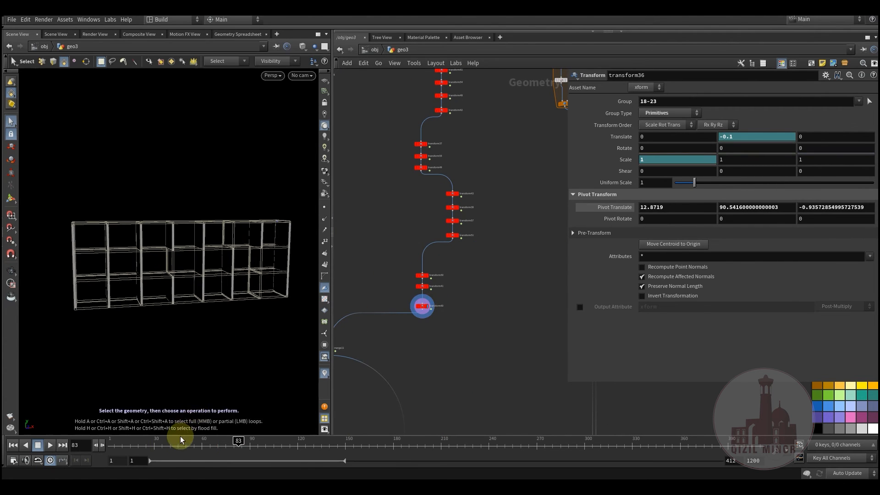
left_click_drag(180, 440, 91, 445)
left_click_drag(156, 267, 206, 243, "alt")
left_click_drag(86, 442, 221, 441)
left_click_drag(178, 385, 85, 268, "alt")
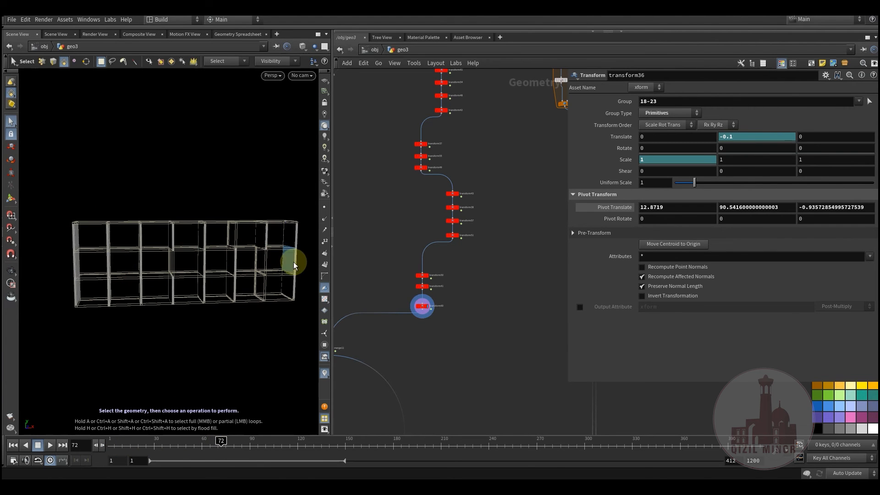
left_click_drag(149, 244, 234, 281, "alt")
- Display the merge joining the shelf and divider transform chains and scrub to frame 108 to examine the frame
middle_click_drag(455, 334, 454, 369)
scroll(422, 254, "down", 1)
middle_click_drag(421, 254, 466, 285)
scroll(456, 397, "up", 2)
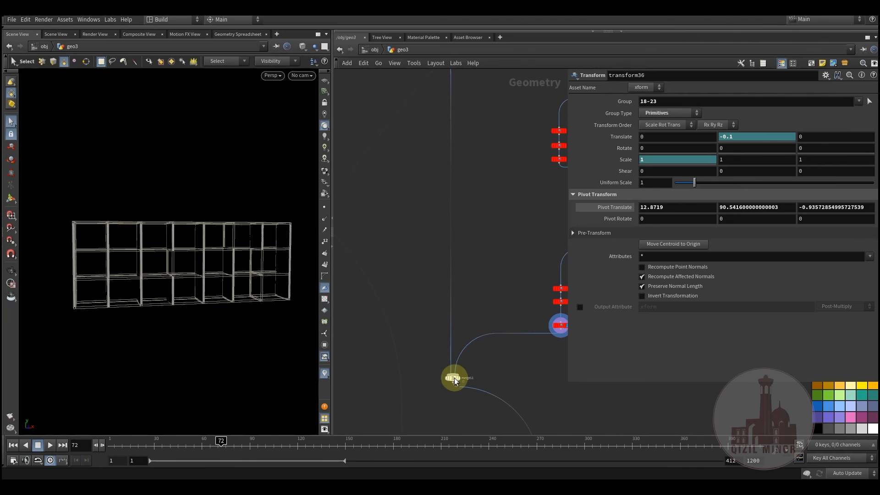
left_click(460, 378)
middle_click_drag(502, 367, 454, 289)
mouse_move(233, 448)
left_mouse_down()
mouse_move(83, 447)
mouse_move(282, 448)
left_mouse_up()
left_click(410, 304)
left_click_drag(229, 303, 209, 303, "alt")
left_click_drag(160, 275, 128, 241, "alt")
scroll(408, 303, "down", 4)
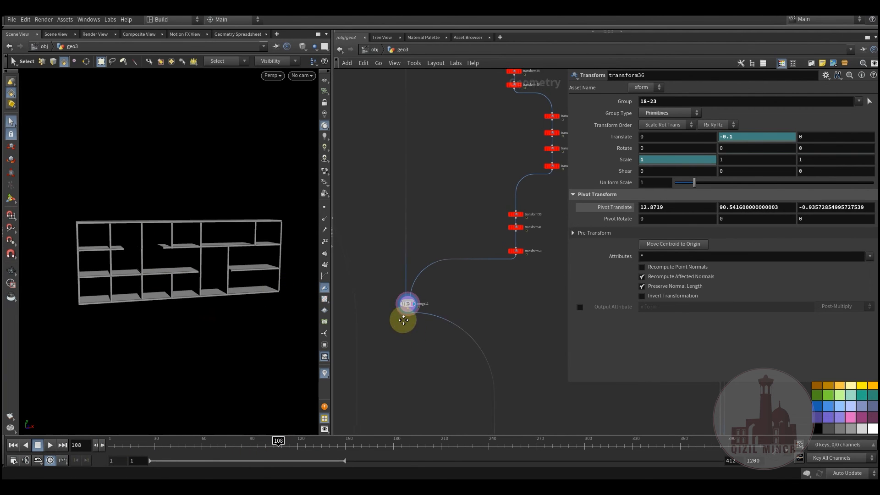
- Display the merge that feeds merge13 from its separate branch and scrub to frame 46 to examine its output
middle_click_drag(435, 335, 582, 371)
middle_click_drag(446, 307, 365, 230)
middle_click_drag(535, 422, 462, 295)
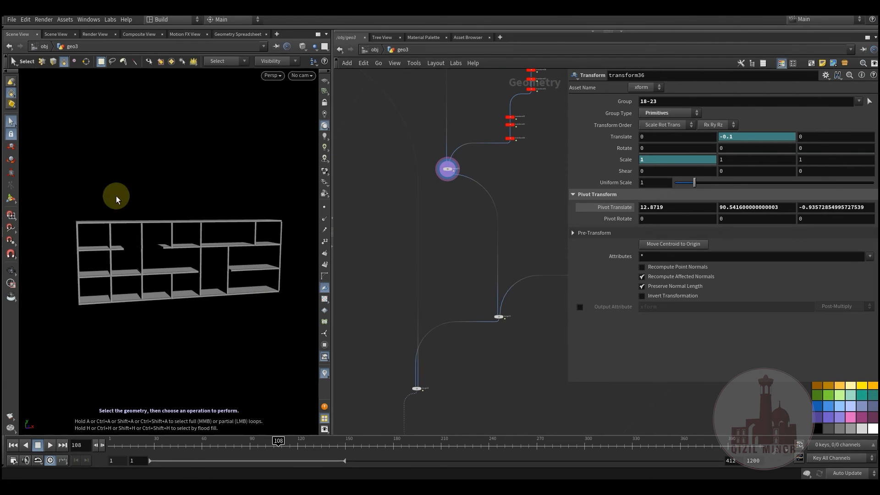
scroll(471, 369, "up", 4)
middle_click_drag(472, 330, 497, 266)
middle_click_drag(476, 307, 397, 388)
scroll(387, 401, "down", 2)
scroll(403, 384, "down", 1)
middle_click_drag(505, 374, 405, 432)
scroll(440, 316, "down", 3)
middle_click_drag(484, 192, 461, 321)
middle_click_drag(464, 364, 469, 236)
scroll(447, 367, "up", 2)
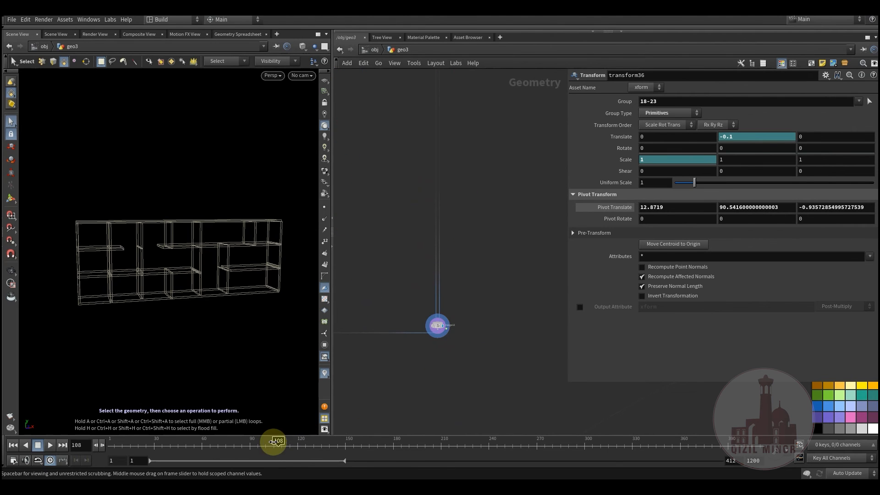
left_click_drag(156, 447, 179, 455)
scroll(494, 326, "down", 5)
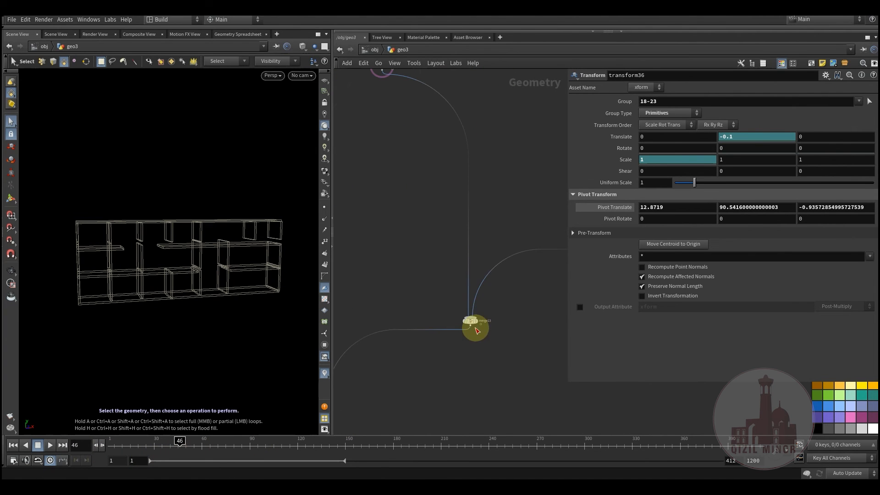
- Display merge13 and scrub to frame 106 to examine the combined frame branches
left_click(482, 314)
mouse_move(508, 340)
middle_mouse_down()
mouse_move(467, 391)
mouse_move(490, 335)
middle_mouse_up()
scroll(469, 390, "down", 3)
left_click_drag(221, 447, 277, 452)
middle_click_drag(416, 402, 455, 354)
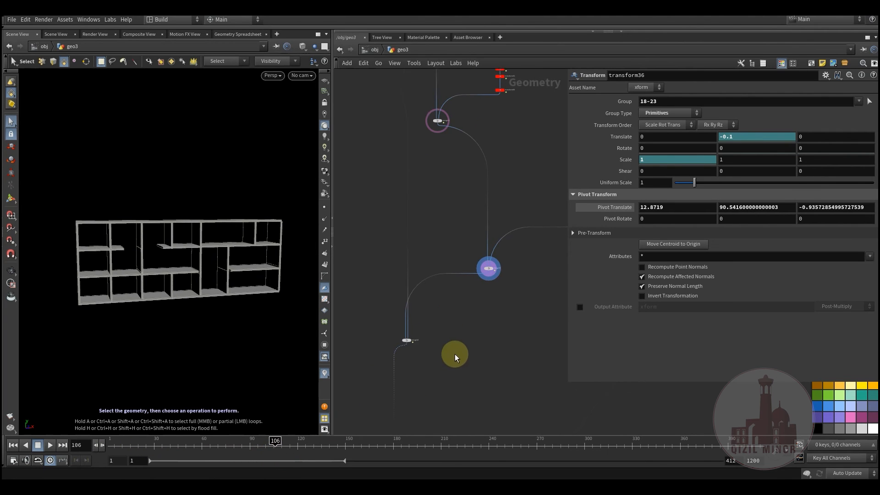
- Display merge14, open its parameters and trace its merge13 and null3 inputs through the network
scroll(417, 341, "up", 5)
left_click(393, 323)
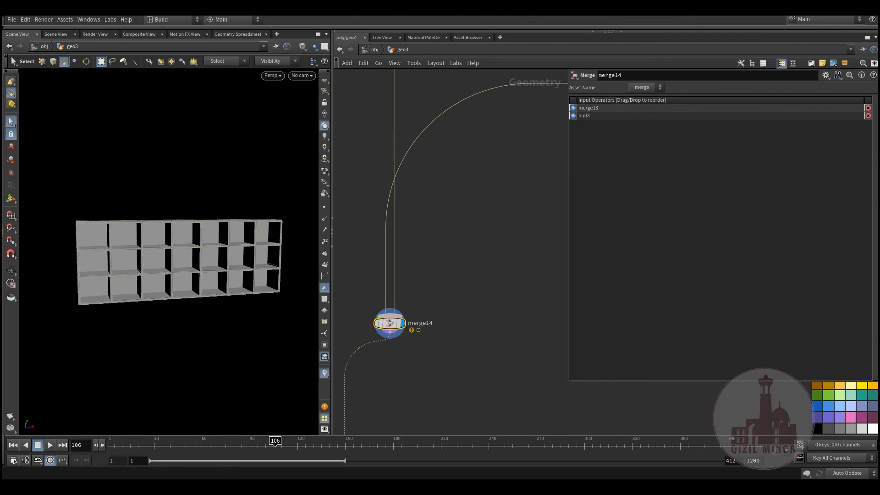
scroll(463, 347, "down", 6)
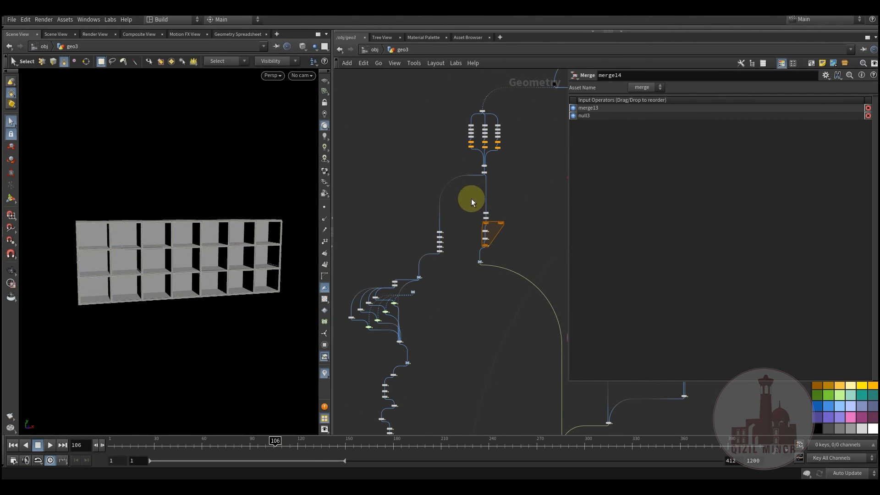
middle_click_drag(463, 145, 431, 217)
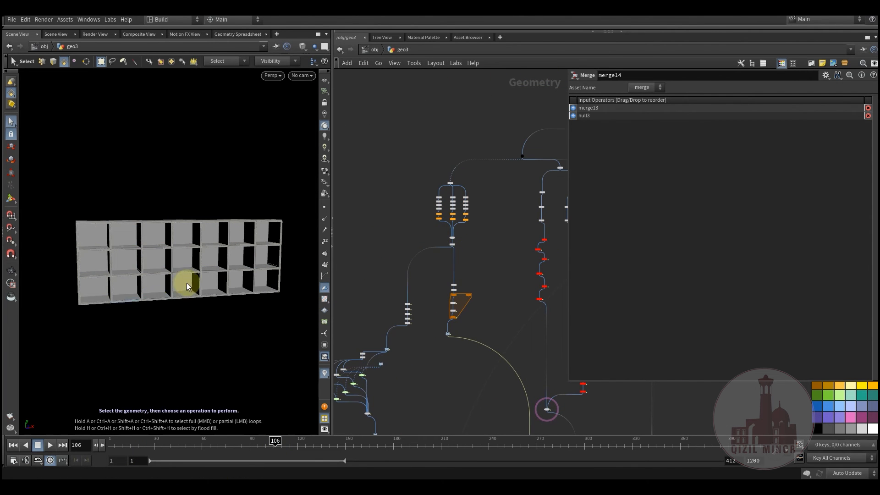
middle_click_drag(469, 410, 416, 209)
middle_click_drag(438, 354, 385, 271)
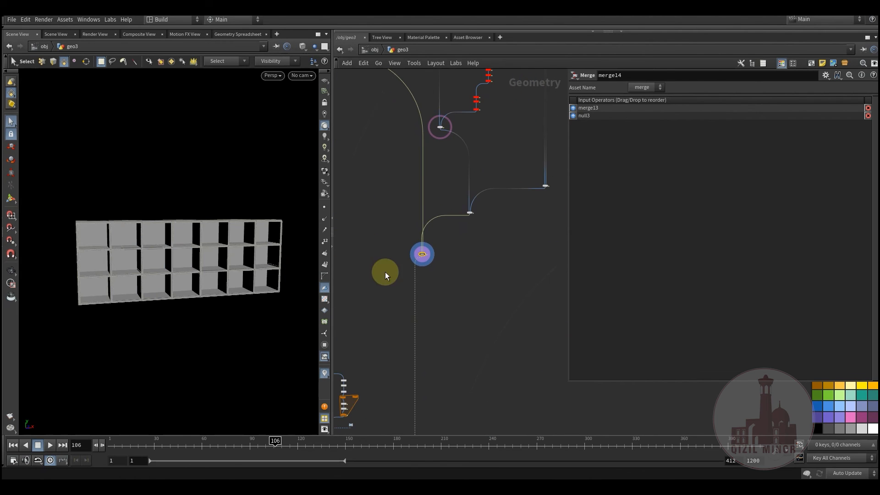
middle_click_drag(436, 285, 439, 251)
middle_click_drag(430, 303, 433, 284)
middle_click_drag(457, 231, 484, 85)
- Display switch1, open its parameters and return to frame 1 to examine its input selection
scroll(451, 371, "up", 8)
left_click(450, 301)
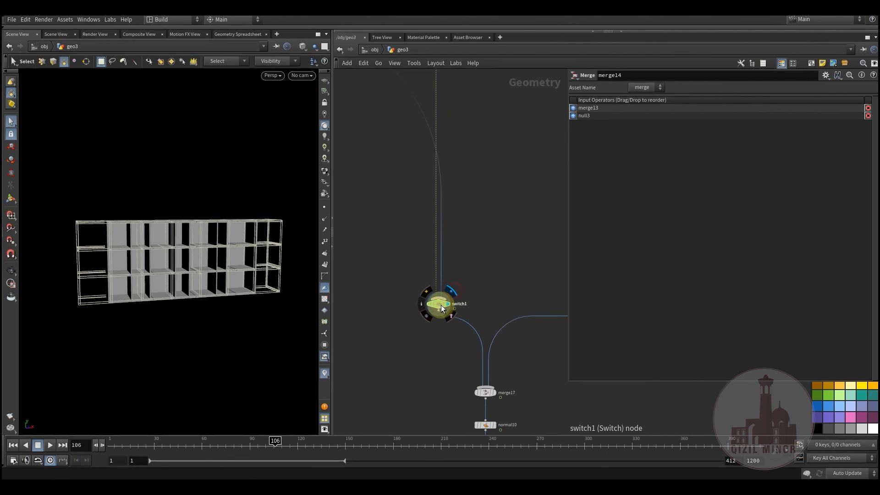
left_click(440, 304)
left_click_drag(125, 447, 101, 444)
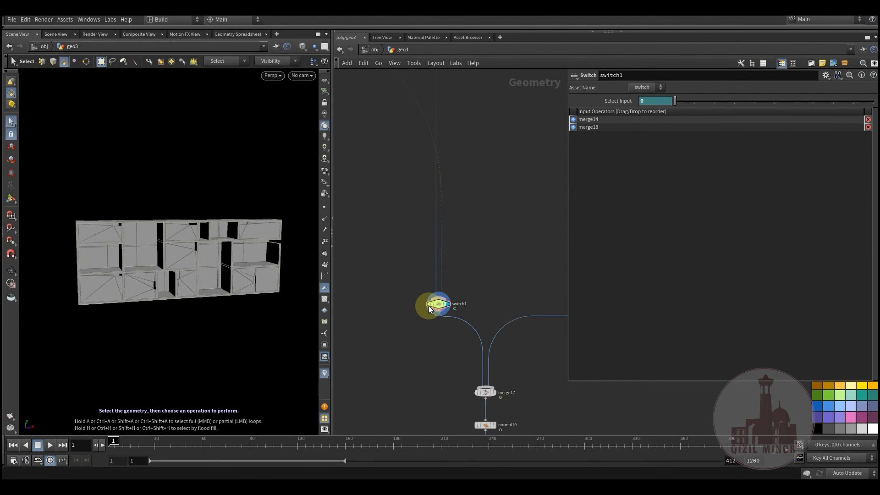
left_click(450, 318)
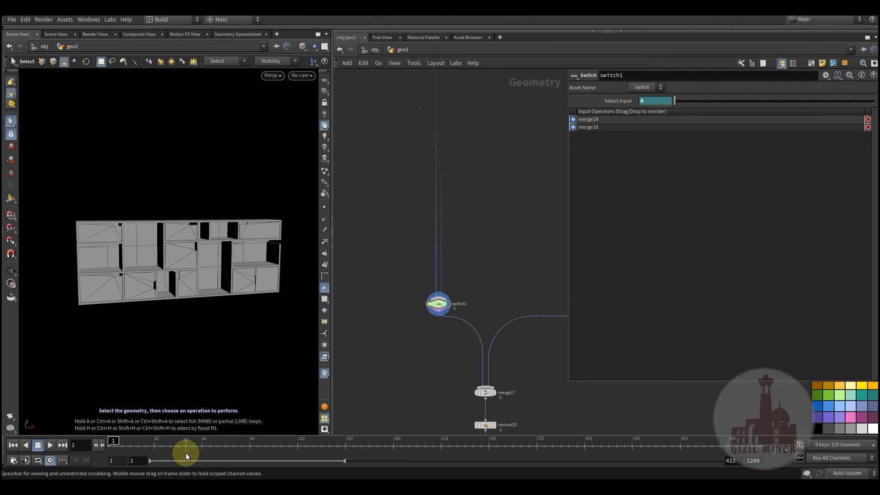
- Scrub to frame 329 and orbit the view to examine how switch1 passes from merge14 to merge18
left_click_drag(118, 442, 577, 477)
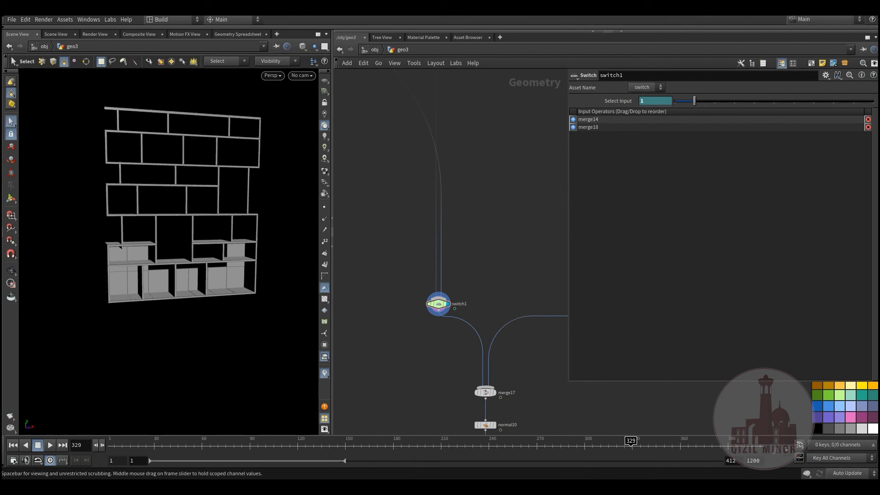
key("Escape")
mouse_move(127, 283)
left_mouse_down()
mouse_move(130, 222)
mouse_move(78, 212)
mouse_move(139, 275)
mouse_move(123, 255)
mouse_move(130, 295)
mouse_move(137, 295)
left_mouse_up()
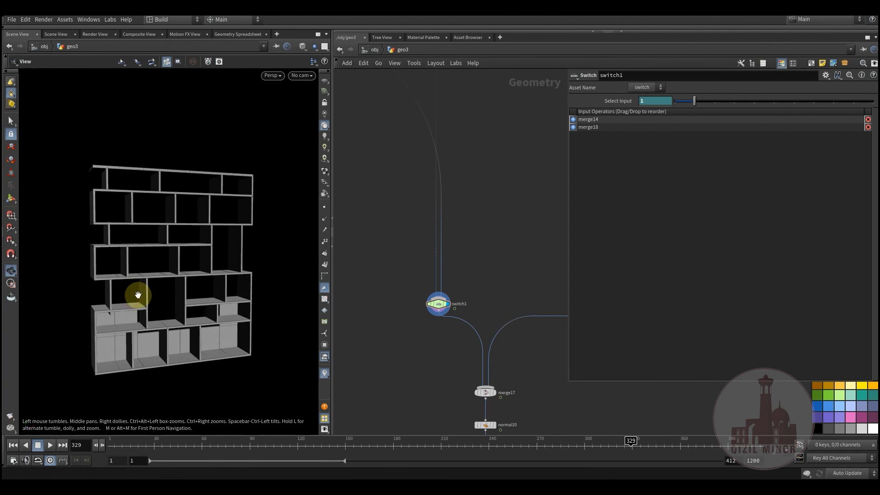
key("s")
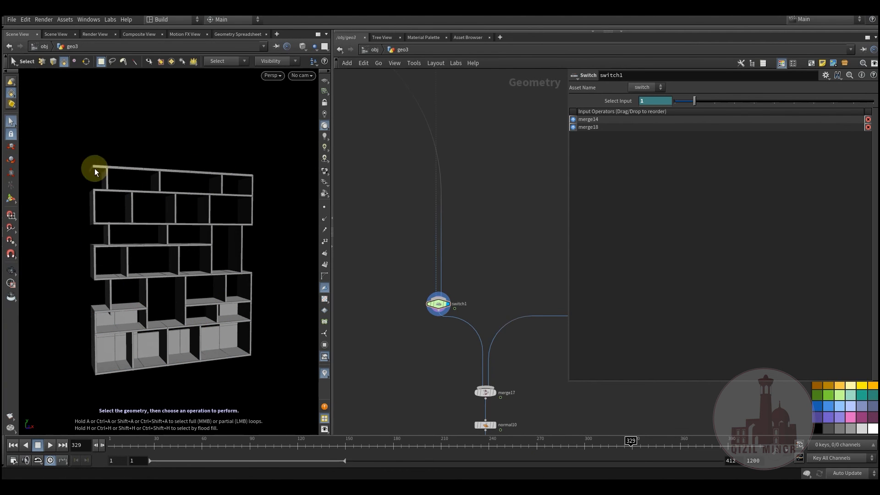
- Trace the branches around switch1 and display timeshift19 to examine its part of the cabinet
middle_click_drag(177, 262, 175, 229, "alt")
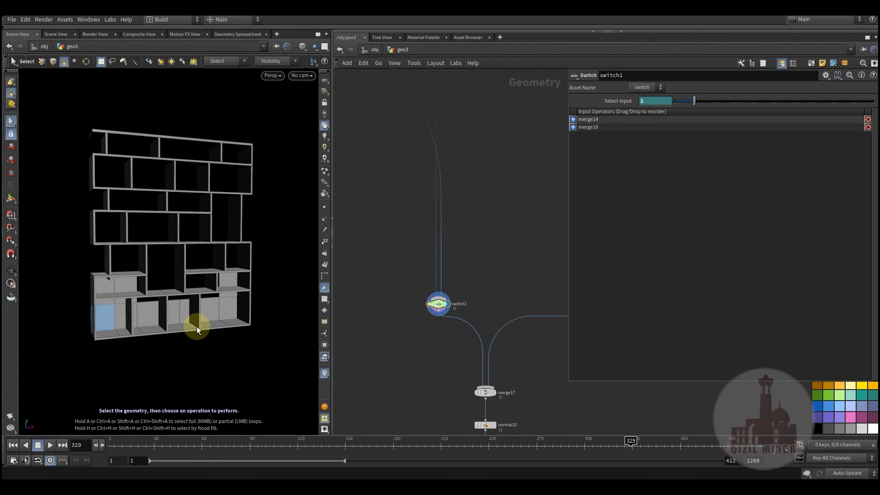
middle_click_drag(517, 250, 415, 311)
scroll(427, 280, "down", 5)
middle_click_drag(497, 195, 446, 341)
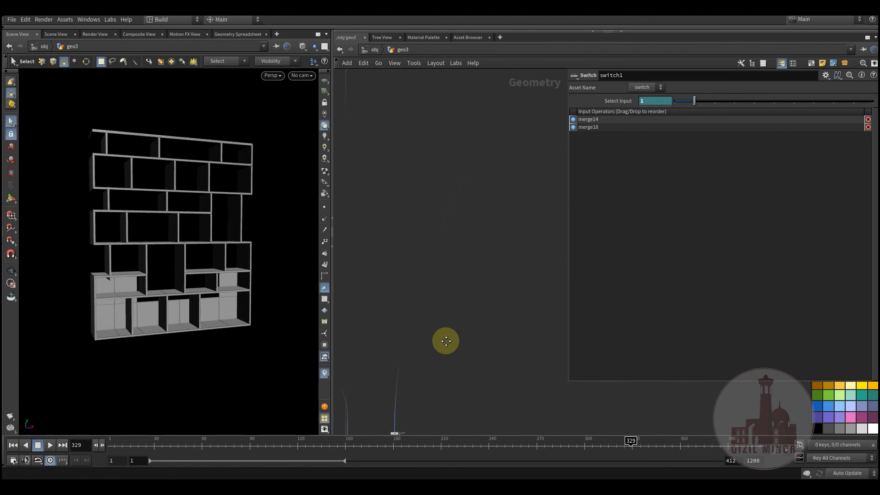
scroll(460, 315, "down", 3)
middle_click_drag(484, 290, 481, 227)
scroll(417, 304, "up", 5)
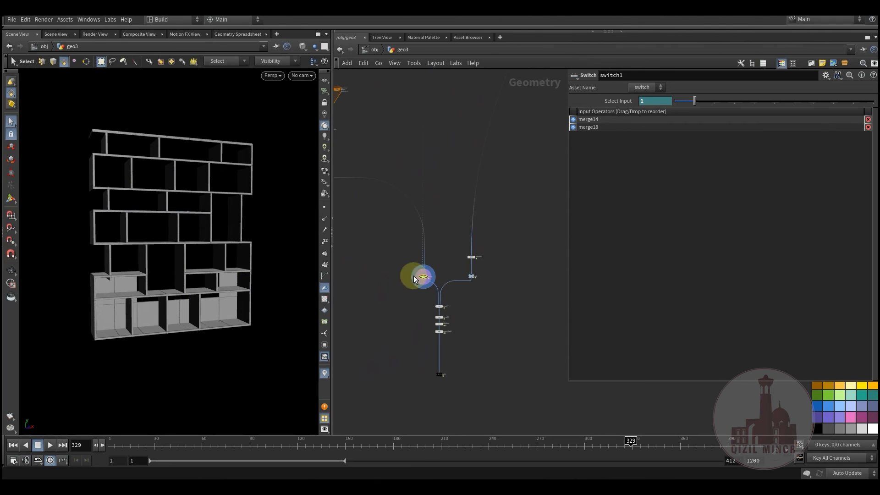
scroll(486, 283, "up", 3)
scroll(508, 279, "up", 3)
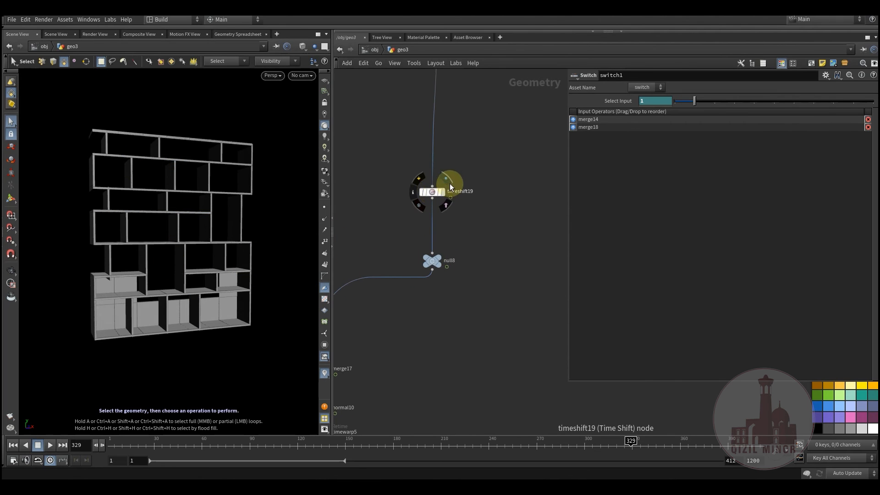
left_click(450, 184)
- Follow merge17 downstream and display the final null to examine the combined cabinet with its doors
middle_click_drag(392, 338, 470, 275)
scroll(477, 263, "down", 3)
scroll(419, 294, "up", 2)
left_click(430, 284)
scroll(461, 270, "down", 3)
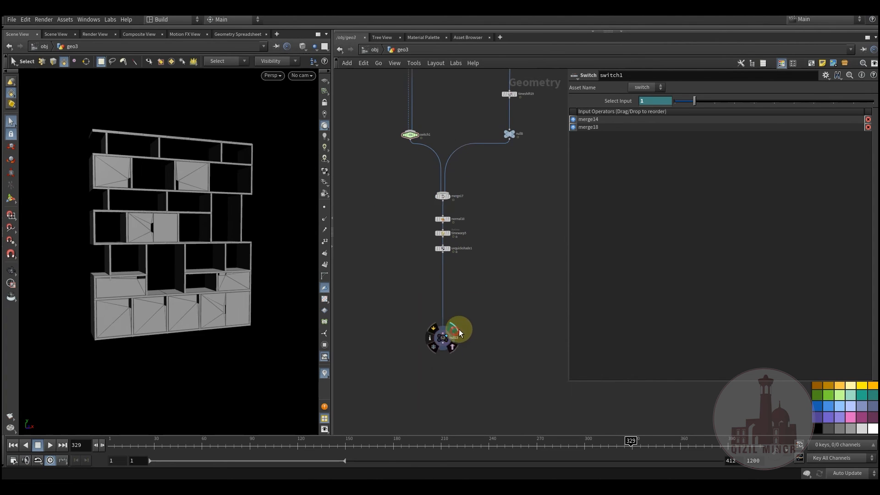
left_click(459, 329)
- Scrub the combined cabinet animation, return to frame 1 and play it through to frame 185
left_click_drag(183, 445, 350, 440)
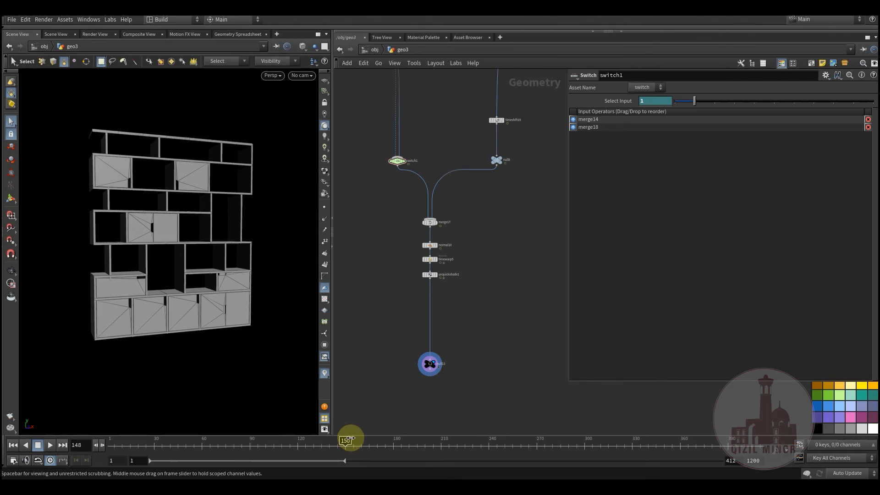
left_click_drag(285, 436, 100, 434)
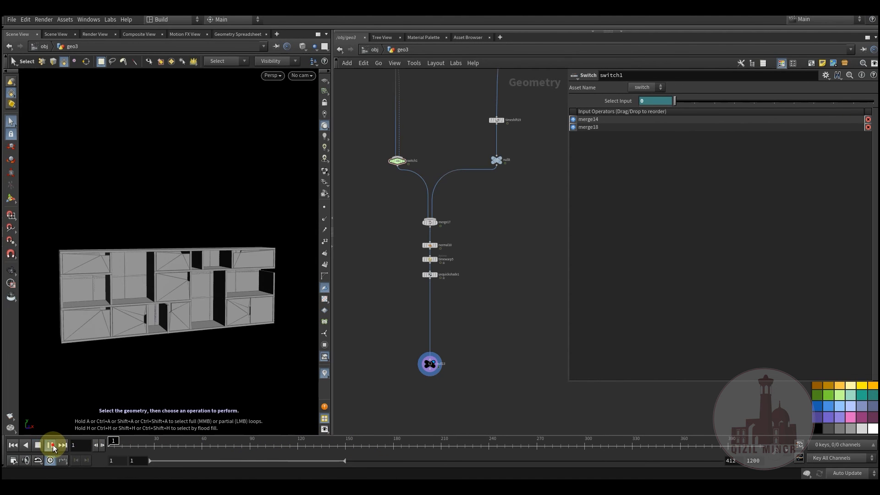
left_click(53, 445)
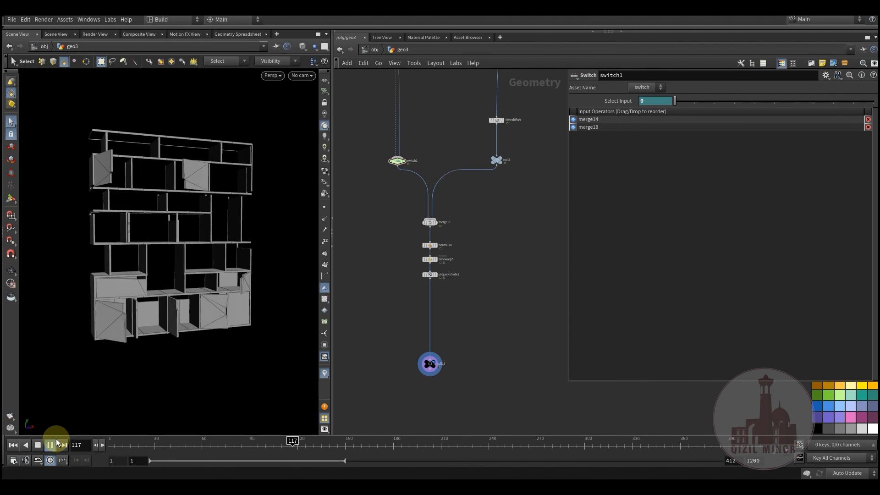
left_click(39, 445)
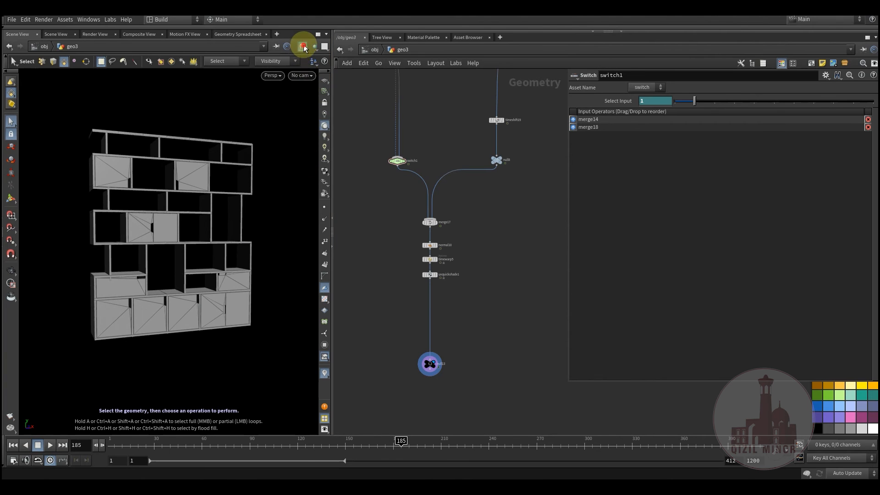
- Refresh the viewport display so the door faces shade cleanly, and replay the cabinet animation from frame 1
left_click(304, 47)
left_click(311, 157)
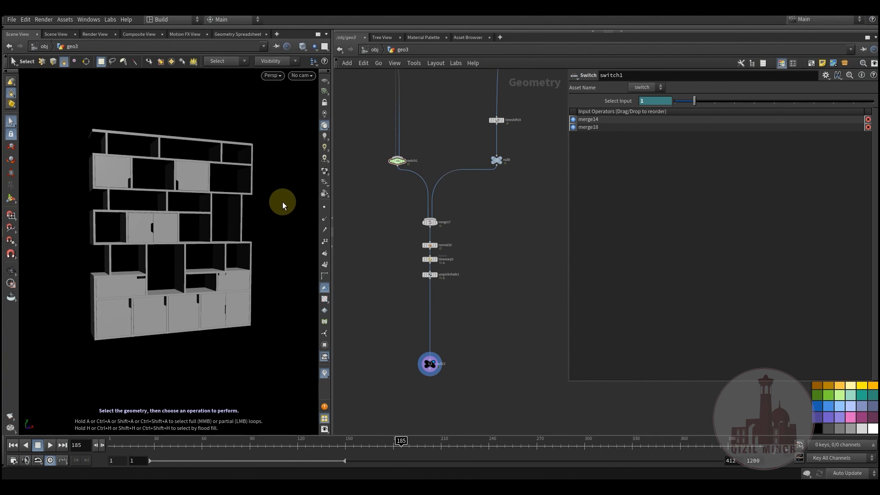
left_click_drag(132, 443, 84, 446)
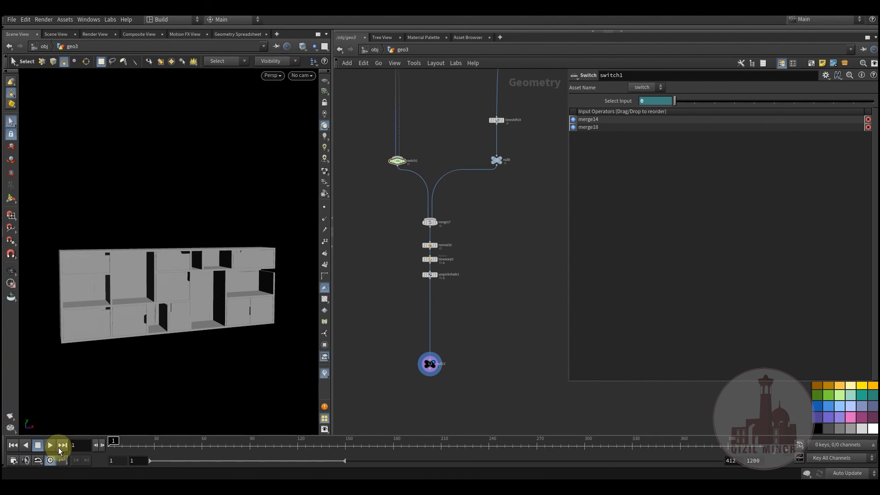
left_click(50, 445)
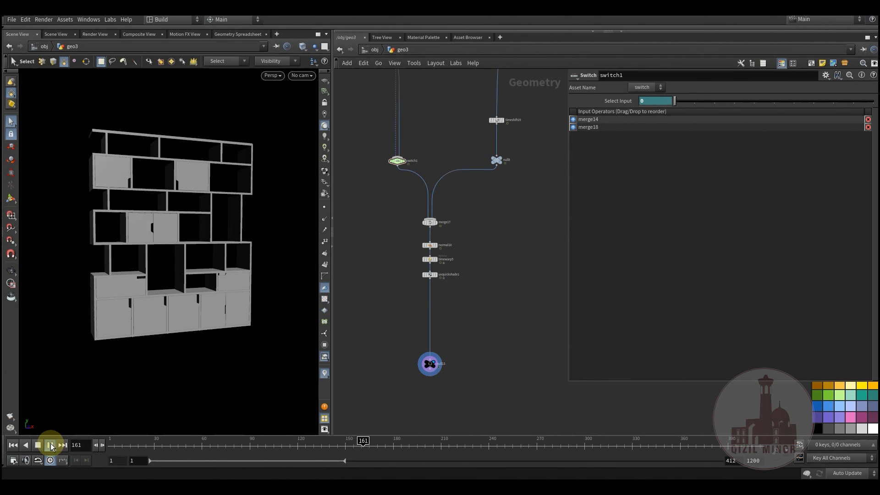
- Trace the network upstream to the blast nodes that split the cabinet frame into separate branches
scroll(448, 339, "down", 3)
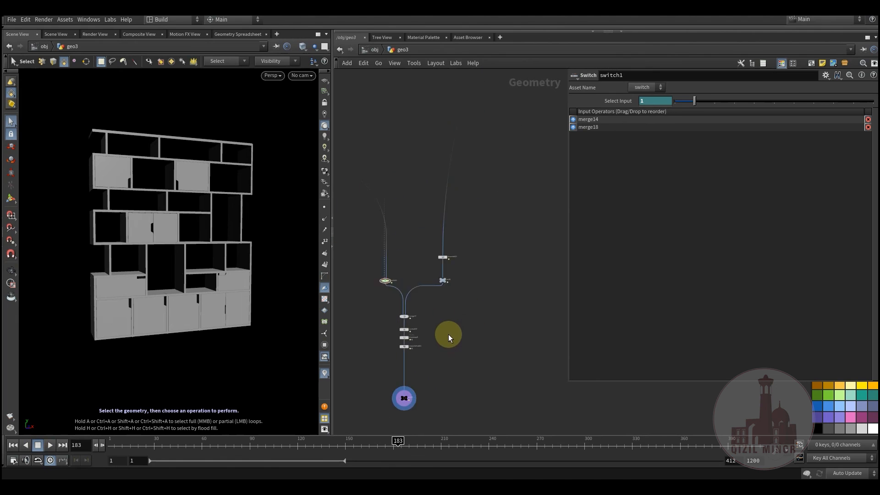
middle_click_drag(486, 276, 439, 335)
scroll(439, 334, "down", 6)
middle_click_drag(513, 264, 439, 276)
scroll(439, 276, "up", 6)
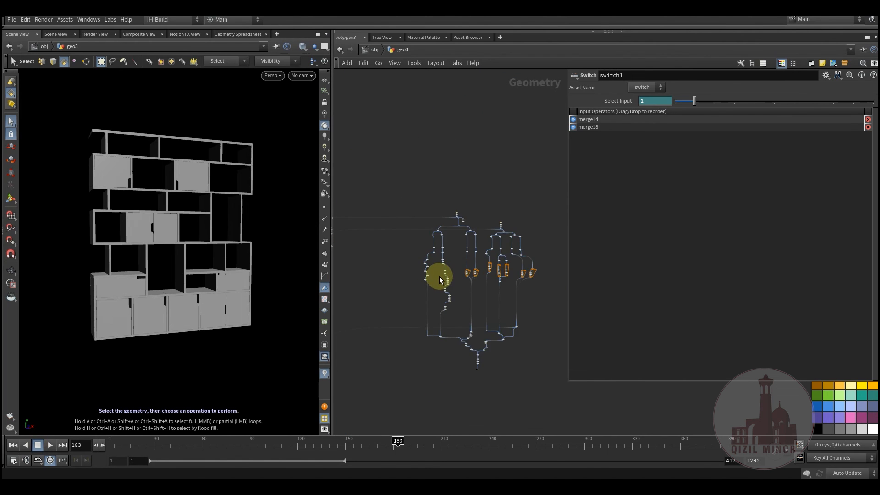
middle_click_drag(471, 181, 406, 260)
scroll(405, 259, "up", 4)
middle_click_drag(425, 323, 506, 244)
scroll(395, 205, "up", 3)
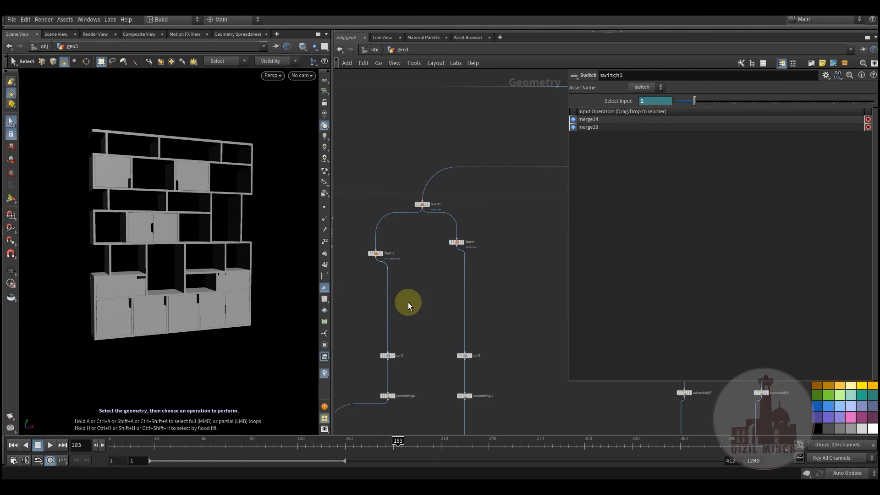
- Display the non-selected blast branch to examine the isolated horizontal shelves and follow its transform chain
middle_click_drag(408, 359, 439, 196)
scroll(439, 196, "up", 1)
scroll(440, 196, "down", 4)
middle_click_drag(444, 270, 461, 168)
scroll(412, 153, "up", 6)
left_click(428, 186)
scroll(428, 325, "down", 3)
scroll(415, 292, "up", 3)
middle_click_drag(449, 251, 419, 345)
scroll(425, 342, "down", 4)
middle_click_drag(456, 139, 435, 230)
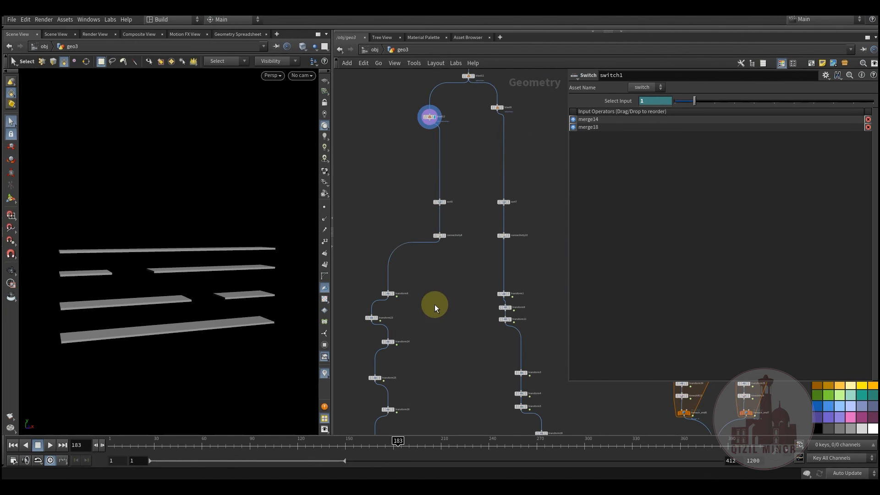
- Display transform27 and scrub the timeline to examine the shelf movement produced by the transform chain
middle_click_drag(457, 354, 494, 201)
scroll(439, 338, "up", 3)
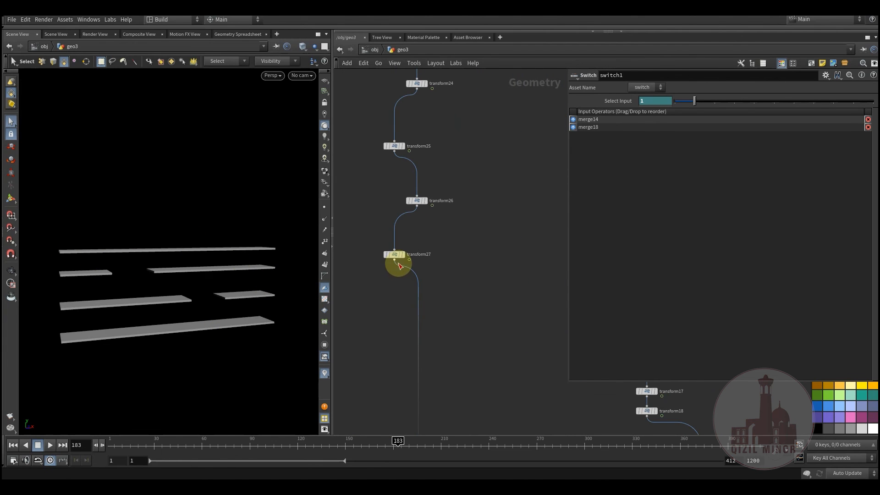
left_click(406, 244)
left_click_drag(209, 446, 240, 421)
- Trace the branch downstream from transform27, display a node further along and scrub through its motion
middle_click_drag(479, 325, 399, 387)
scroll(415, 317, "down", 5)
scroll(436, 265, "up", 5)
middle_click_drag(401, 353, 420, 231)
scroll(419, 231, "down", 1)
middle_click_drag(399, 399, 398, 188)
middle_click_drag(421, 294, 387, 212)
scroll(399, 225, "up", 3)
left_click(422, 226)
left_click_drag(177, 441, 224, 436)
- Display the next node downstream and scrub to frame 45 to examine its animated pieces
middle_click_drag(406, 344, 439, 249)
scroll(472, 321, "down", 3)
middle_click_drag(473, 321, 473, 198)
scroll(420, 289, "up", 3)
left_click(427, 270)
left_click(437, 254)
mouse_move(171, 439)
left_mouse_down()
mouse_move(112, 444)
mouse_move(197, 446)
mouse_move(145, 445)
mouse_move(179, 445)
left_mouse_up()
- Display merge4 and scrub to frame 71 to examine its joined branches
scroll(363, 340, "down", 1)
middle_click_drag(463, 344, 363, 350)
scroll(362, 340, "down", 1)
scroll(403, 341, "up", 2)
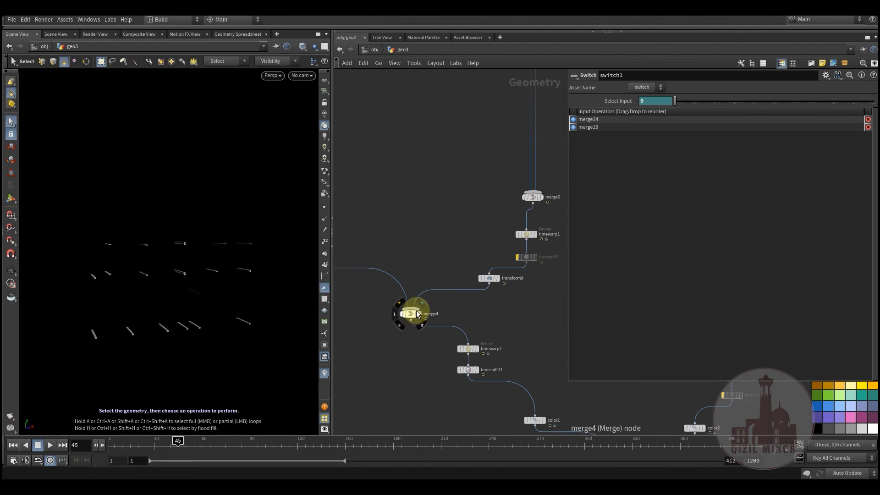
left_click(425, 307)
left_click_drag(178, 443, 219, 440)
- Locate merge1, display it and scrub to frame 139 to examine its inputs
middle_click_drag(360, 339, 512, 414)
scroll(381, 328, "down", 3)
scroll(349, 396, "down", 3)
middle_click_drag(400, 299, 426, 348)
scroll(426, 342, "up", 5)
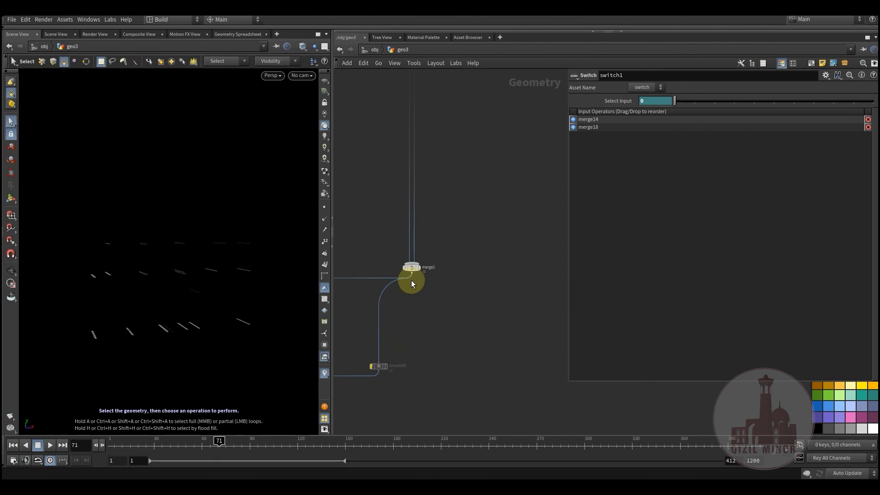
left_click(421, 258)
left_click_drag(219, 441, 330, 445)
- Trace the branches upstream of merge1 and display the isolated vertical panels
middle_click_drag(416, 328, 478, 406)
scroll(459, 374, "down", 3)
middle_click_drag(405, 179, 454, 377)
scroll(431, 243, "up", 2)
middle_click_drag(427, 193, 521, 242)
scroll(431, 243, "up", 3)
left_click(445, 204)
scroll(459, 262, "down", 5)
scroll(462, 229, "up", 3)
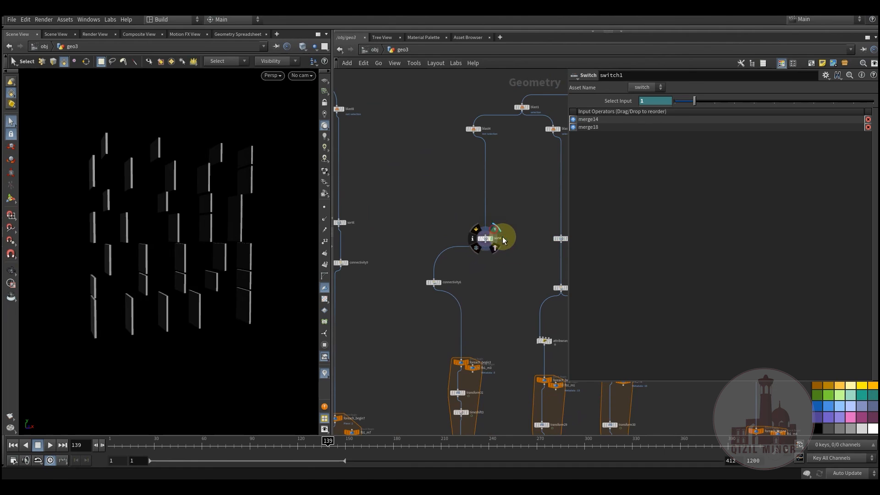
- Display sort4 and the end of its for-each block, and open sort4's parameters while scrubbing to frame 120
left_click(503, 239)
middle_click_drag(507, 304, 509, 196)
left_click(470, 329)
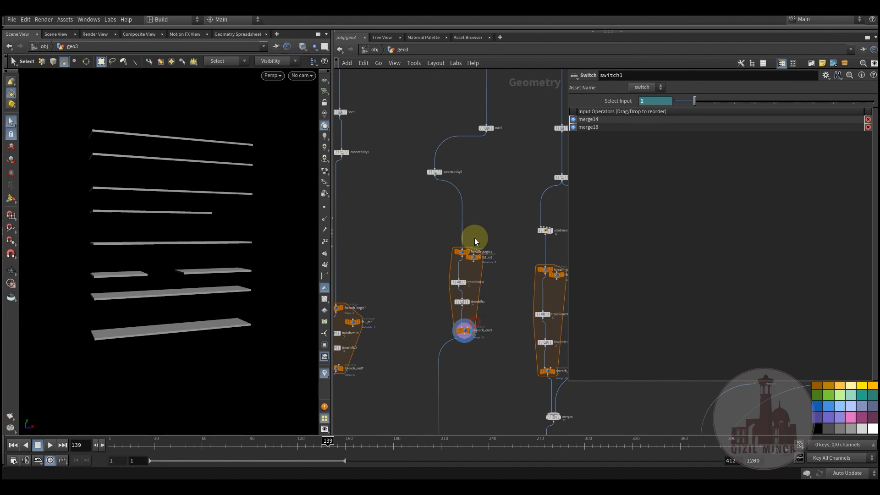
middle_click_drag(474, 238, 470, 301)
left_click(481, 191)
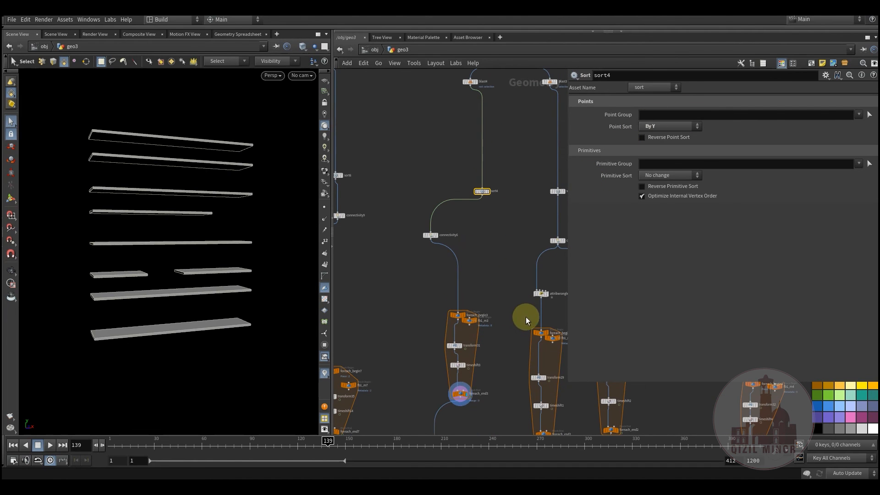
middle_click_drag(526, 321, 494, 173)
mouse_move(235, 446)
left_mouse_down()
mouse_move(114, 444)
mouse_move(269, 450)
mouse_move(112, 449)
mouse_move(208, 460)
mouse_move(194, 446)
mouse_move(116, 446)
mouse_move(237, 456)
mouse_move(298, 446)
left_mouse_up()
- Open the sort3 parameters above connectivity5 to examine how the vertical panels are ordered
middle_click_drag(500, 334, 397, 341)
middle_click_drag(455, 319, 441, 406)
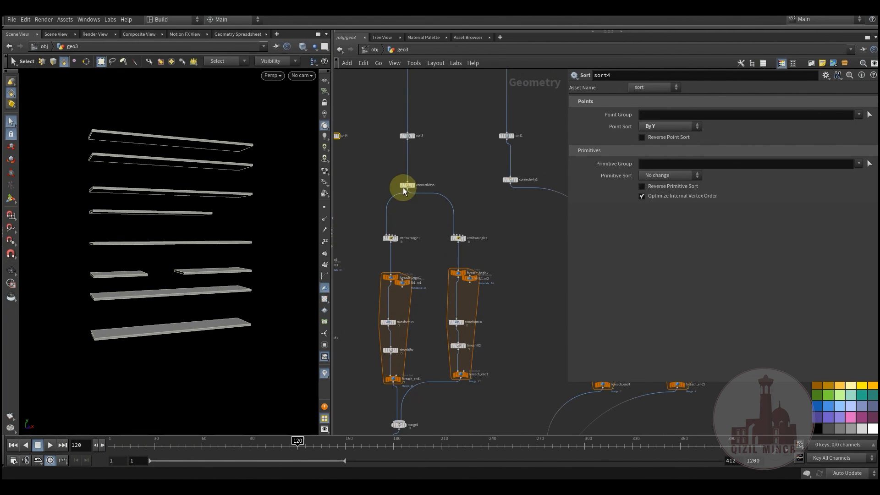
middle_click_drag(403, 188, 397, 214)
left_click(420, 182)
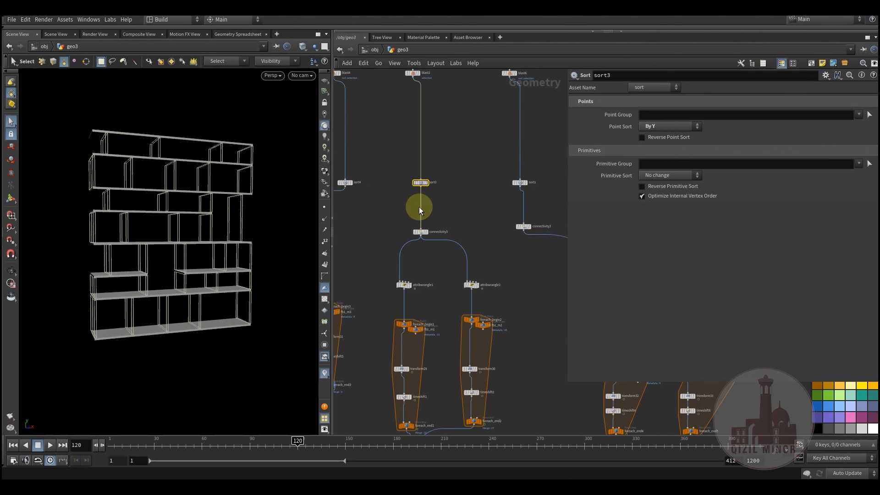
- Open attribwrangle1 to examine its class-based removeprim code, and display the panels it keeps
middle_click_drag(424, 251, 428, 208)
left_click(410, 241)
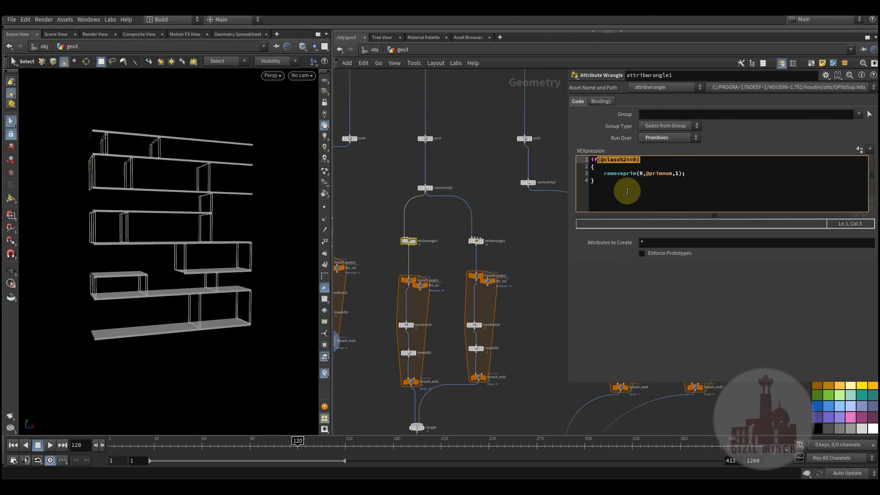
scroll(419, 223, "up", 5)
left_click(388, 260)
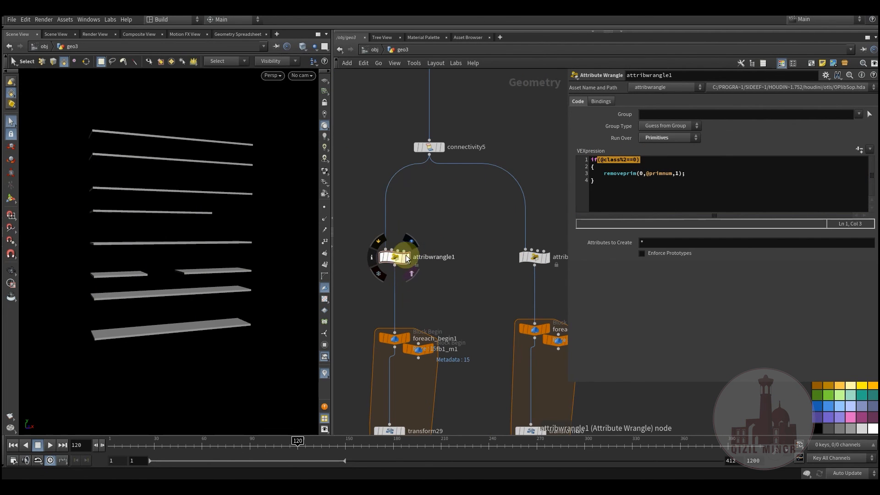
left_click(407, 257)
middle_click_drag(438, 236, 419, 210)
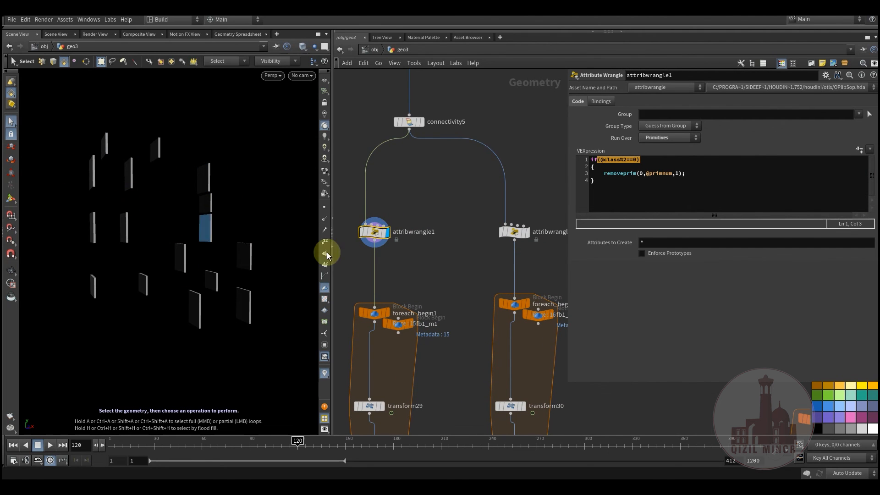
- Open and display attribwrangle2 to examine its opposite class condition, and compare it with connectivity5
left_click(484, 241)
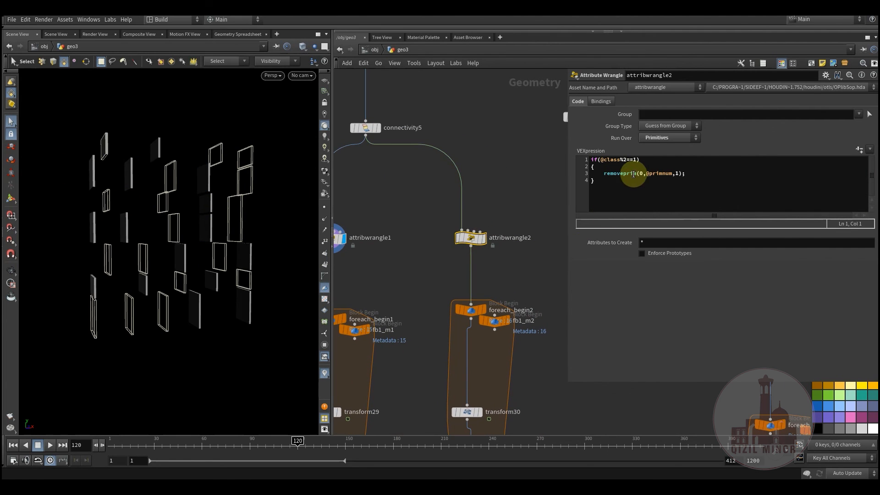
left_click(482, 237)
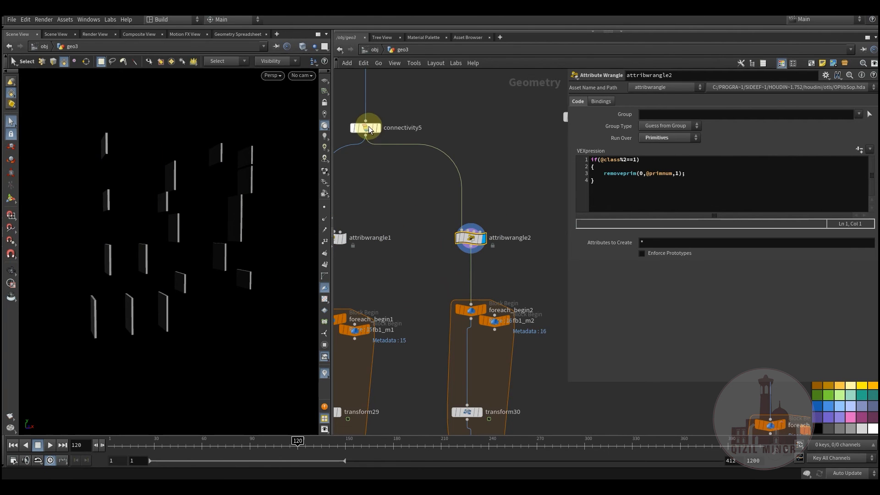
left_click(382, 145)
- Reposition merge8 between the two for-each block ends, and display it while scrubbing to frame 147
middle_click_drag(424, 286, 441, 148)
scroll(440, 148, "down", 2)
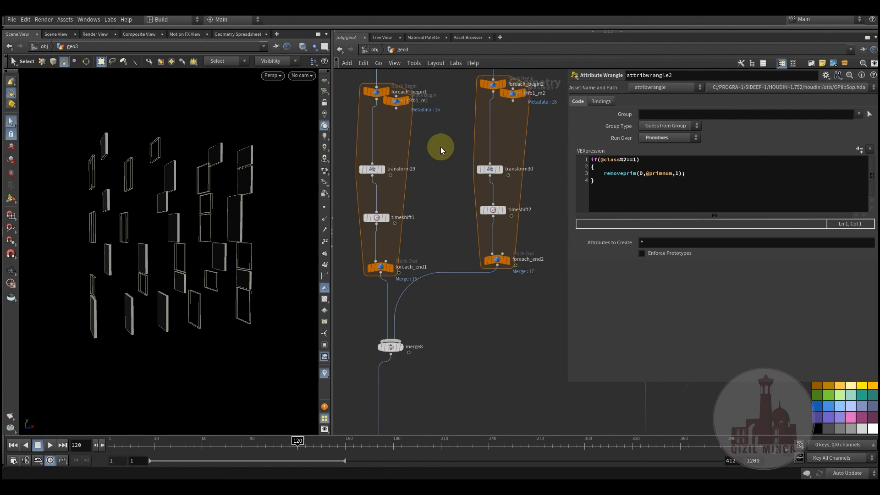
left_click_drag(403, 317, 448, 315)
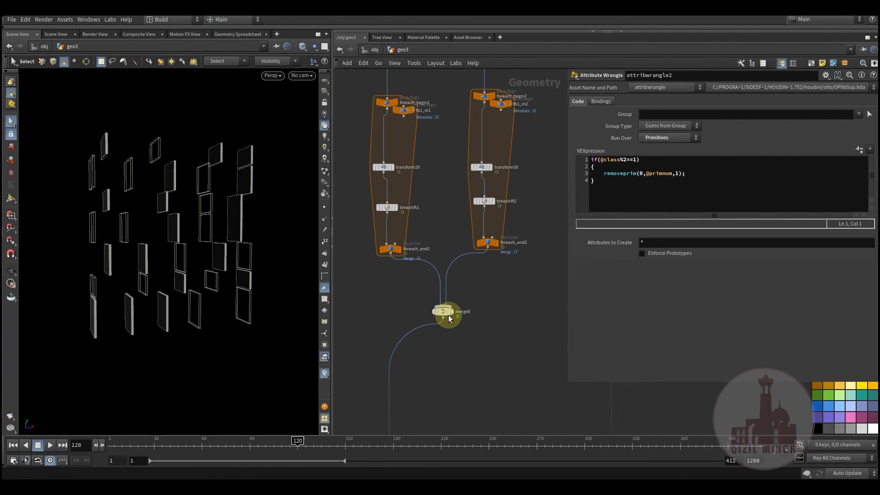
left_click(460, 304)
left_click(133, 443)
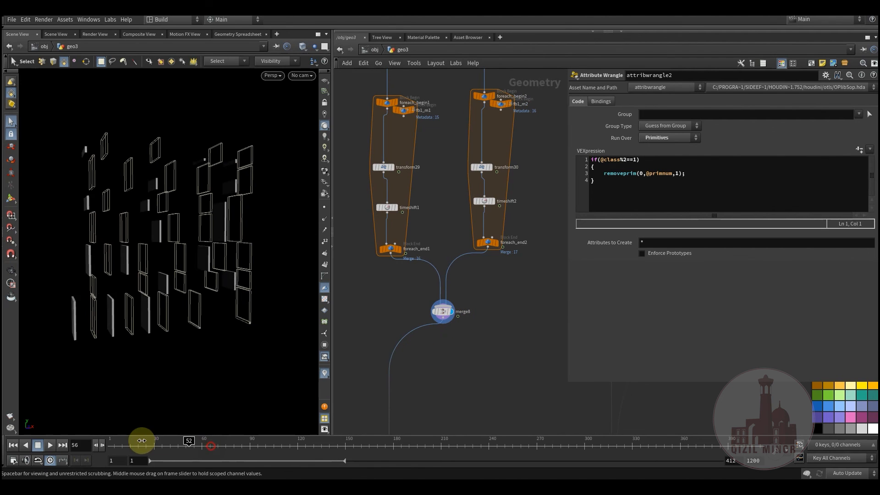
left_click_drag(169, 441, 316, 433)
left_click(453, 330)
left_click(469, 352)
- Display merge3 and scrub to frame 181 to examine the joined cabinet parts
scroll(430, 214, "down", 8)
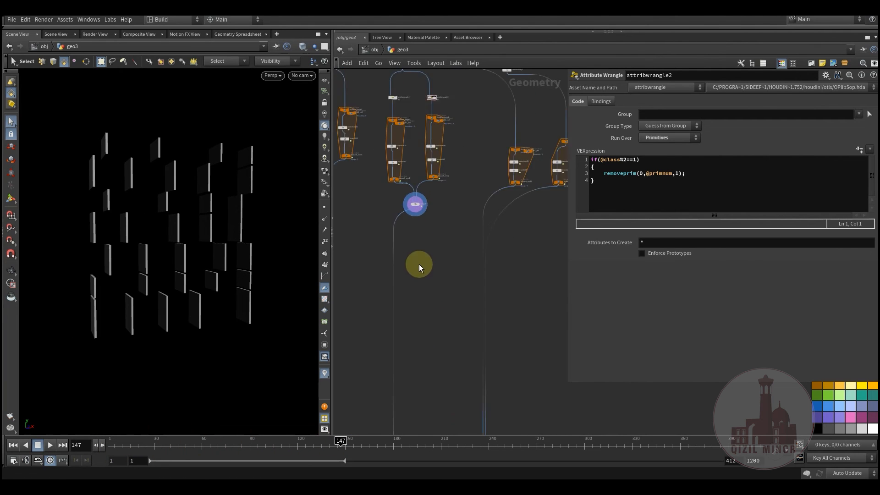
scroll(418, 301, "up", 8)
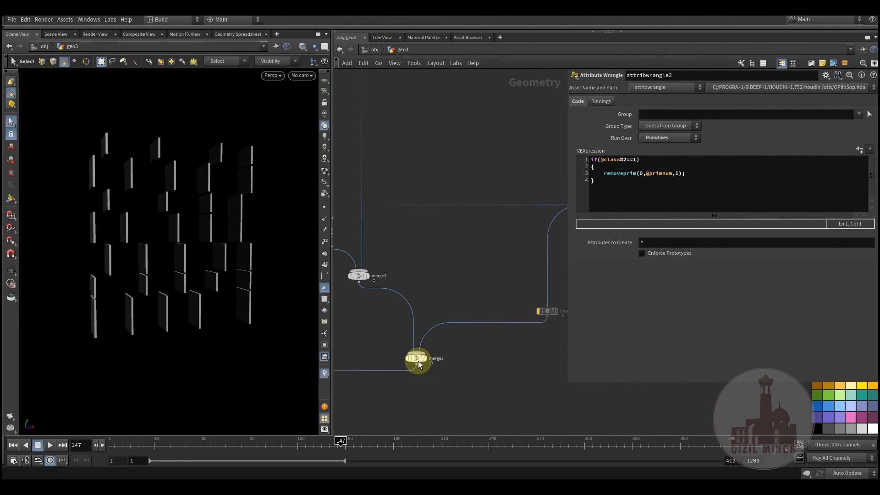
left_click(428, 353)
middle_click_drag(454, 338, 463, 278)
left_click_drag(238, 443, 395, 438)
- Examine the two node branches feeding merge7, selecting the nodes around transform10 and color2 to trace their path
middle_click_drag(401, 355, 444, 226)
scroll(421, 265, "down", 5)
middle_click_drag(337, 370, 445, 318)
scroll(479, 248, "up", 3)
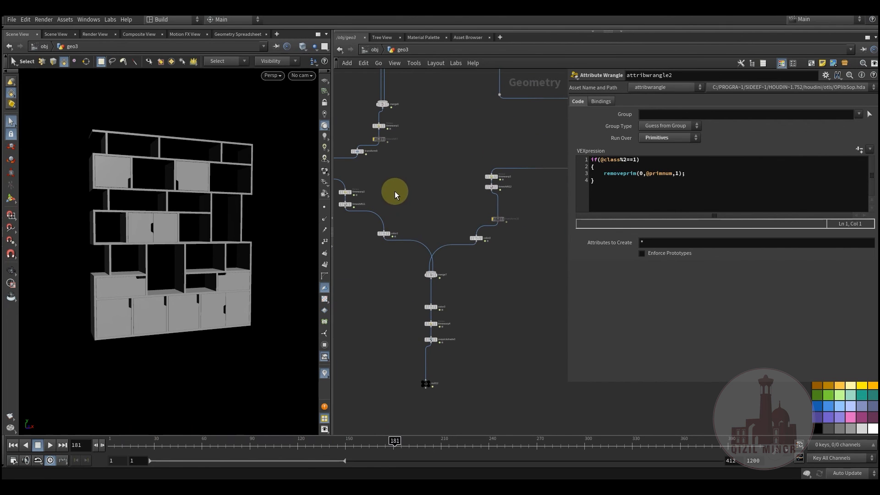
left_click_drag(433, 193, 542, 284)
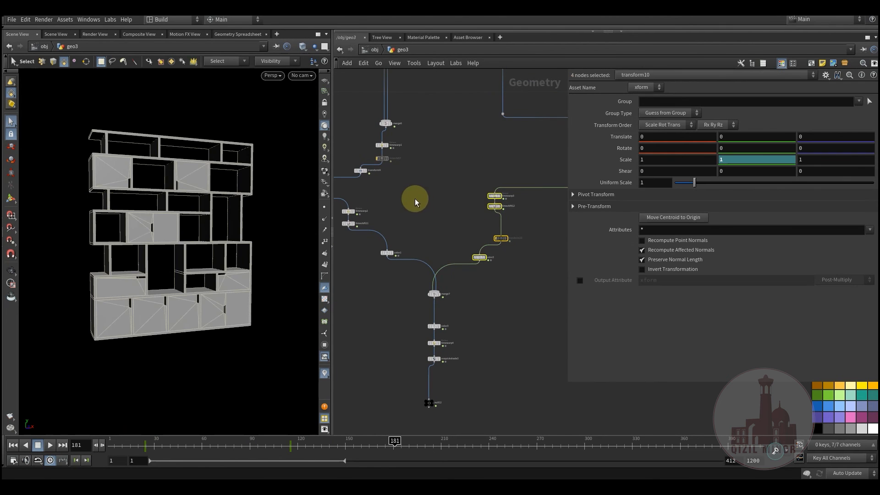
left_click_drag(353, 258, 421, 262)
left_click_drag(461, 225, 510, 289)
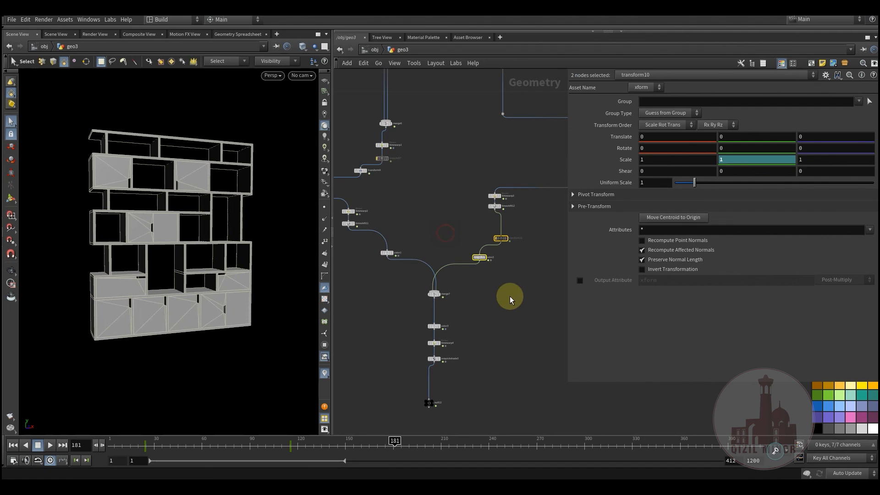
- Display merge7 and play the combined cabinet animation from the start of the timeline, stopping at frame 145
middle_click_drag(460, 309, 465, 239)
scroll(465, 243, "up", 3)
left_click(434, 212)
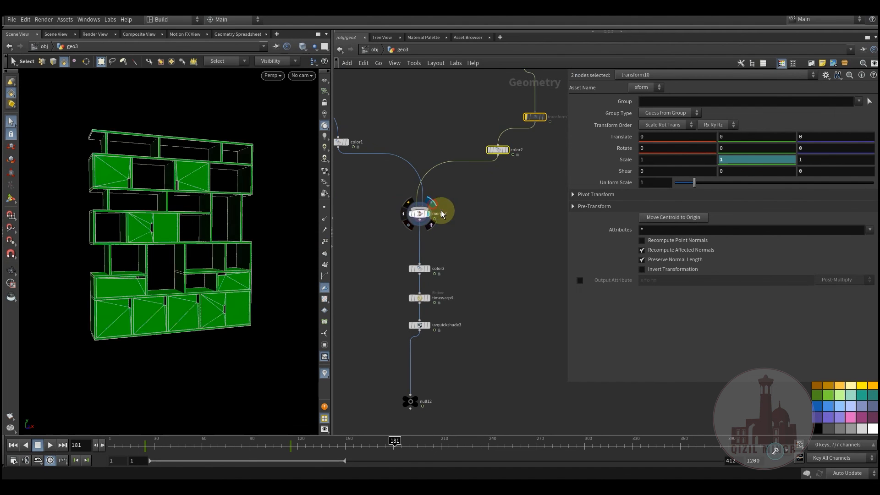
left_click_drag(193, 445, 96, 444)
left_click(50, 444)
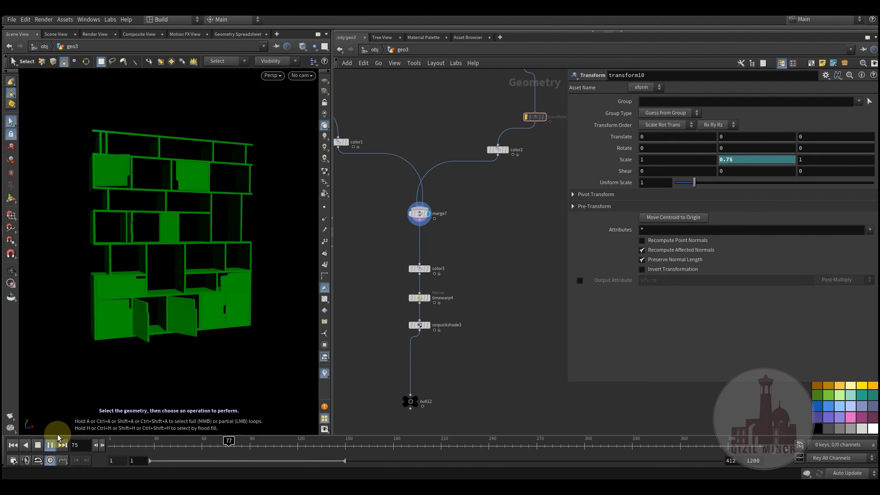
left_click(36, 446)
- Display the final null12 output, play its cabinet assembly animation from frame 1, and rewind it after stopping
scroll(426, 339, "up", 3)
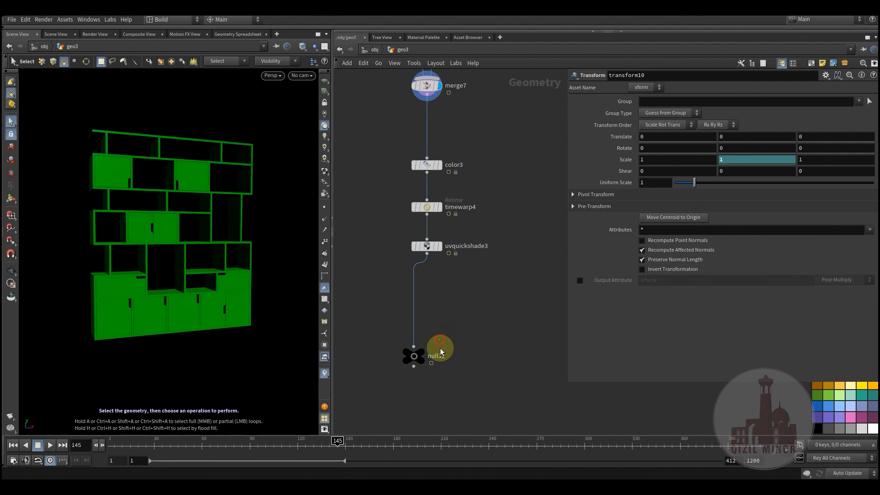
left_click(430, 343)
left_click_drag(162, 445, 54, 444)
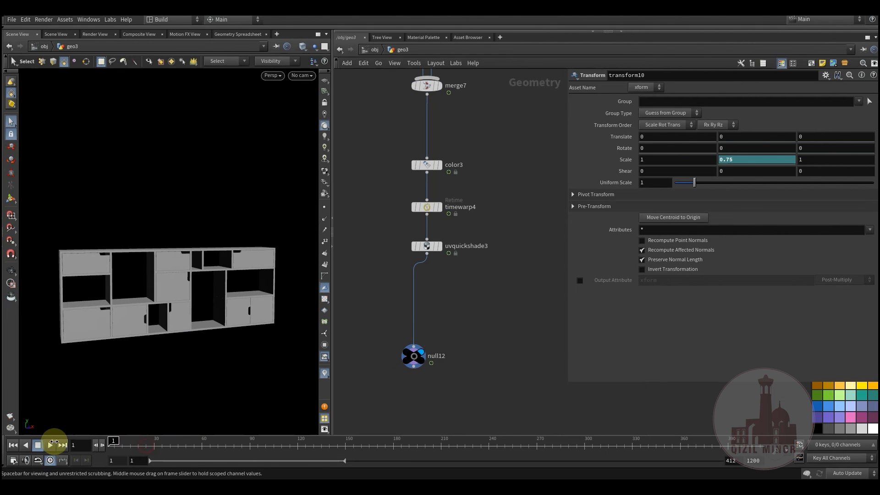
left_click(51, 445)
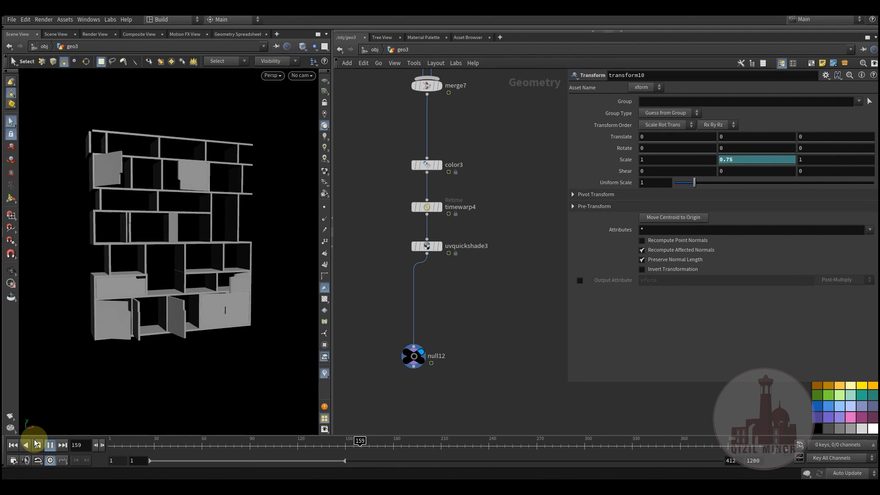
left_click(37, 444)
left_click_drag(171, 449, 89, 448)
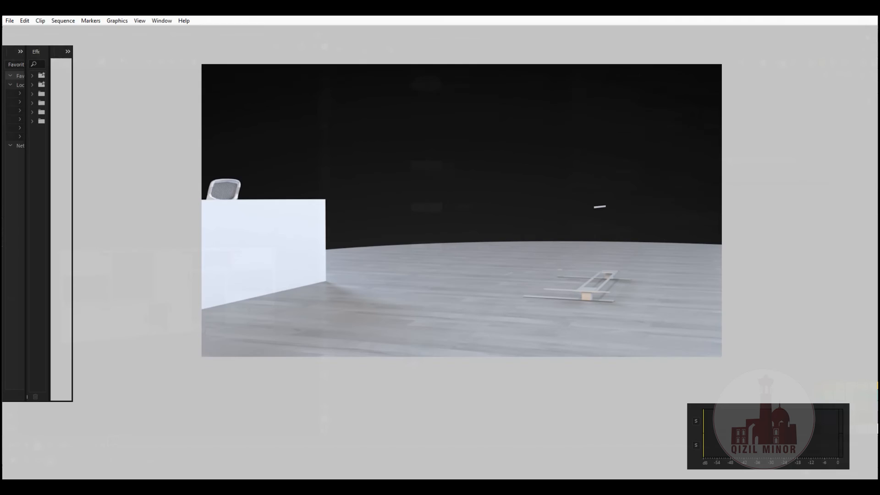
- Switch to Premiere Pro and play the rendered assembling animation in Sequence 02 from its first clip
left_click(427, 394)
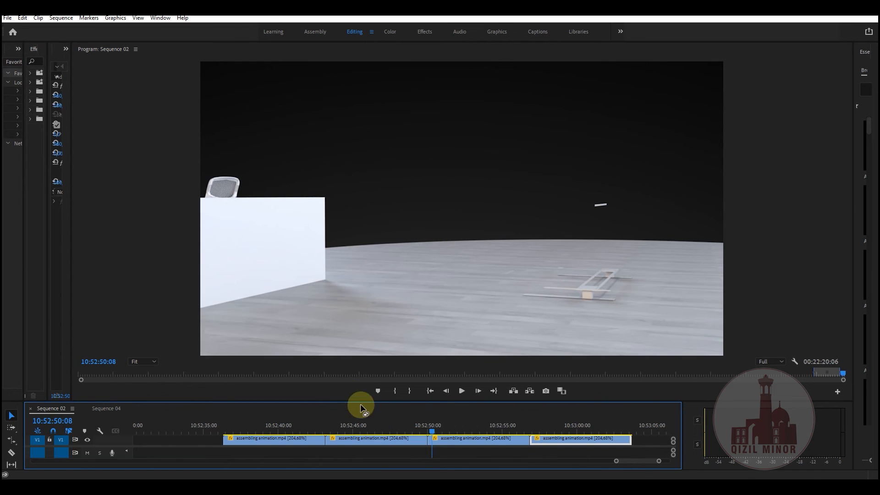
left_click_drag(418, 422, 248, 417)
key("space")
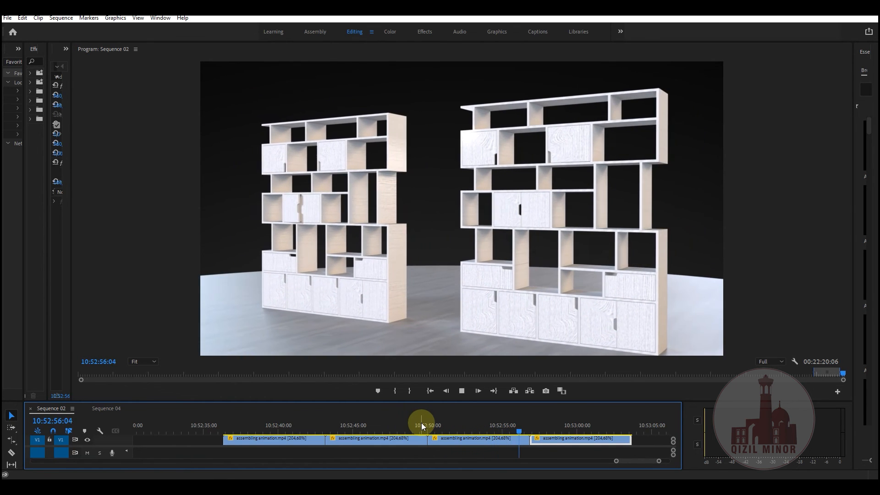
- Replay the second assembling animation clip from around 10:52:45 to examine how the rendered shelf cabinets come together
left_click_drag(422, 425, 350, 428)
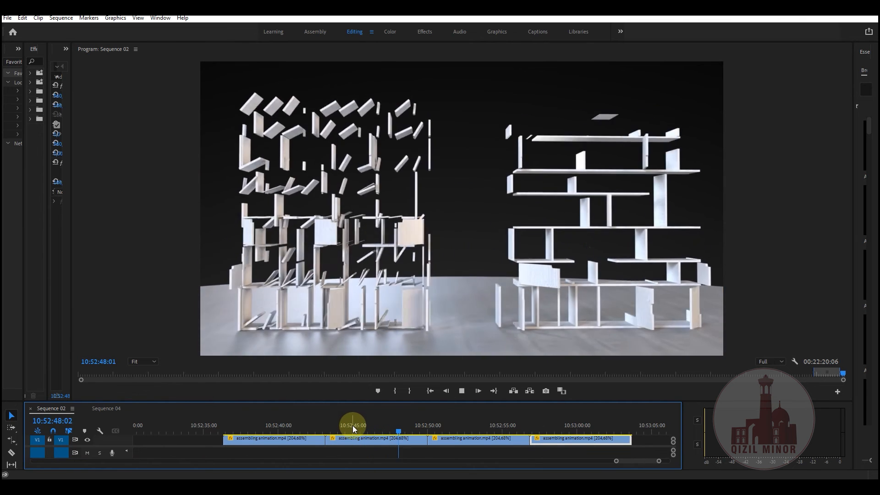
left_click_drag(357, 426, 345, 428)
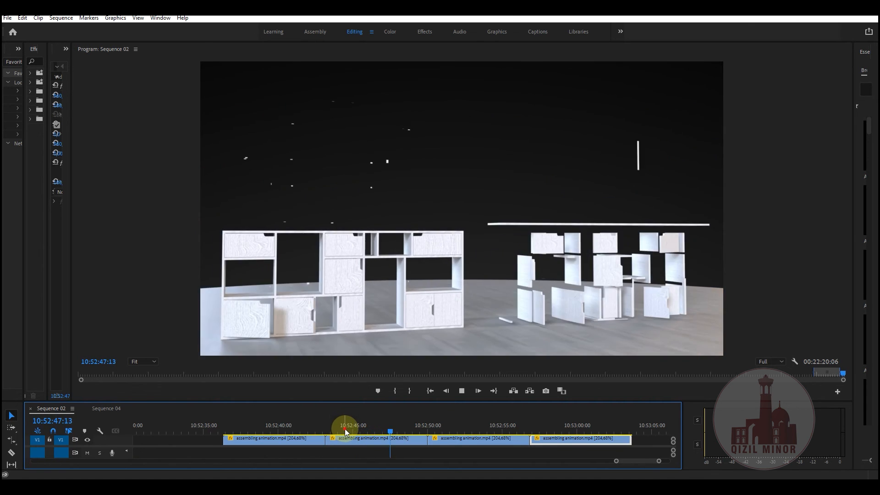
left_click(329, 428)
key("space")
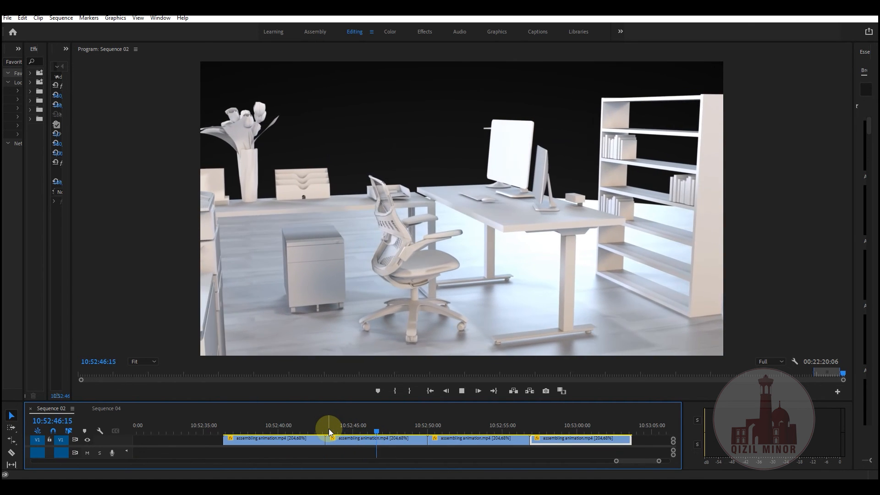
- Review the second clip's office furniture and cabinet assembly again, replaying it from several points around 10:52:44 to 10:52:46
left_click(345, 430)
left_click_drag(345, 429, 318, 427)
key("space")
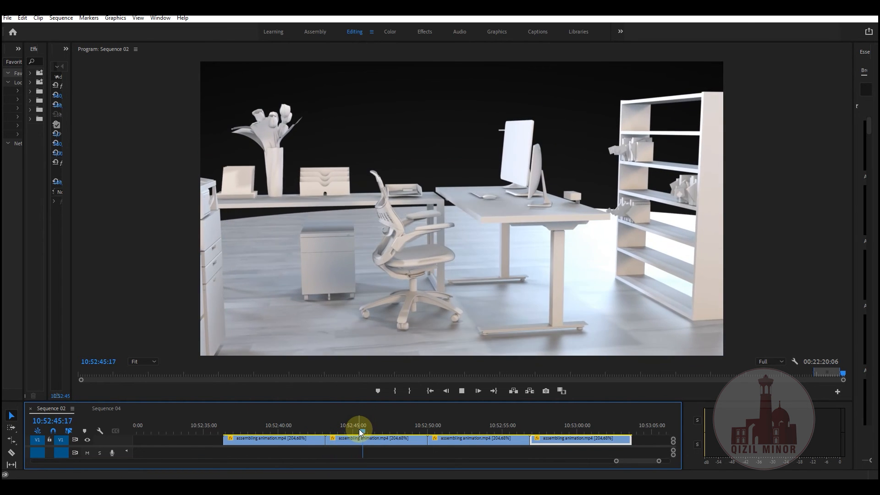
left_click(339, 429)
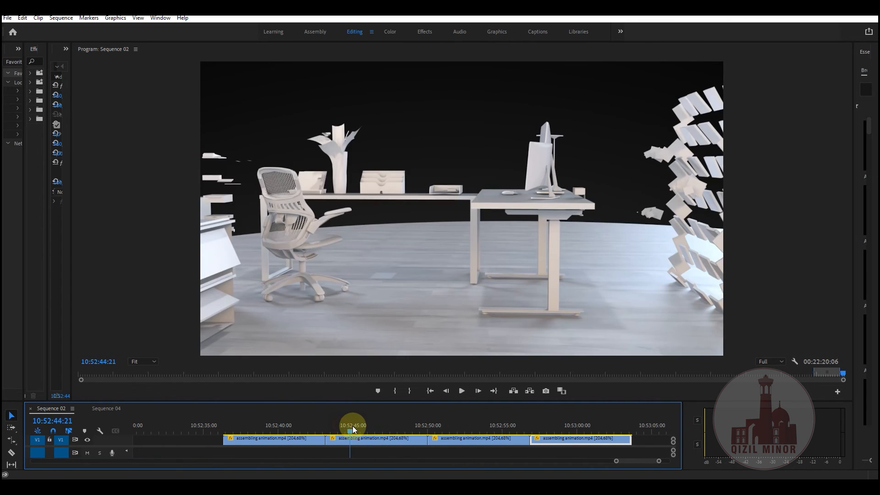
left_click(353, 425)
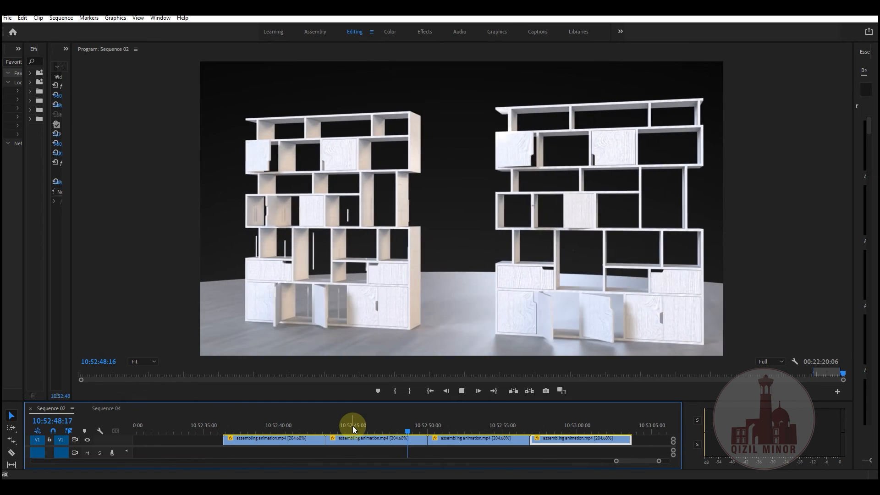
left_click(362, 428)
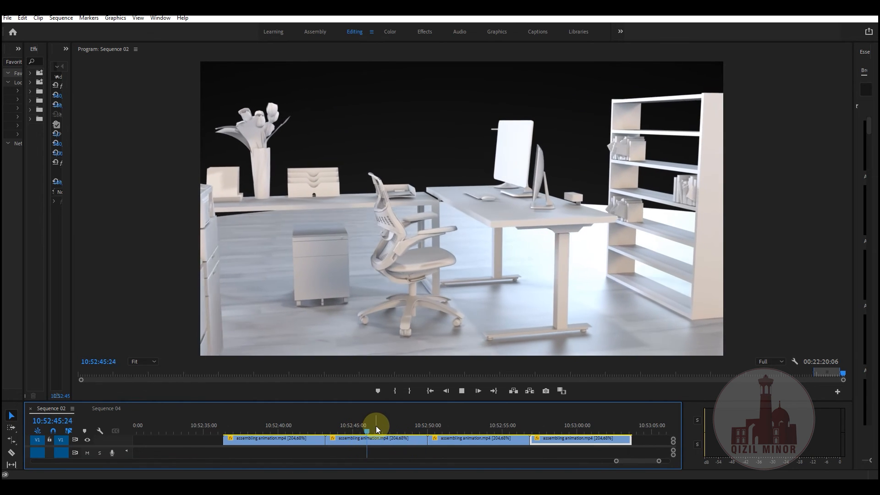